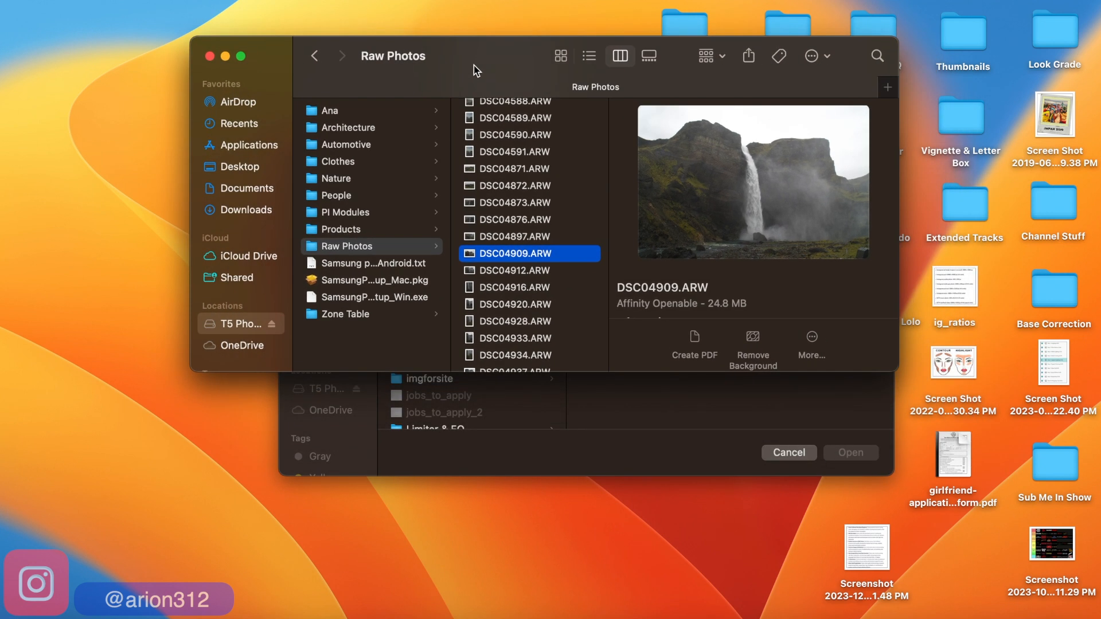
Open the raw waterfall photo DSC04909.ARW from the Raw Photos folder in Affinity Photo
key("XF86AudioLowerVolume")
right_click(549, 258)
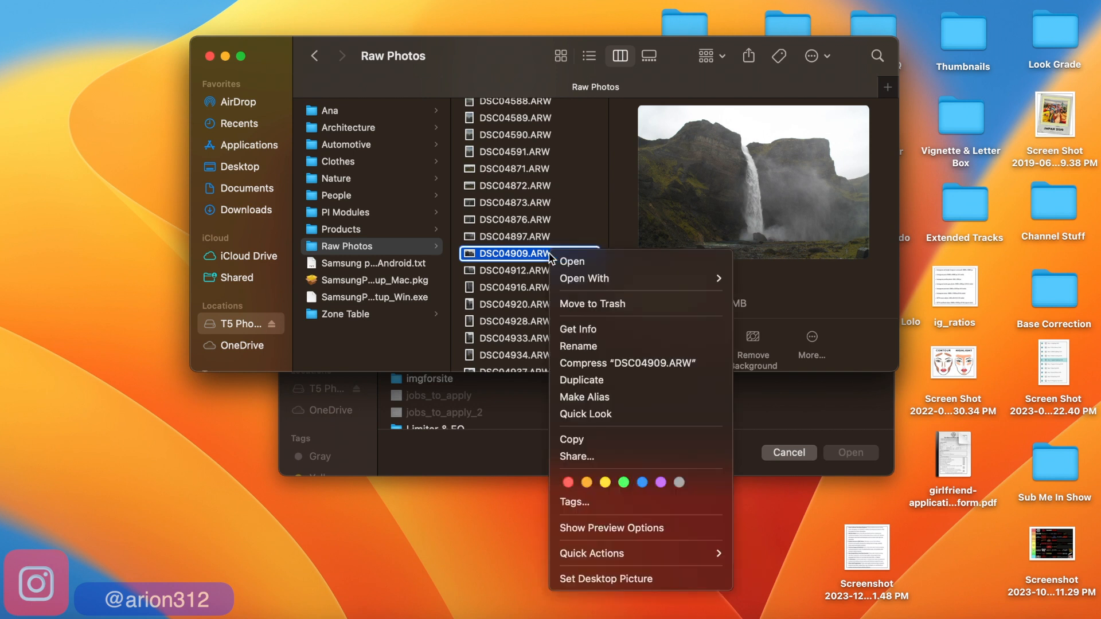
mouse_move(624, 280)
left_click(766, 285)
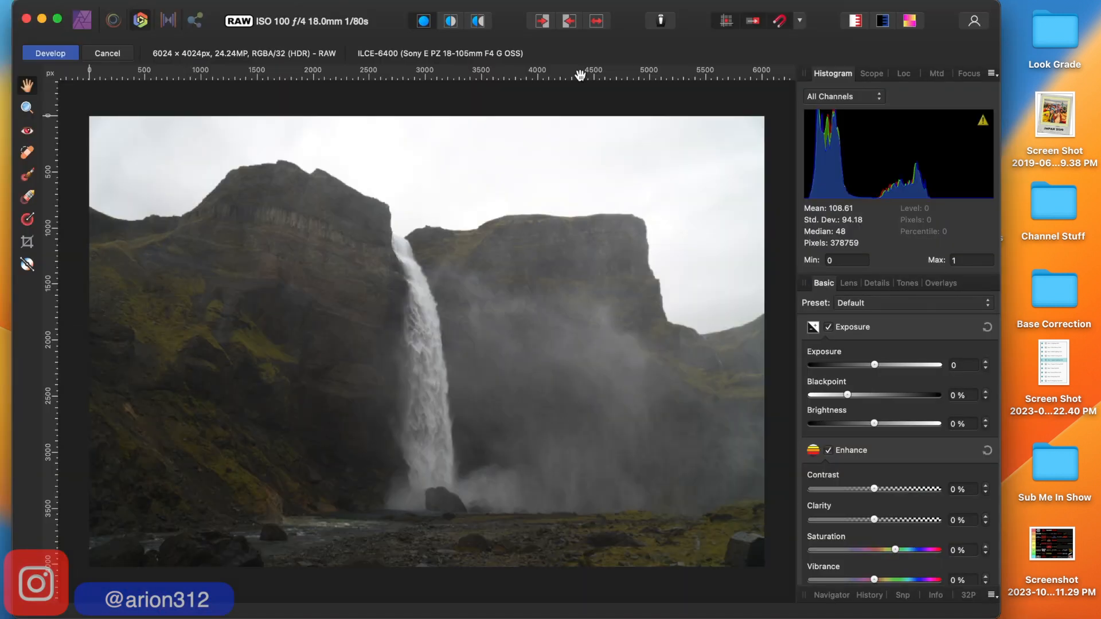
Move the photo editor window against the screen's edge and widen it to fill the full screen width
left_click_drag(691, 17, 674, 18)
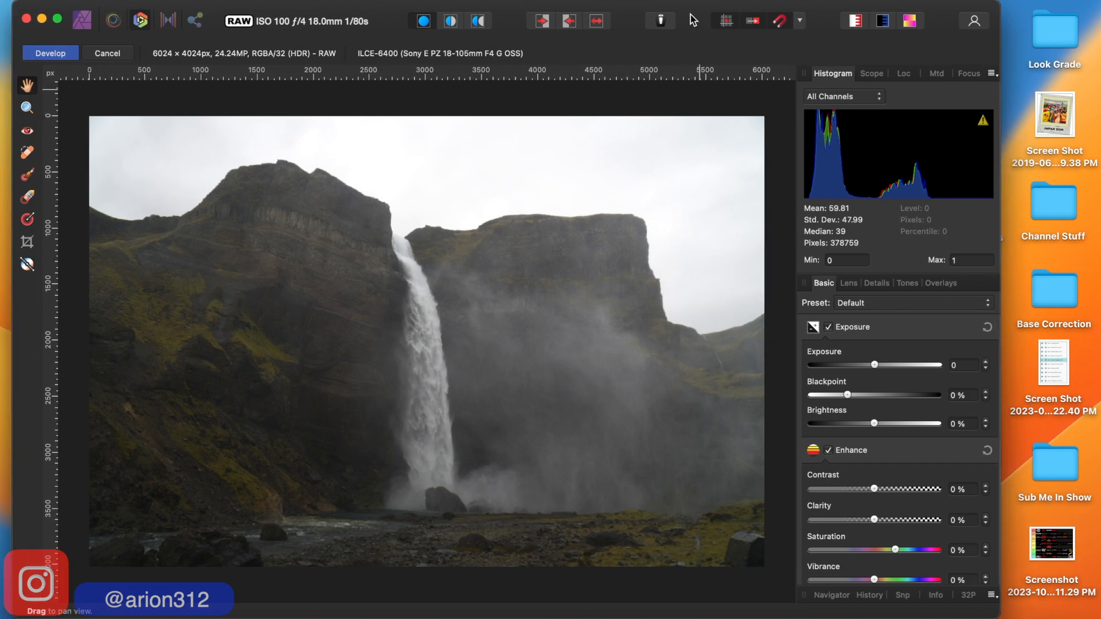
left_click_drag(693, 20, 677, 14)
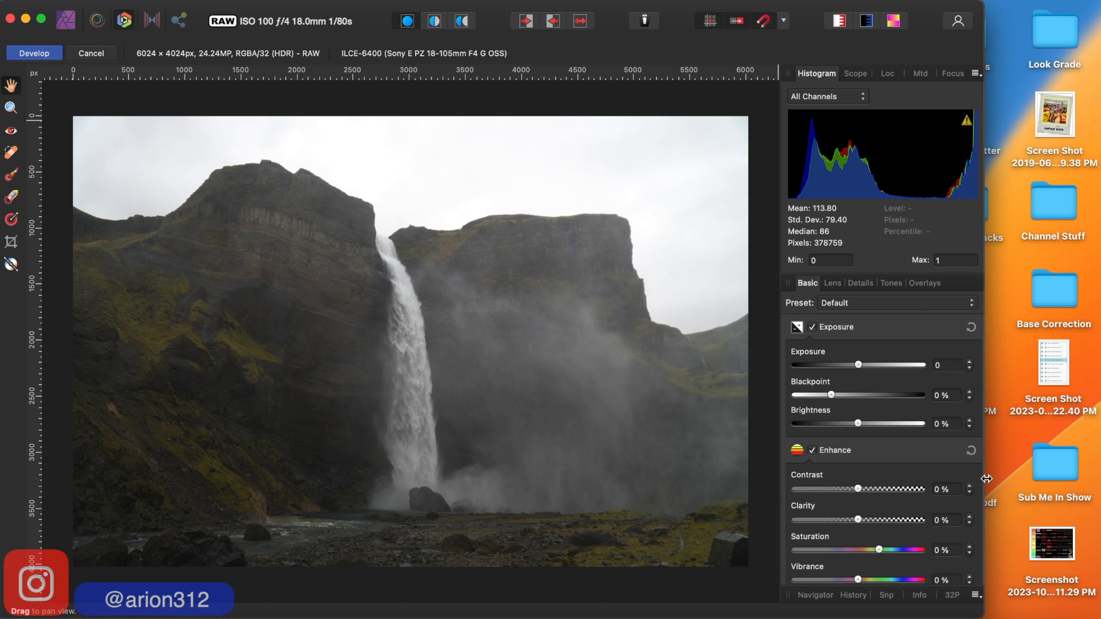
left_click_drag(986, 484, 1100, 479)
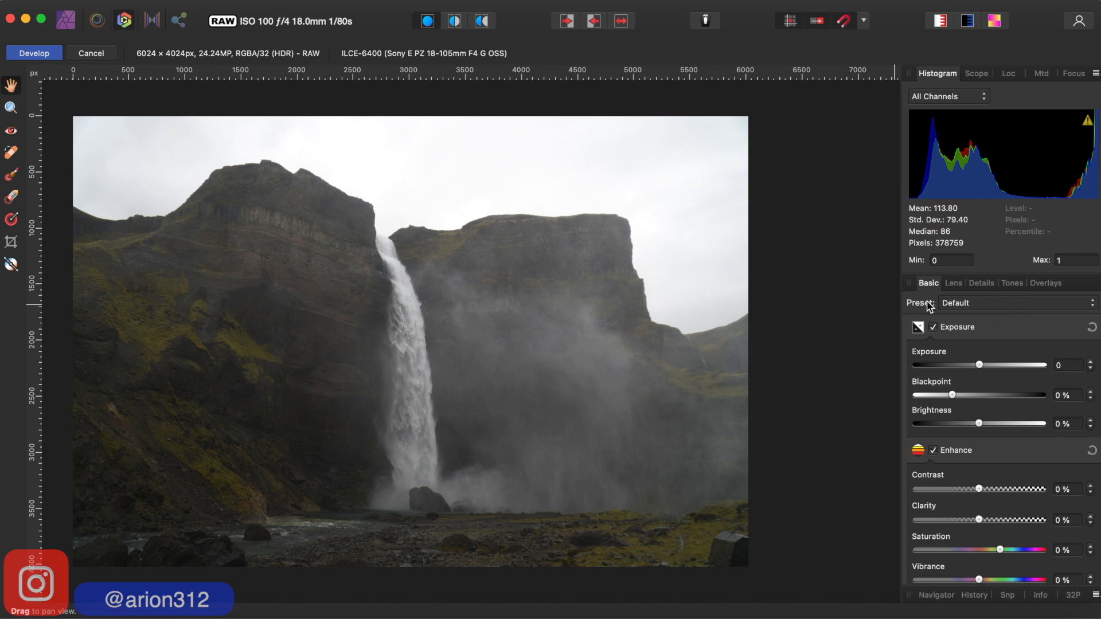
Apply the Mood tones preset to the raw waterfall photo
left_click(1012, 284)
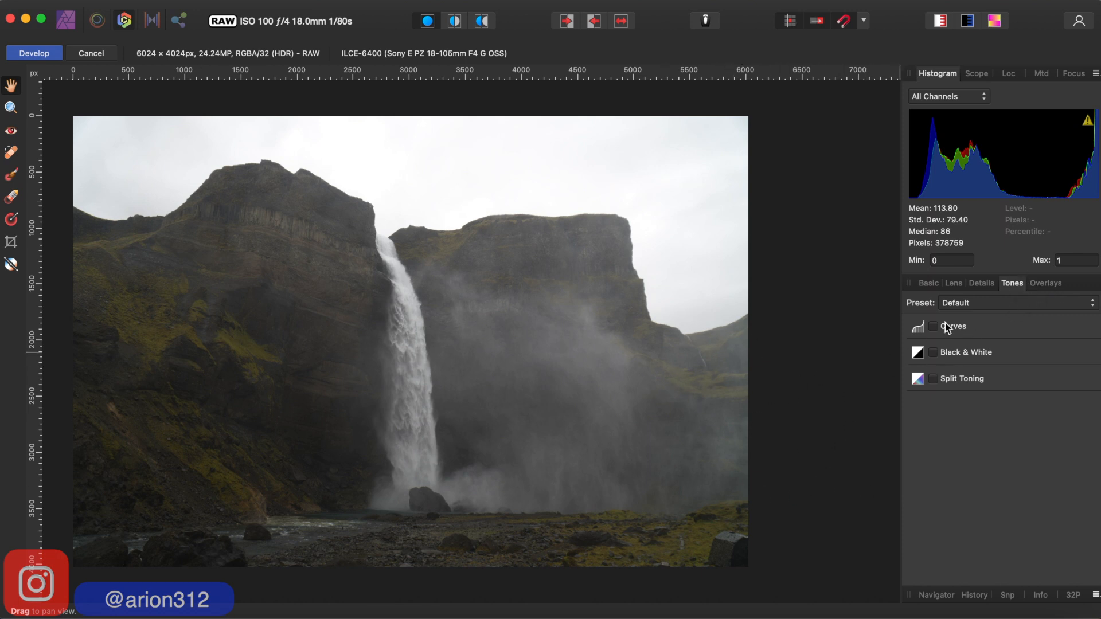
left_click(1091, 305)
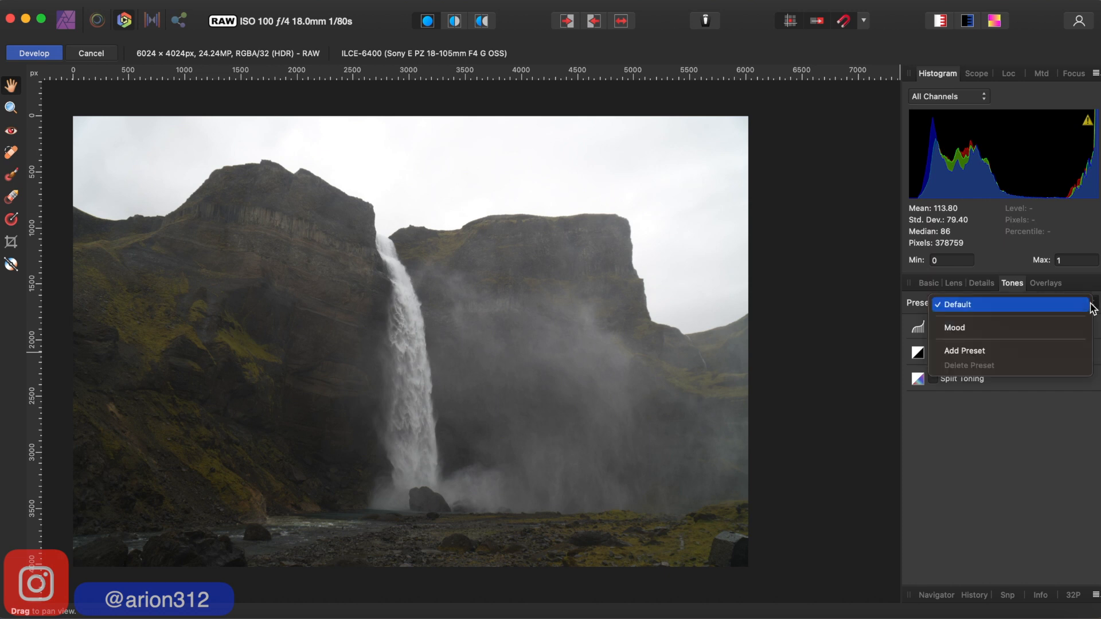
left_click(994, 337)
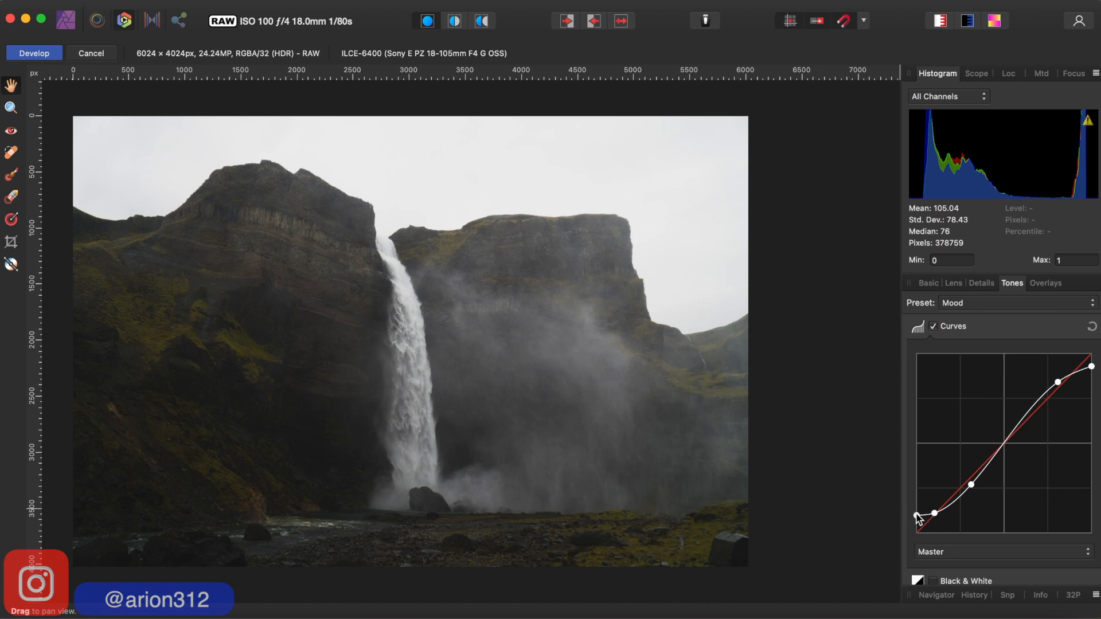
Fine-tune the master curve by slightly raising its black end point and slightly lowering its white end point
left_click(916, 515)
left_click_drag(916, 518, 905, 516)
left_click_drag(917, 515, 915, 513)
left_click(1091, 367)
mouse_move(1091, 367)
left_mouse_down()
mouse_move(1091, 357)
mouse_move(1096, 381)
mouse_move(1096, 368)
left_mouse_up()
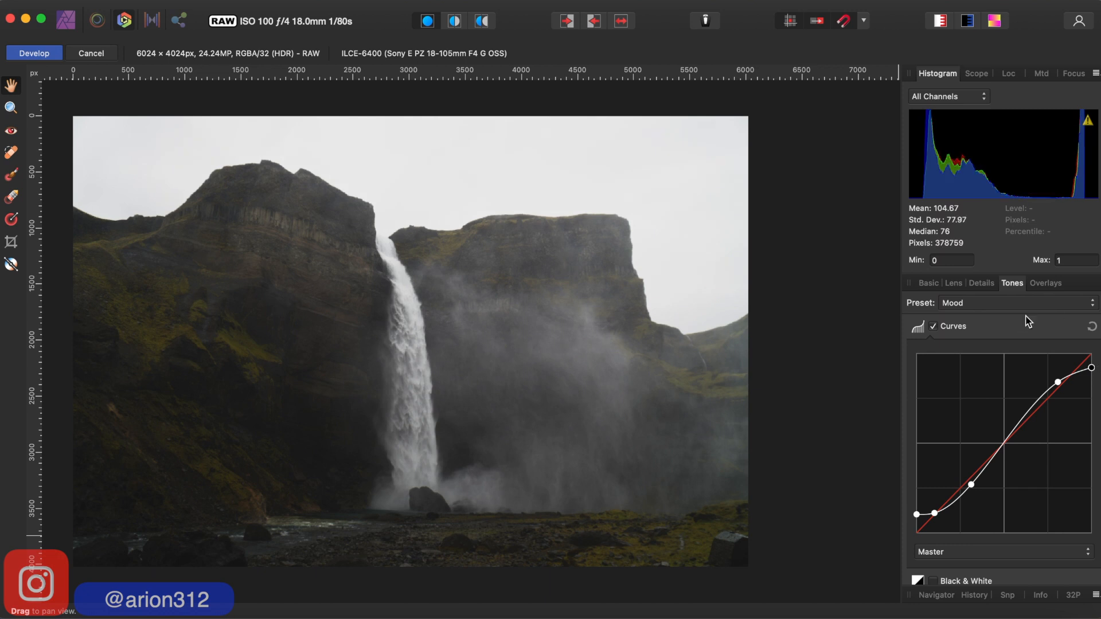
Set the photo's basic Contrast enhancement to 4%
left_click(925, 283)
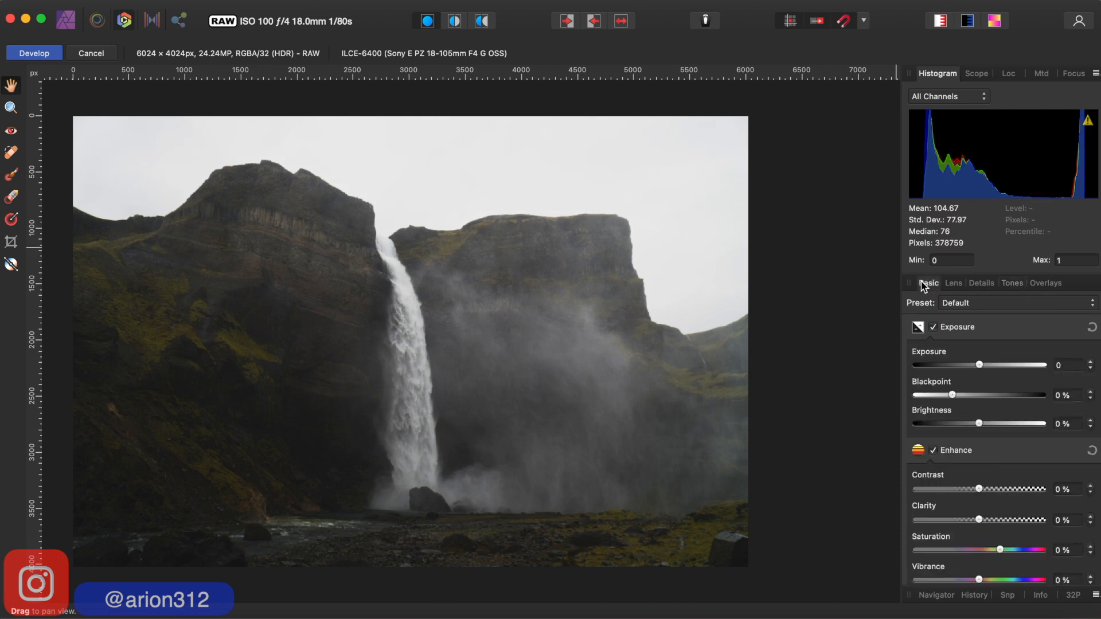
scroll(987, 477, "down", 1)
scroll(1048, 484, "down", 2)
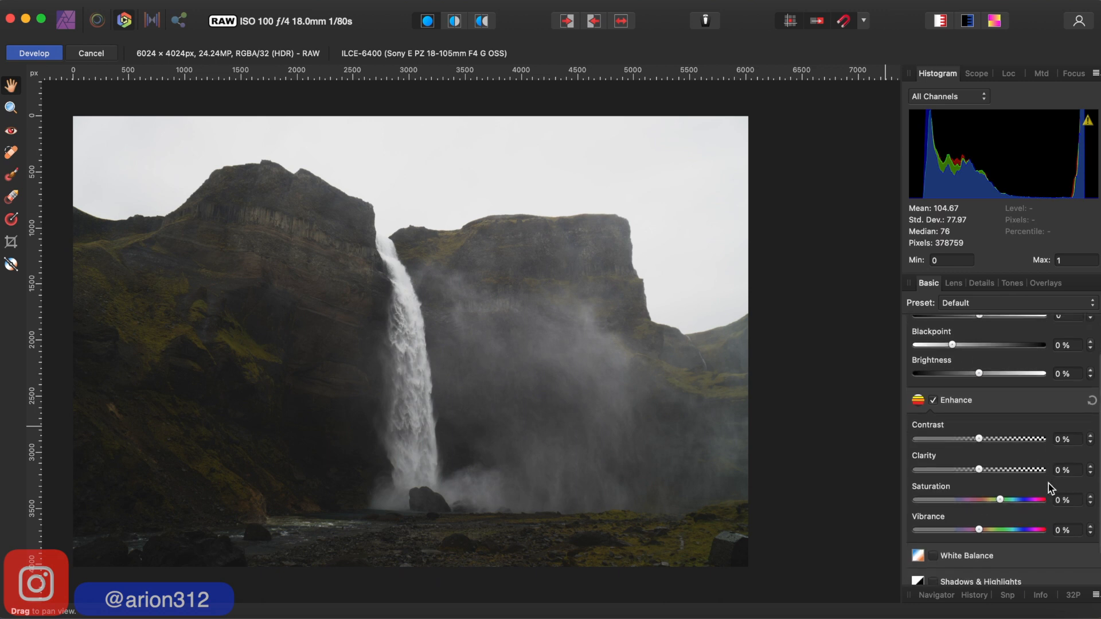
left_click(1090, 435)
left_click(1091, 435)
left_click(1091, 435)
left_click(1090, 434)
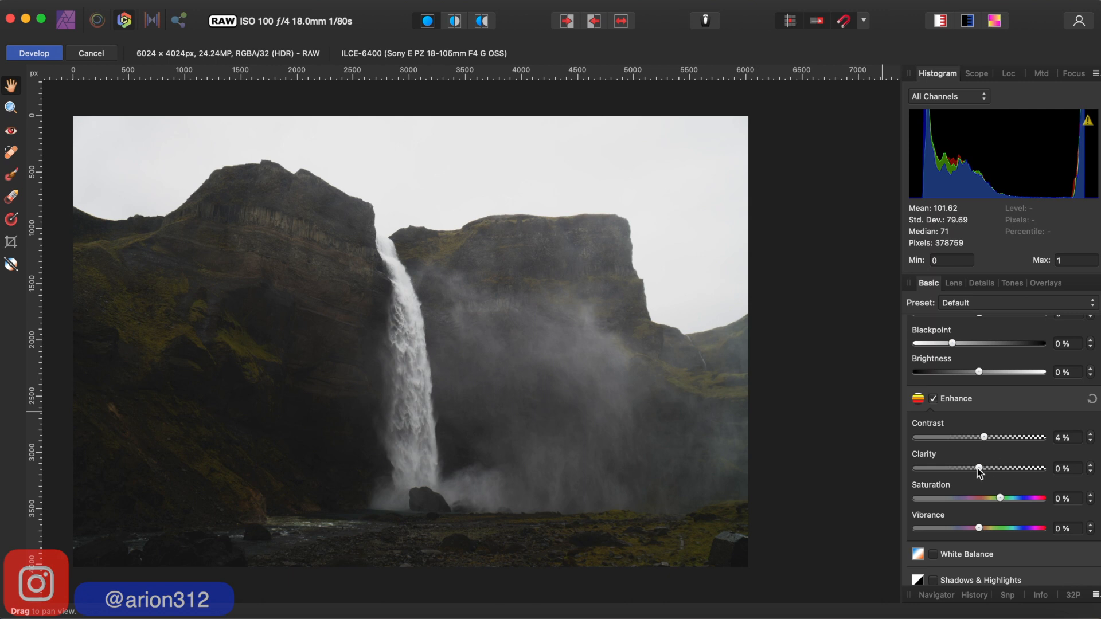
Set Clarity to 10%, trying a strong value of 56% along the way for comparison
left_click(1091, 466)
left_click(1090, 466)
left_click(1091, 465)
left_click(1091, 466)
left_click(1090, 466)
left_click(1090, 465)
left_click(1091, 466)
left_click(1090, 466)
left_click(1091, 465)
left_click(1090, 465)
left_click_drag(986, 469, 1016, 469)
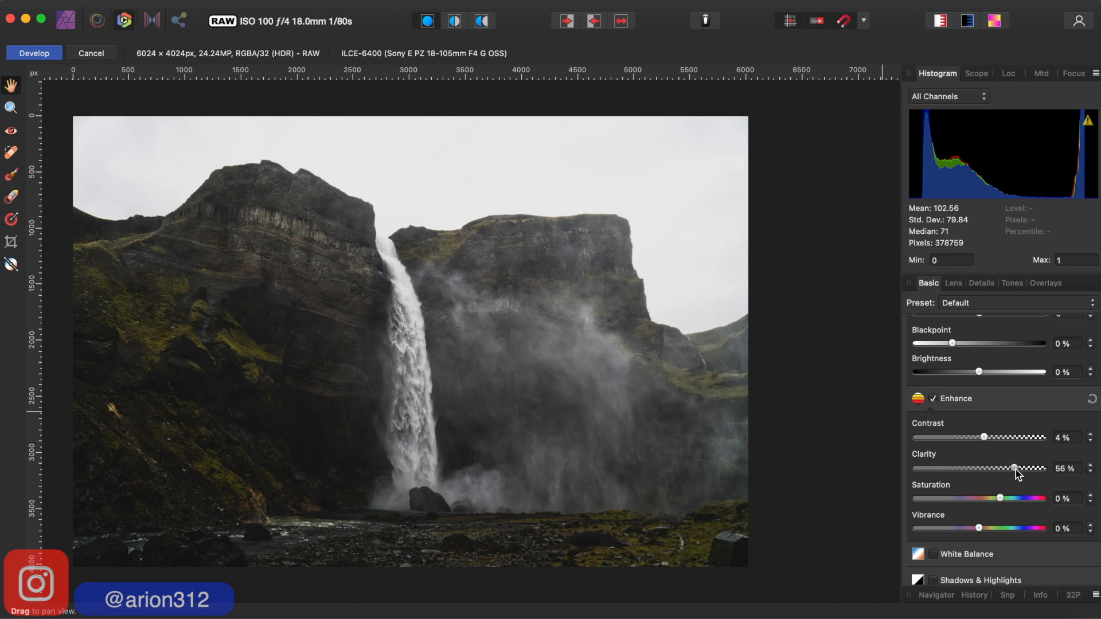
left_click_drag(1016, 470, 986, 469)
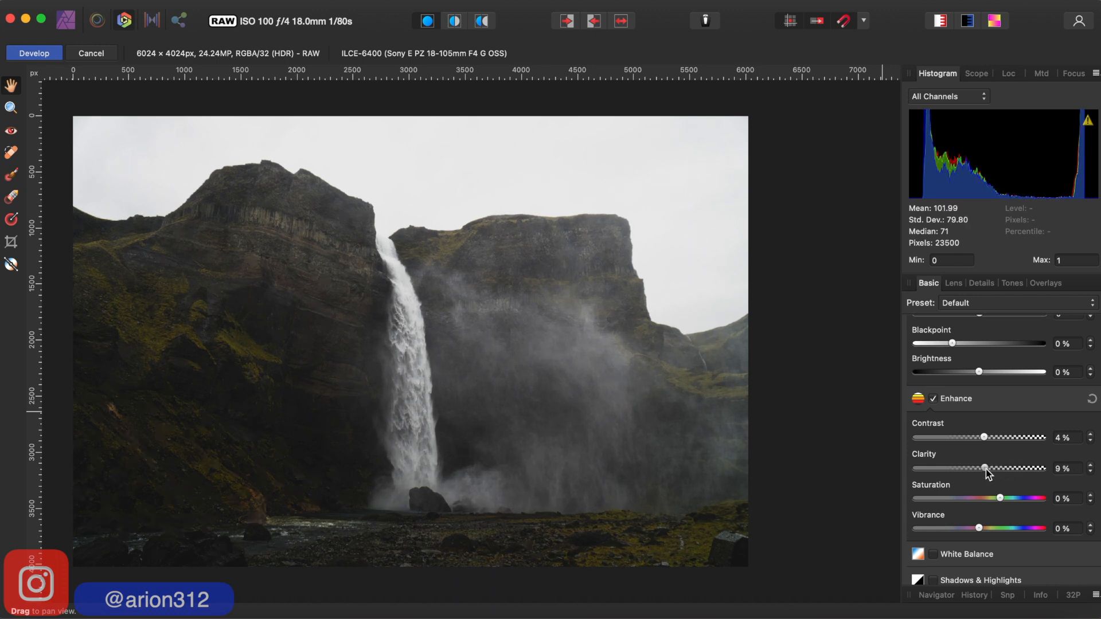
left_click(1090, 465)
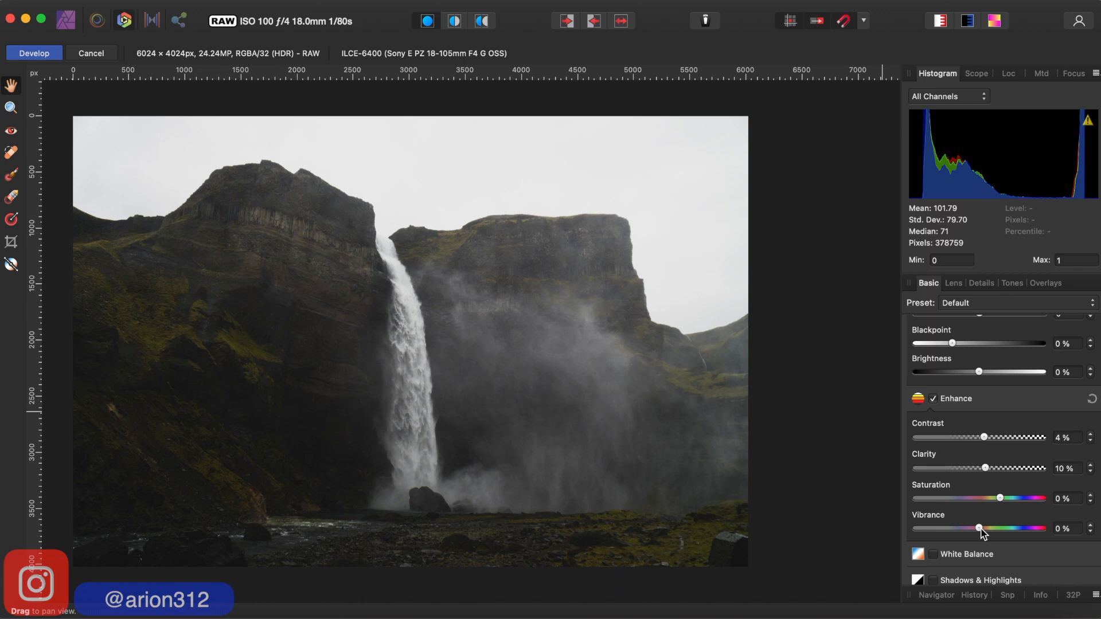
Compare extreme Vibrance and Saturation values on the photo, and set Saturation to 12% and Vibrance to 18%
left_click_drag(978, 526, 863, 534)
left_click_drag(864, 539, 1050, 536)
left_click_drag(1042, 528, 981, 533)
left_click_drag(999, 495, 1043, 496)
left_click_drag(1042, 498, 892, 492)
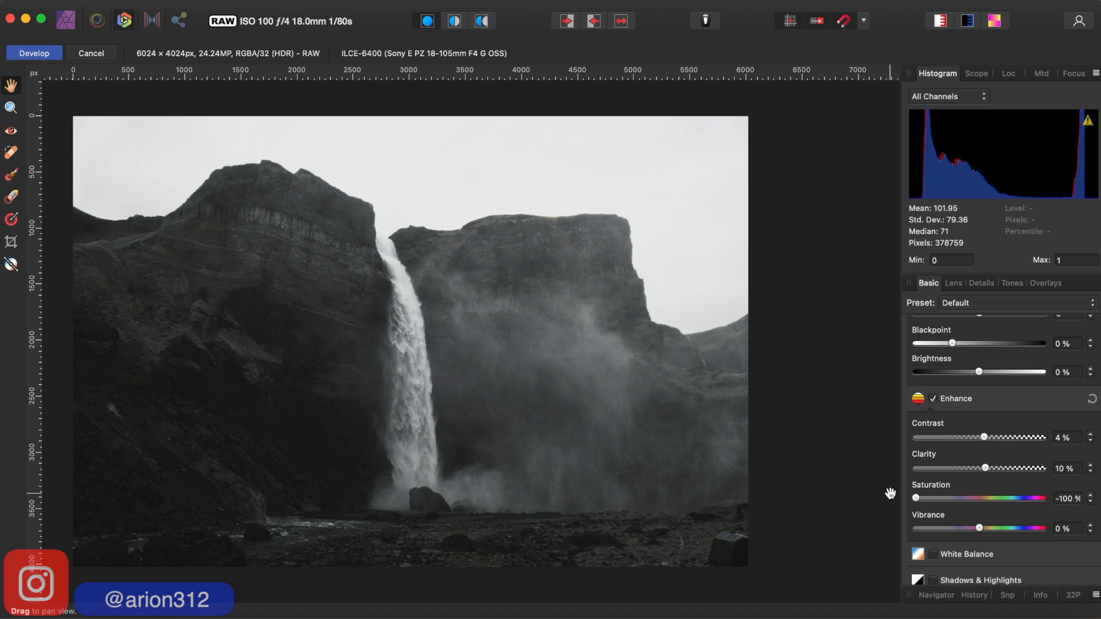
left_click_drag(915, 498, 998, 501)
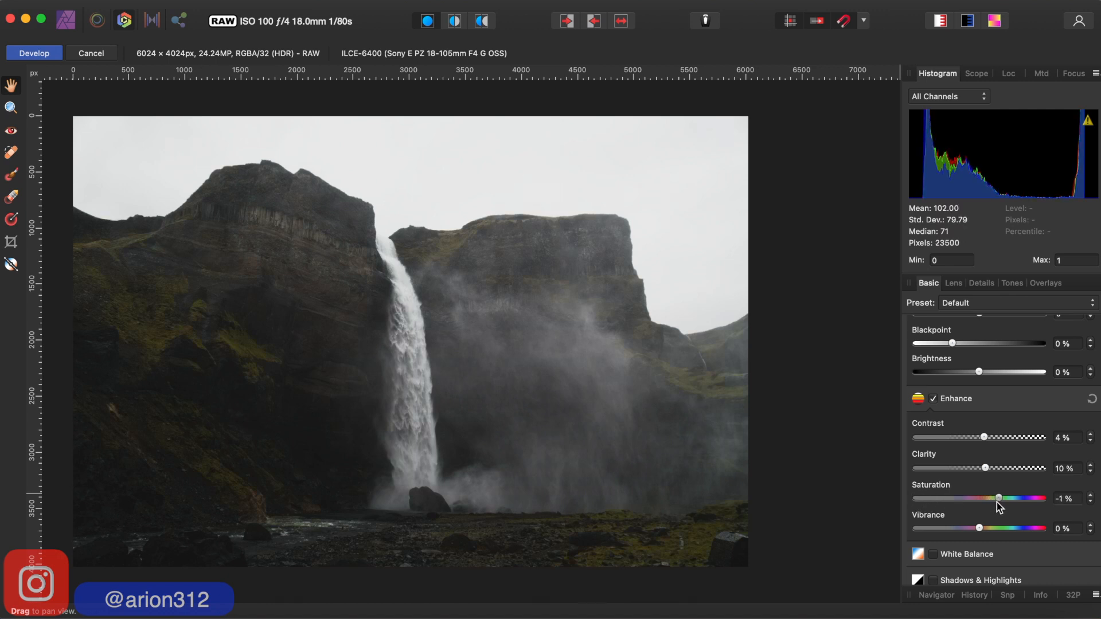
left_click_drag(996, 503, 1002, 526)
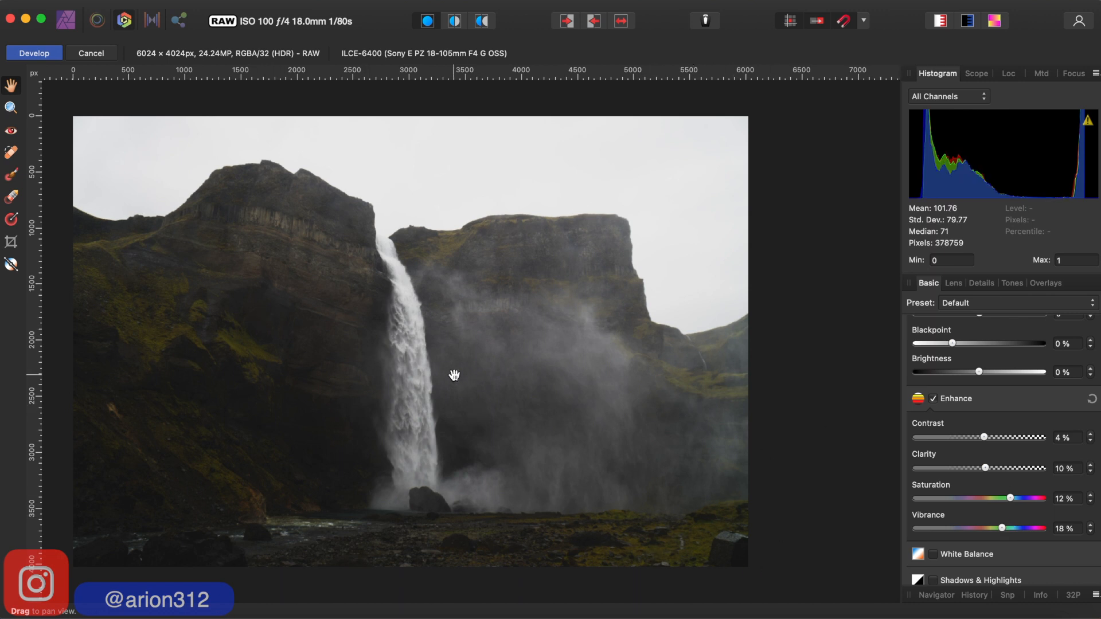
Enable the Shadows & Highlights adjustment and lower Highlights to -42% to recover detail in the sky
scroll(989, 450, "down", 2)
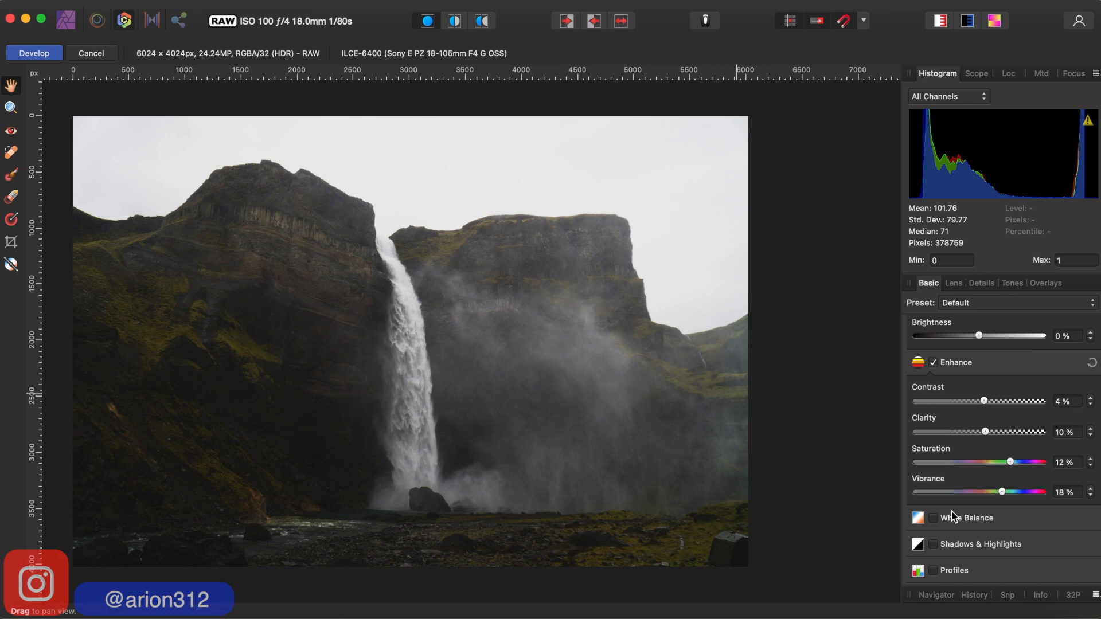
left_click(933, 544)
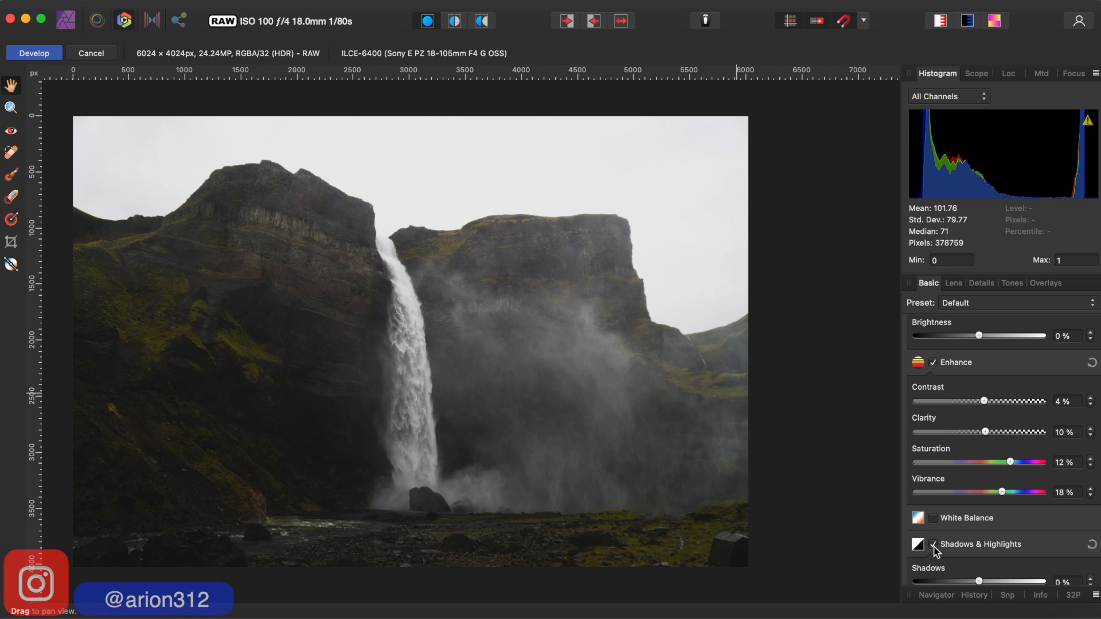
scroll(960, 531, "down", 3)
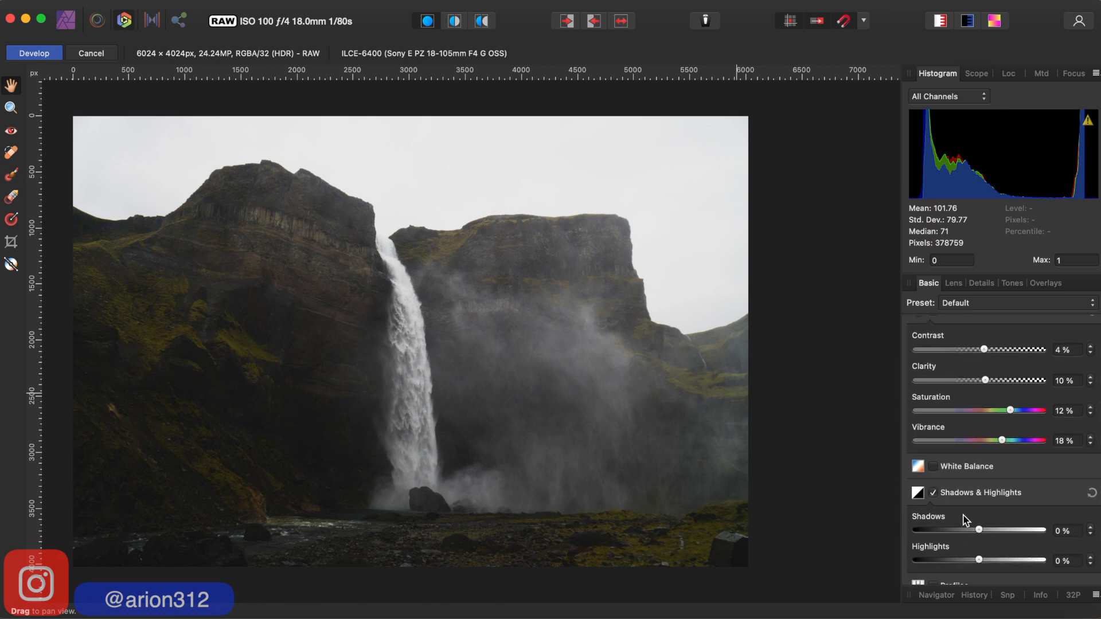
scroll(978, 516, "down", 1)
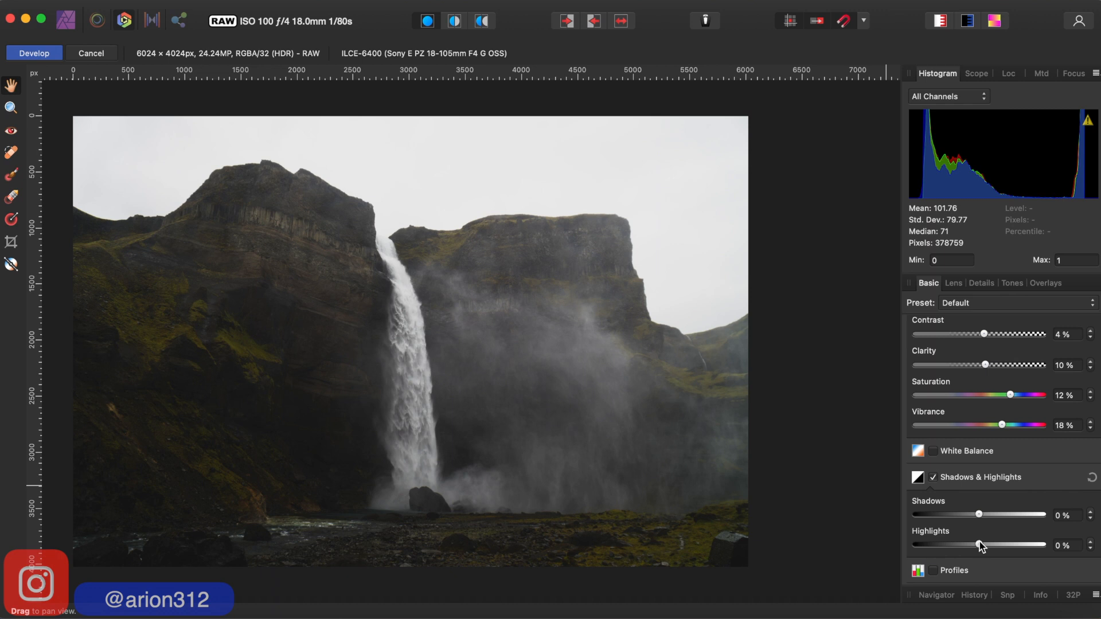
left_click_drag(979, 545, 911, 547)
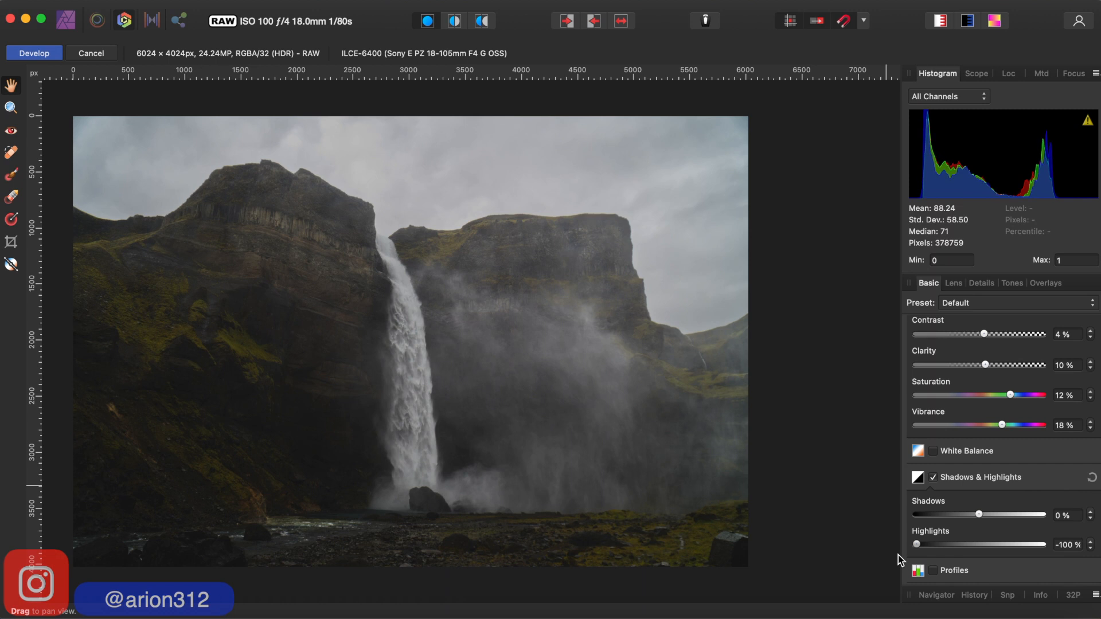
mouse_move(916, 544)
left_mouse_down()
mouse_move(1023, 548)
mouse_move(926, 550)
left_mouse_up()
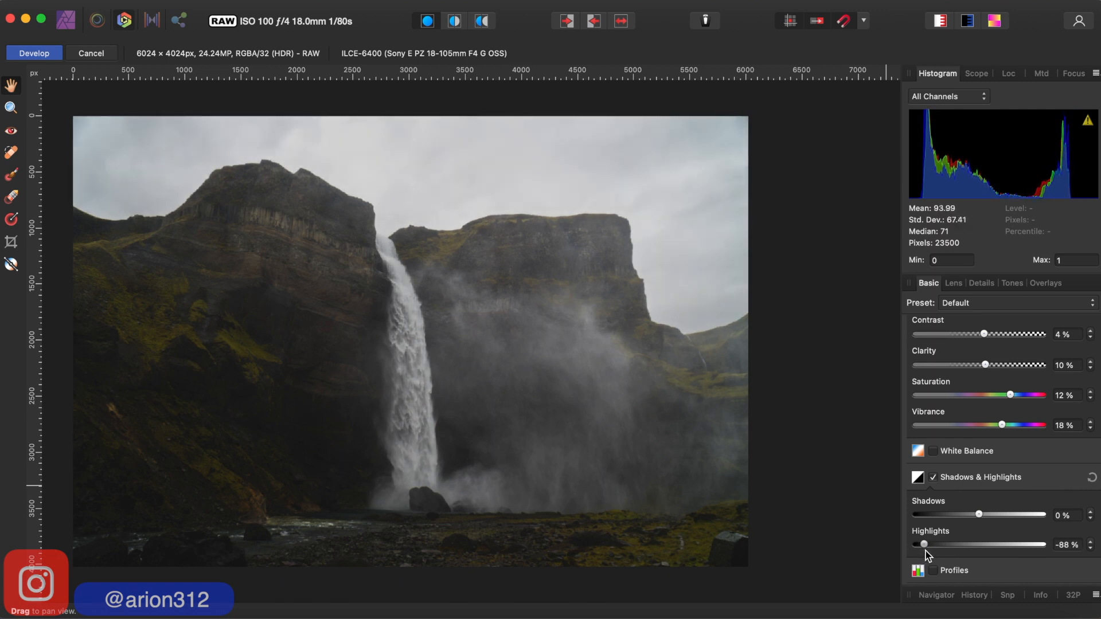
left_click_drag(926, 551, 950, 547)
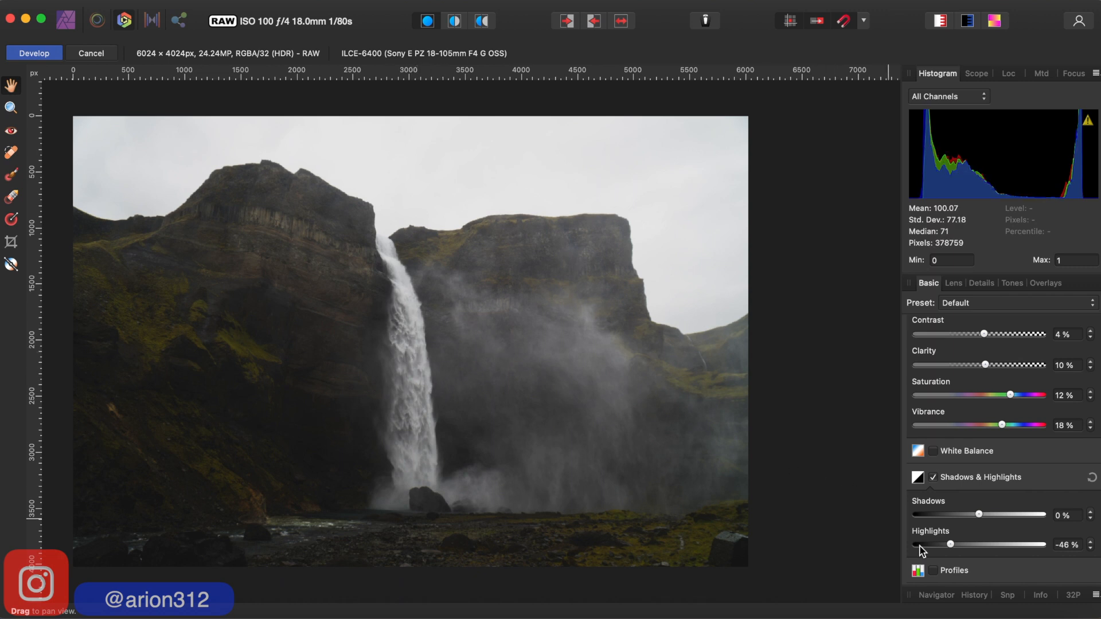
left_click_drag(951, 542, 953, 541)
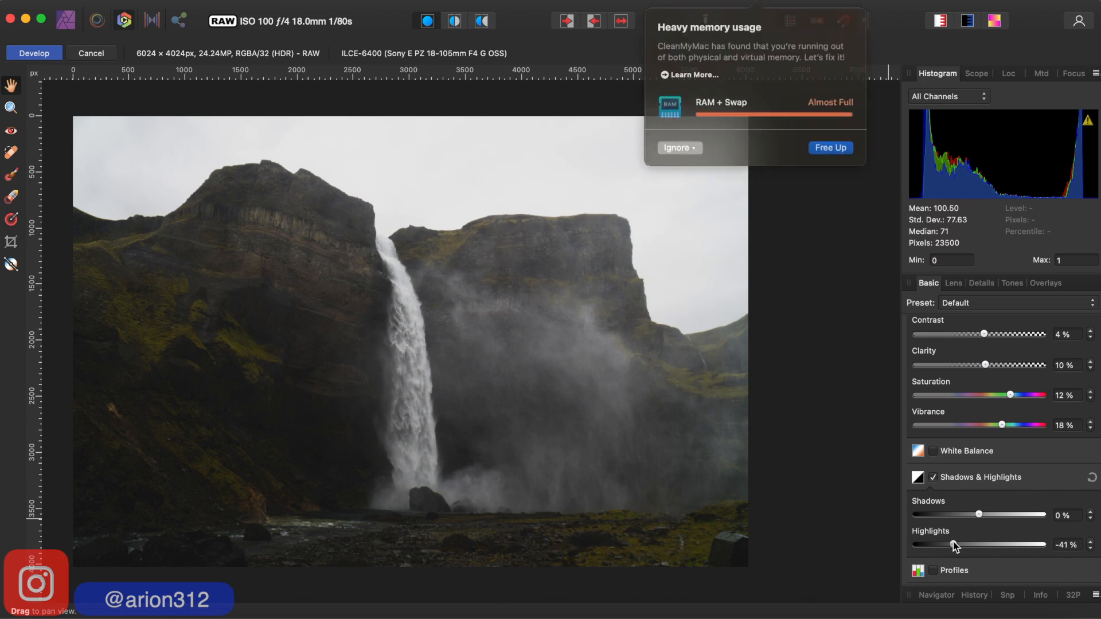
left_click_drag(954, 545, 952, 544)
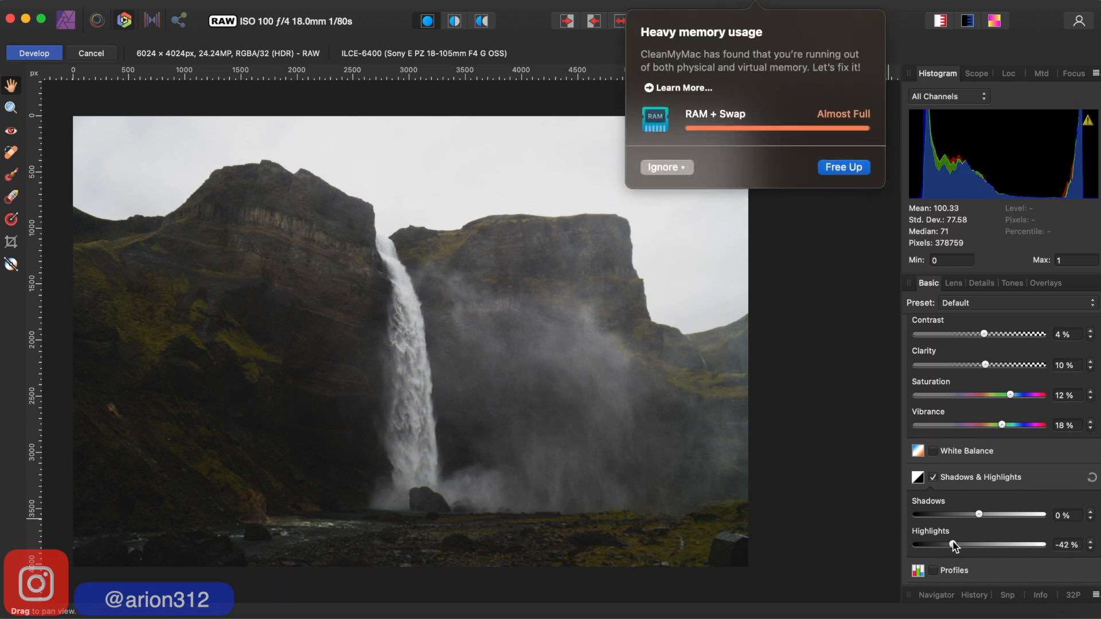
Ignore the CleanMyMac heavy memory usage alert for a week
left_click(681, 168)
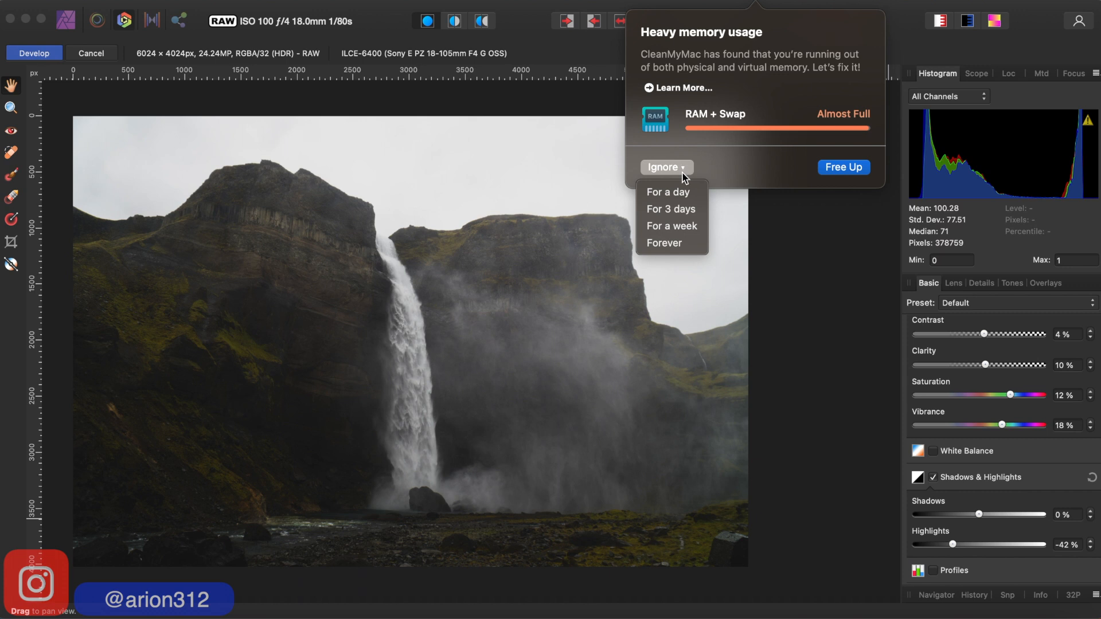
left_click(670, 227)
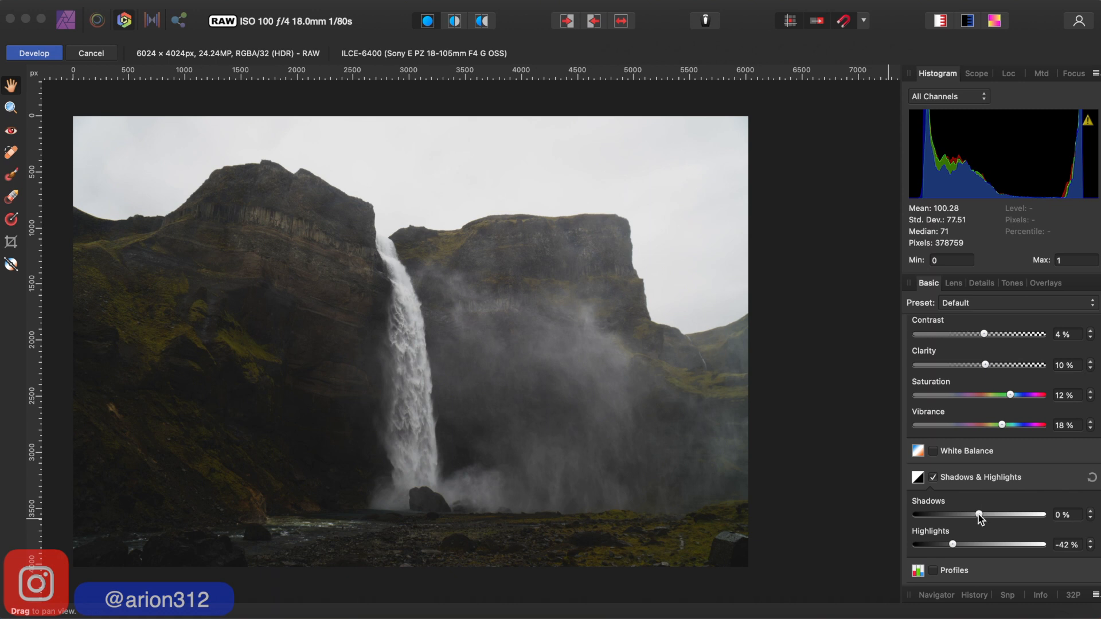
Try darker and lighter Shadows values and set Shadows to 28% to brighten the dark cliffs
mouse_move(979, 517)
left_mouse_down()
mouse_move(950, 518)
mouse_move(998, 512)
mouse_move(960, 521)
mouse_move(992, 518)
mouse_move(975, 519)
left_mouse_up()
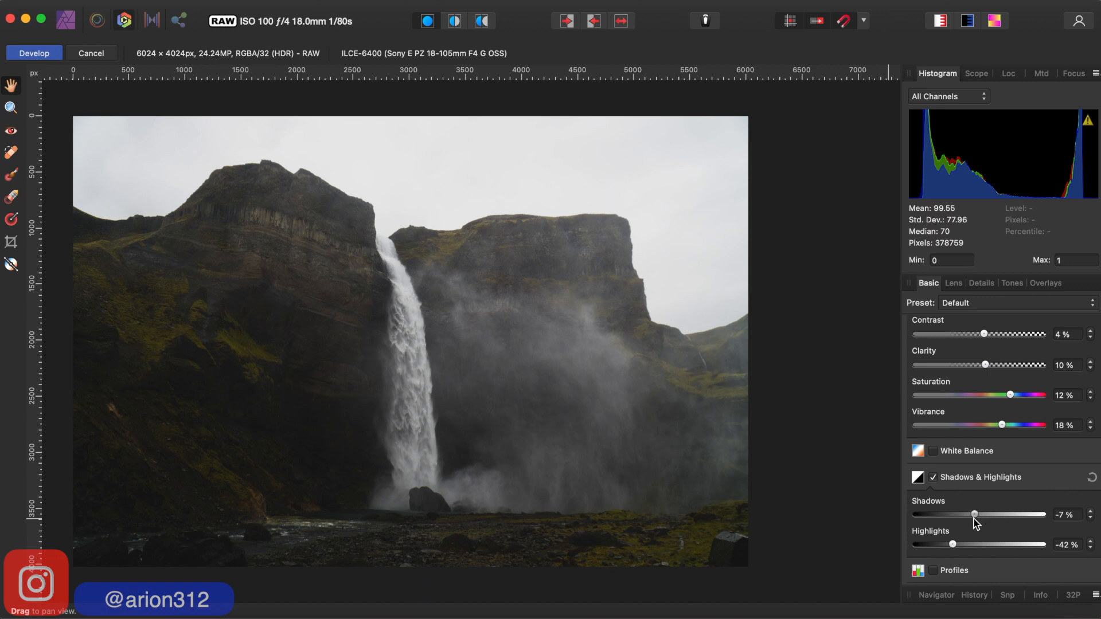
left_click_drag(975, 519, 982, 516)
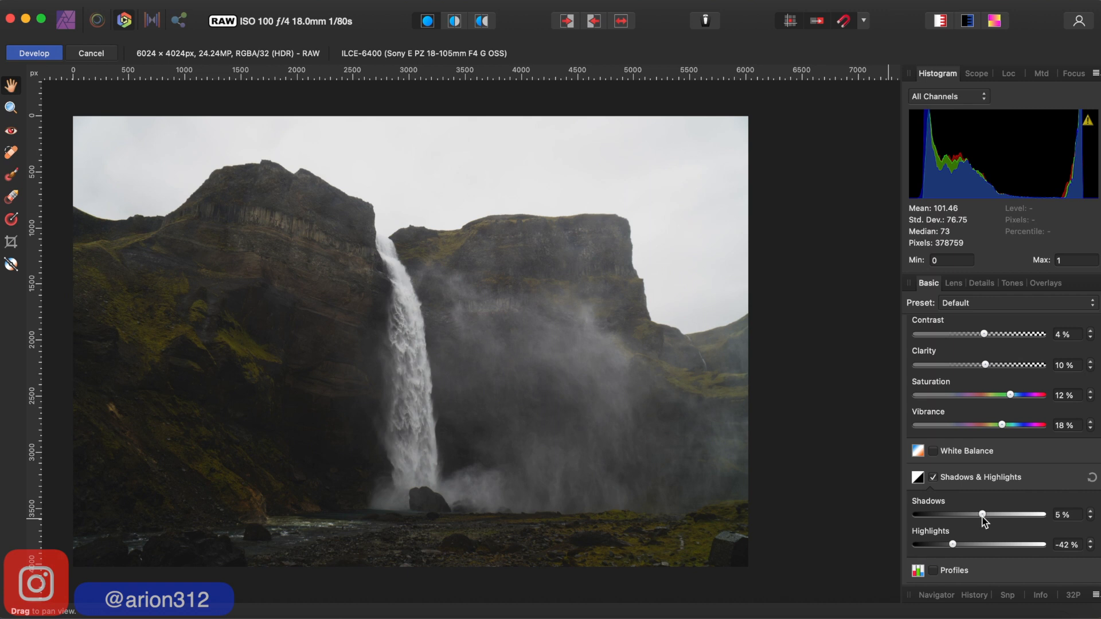
mouse_move(982, 514)
left_mouse_down()
mouse_move(1009, 515)
mouse_move(997, 515)
left_mouse_up()
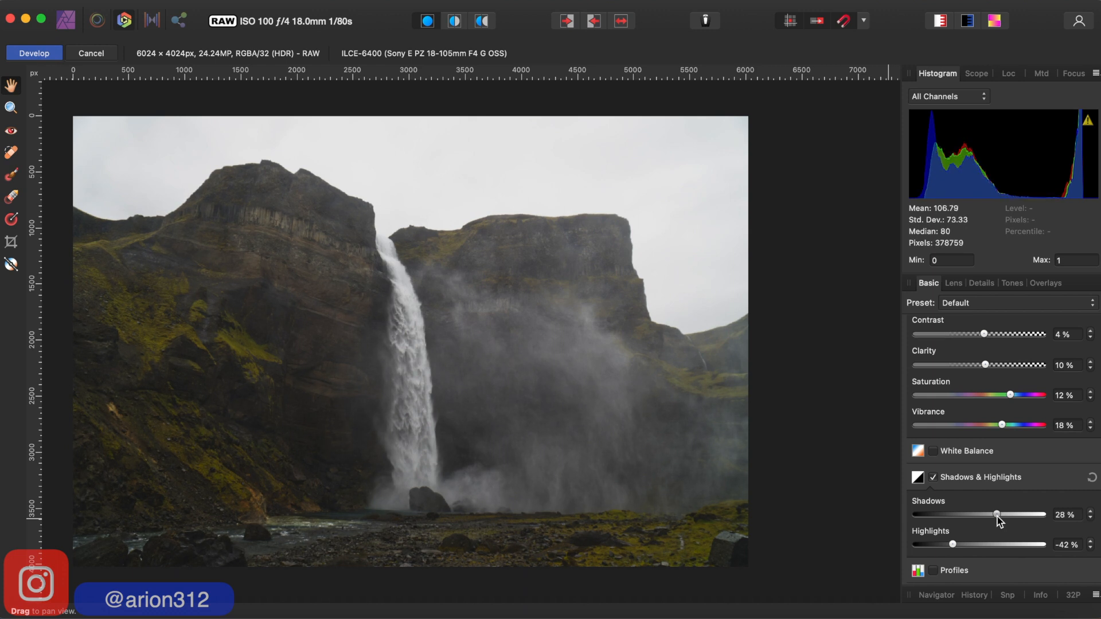
left_click_drag(996, 515, 995, 515)
mouse_move(996, 515)
left_mouse_down()
mouse_move(973, 515)
mouse_move(992, 517)
left_mouse_up()
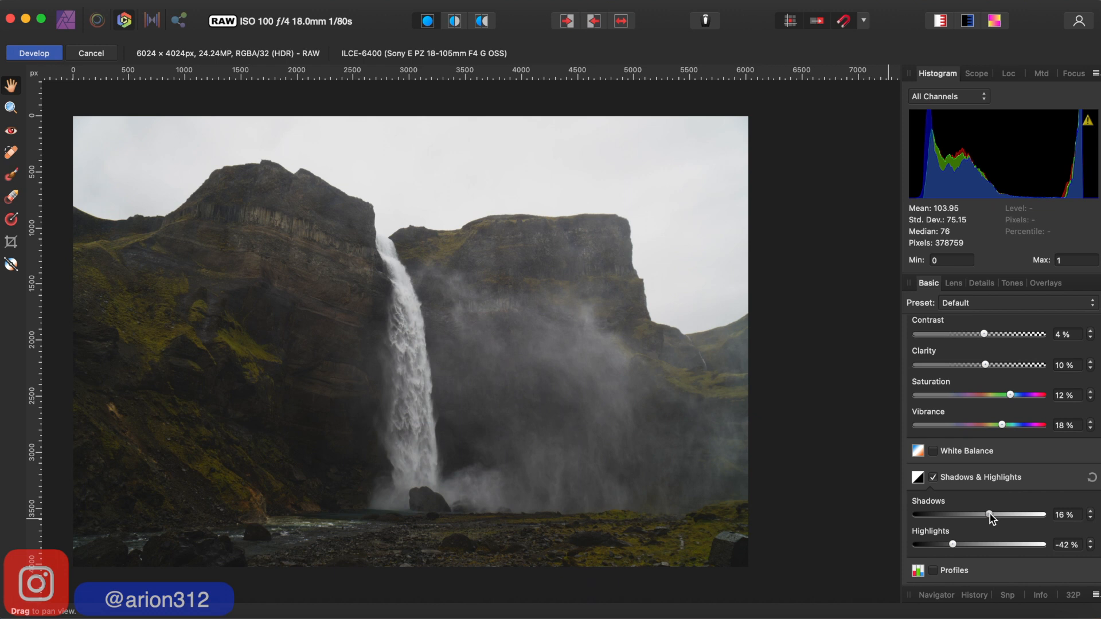
left_click_drag(989, 514, 995, 517)
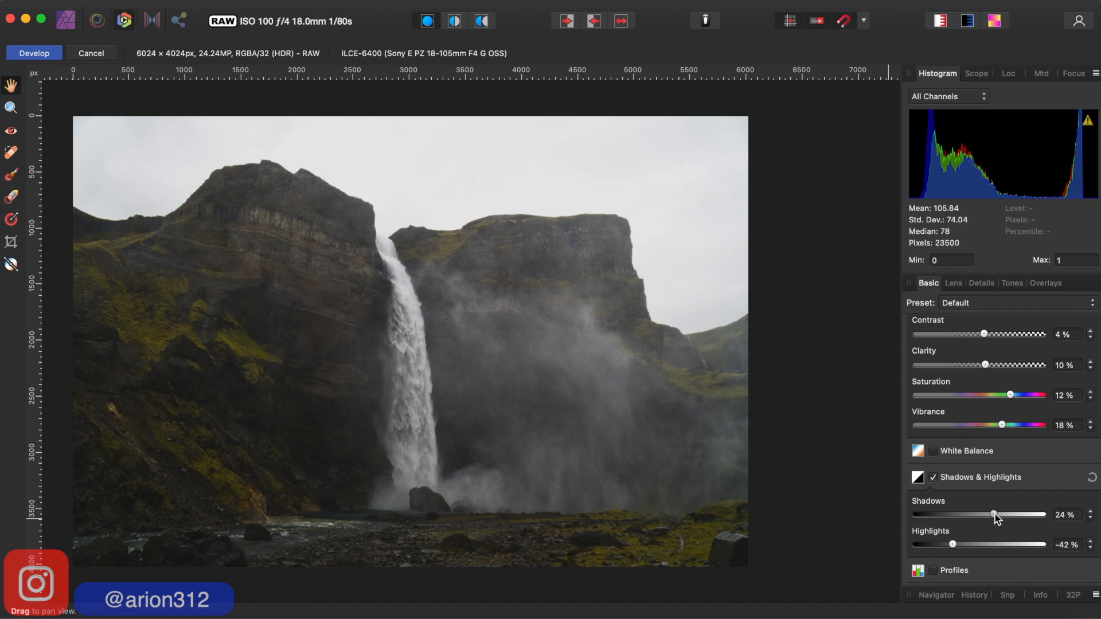
left_click_drag(996, 514, 998, 516)
left_click_drag(996, 514, 997, 514)
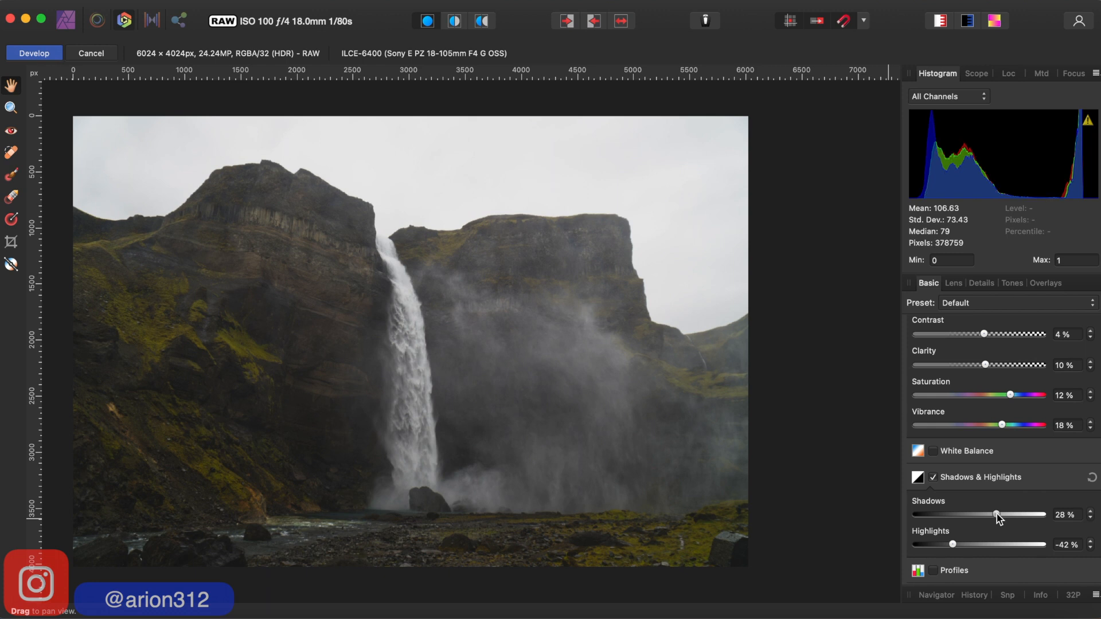
Keep Shadows at 28% and develop the raw waterfall photo with the current settings
left_click(997, 514)
left_click(996, 514)
left_click(35, 53)
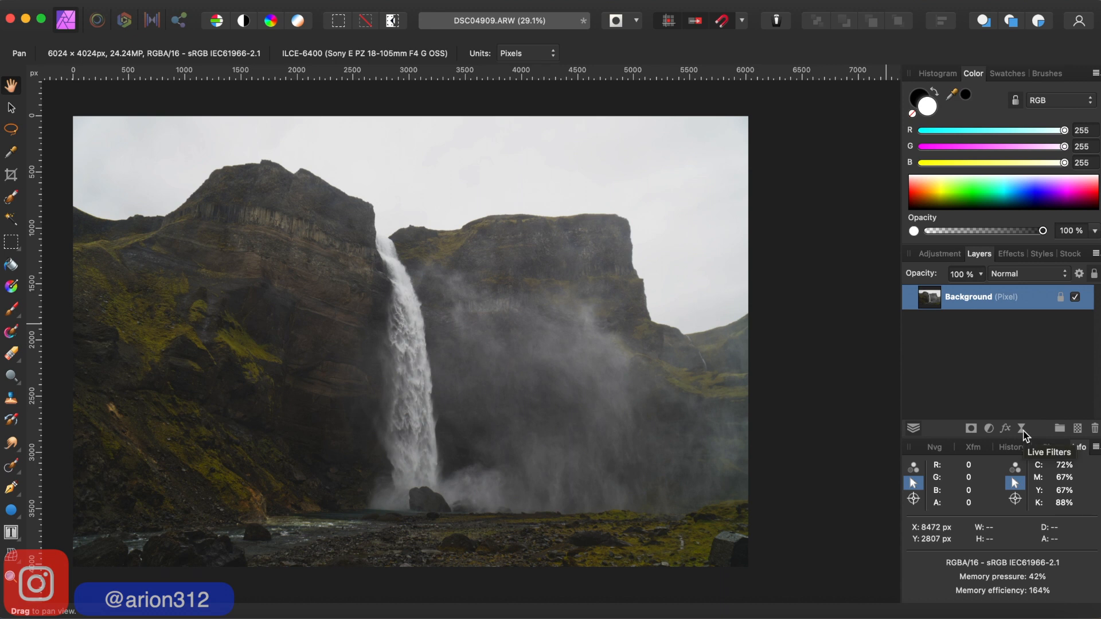
Add a White Balance adjustment layer and sample the falling water as the white point
left_click(990, 430)
scroll(1009, 564, "down", 5)
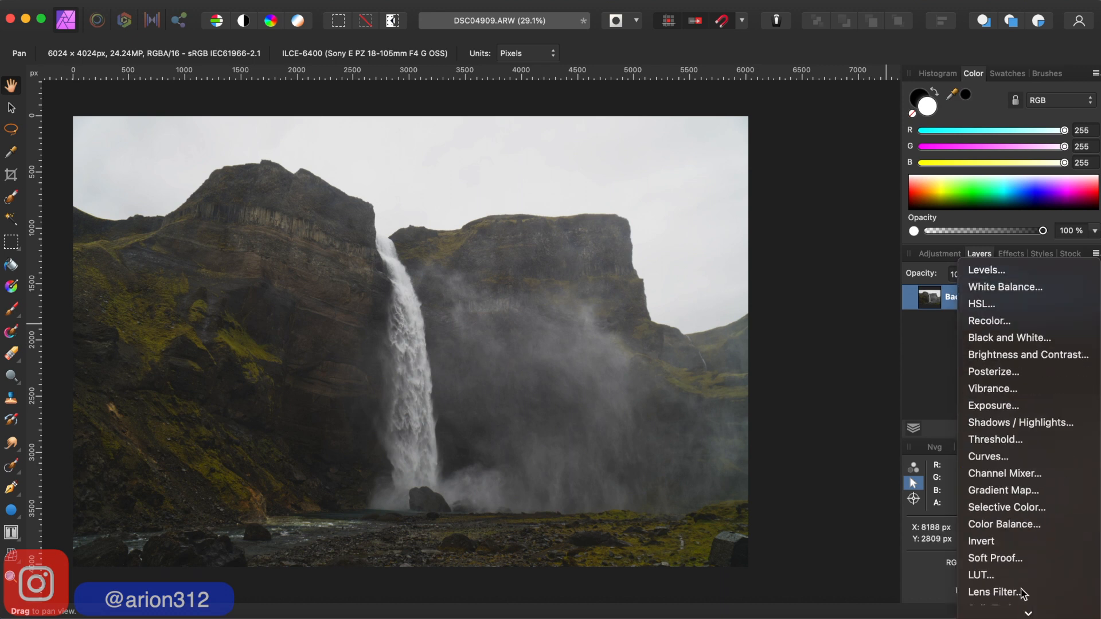
scroll(1026, 572, "down", 1)
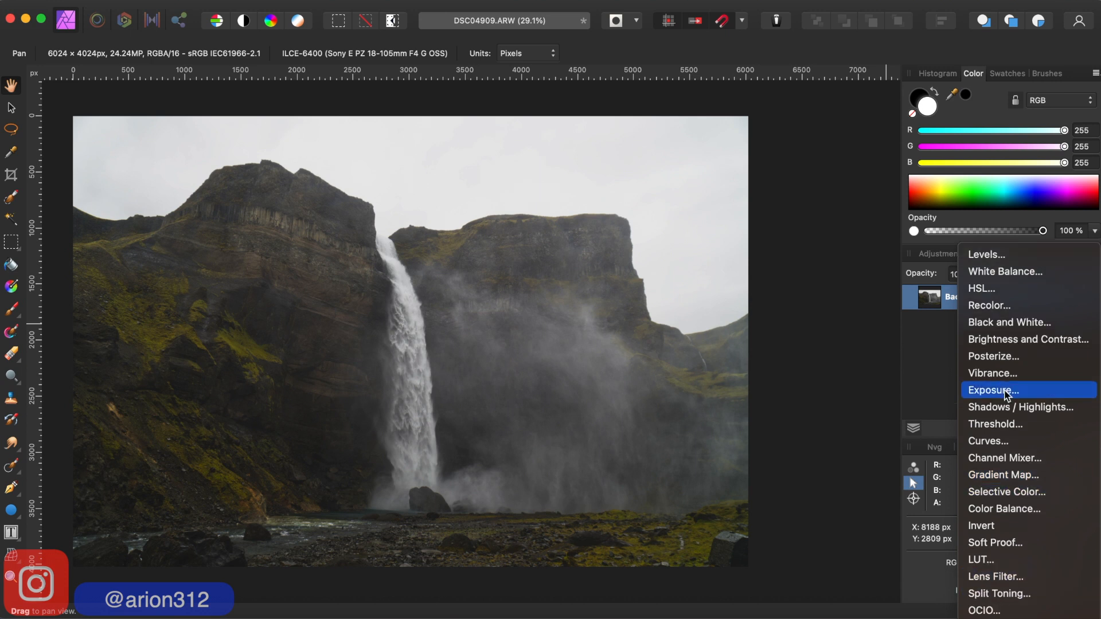
left_click(996, 273)
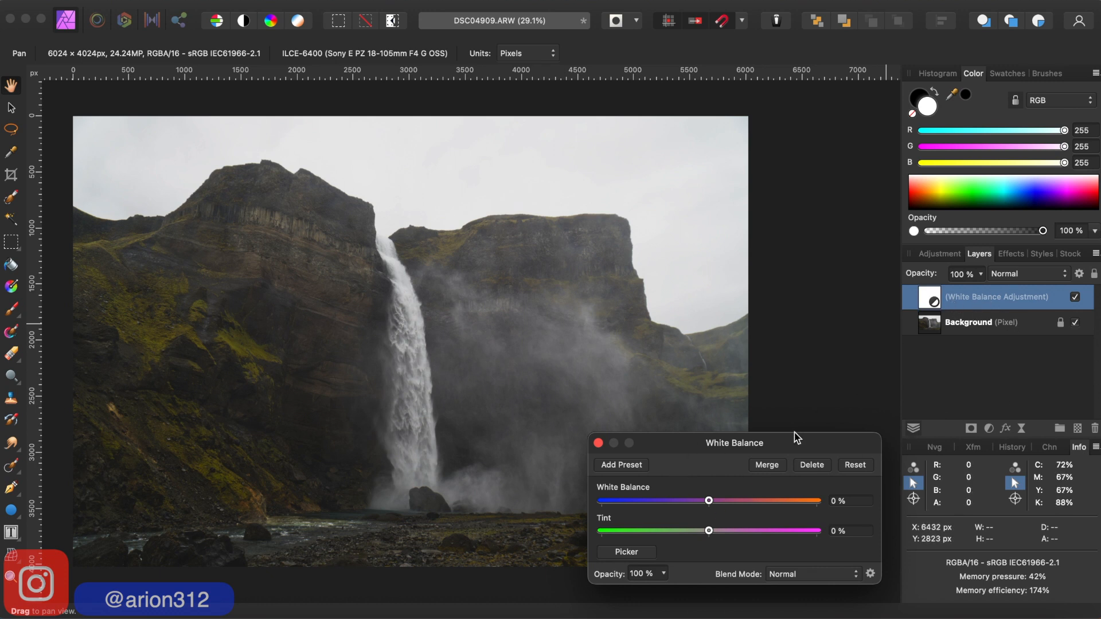
left_click(626, 553)
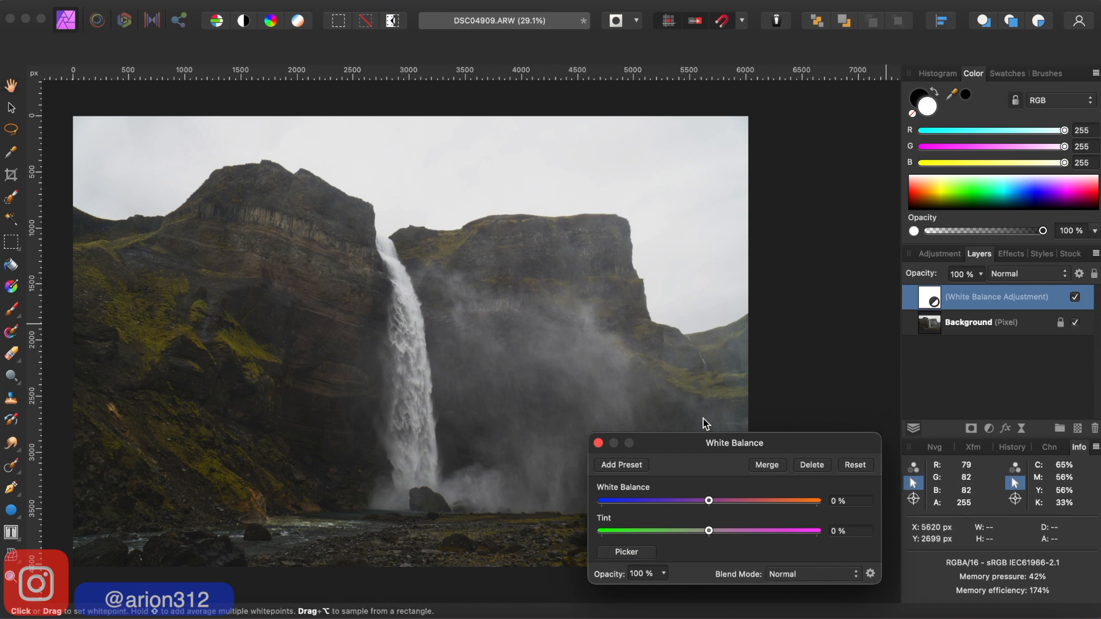
left_click_drag(691, 448, 862, 421)
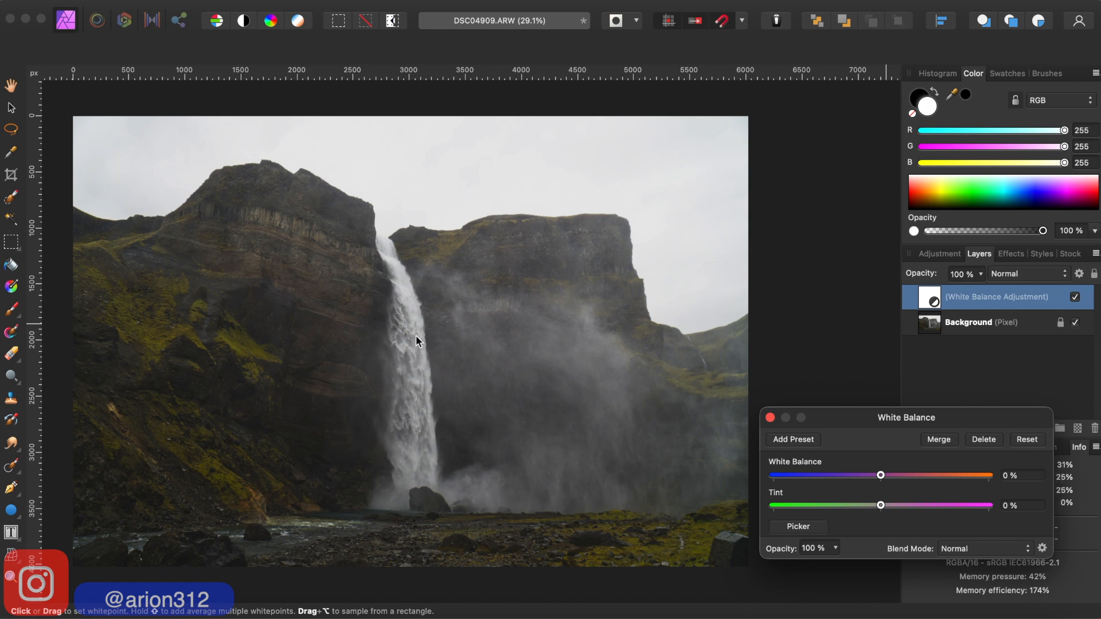
left_click(402, 290)
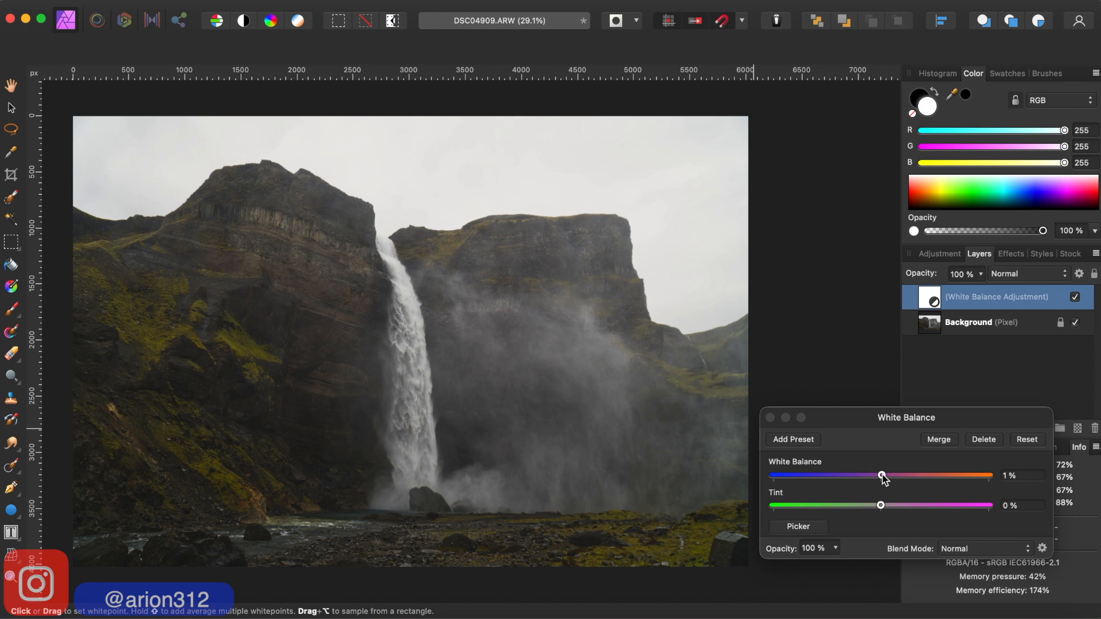
Try warmer and cooler White Balance values on the photo, and delete the White Balance adjustment layer
left_click_drag(883, 478, 906, 480)
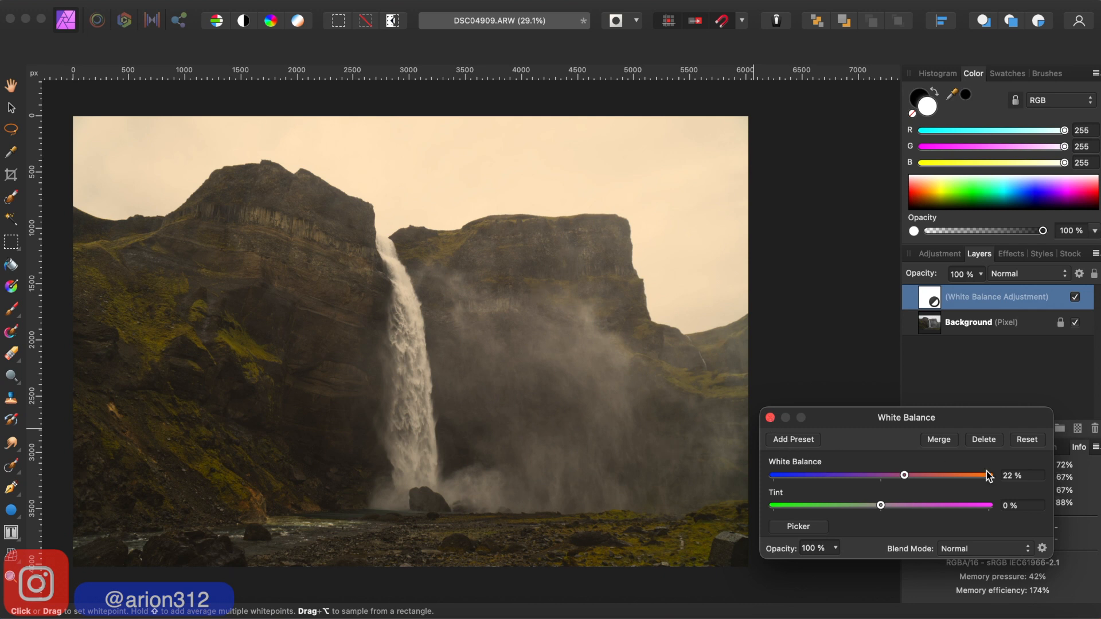
left_click_drag(904, 473, 881, 480)
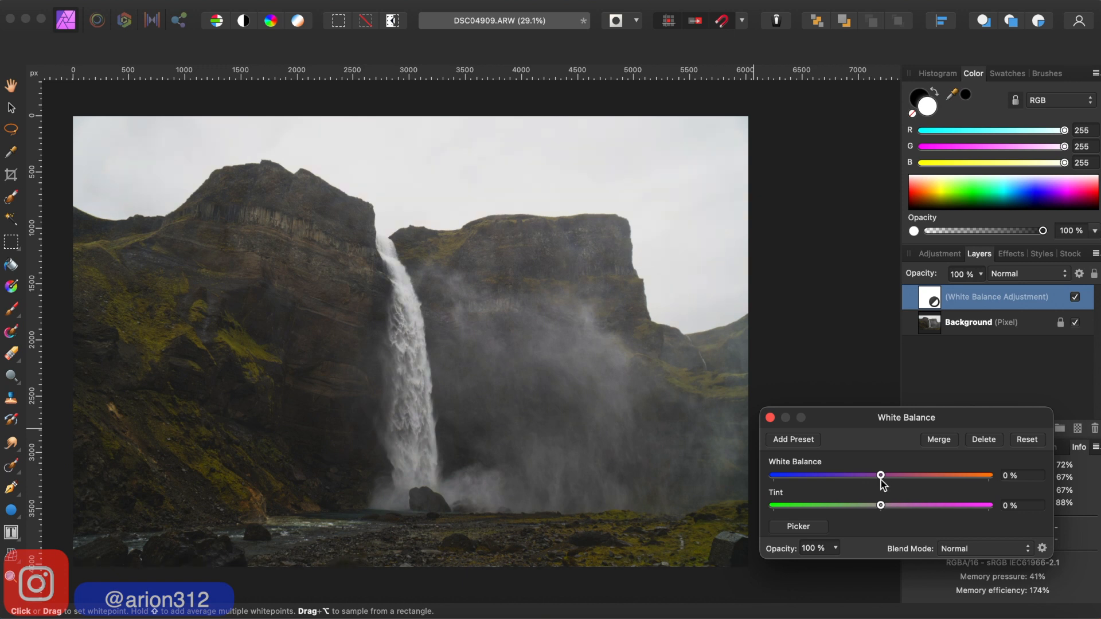
mouse_move(882, 480)
left_mouse_down()
mouse_move(861, 481)
mouse_move(922, 480)
mouse_move(874, 487)
left_mouse_up()
left_click(771, 418)
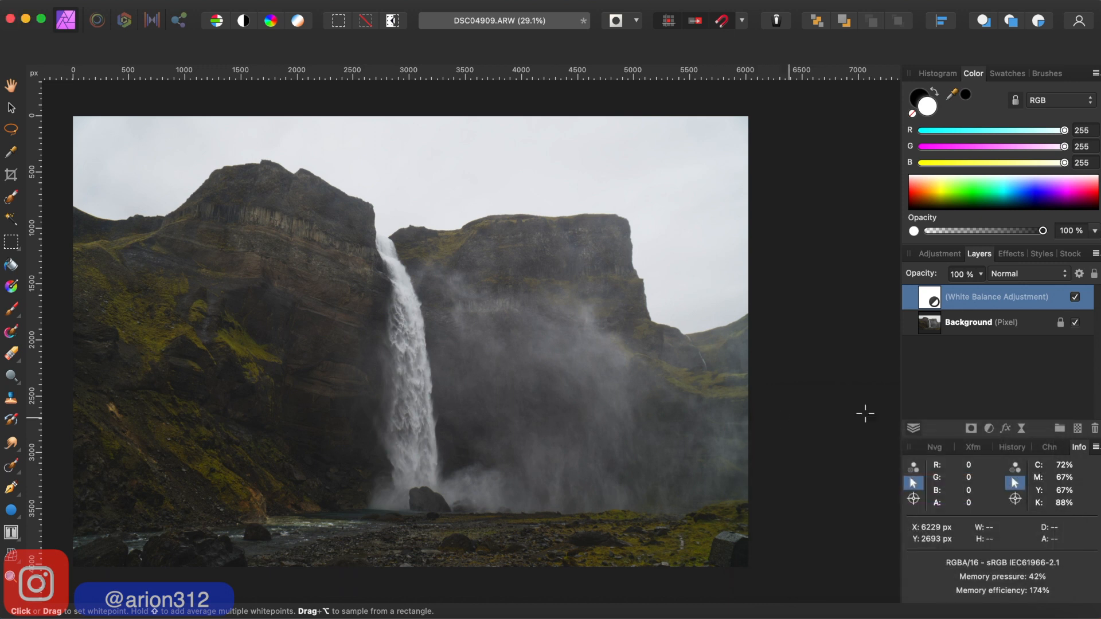
right_click(978, 302)
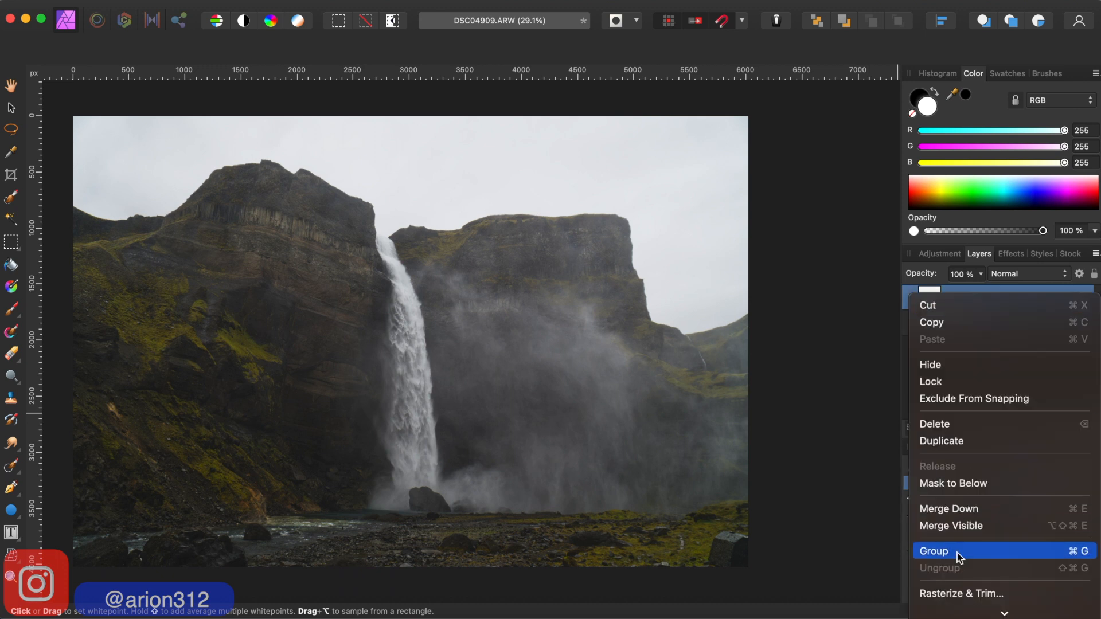
left_click(939, 427)
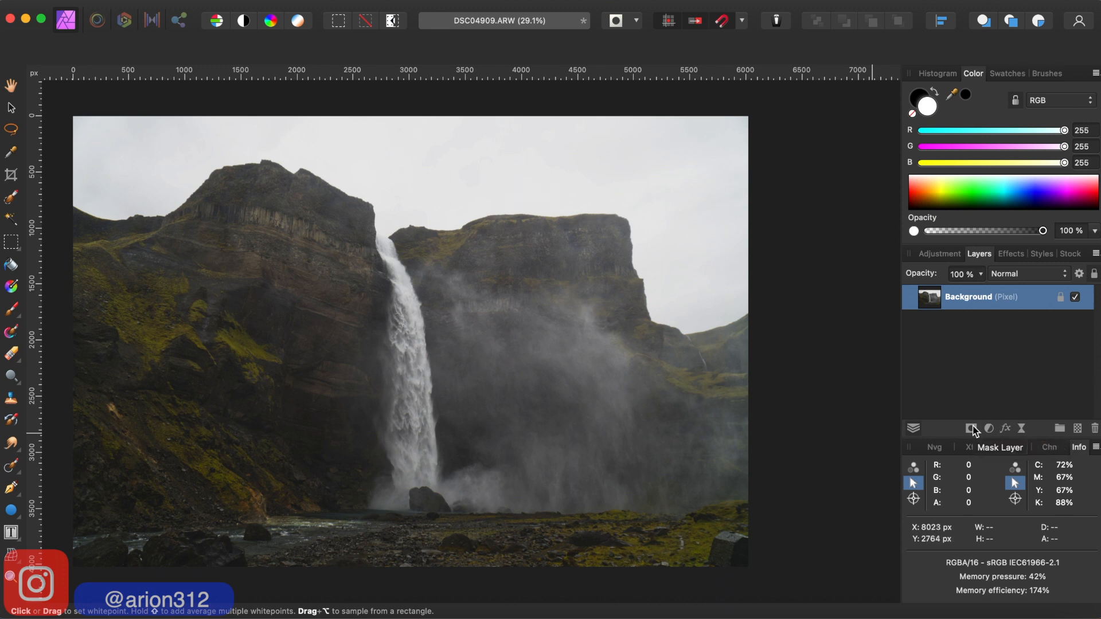
Add a Brightness and Contrast adjustment layer with Contrast at 22% and Brightness at 14%
left_click(989, 429)
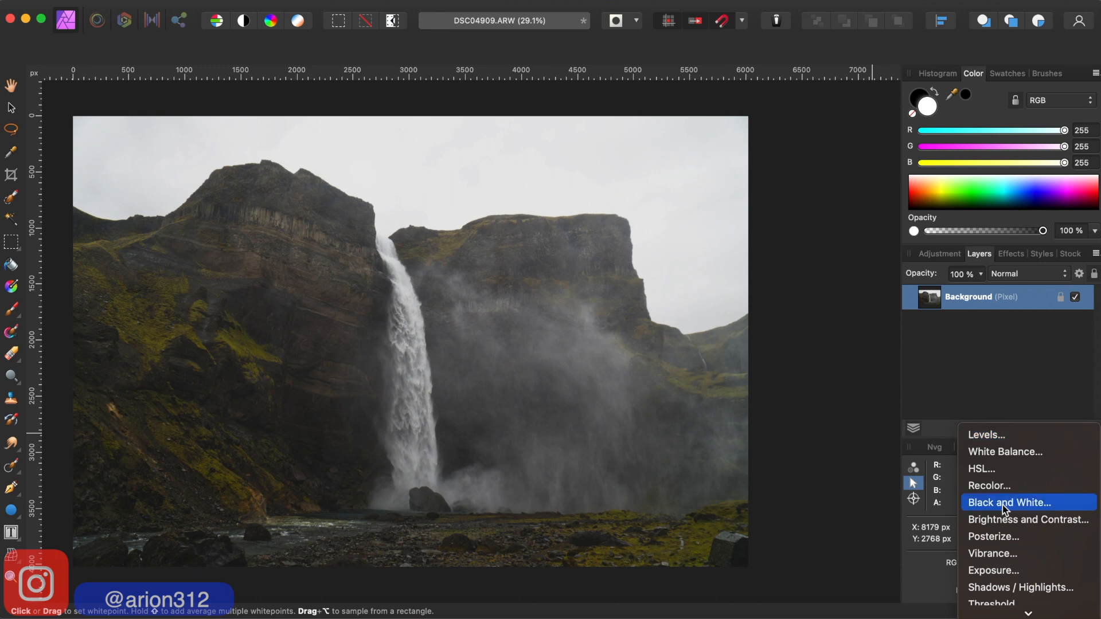
scroll(1020, 559, "down", 3)
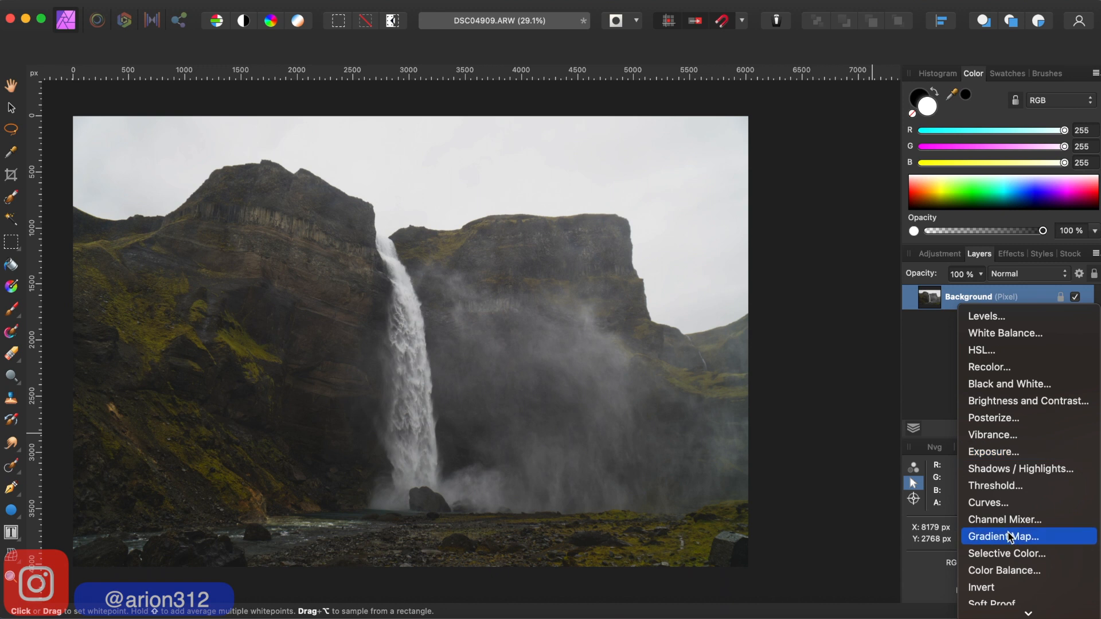
left_click(995, 402)
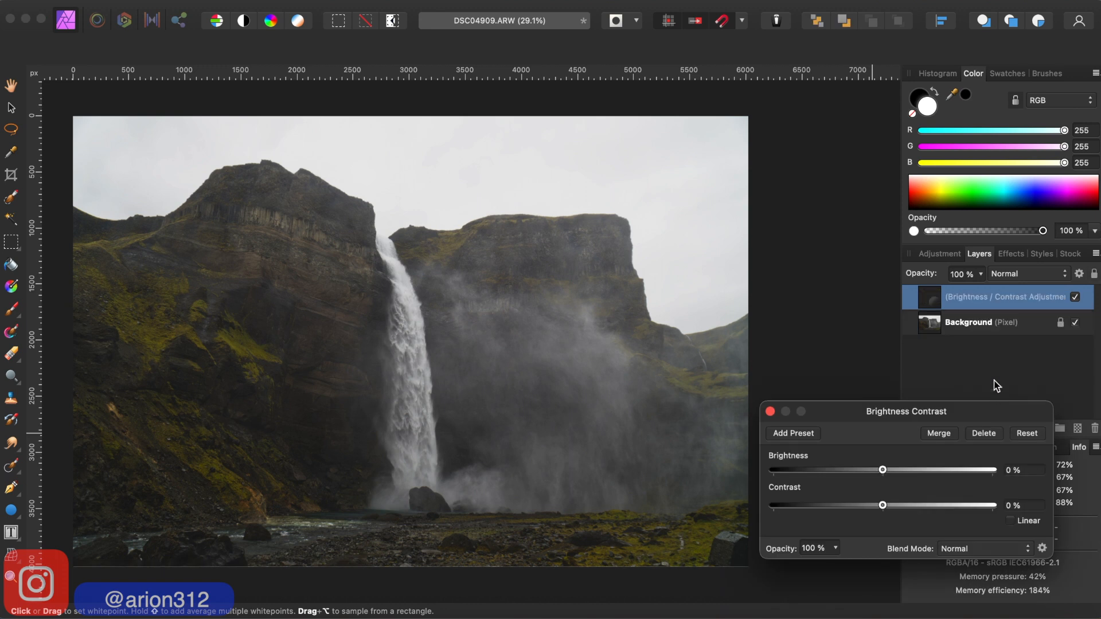
mouse_move(848, 403)
left_mouse_down()
mouse_move(686, 353)
mouse_move(838, 388)
mouse_move(856, 403)
left_mouse_up()
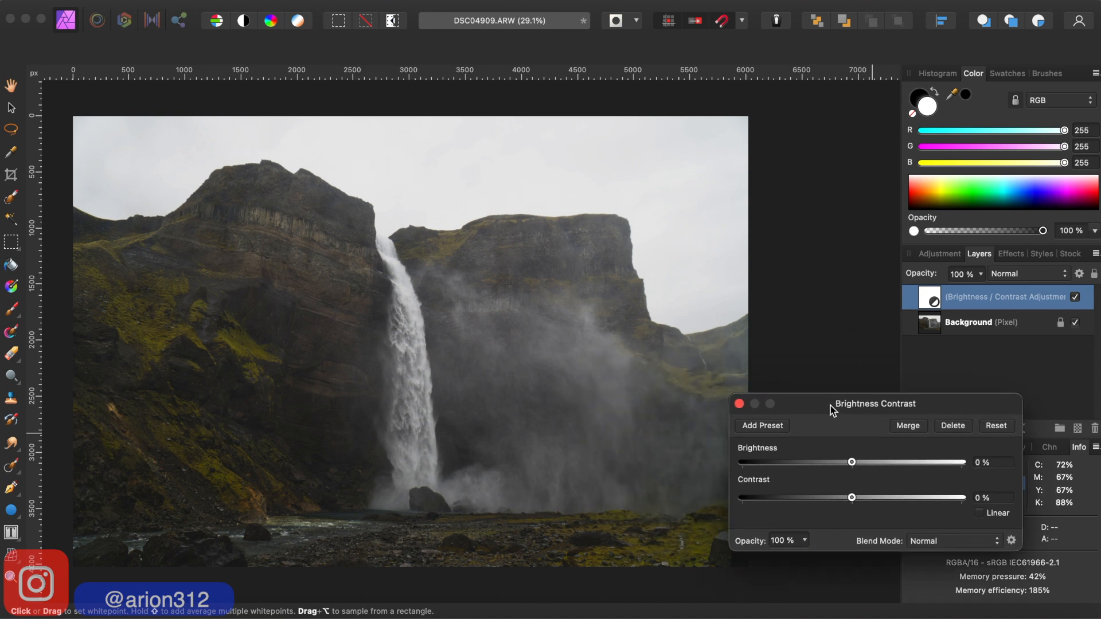
left_click_drag(854, 466, 876, 499)
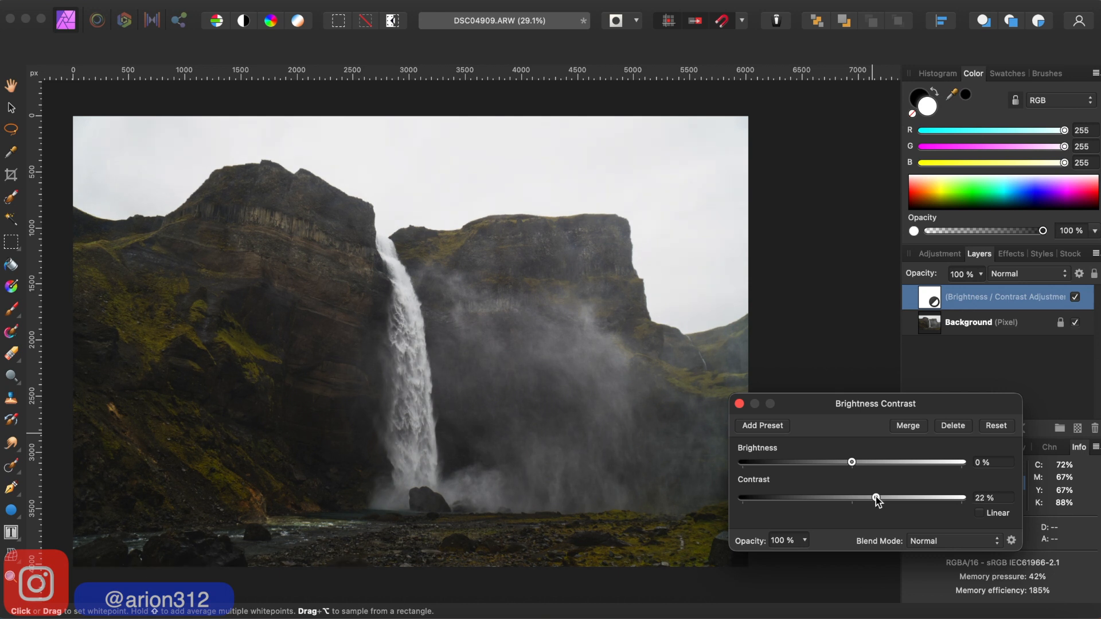
mouse_move(851, 462)
left_mouse_down()
mouse_move(878, 466)
mouse_move(834, 465)
mouse_move(865, 466)
left_mouse_up()
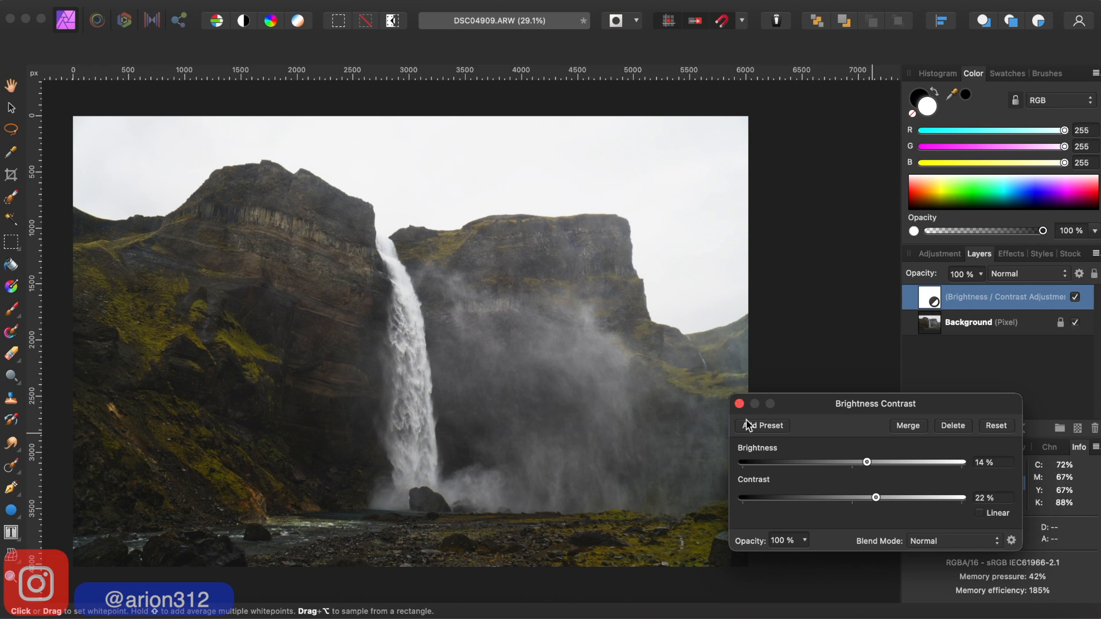
left_click(738, 404)
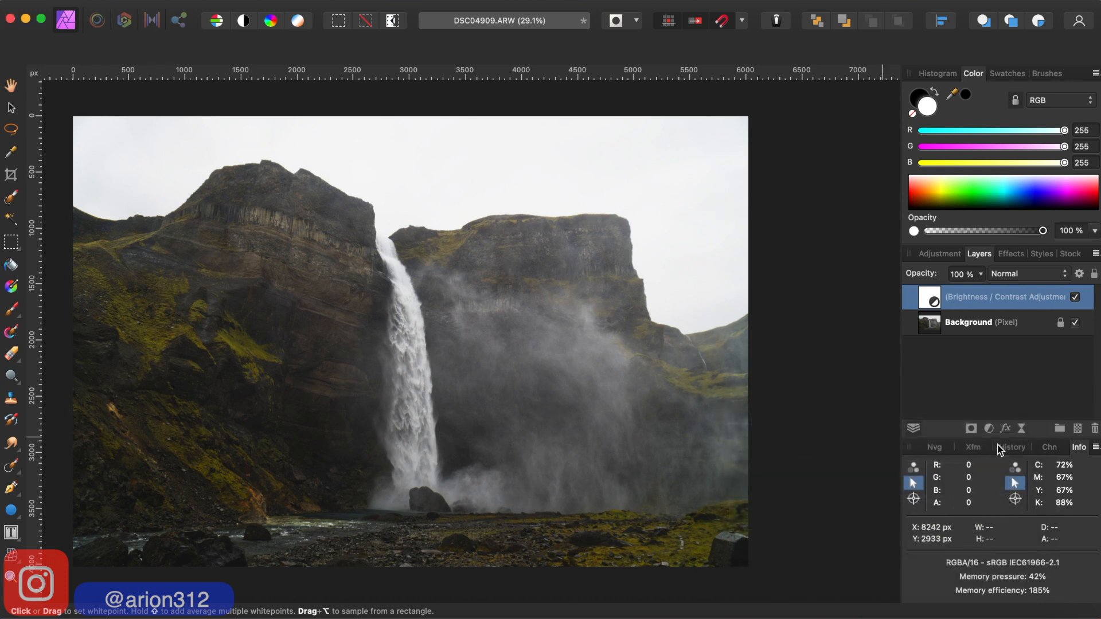
Rename the Brightness / Contrast adjustment layer as Global Lighting and leave no layer selected
double_click(975, 298)
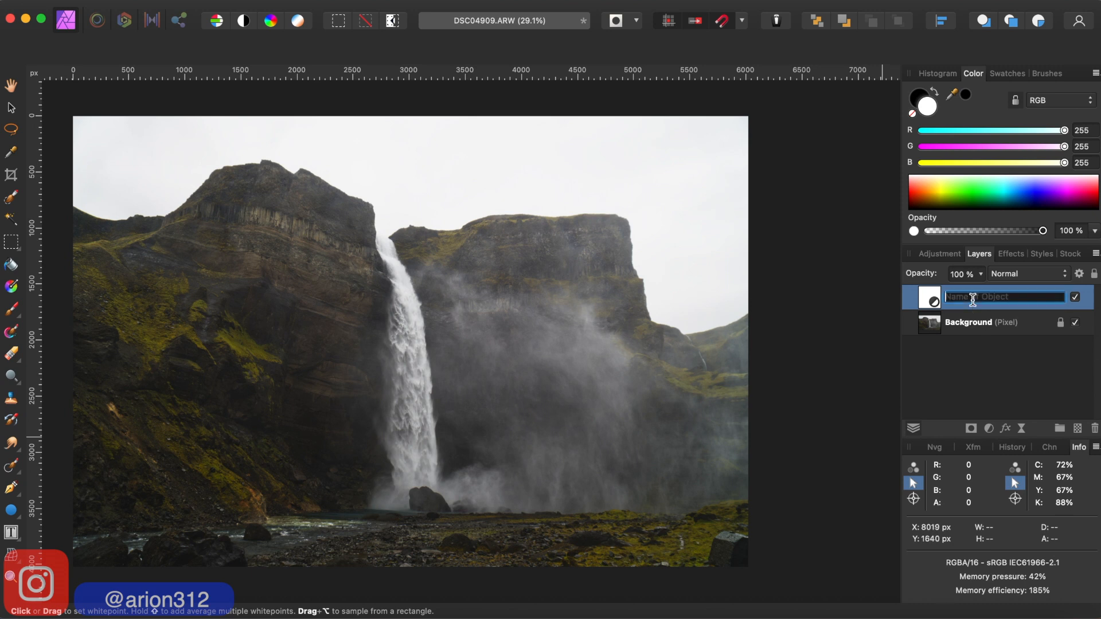
type("Global Lighting")
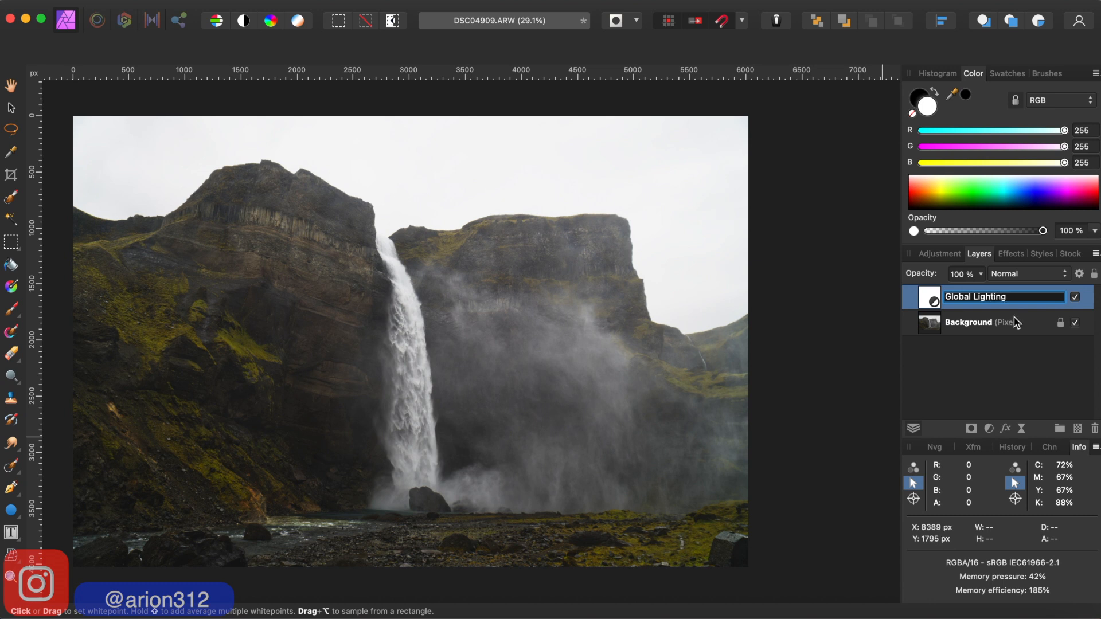
left_click(1029, 352)
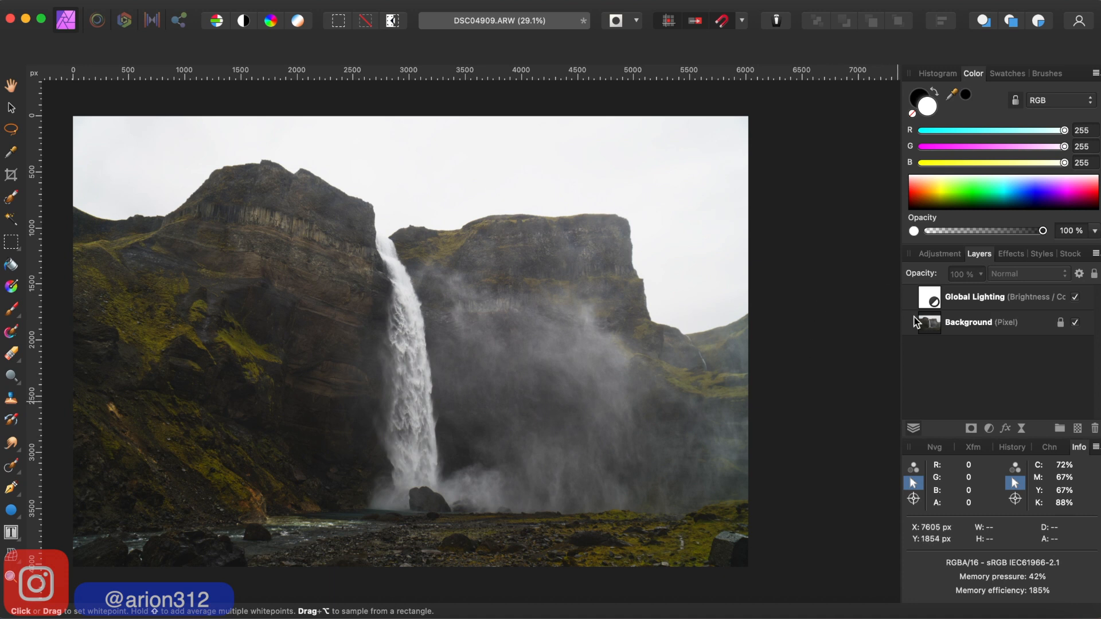
left_click(968, 298)
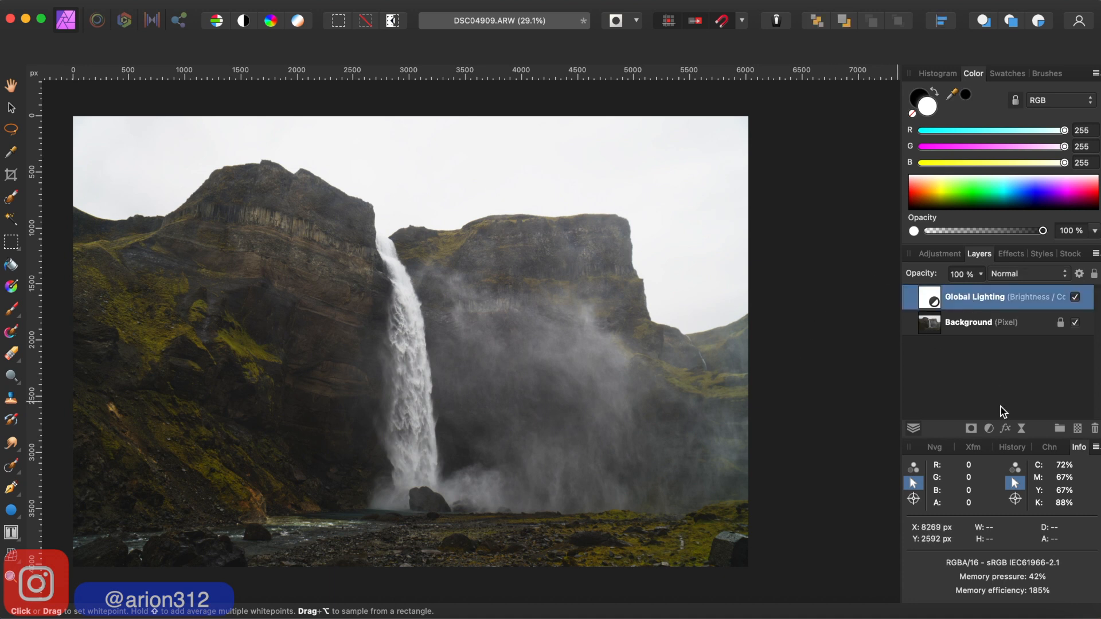
left_click(984, 394)
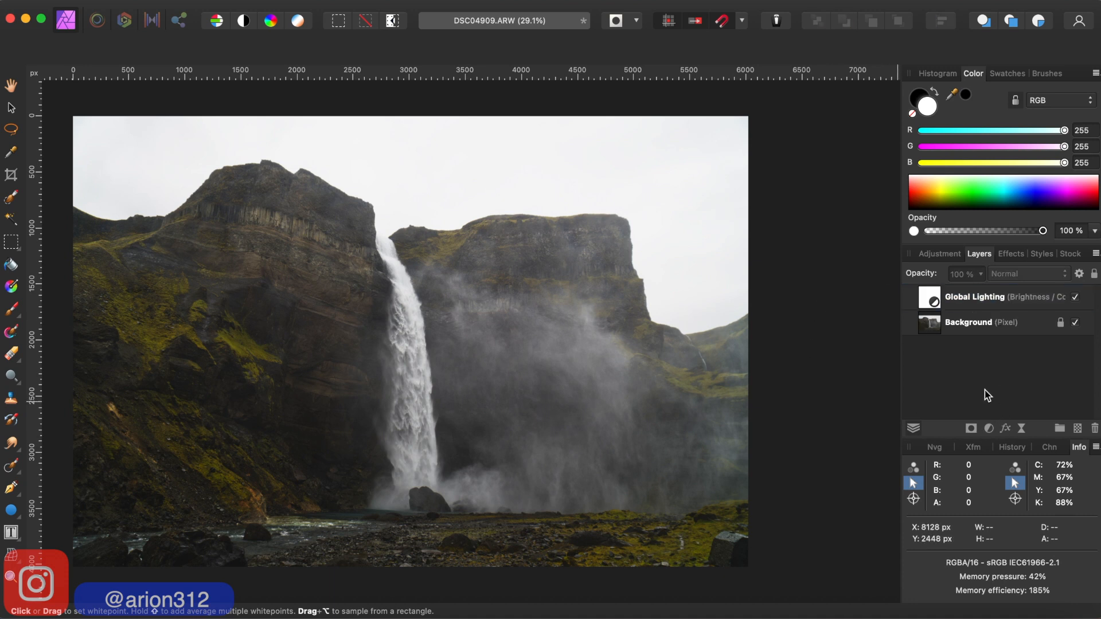
Add a Vibrance adjustment layer above Global Lighting, try a slightly negative Vibrance, and raise it to 25%
left_click(989, 429)
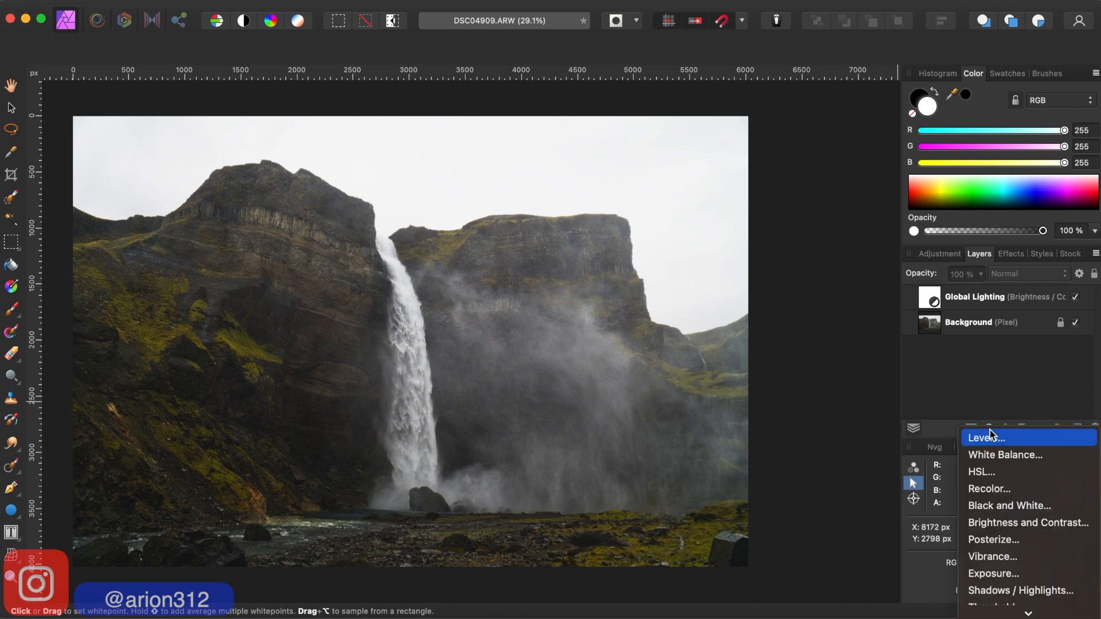
left_click(1008, 559)
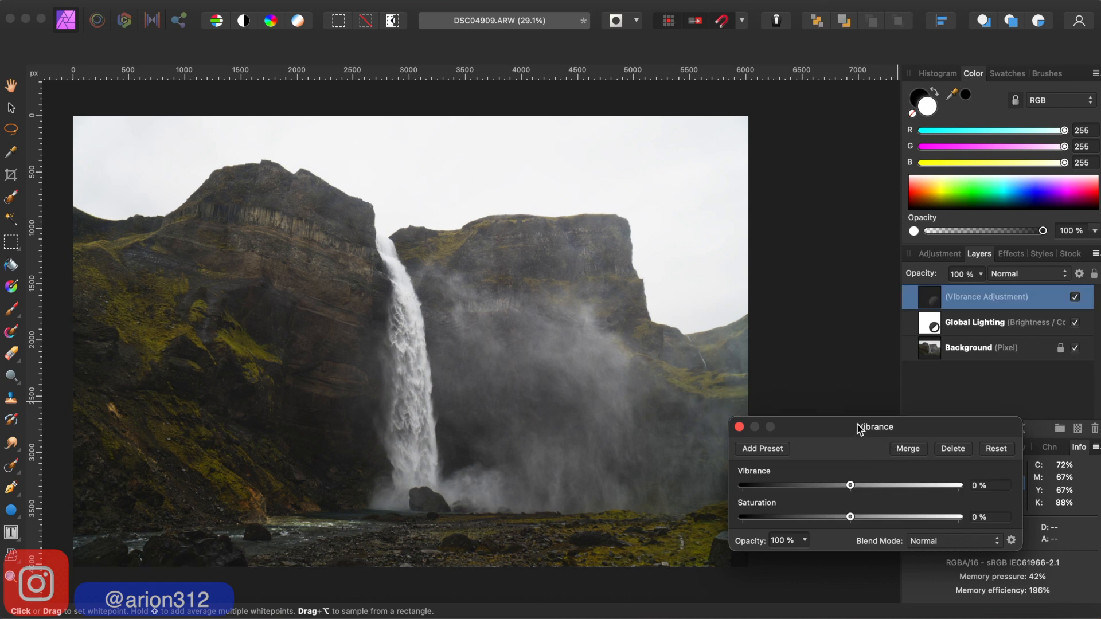
left_click_drag(837, 426, 855, 401)
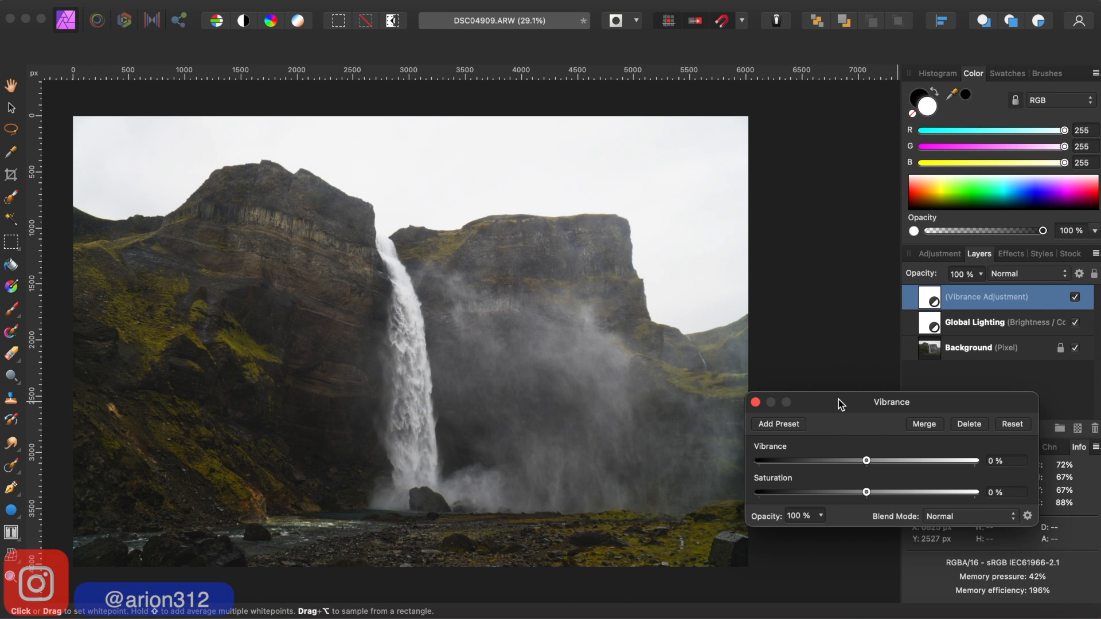
mouse_move(841, 405)
left_mouse_down()
mouse_move(860, 394)
mouse_move(847, 395)
left_mouse_up()
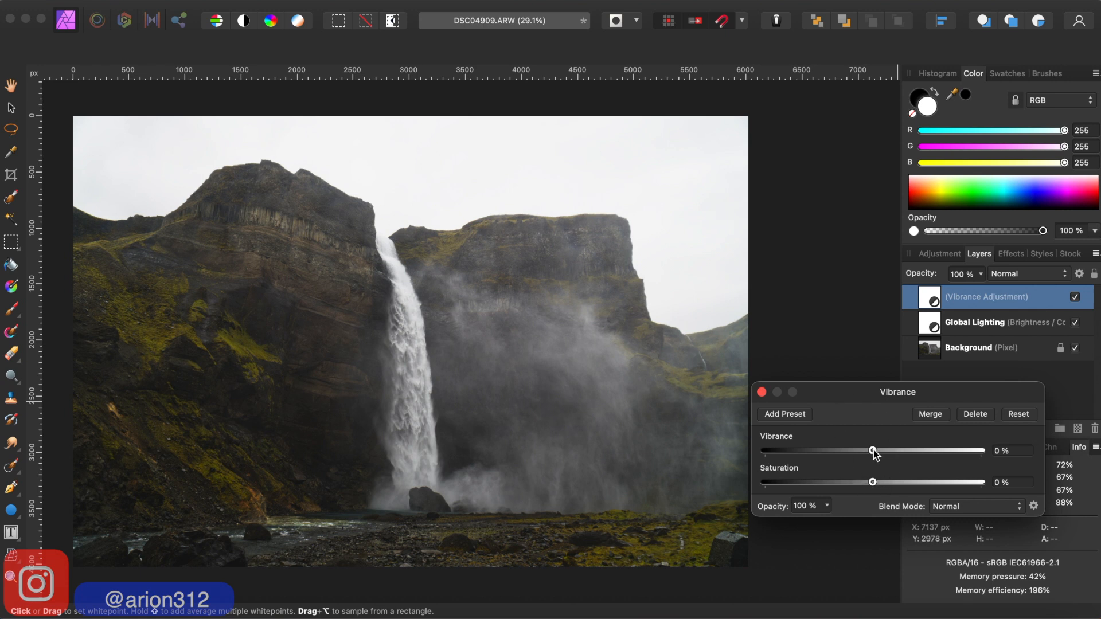
mouse_move(873, 452)
left_mouse_down()
mouse_move(905, 452)
mouse_move(784, 452)
mouse_move(940, 449)
mouse_move(814, 451)
mouse_move(915, 453)
mouse_move(834, 456)
mouse_move(892, 462)
mouse_move(800, 470)
mouse_move(904, 467)
mouse_move(824, 467)
mouse_move(897, 457)
mouse_move(850, 457)
mouse_move(867, 459)
left_mouse_up()
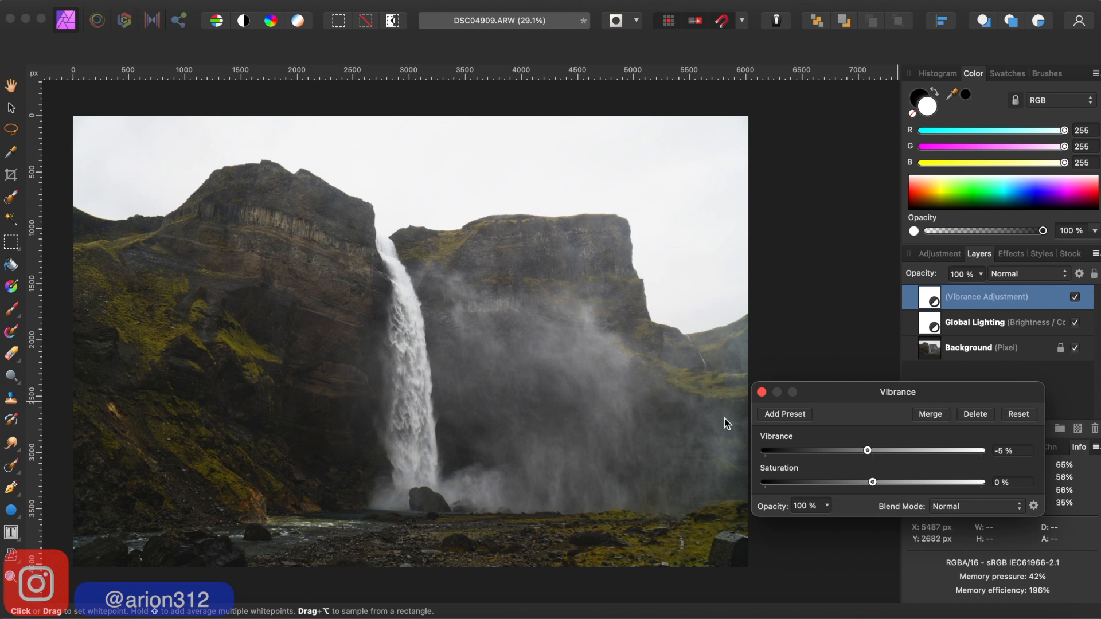
left_click_drag(868, 453, 904, 455)
left_click_drag(903, 455, 903, 455)
left_click_drag(903, 454, 902, 455)
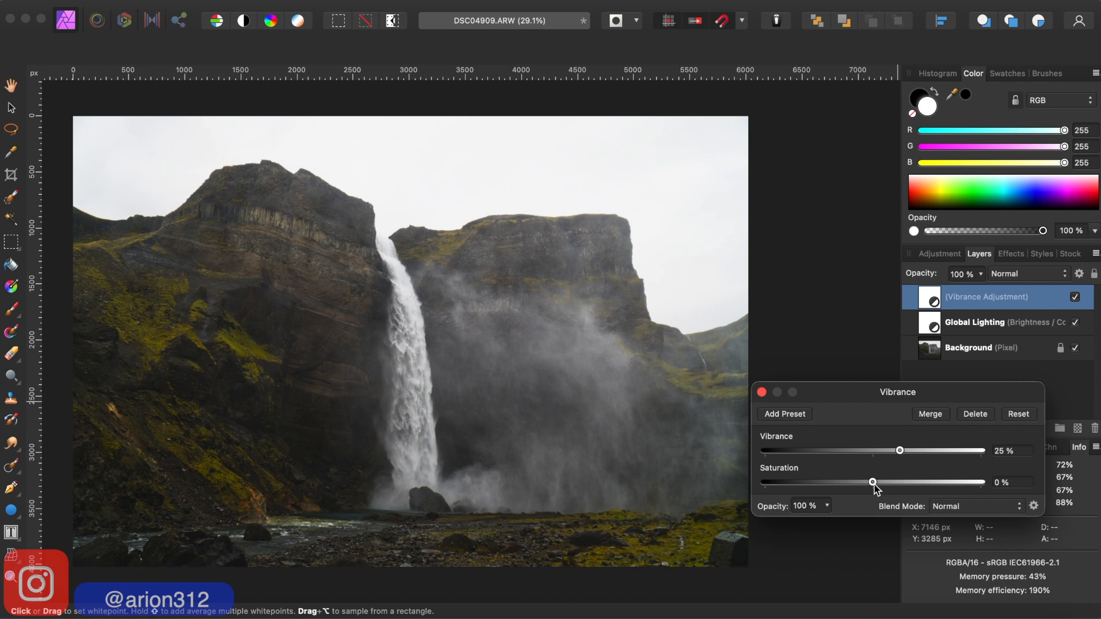
Set the Vibrance adjustment's Saturation to 12% and lower its Vibrance to 20%
mouse_move(874, 483)
left_mouse_down()
mouse_move(913, 481)
mouse_move(854, 483)
mouse_move(885, 483)
left_mouse_up()
left_click_drag(899, 451, 897, 455)
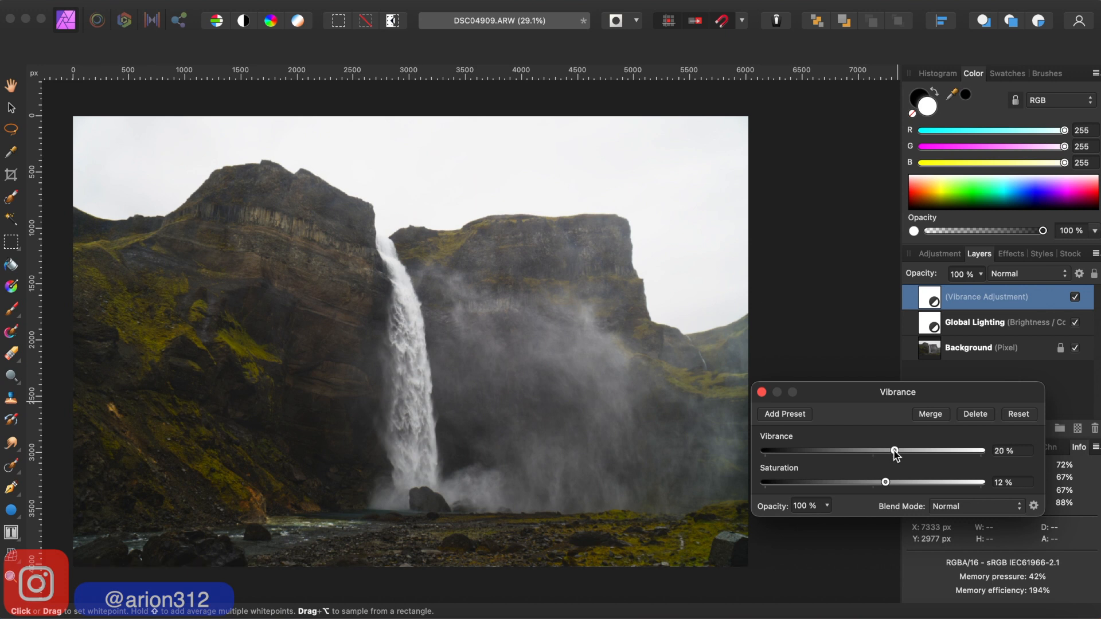
left_click(762, 392)
Rename the Vibrance adjustment layer as Global Coloring
double_click(956, 298)
type("Global")
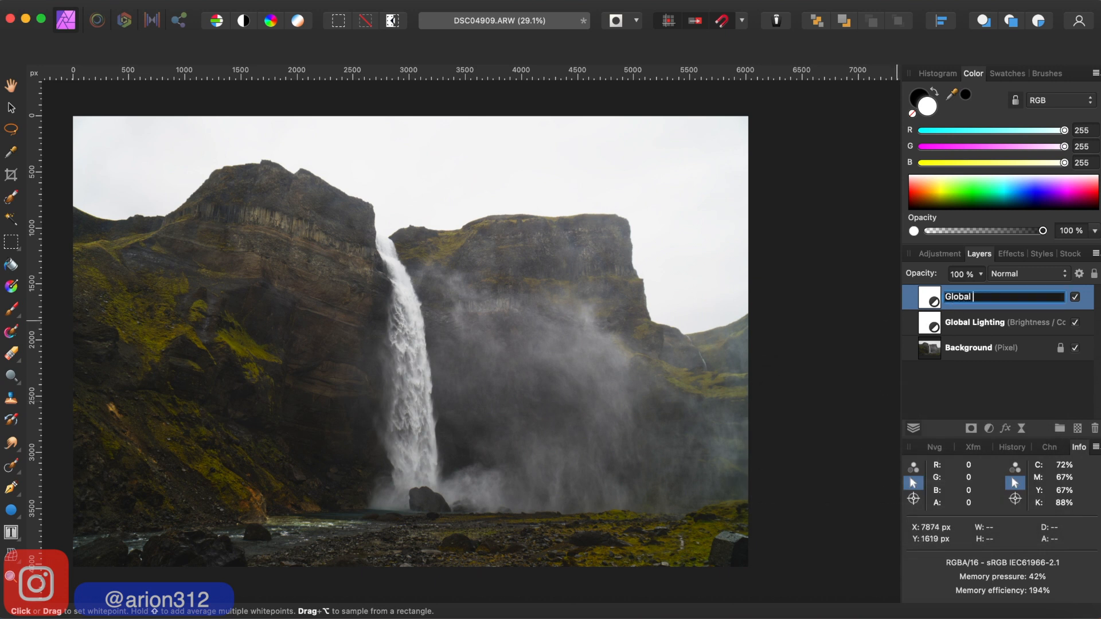
type(" Coloring")
key("Return")
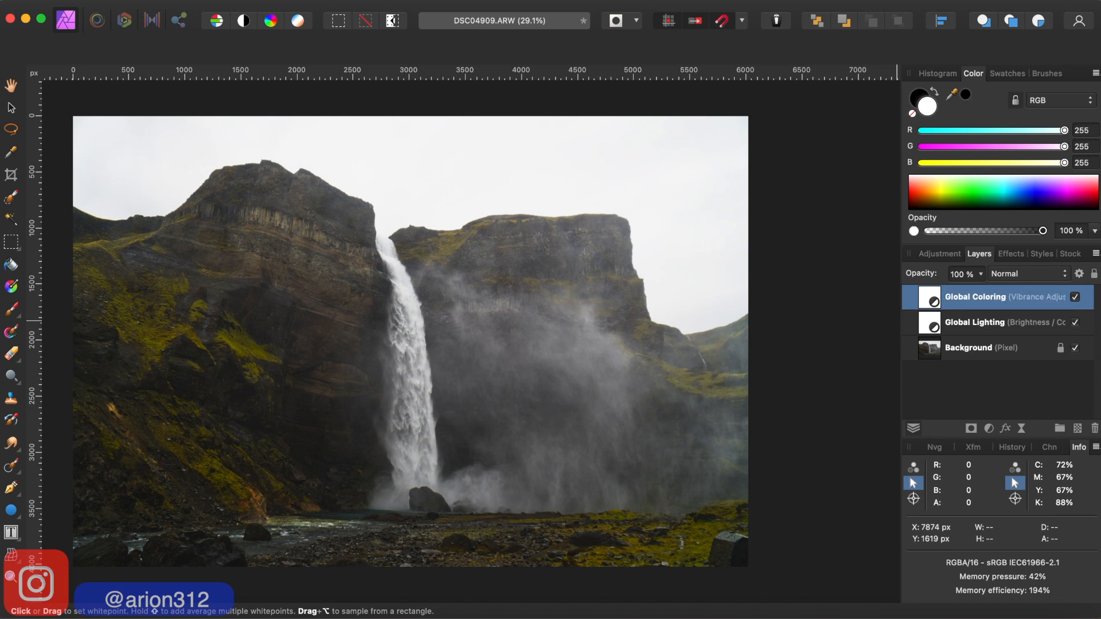
Add a Brightness / Contrast adjustment layer above Global Coloring and set its Brightness to -22%
left_click(990, 430)
scroll(989, 516, "down", 3)
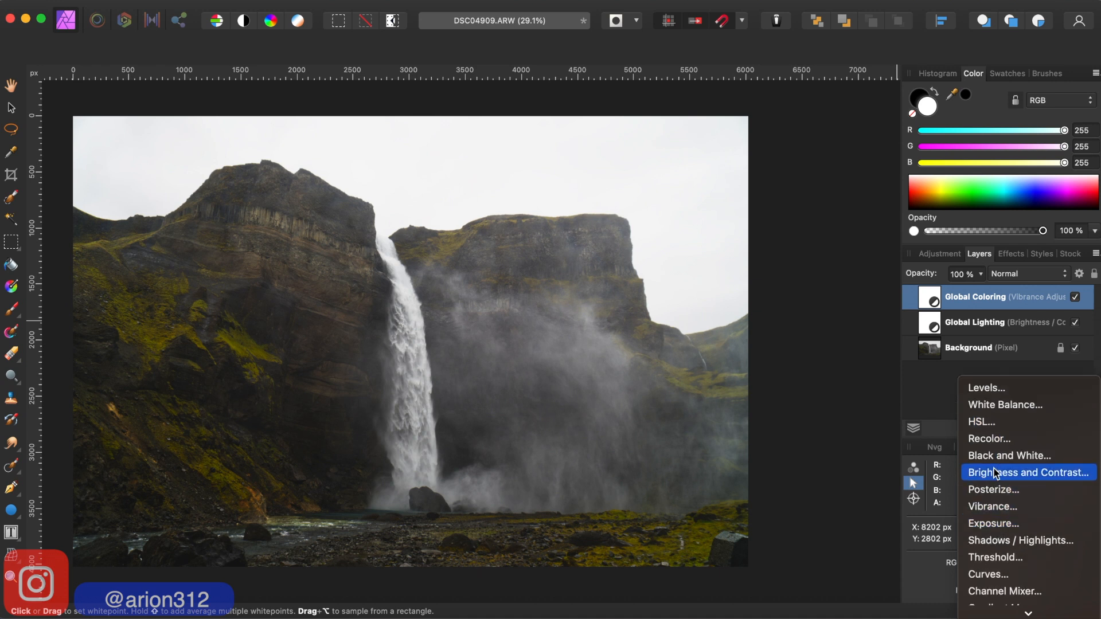
left_click(995, 473)
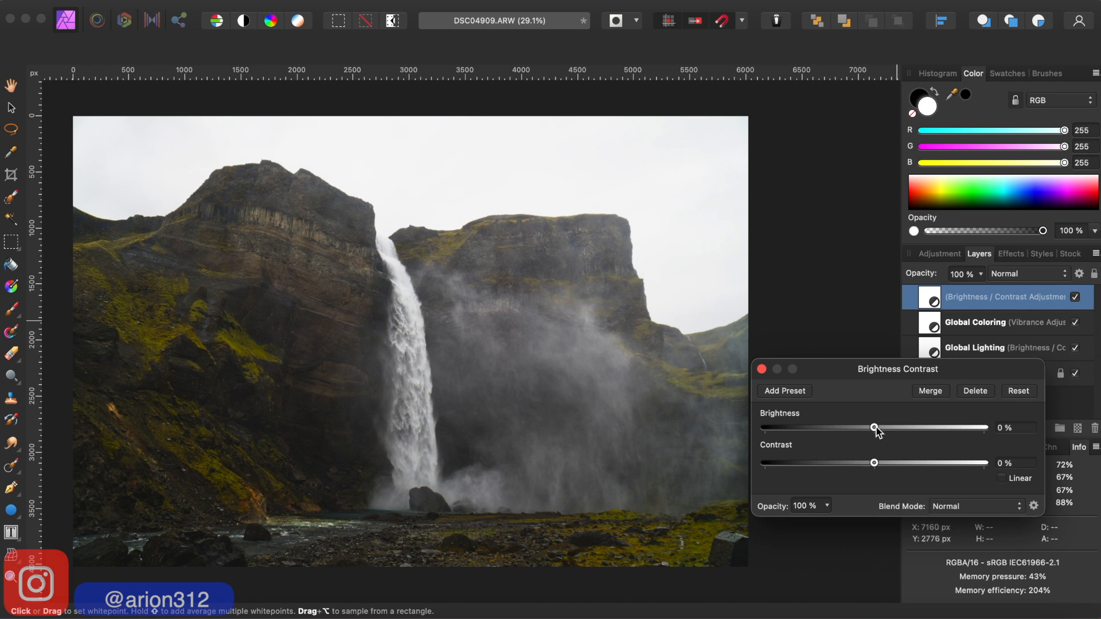
left_click_drag(875, 430, 854, 439)
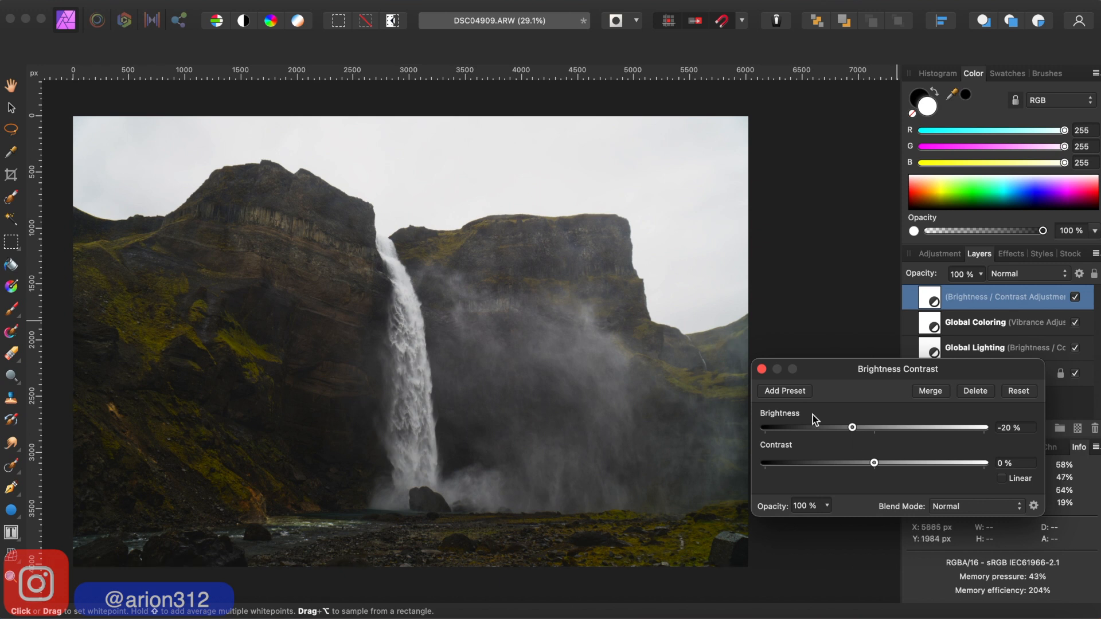
mouse_move(853, 430)
left_mouse_down()
mouse_move(744, 435)
mouse_move(850, 434)
left_mouse_up()
left_click(762, 369)
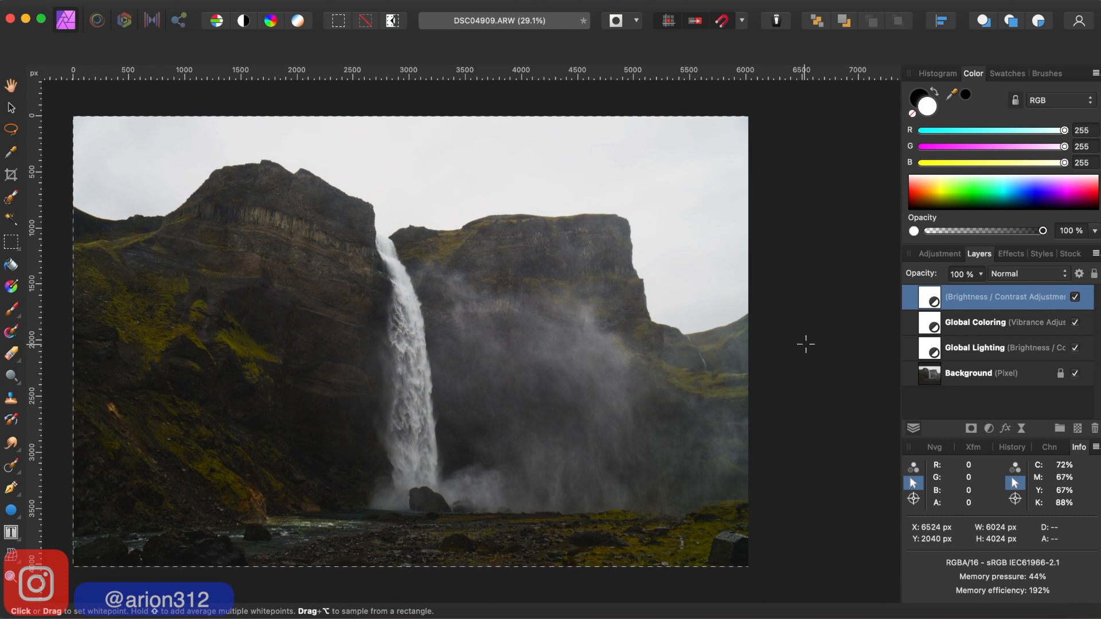
Clear the selection around the whole image and invert the new Brightness / Contrast adjustment's mask to black
left_click(132, 5)
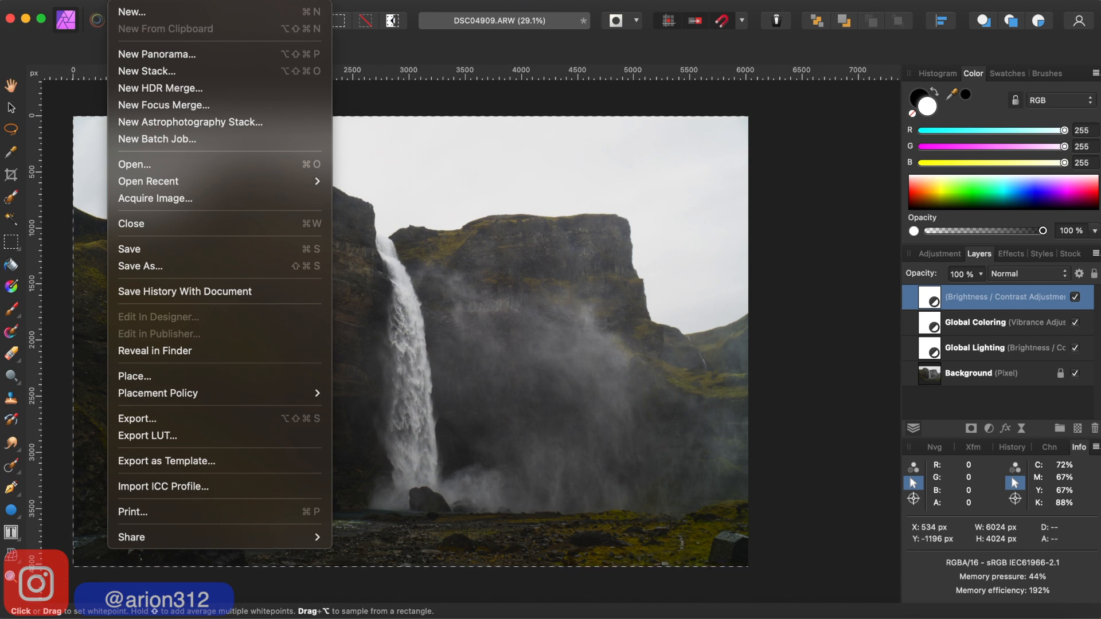
mouse_move(153, 6)
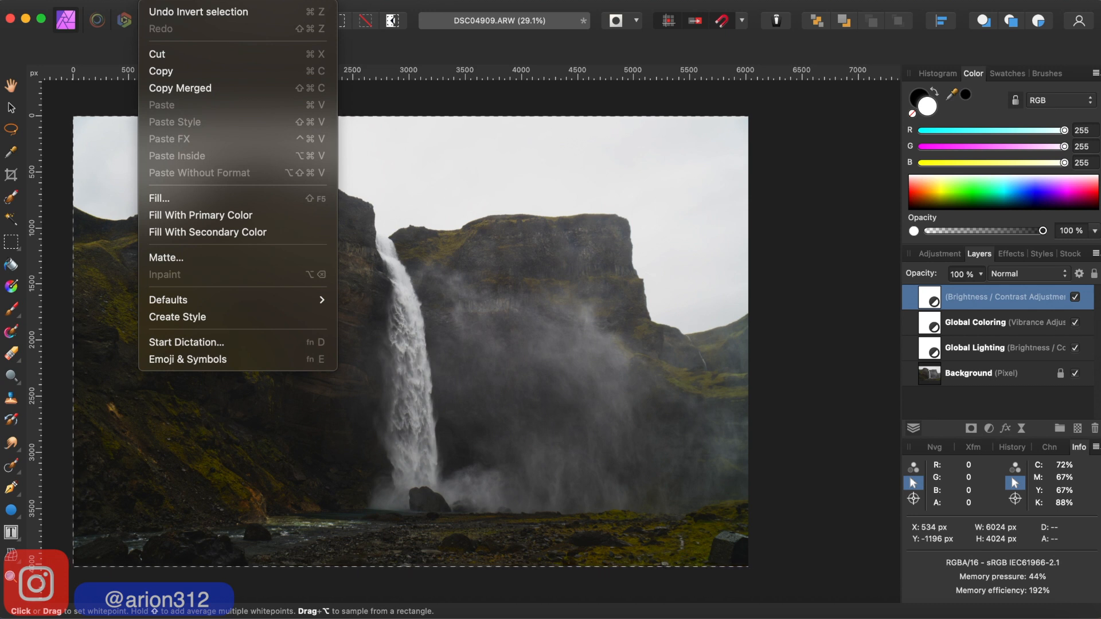
key("Right")
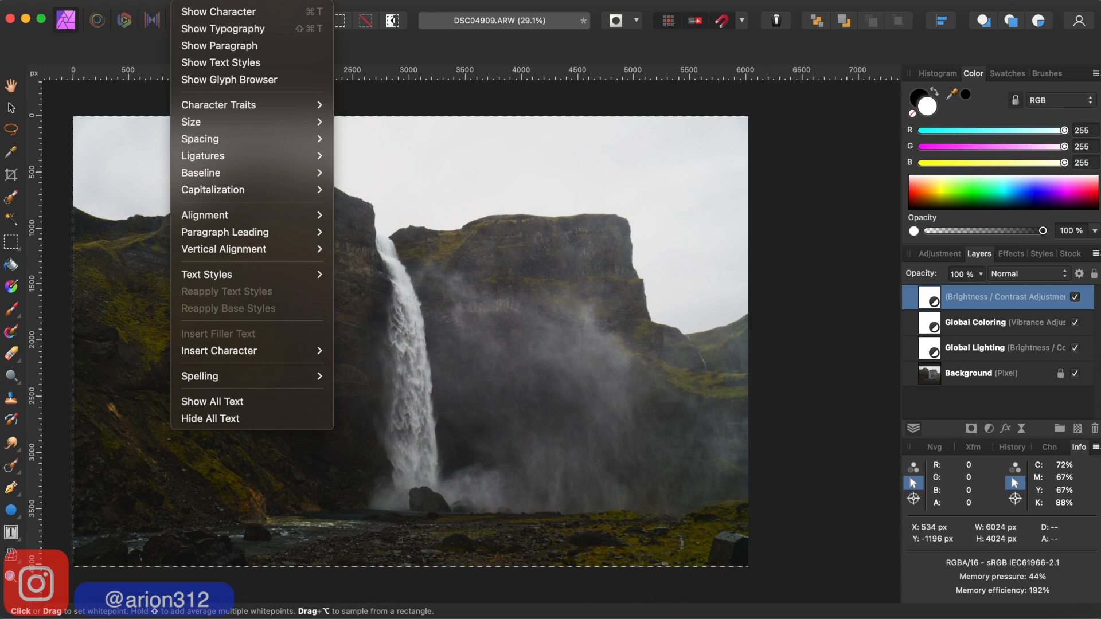
key("Escape")
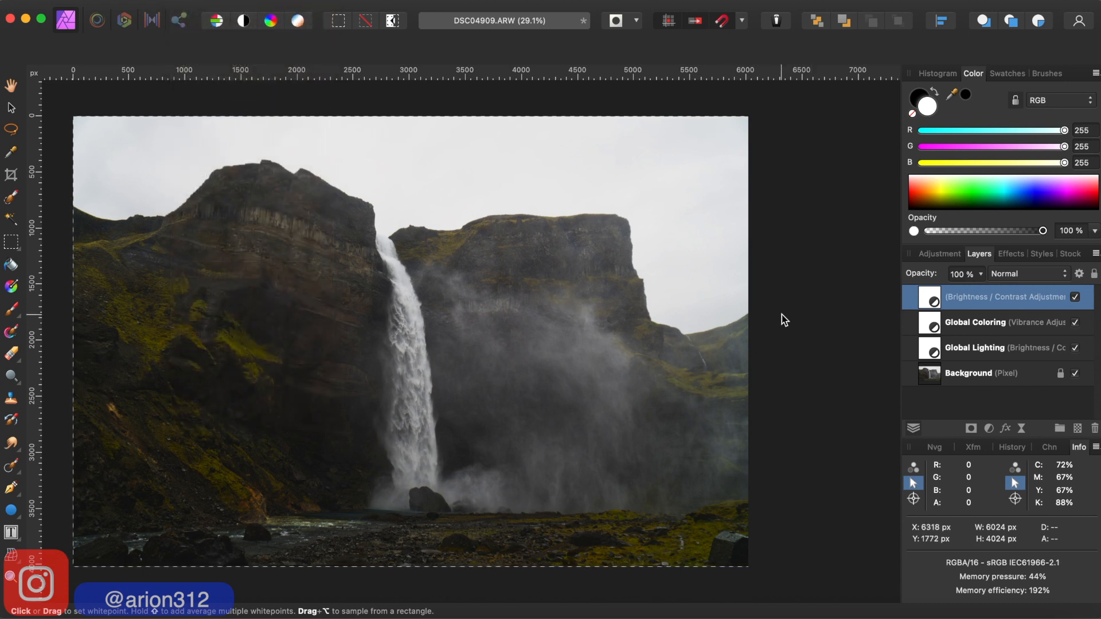
key("super+d")
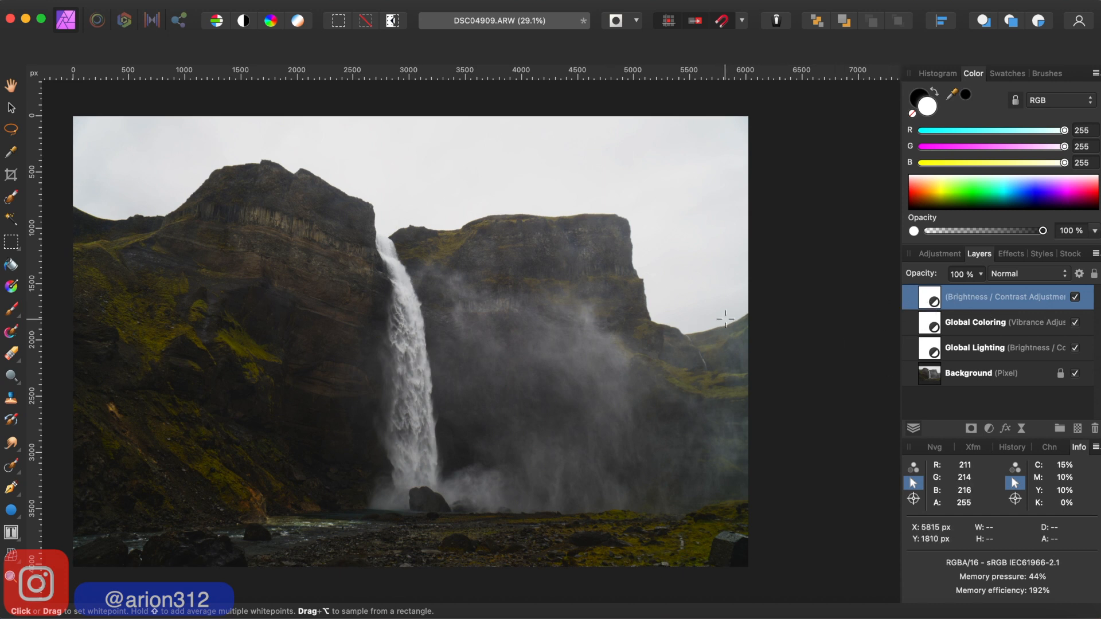
left_click(794, 324)
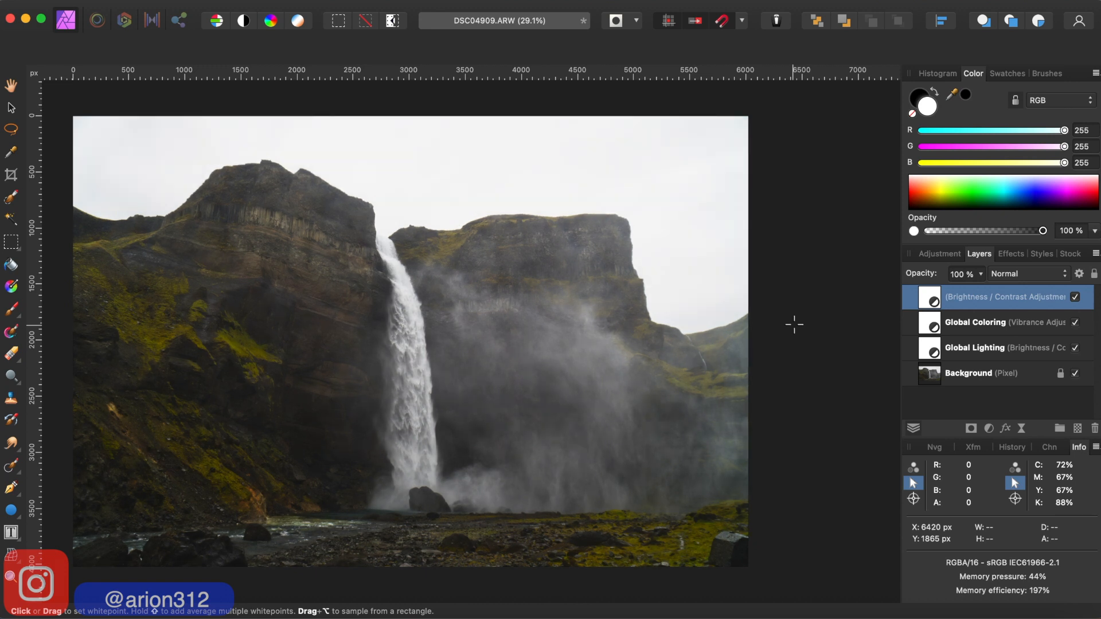
Set up the Paint Brush with white as the active color and a width of about 500 px
left_click(10, 310)
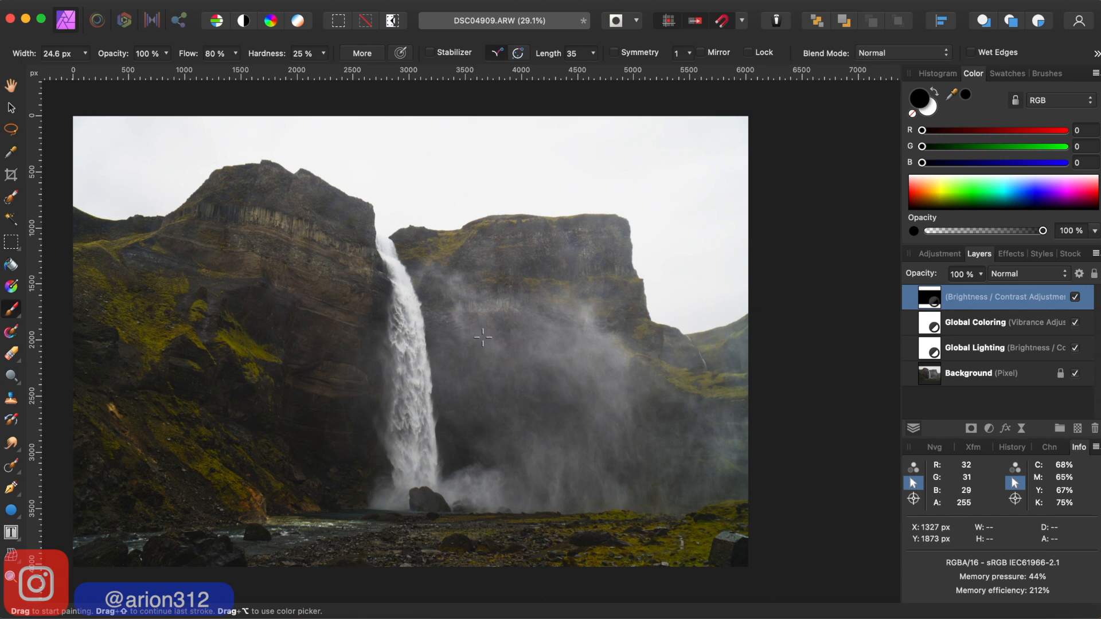
left_click(919, 114)
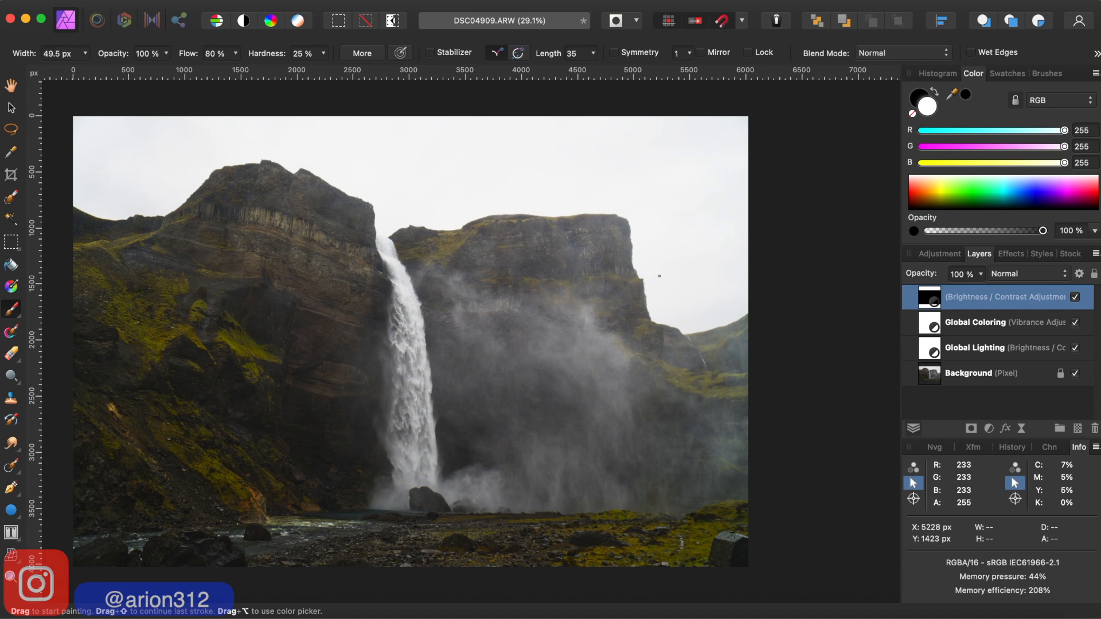
key("bracketright")
key("bracketright")
key("bracketright")
key("bracketright")
key("bracketright")
key("bracketright")
key("bracketright")
key("bracketright")
key("bracketright")
key("bracketright")
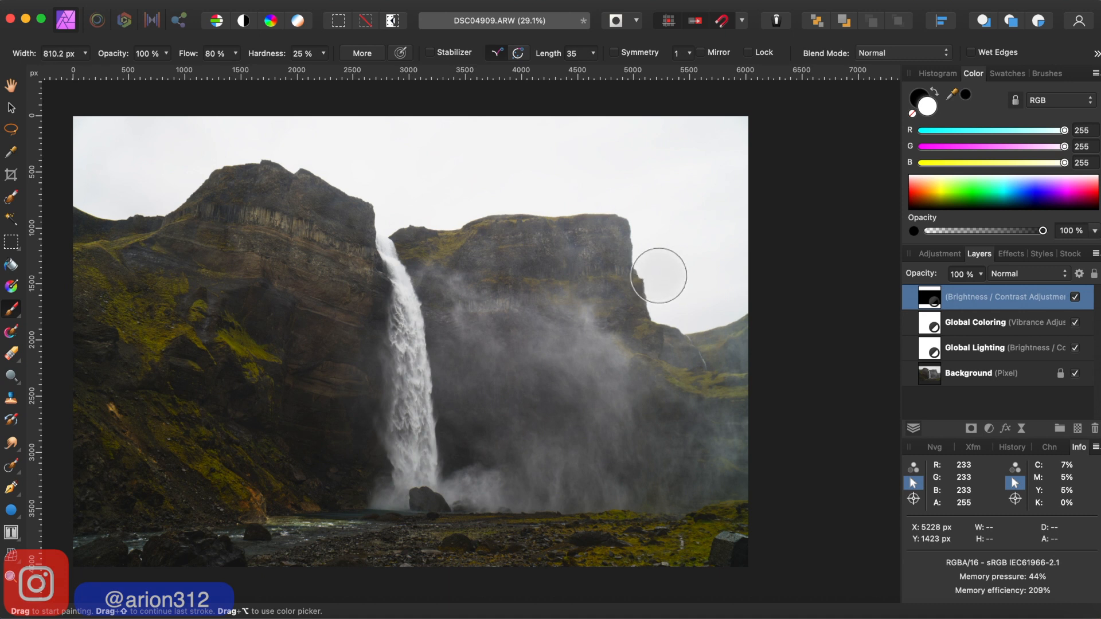
key("bracketleft")
key("bracketleft")
key("bracketleft")
key("bracketleft")
key("bracketleft")
key("bracketleft")
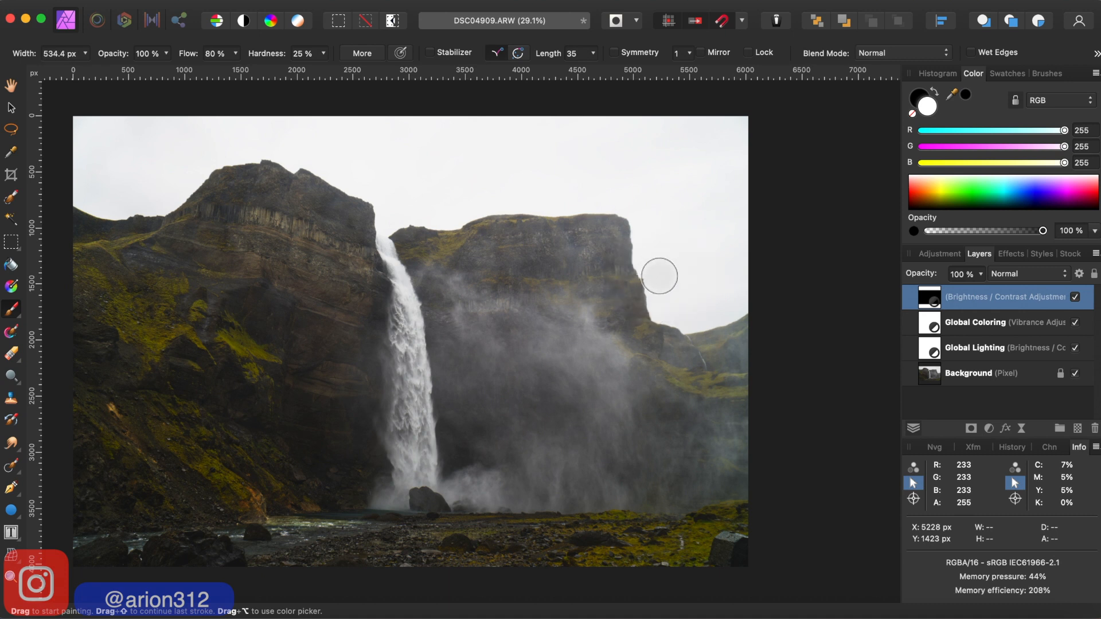
key("bracketright")
Paint white on the adjustment's mask across the sky down to the ridgeline, undoing a stray first stroke
left_click(691, 276)
key("super+z")
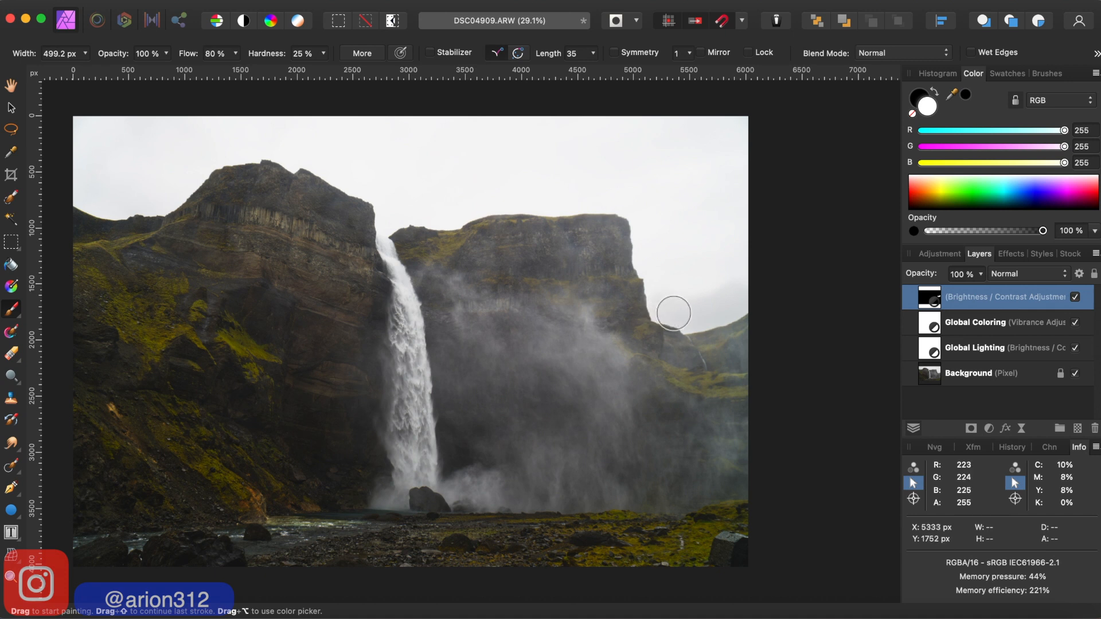
mouse_move(658, 296)
left_mouse_down()
mouse_move(646, 222)
mouse_move(703, 296)
mouse_move(698, 251)
mouse_move(749, 273)
mouse_move(665, 223)
mouse_move(667, 210)
mouse_move(733, 207)
mouse_move(692, 196)
mouse_move(732, 156)
mouse_move(743, 178)
mouse_move(743, 109)
mouse_move(731, 161)
mouse_move(723, 128)
mouse_move(671, 181)
mouse_move(685, 127)
mouse_move(668, 166)
mouse_move(702, 123)
mouse_move(79, 126)
mouse_move(83, 190)
mouse_move(106, 203)
mouse_move(161, 199)
mouse_move(192, 175)
mouse_move(195, 157)
mouse_move(135, 153)
mouse_move(89, 162)
mouse_move(334, 172)
mouse_move(388, 197)
mouse_move(392, 219)
mouse_move(369, 149)
mouse_move(338, 152)
mouse_move(380, 172)
mouse_move(445, 157)
mouse_move(421, 209)
mouse_move(455, 214)
mouse_move(474, 165)
mouse_move(508, 201)
mouse_move(516, 191)
mouse_move(546, 202)
mouse_move(644, 189)
mouse_move(521, 165)
mouse_move(500, 181)
mouse_move(516, 136)
mouse_move(501, 172)
mouse_move(572, 138)
mouse_move(638, 128)
mouse_move(656, 233)
mouse_move(649, 255)
left_mouse_up()
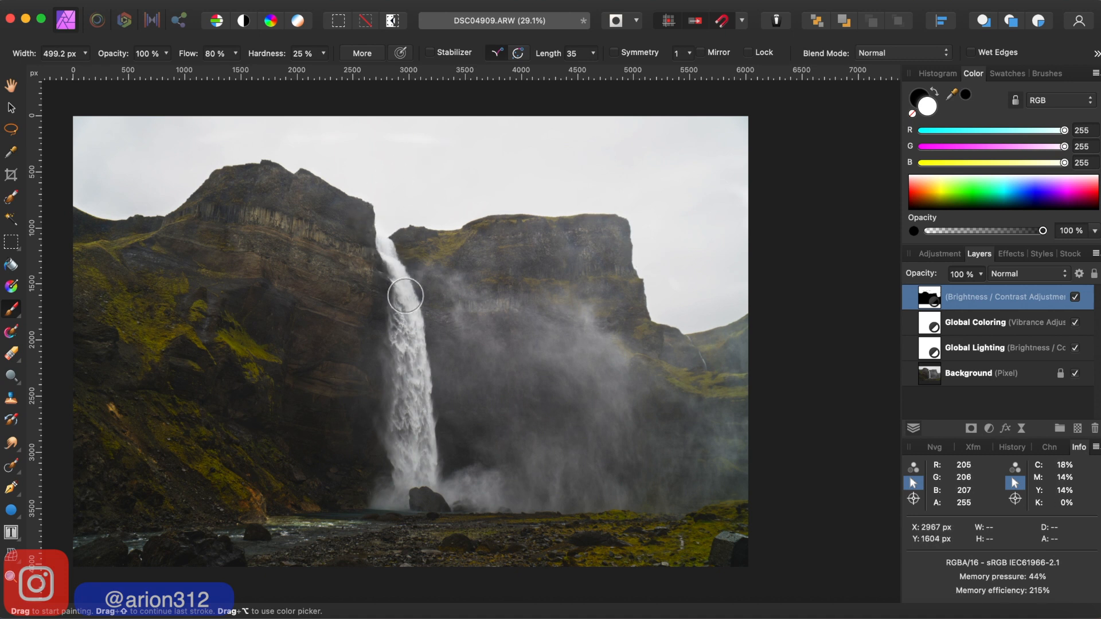
Paint the waterfall into the adjustment's mask with the brush narrowed to about 255 px, and reduce the brush to 184 px
key("bracketleft")
key("bracketleft")
key("bracketleft")
key("bracketleft")
key("bracketleft")
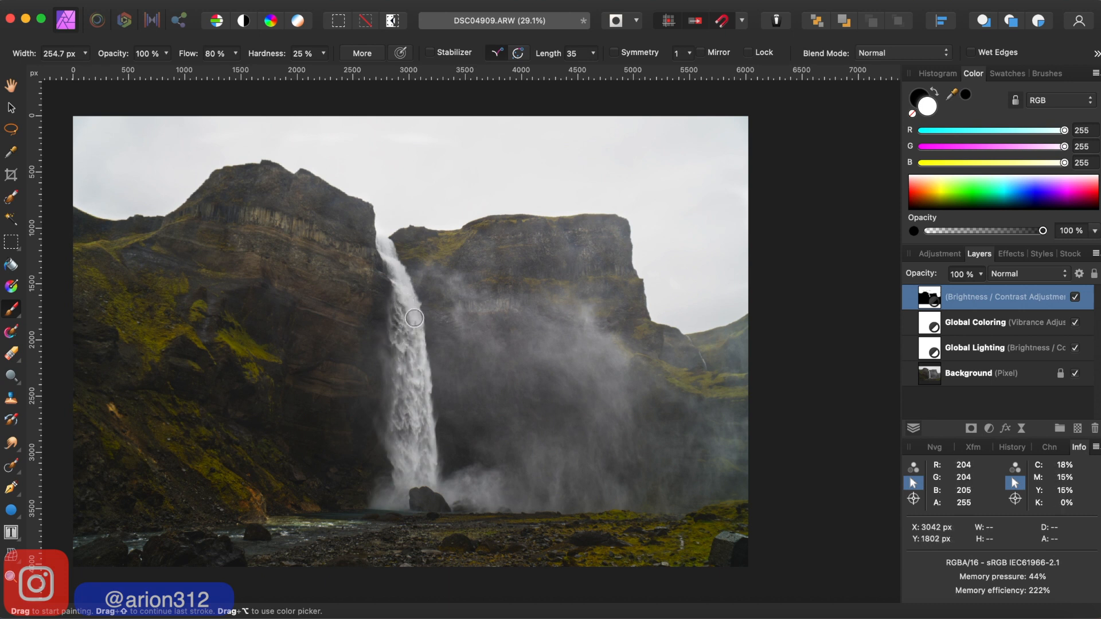
mouse_move(419, 358)
left_mouse_down()
mouse_move(431, 476)
mouse_move(406, 478)
mouse_move(402, 465)
mouse_move(423, 456)
mouse_move(397, 435)
mouse_move(408, 407)
mouse_move(418, 413)
mouse_move(404, 335)
left_mouse_up()
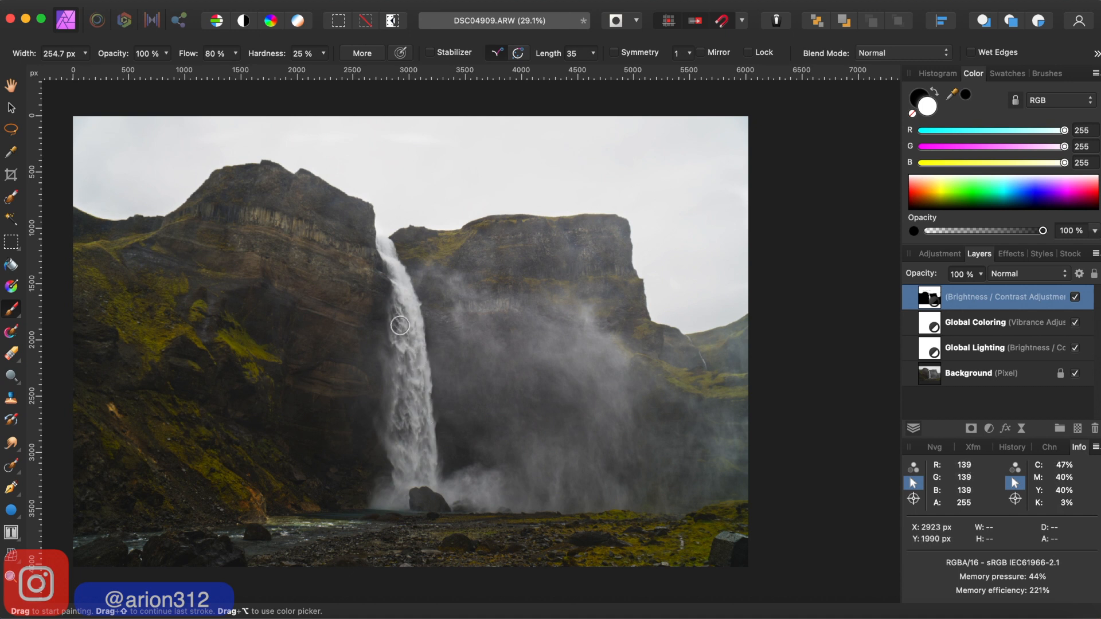
mouse_move(394, 266)
left_mouse_down()
mouse_move(409, 373)
mouse_move(396, 442)
mouse_move(407, 477)
mouse_move(418, 460)
mouse_move(430, 474)
mouse_move(420, 406)
mouse_move(396, 488)
mouse_move(377, 500)
mouse_move(392, 502)
mouse_move(395, 485)
mouse_move(382, 481)
mouse_move(390, 504)
left_mouse_up()
key("bracketleft")
key("bracketleft")
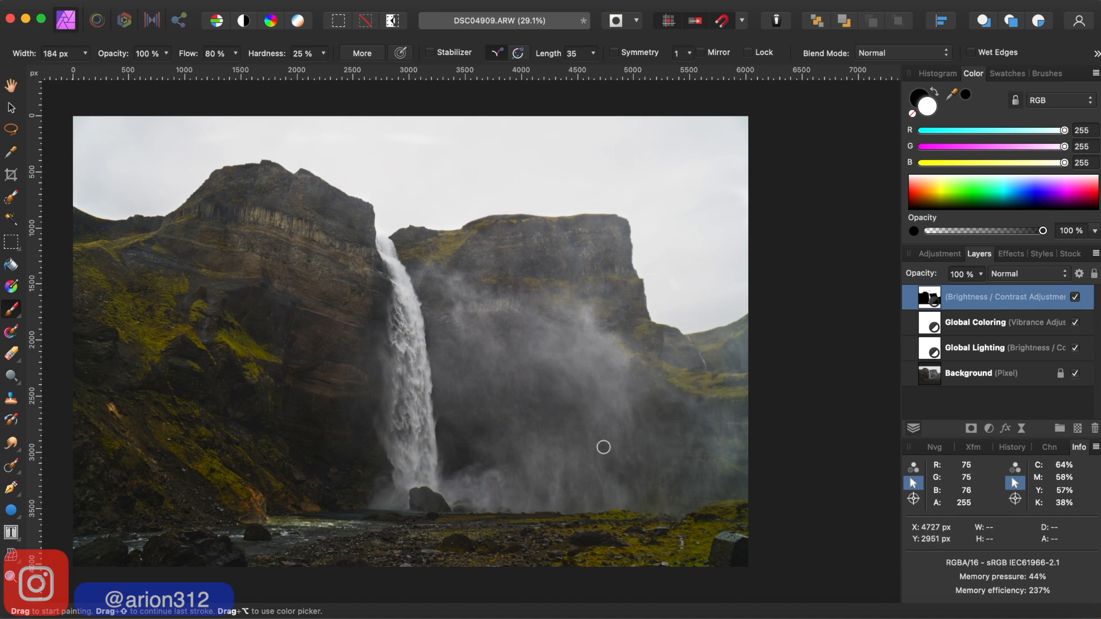
Try darkening the mist beside the waterfall with the 184 px brush and undo the strokes
mouse_move(590, 372)
left_mouse_down()
mouse_move(561, 376)
mouse_move(592, 395)
mouse_move(603, 364)
mouse_move(573, 344)
mouse_move(562, 368)
mouse_move(571, 343)
mouse_move(578, 354)
mouse_move(565, 355)
mouse_move(587, 381)
left_mouse_up()
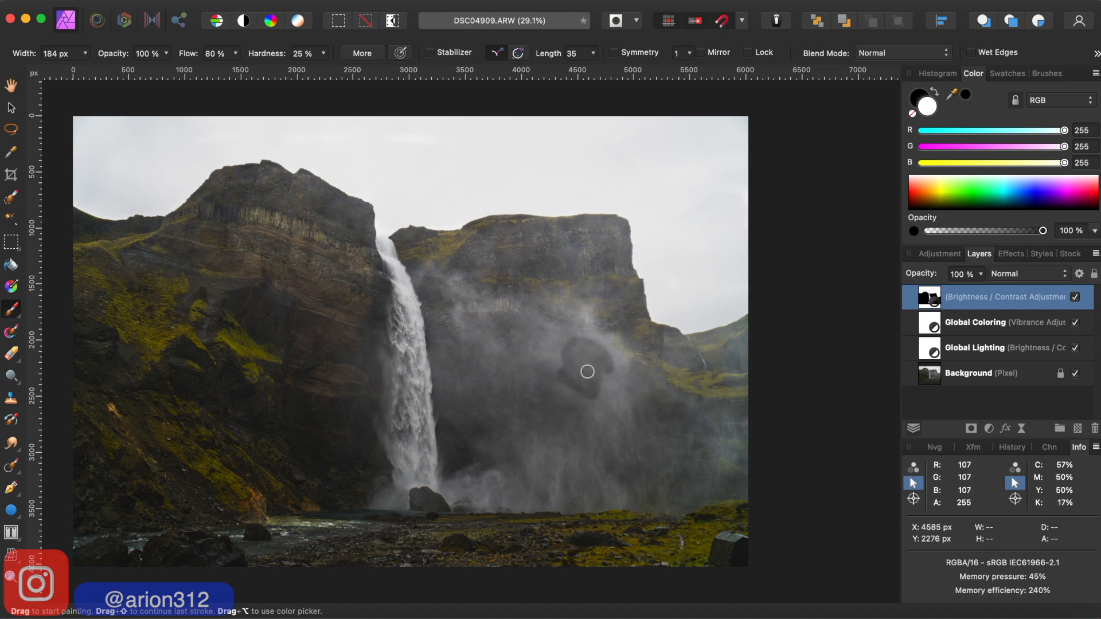
key("super+z")
key("super+z")
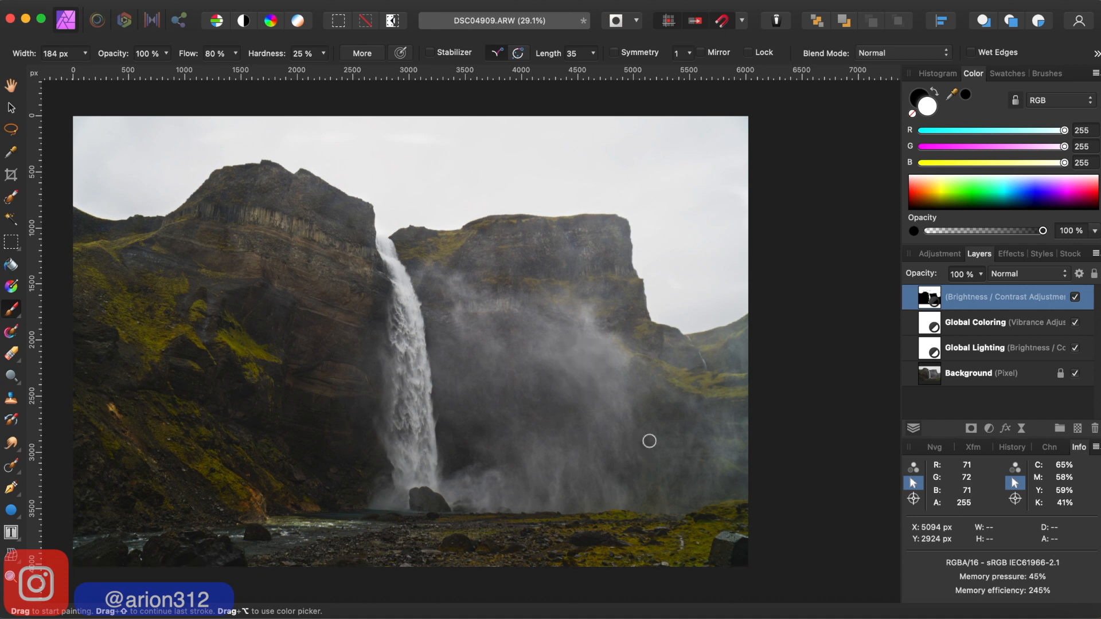
Rename the masked Brightness / Contrast adjustment layer as Global Lighting
double_click(987, 299)
type("Gl")
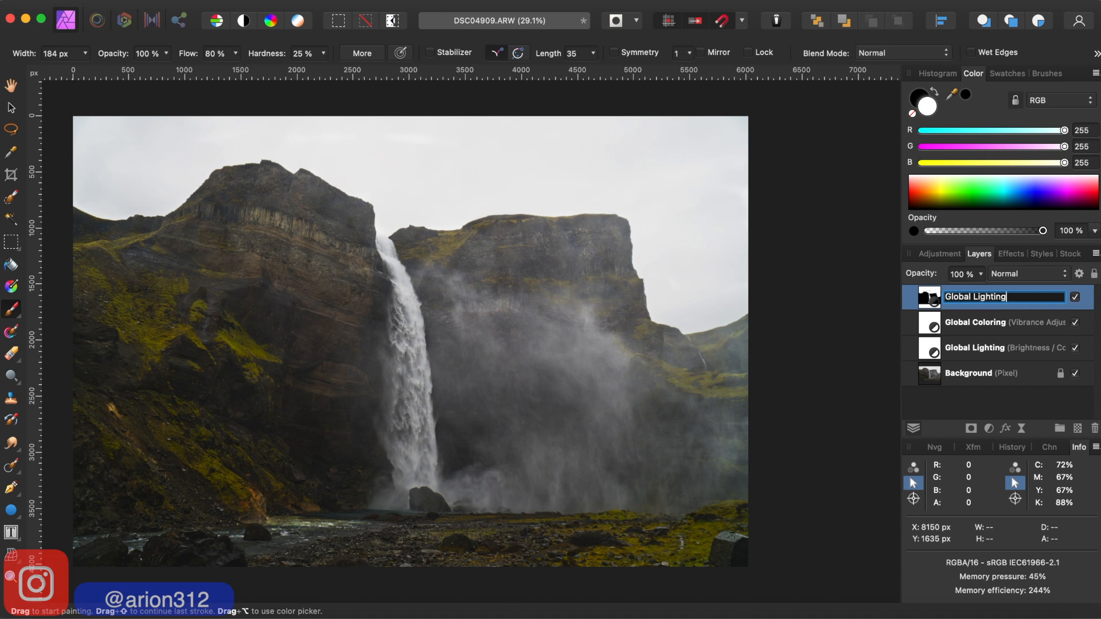
type("obal Lighting")
key("Return")
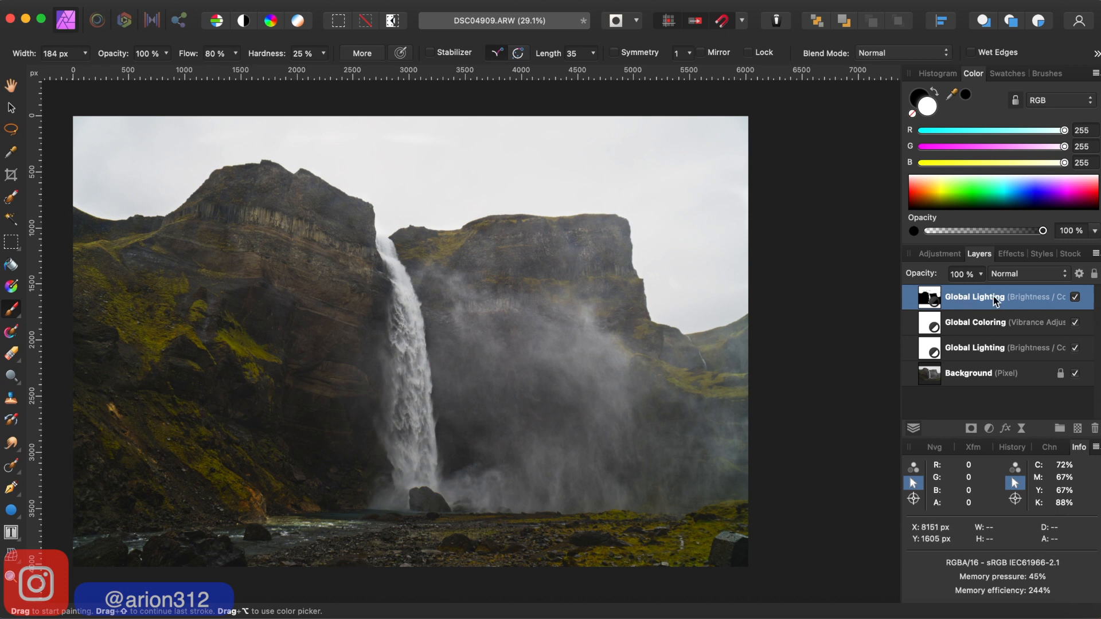
Add an HSL adjustment layer above the masked Global Lighting layer and moderately raise the Saturation Shift of the reds
left_click(984, 429)
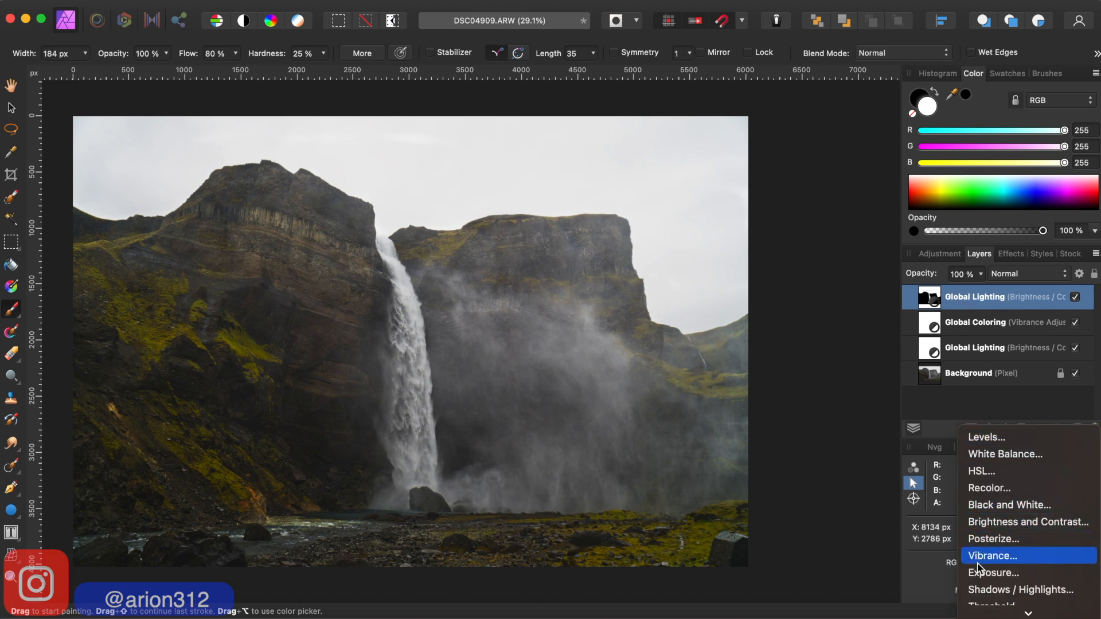
scroll(989, 589, "down", 5)
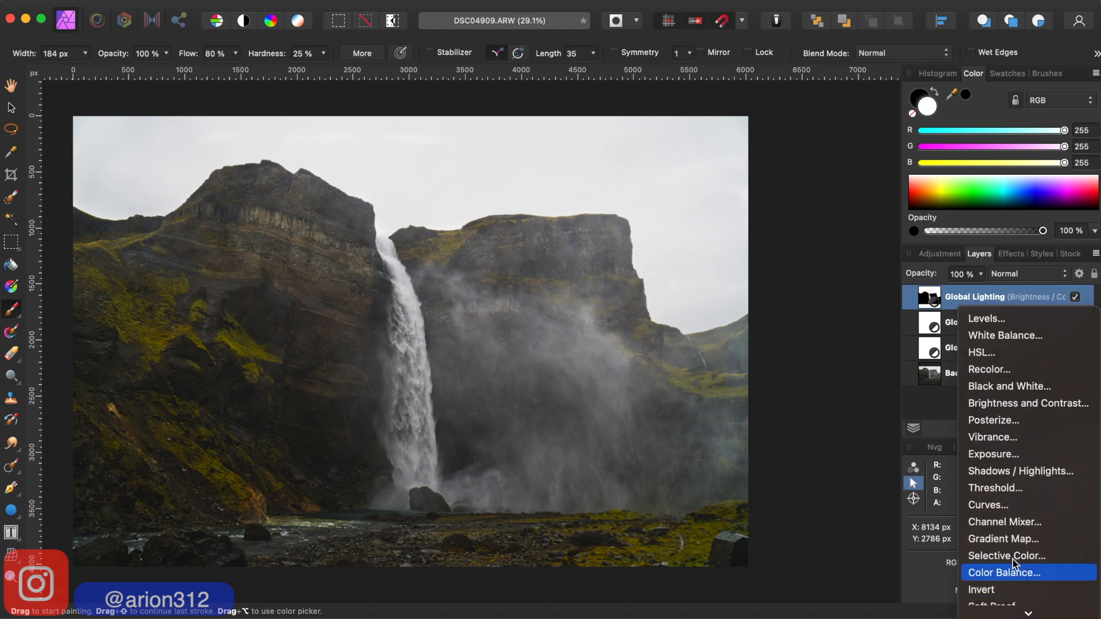
scroll(975, 511, "down", 1)
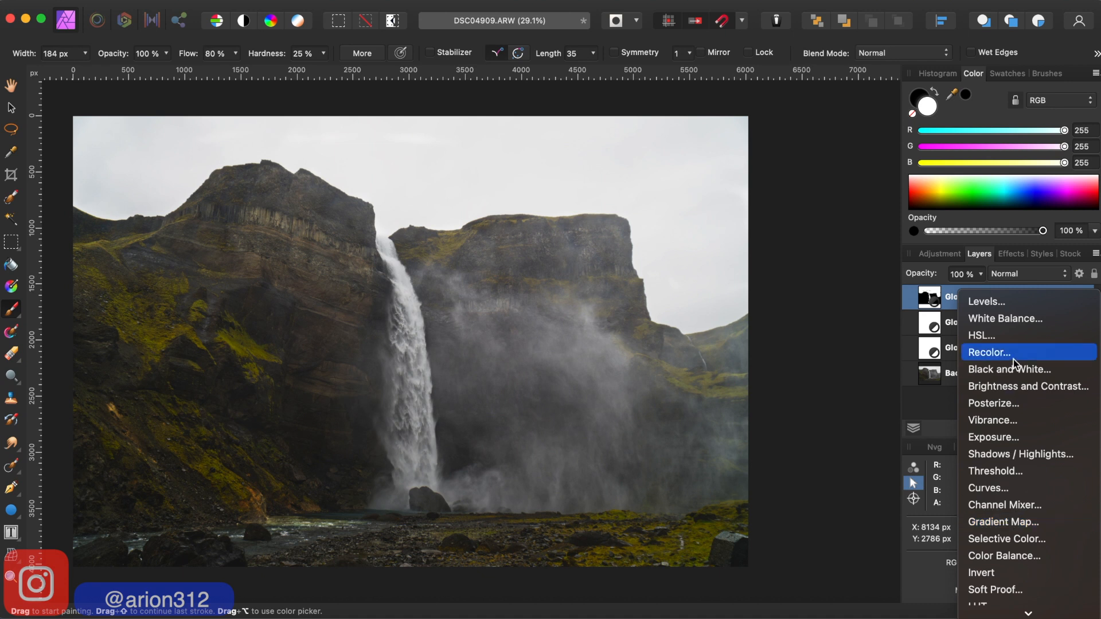
left_click(986, 337)
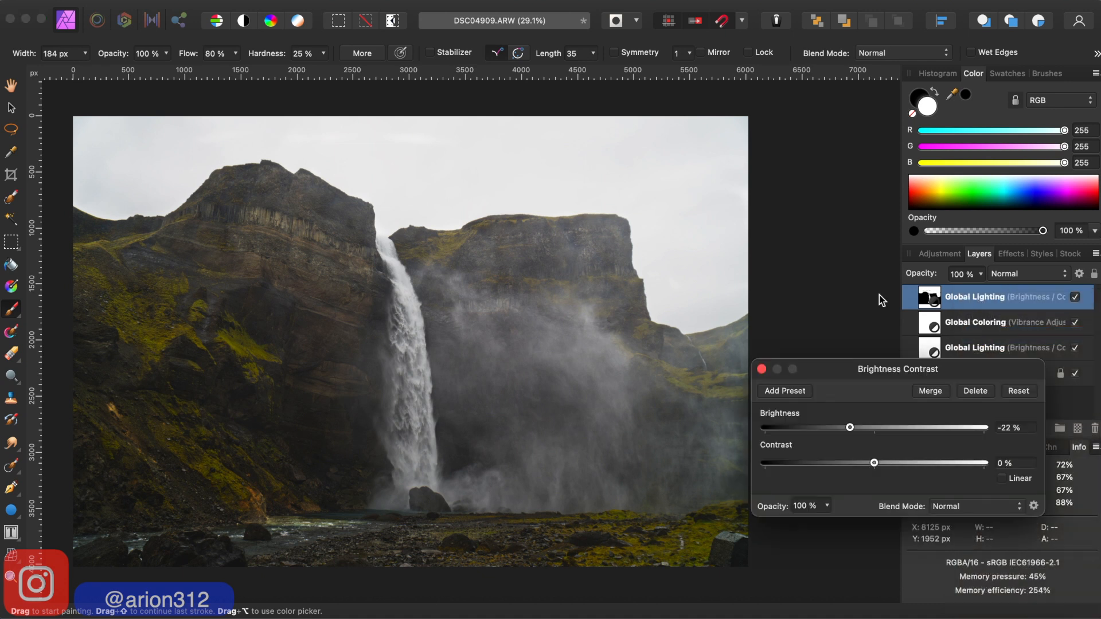
left_click(854, 374)
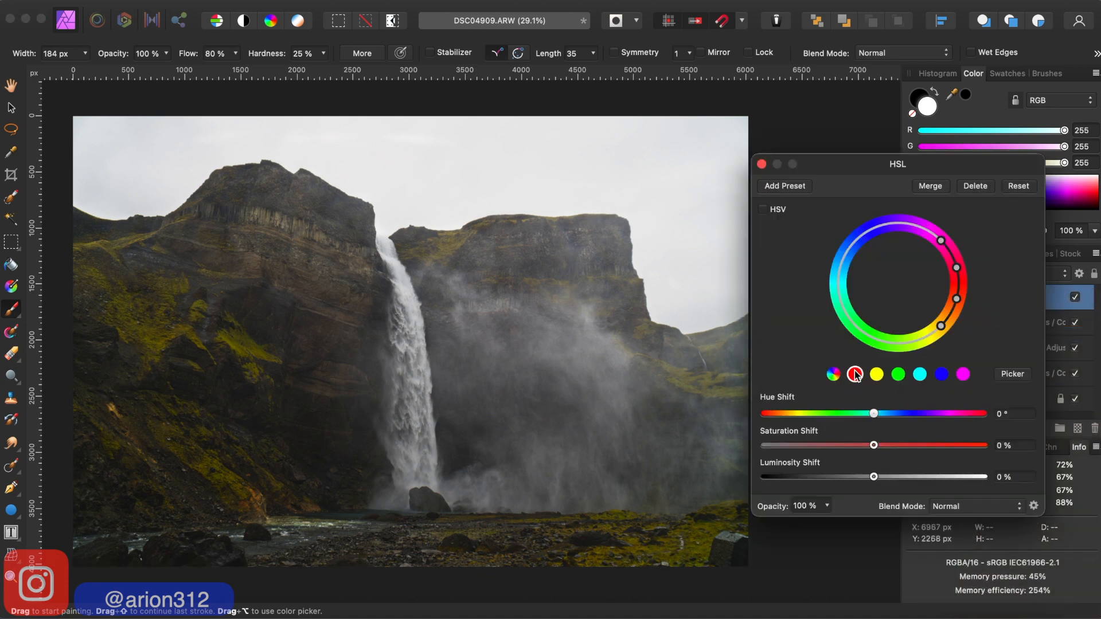
left_click_drag(874, 447, 977, 450)
left_click_drag(976, 451, 929, 448)
left_click_drag(929, 446, 900, 449)
Set the Saturation Shift of the greens to 13% in the HSL adjustment
left_click(876, 374)
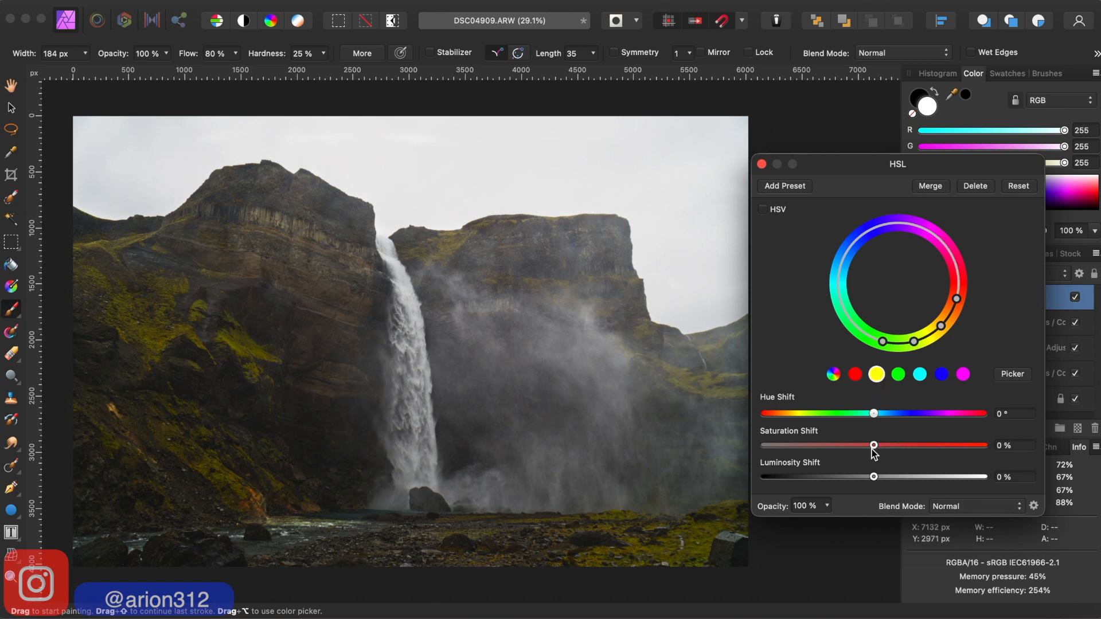
mouse_move(874, 446)
left_mouse_down()
mouse_move(989, 451)
mouse_move(888, 452)
left_mouse_up()
left_click(896, 378)
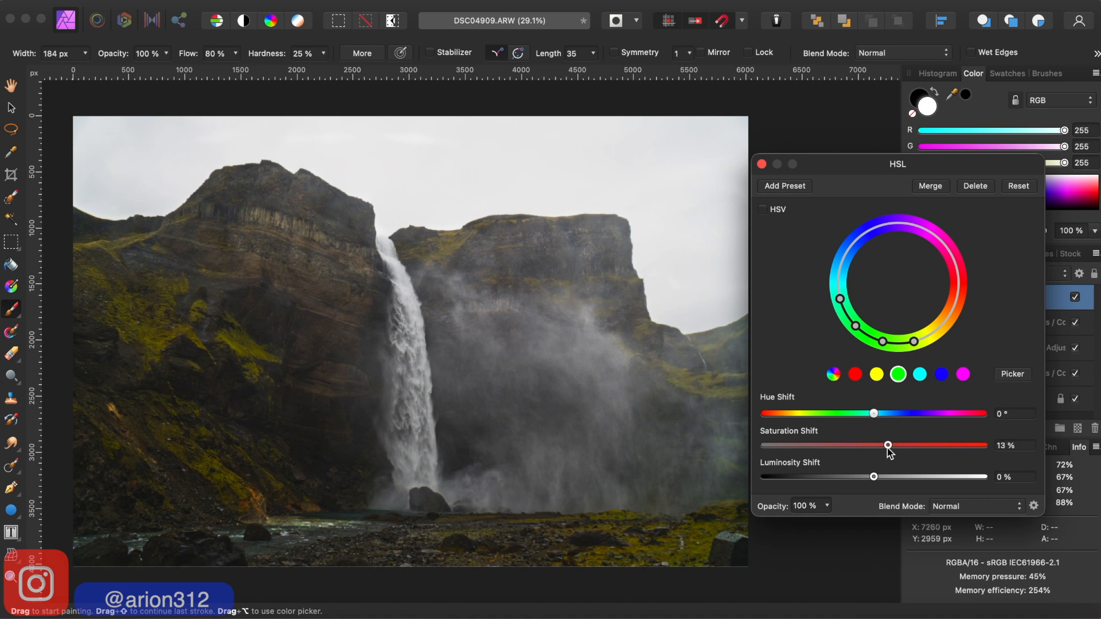
Raise the Saturation Shift of the yellows to 14% and reduce it to 4%
left_click(876, 375)
mouse_move(874, 449)
left_mouse_down()
mouse_move(910, 449)
mouse_move(889, 447)
left_mouse_up()
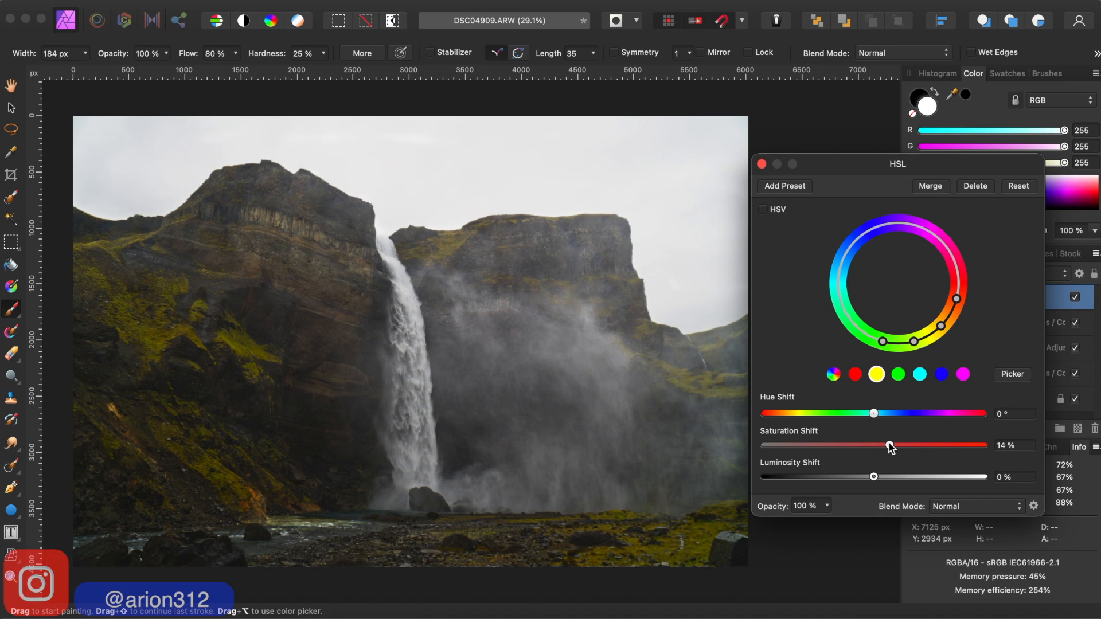
mouse_move(892, 446)
left_mouse_down()
mouse_move(825, 446)
mouse_move(879, 448)
left_mouse_up()
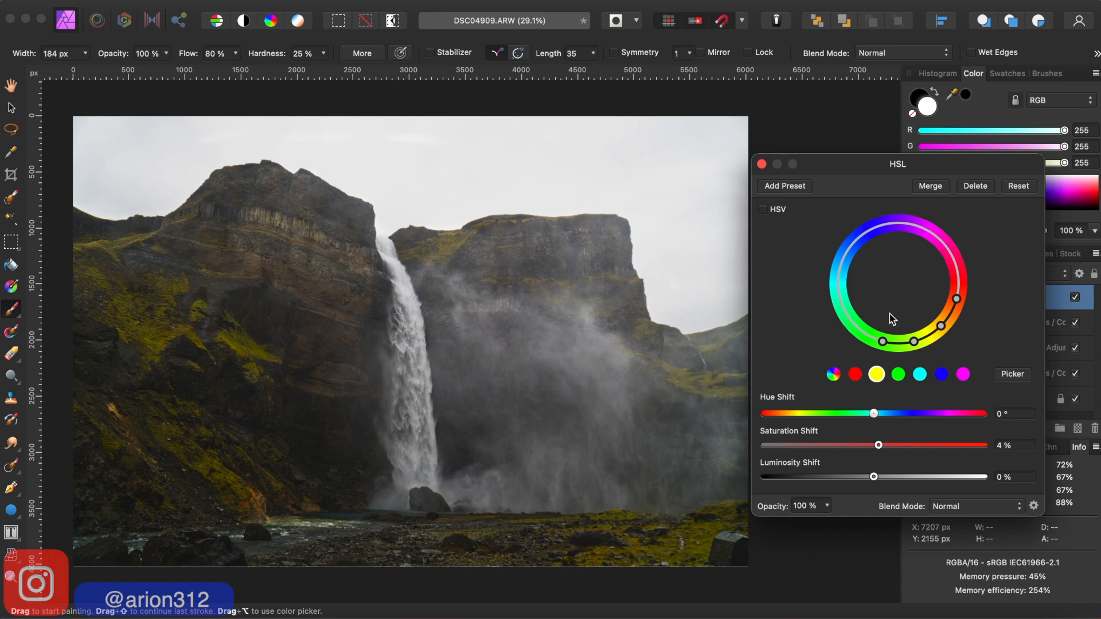
Try a 59.5° Hue Shift on the yellows, undo it, and set their Saturation Shift to 13%
left_click_drag(876, 418, 911, 414)
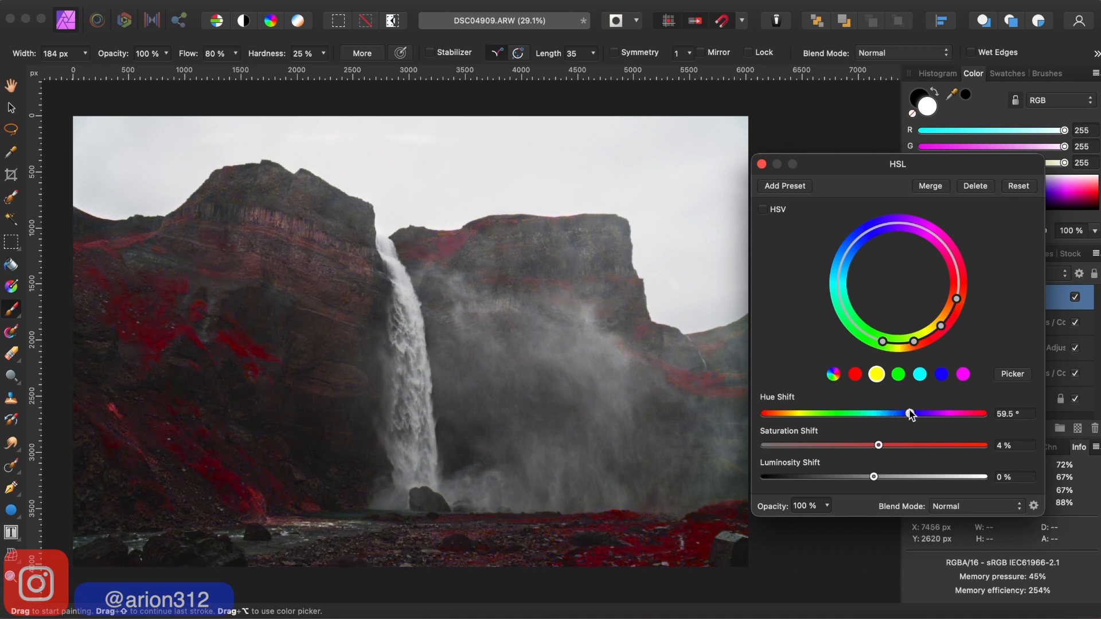
key("super+z")
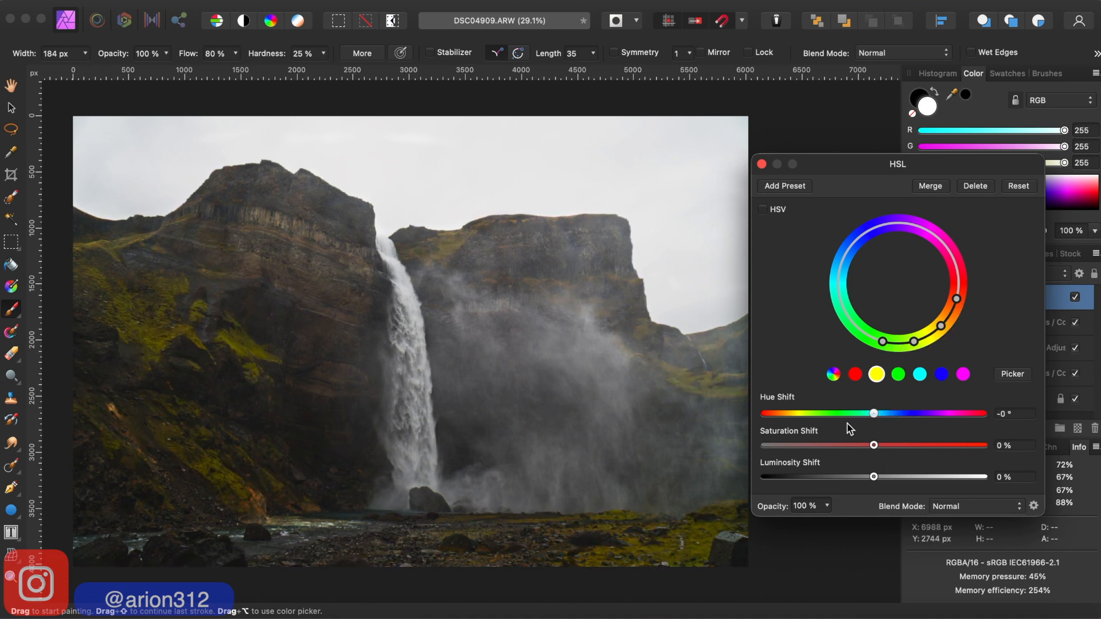
left_click_drag(873, 445, 887, 449)
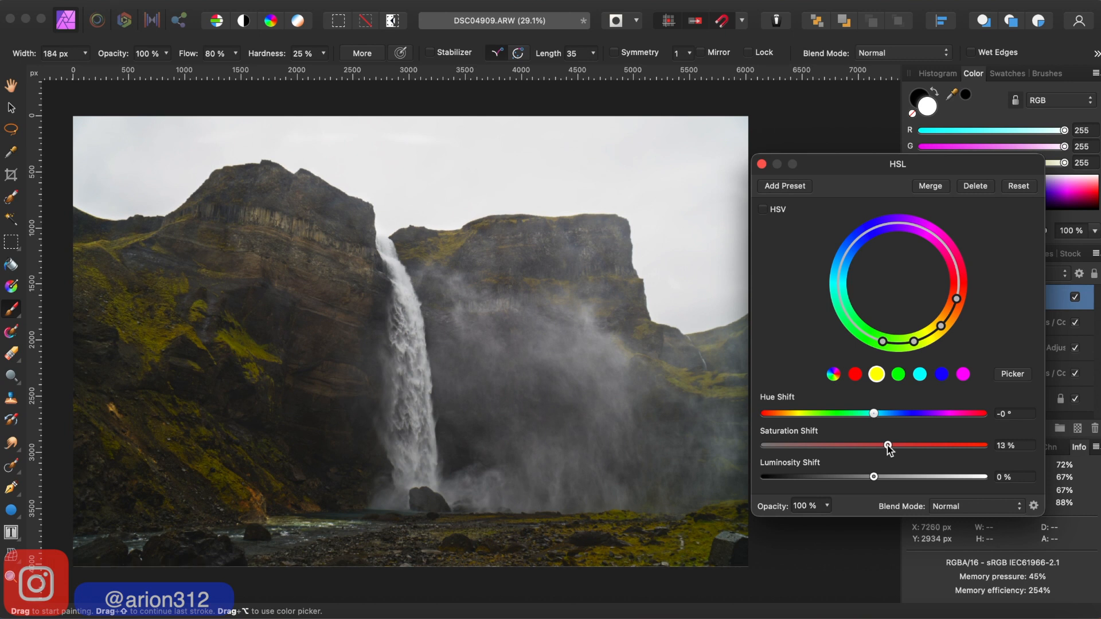
Raise the Saturation Shift of the reds and then of the greens in the HSL adjustment
left_click(898, 374)
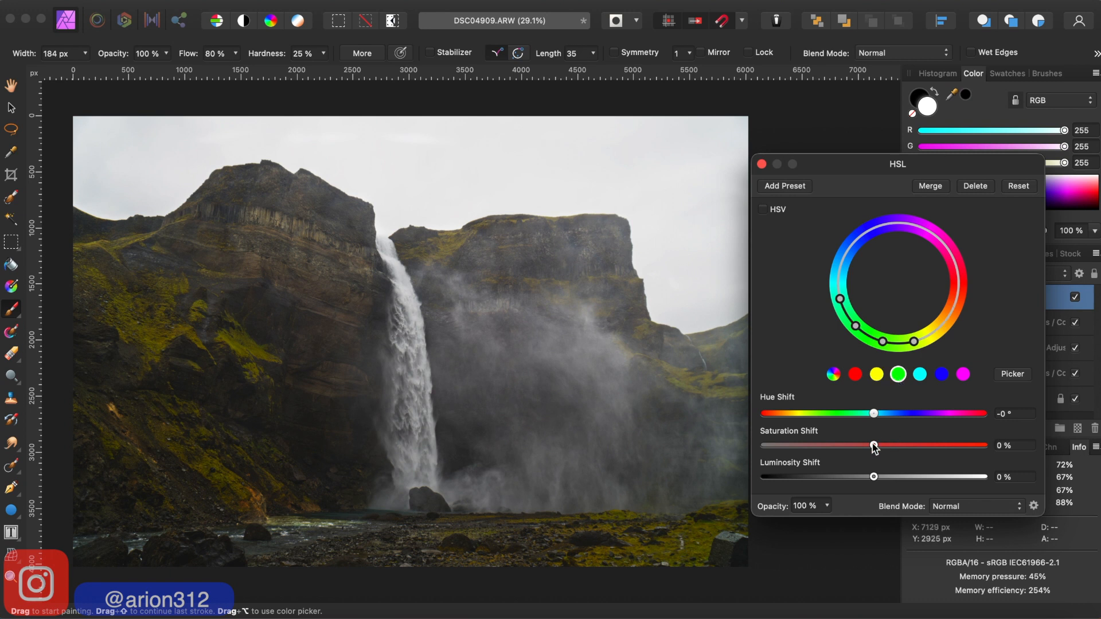
left_click(854, 374)
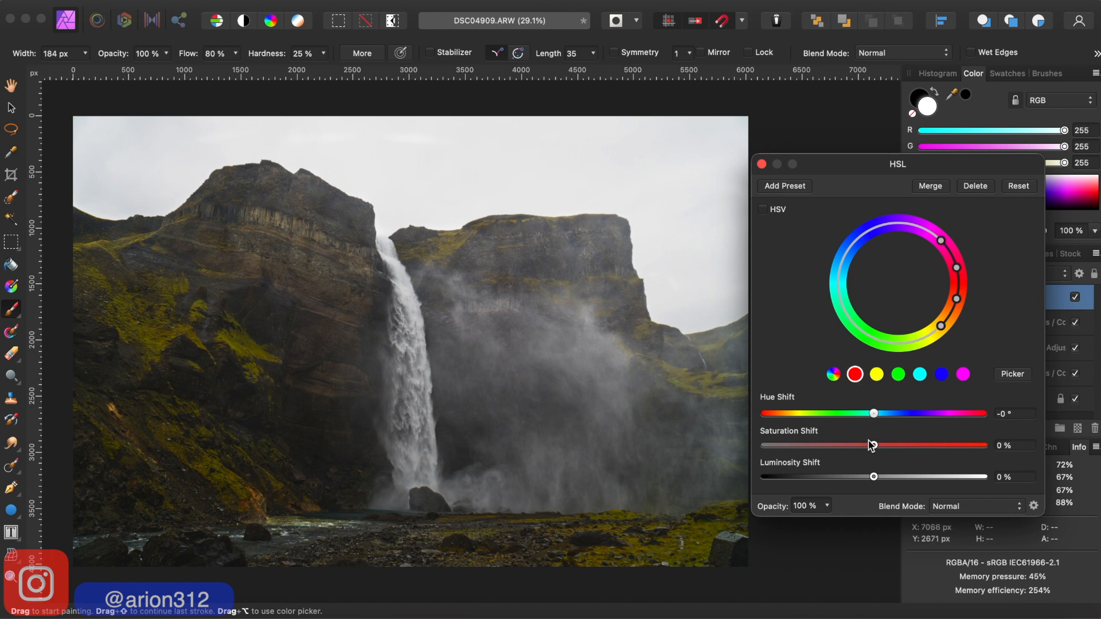
left_click_drag(876, 448, 899, 449)
left_click(898, 375)
left_click_drag(874, 445, 879, 445)
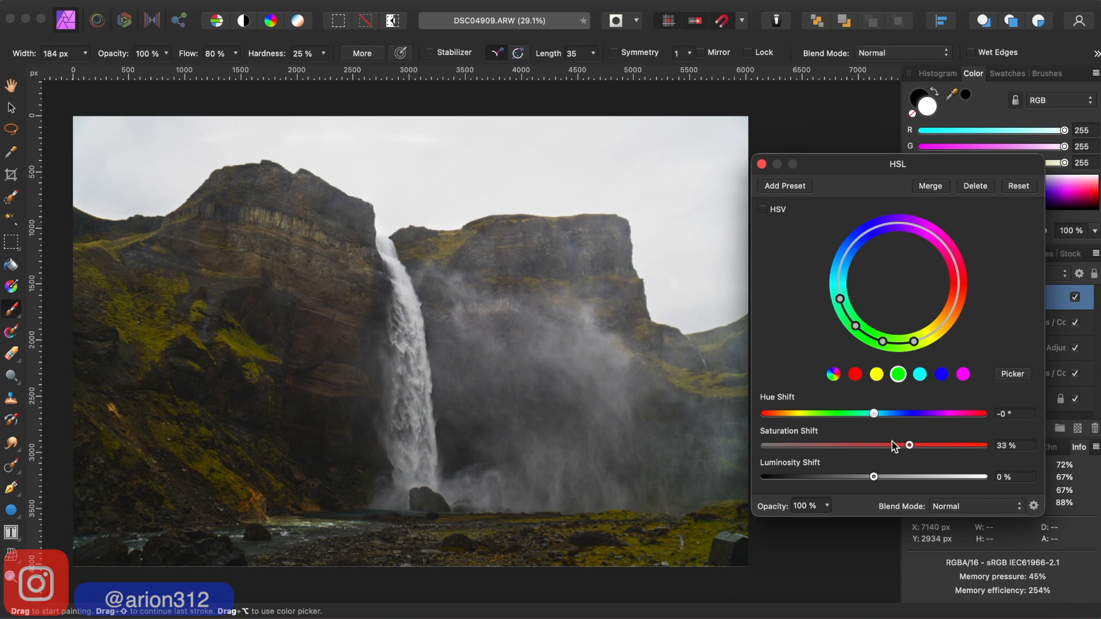
Try an 87% Saturation Shift on the cyans, reduce it, and settle it at 16%
left_click_drag(934, 438, 969, 444)
left_click(920, 374)
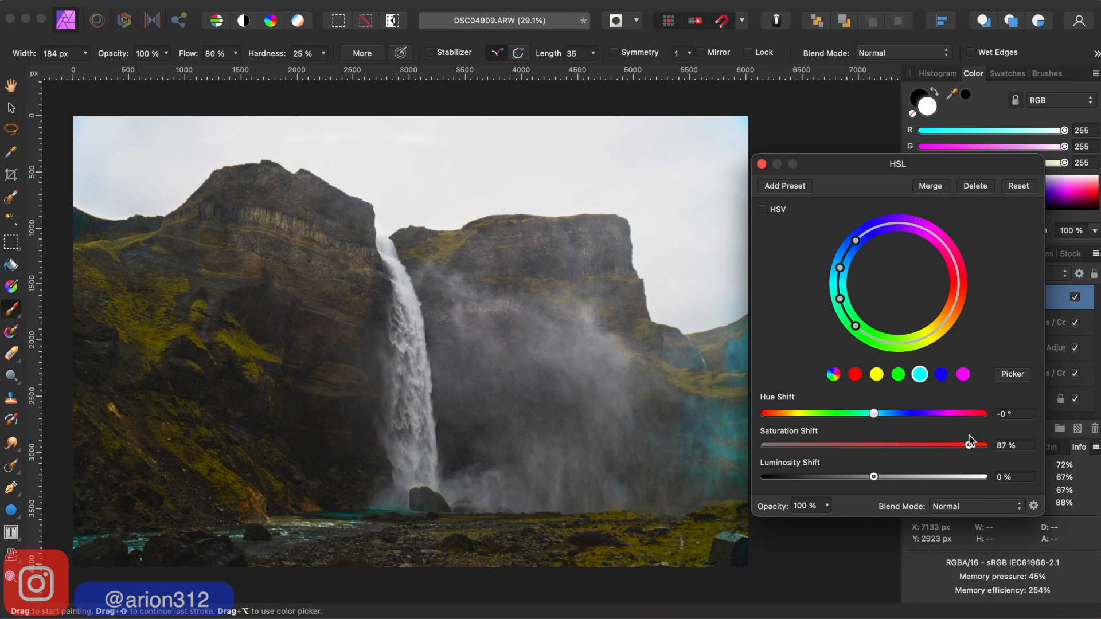
left_click_drag(969, 444, 889, 446)
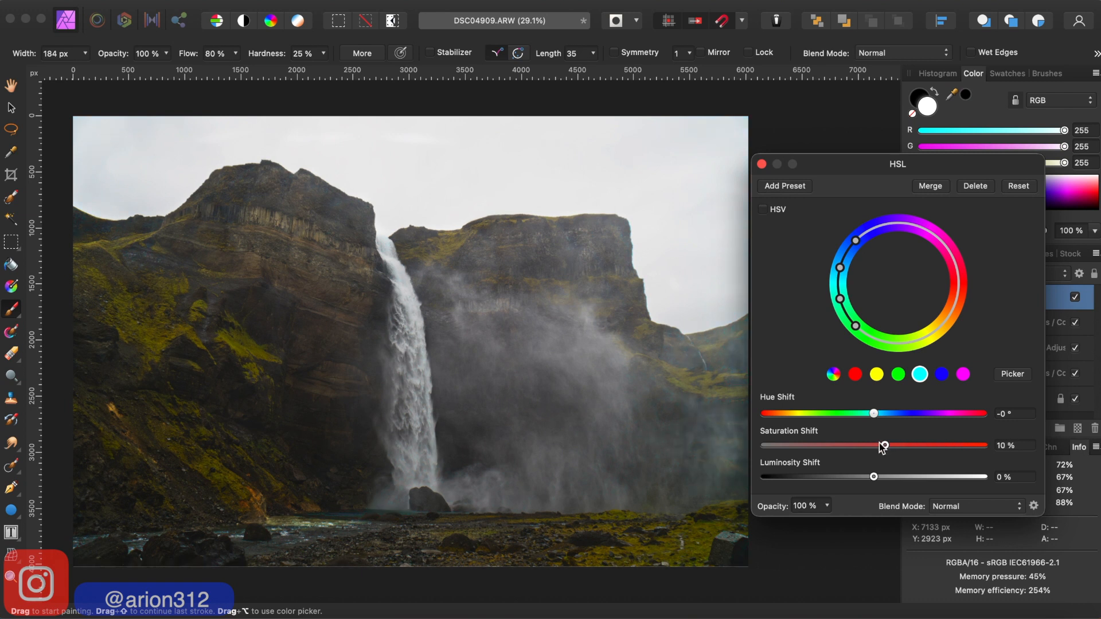
left_click_drag(888, 447, 888, 447)
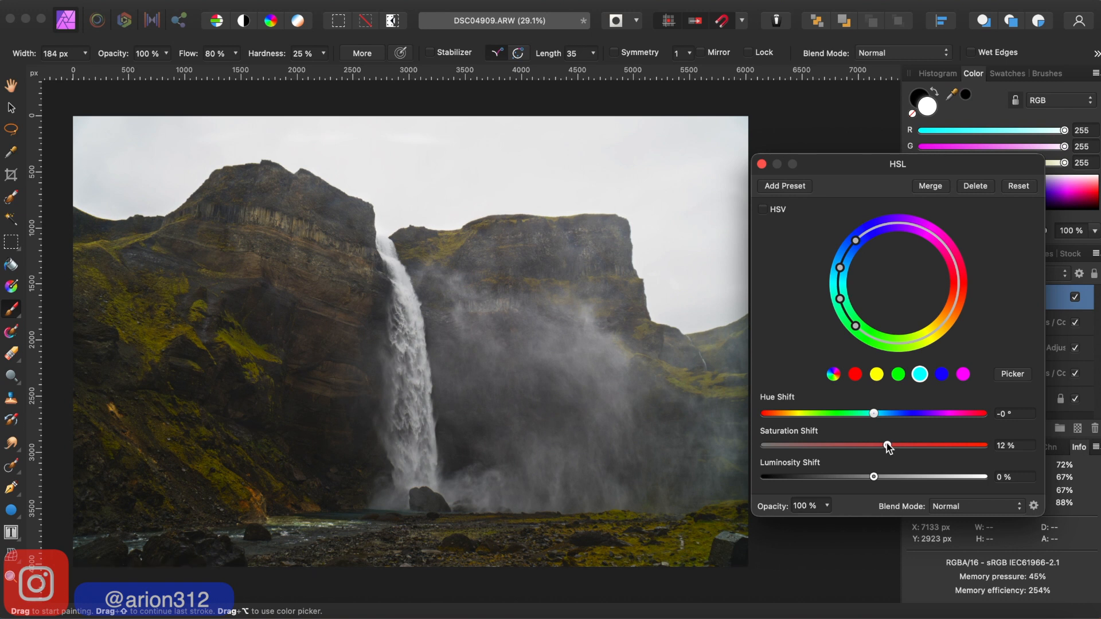
mouse_move(888, 448)
left_mouse_down()
mouse_move(942, 441)
mouse_move(891, 448)
left_mouse_up()
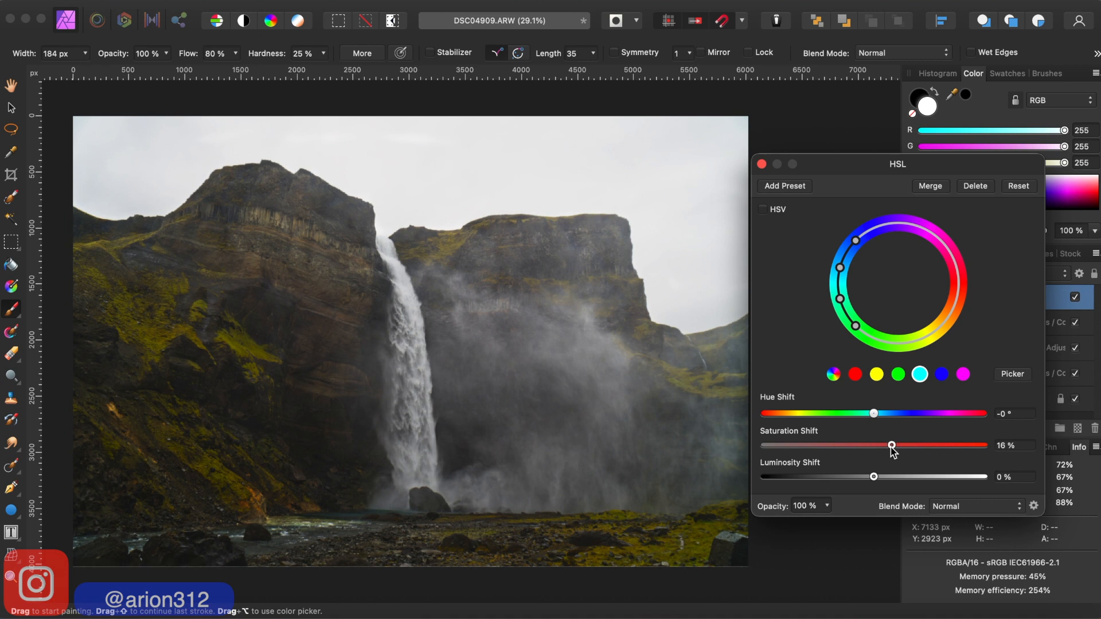
Fine-tune the Saturation Shift of the blues and close the HSL settings
left_click(942, 375)
mouse_move(875, 447)
left_mouse_down()
mouse_move(996, 436)
mouse_move(884, 436)
mouse_move(872, 447)
left_mouse_up()
left_click(964, 375)
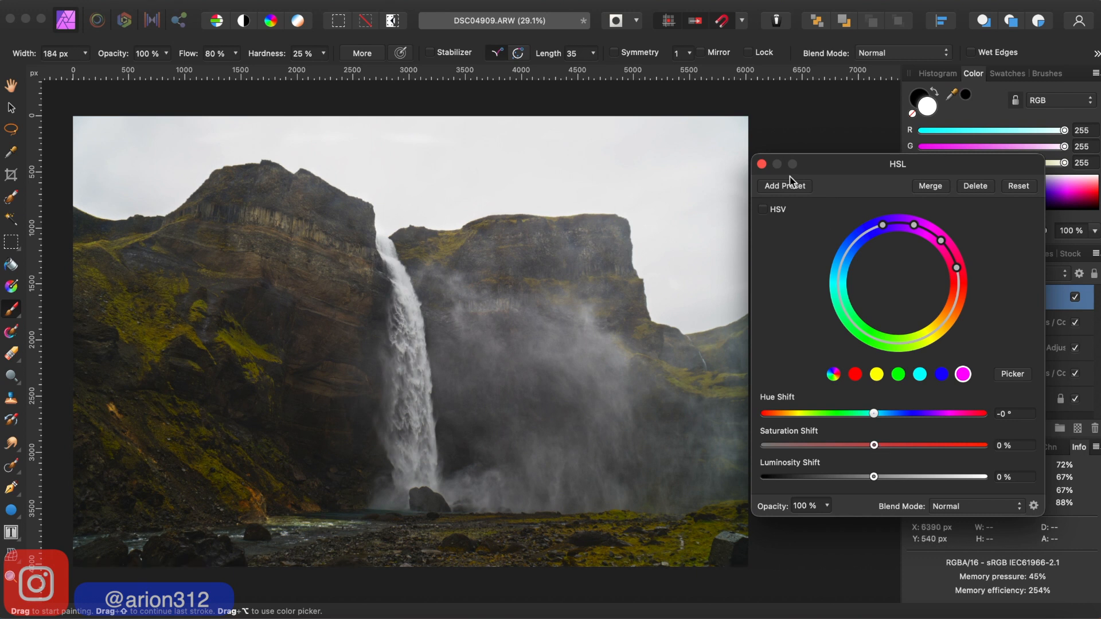
left_click(762, 164)
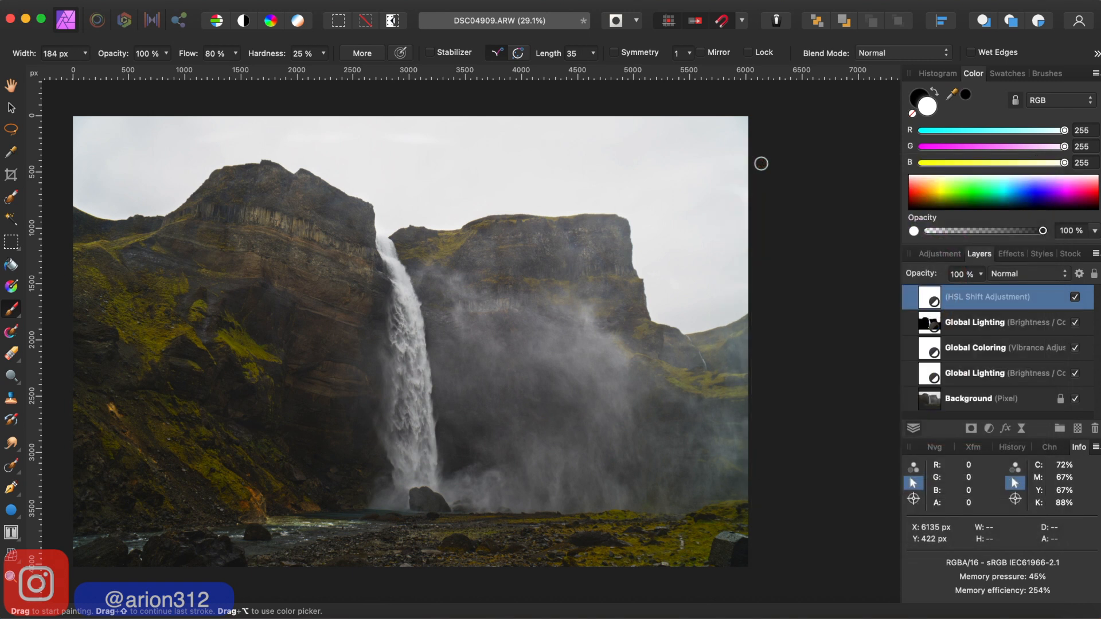
Rename the HSL adjustment layer as Target Coloring
double_click(957, 298)
type("Target Coloring")
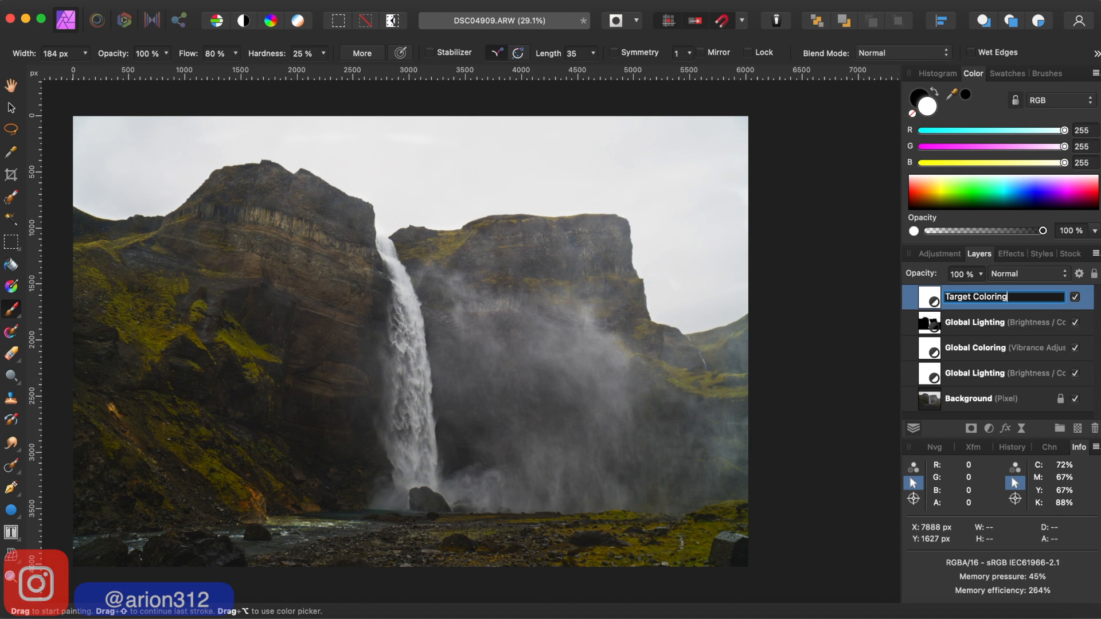
key("Return")
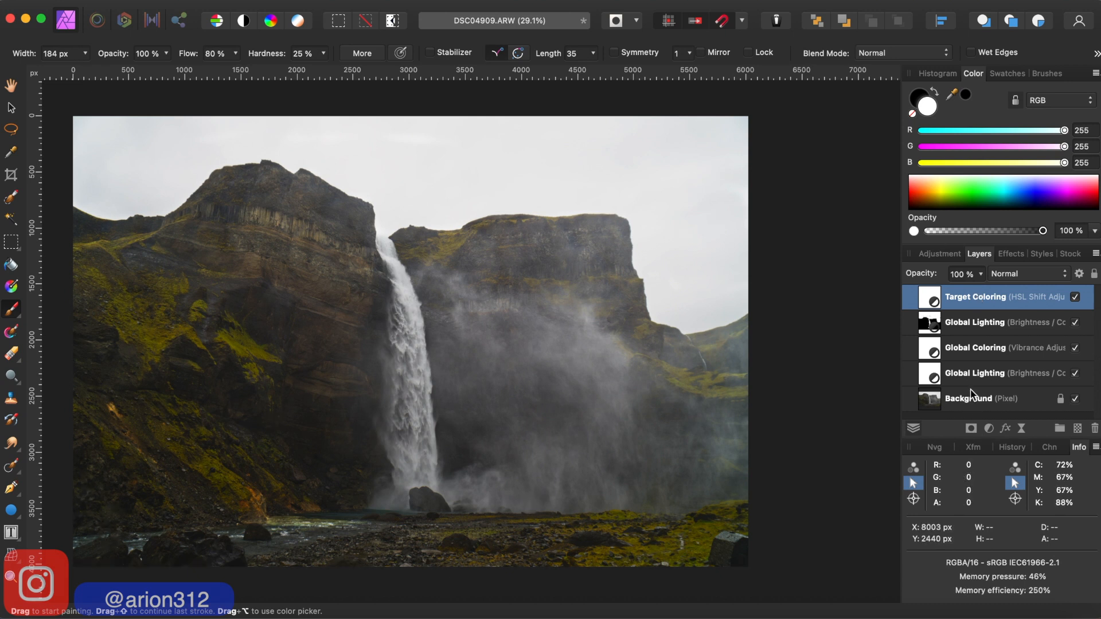
left_click(954, 406)
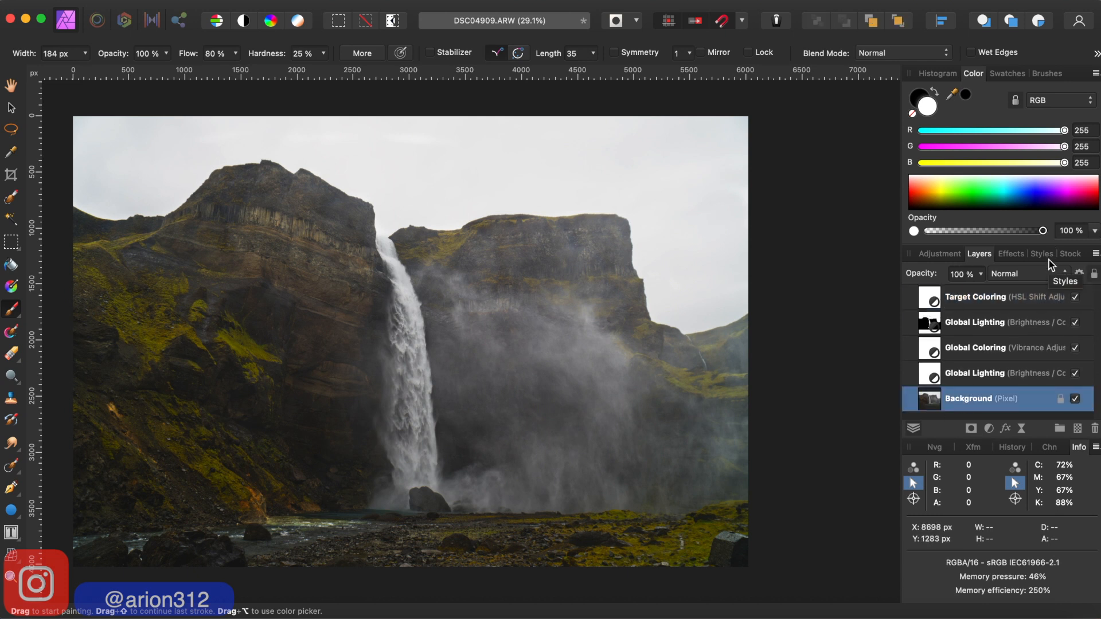
left_click(1069, 254)
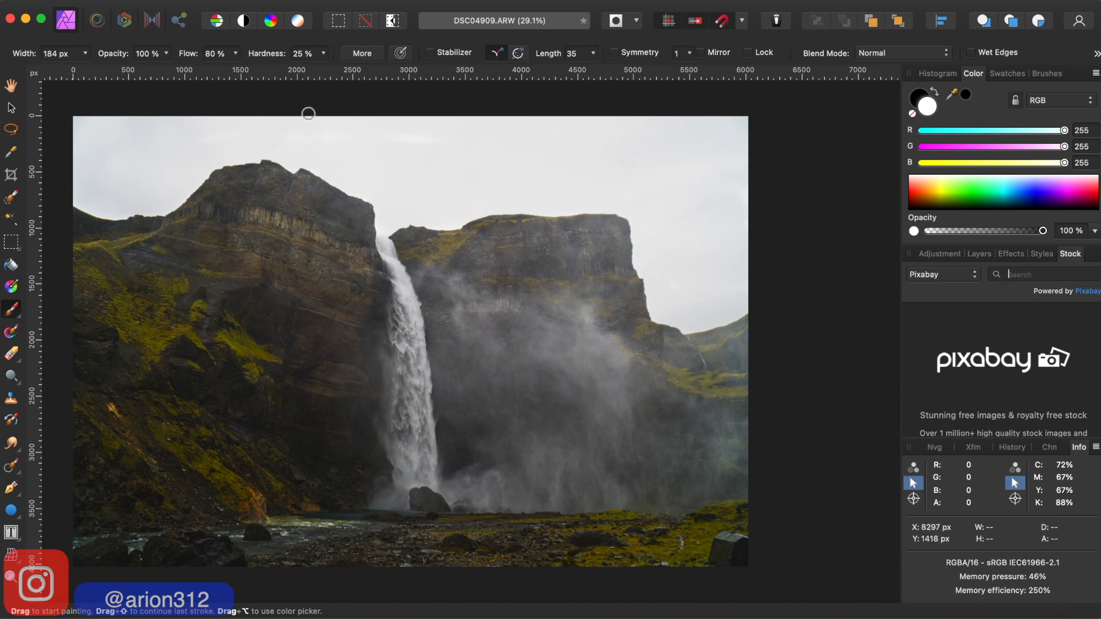
left_click(122, 0)
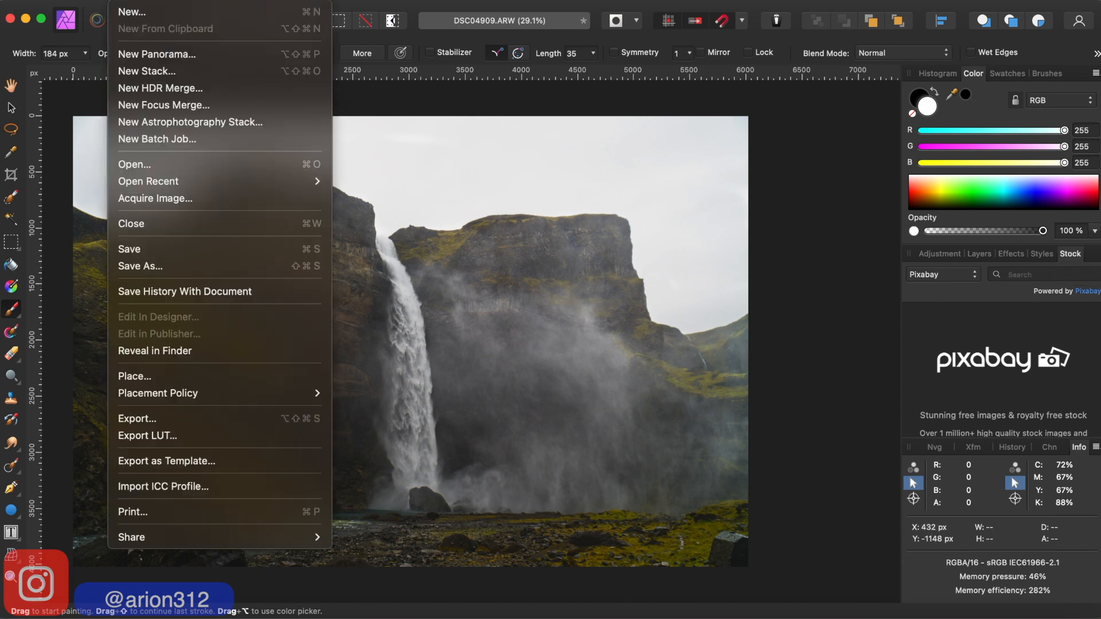
left_click(975, 256)
left_click(941, 255)
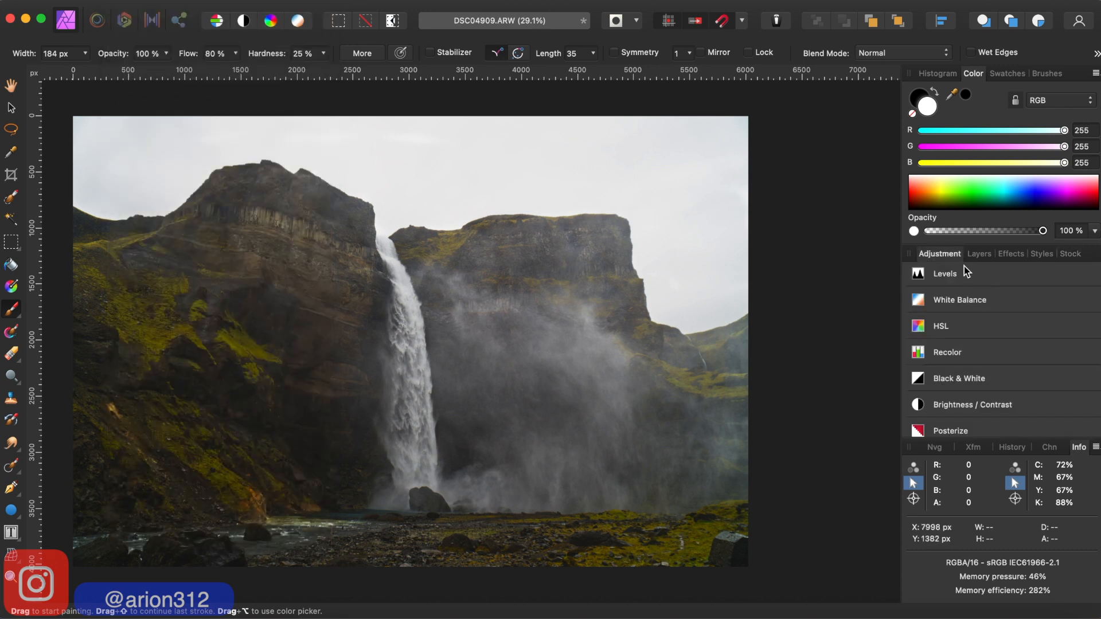
left_click(978, 254)
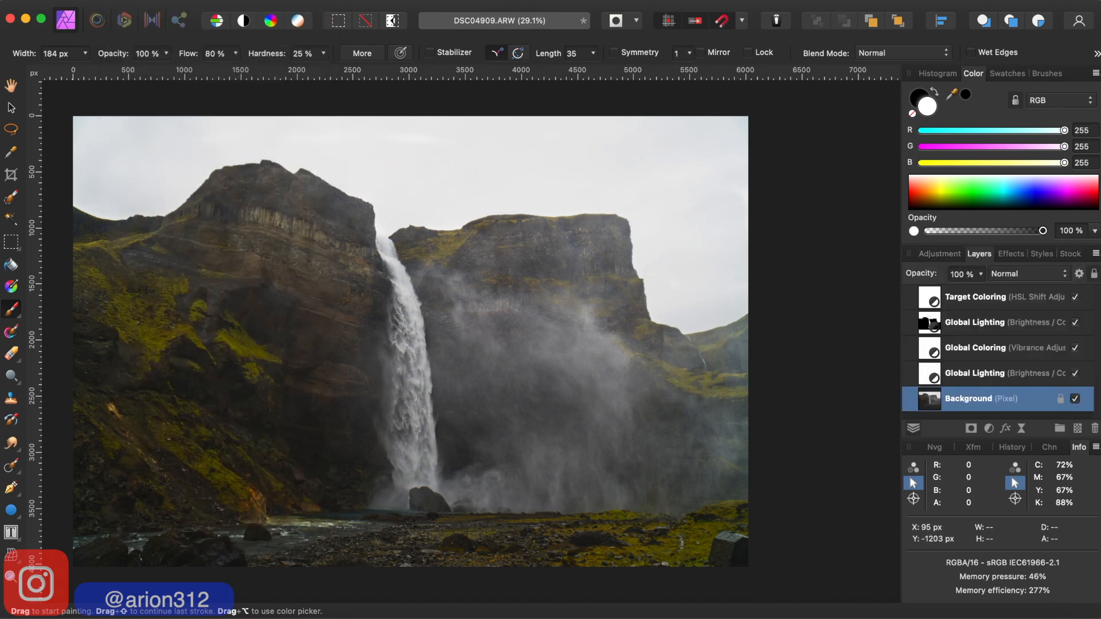
Create a new document from the WXGA 720p web preset, 1280 × 720 px, RGB/8
left_click(122, 0)
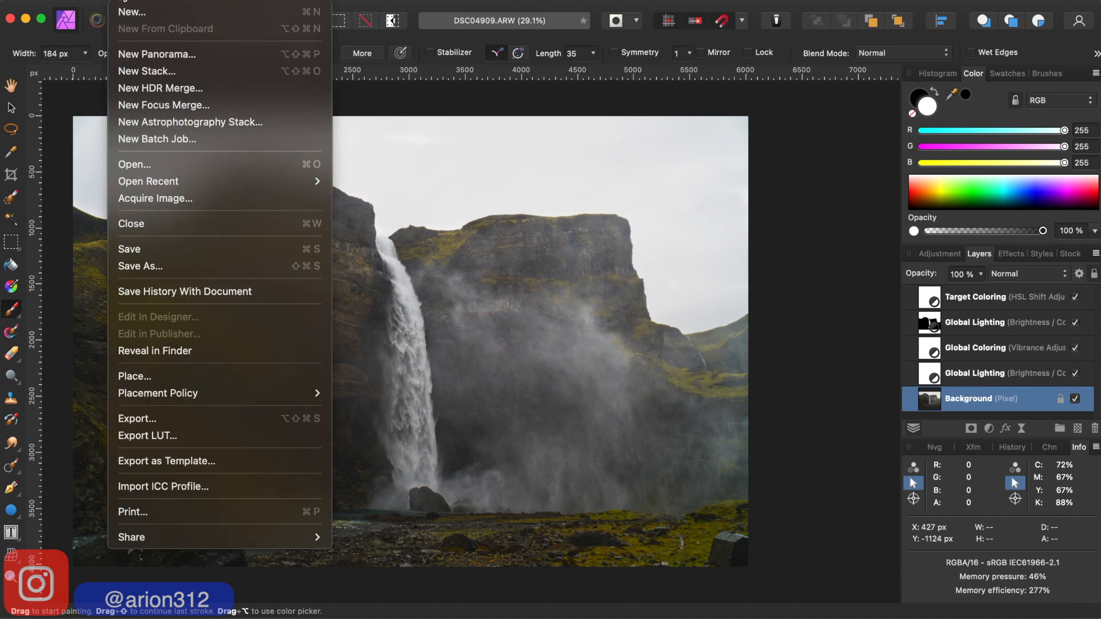
left_click(130, 12)
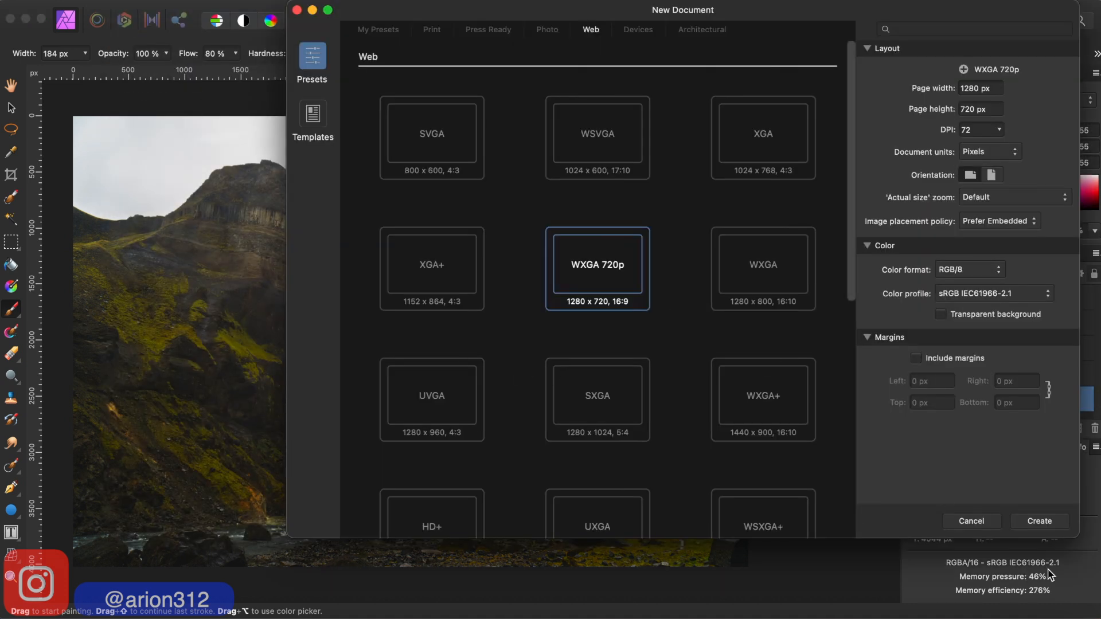
left_click(1038, 520)
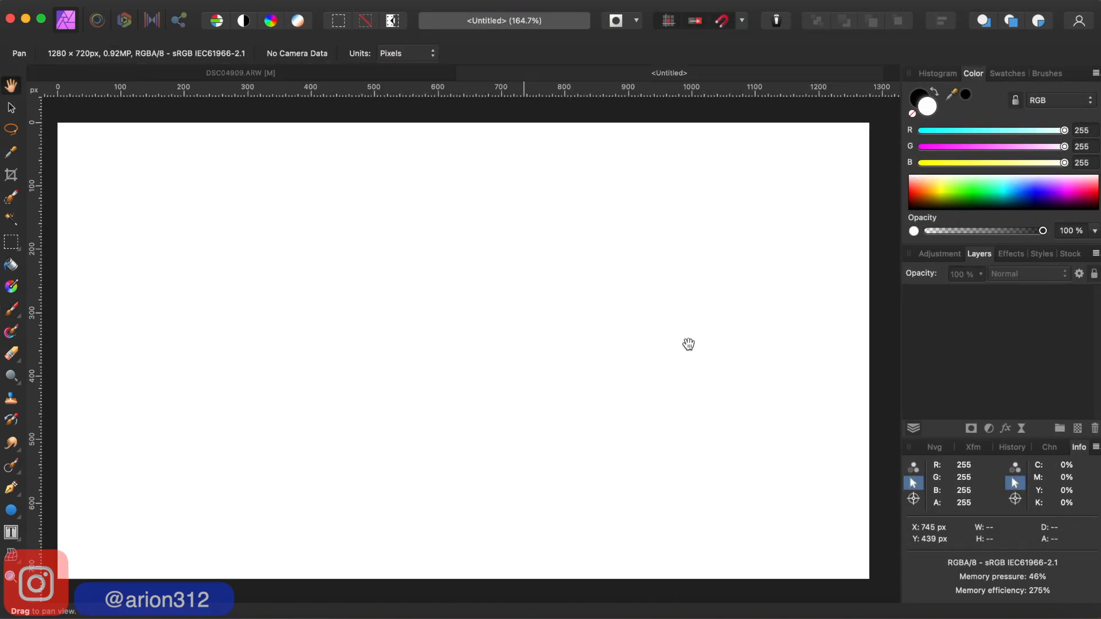
Search the Pixabay stock library for "iceland sky"
left_click(1070, 255)
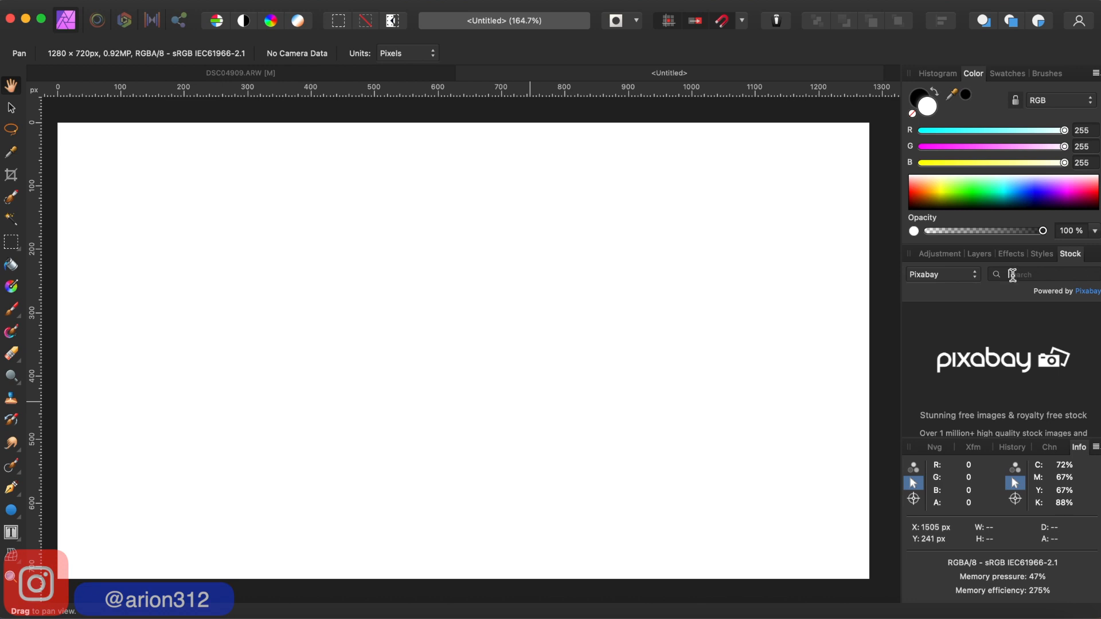
left_click(1013, 275)
type("iceland sky")
key("Return")
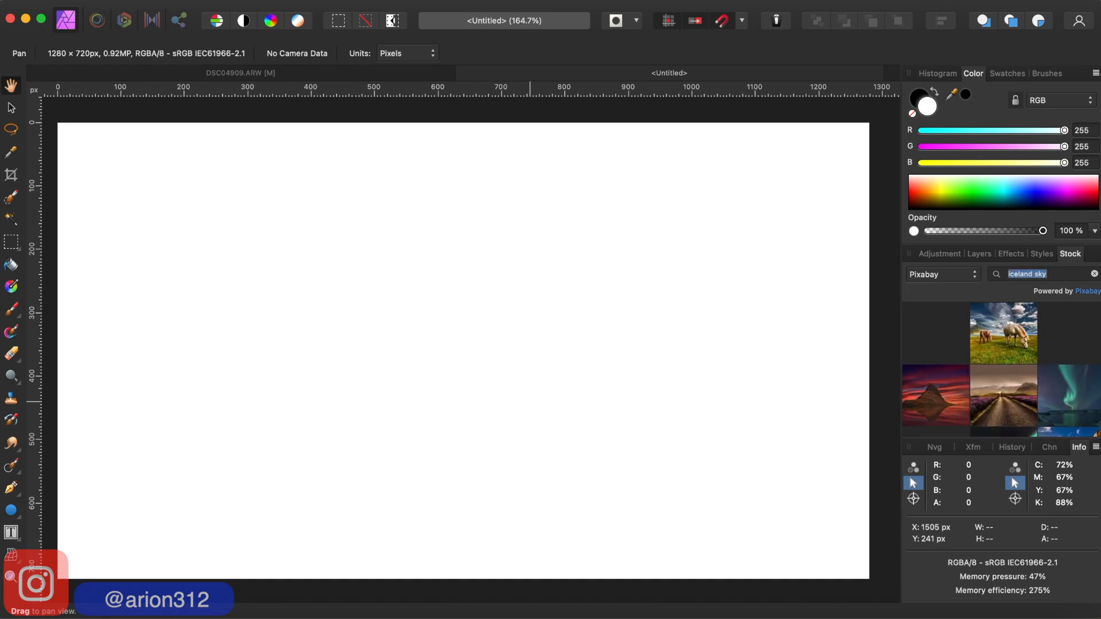
Browse the "iceland sky" stock results for a cloudy sky that suits the waterfall photo
scroll(1017, 381, "down", 1)
scroll(1017, 377, "down", 10)
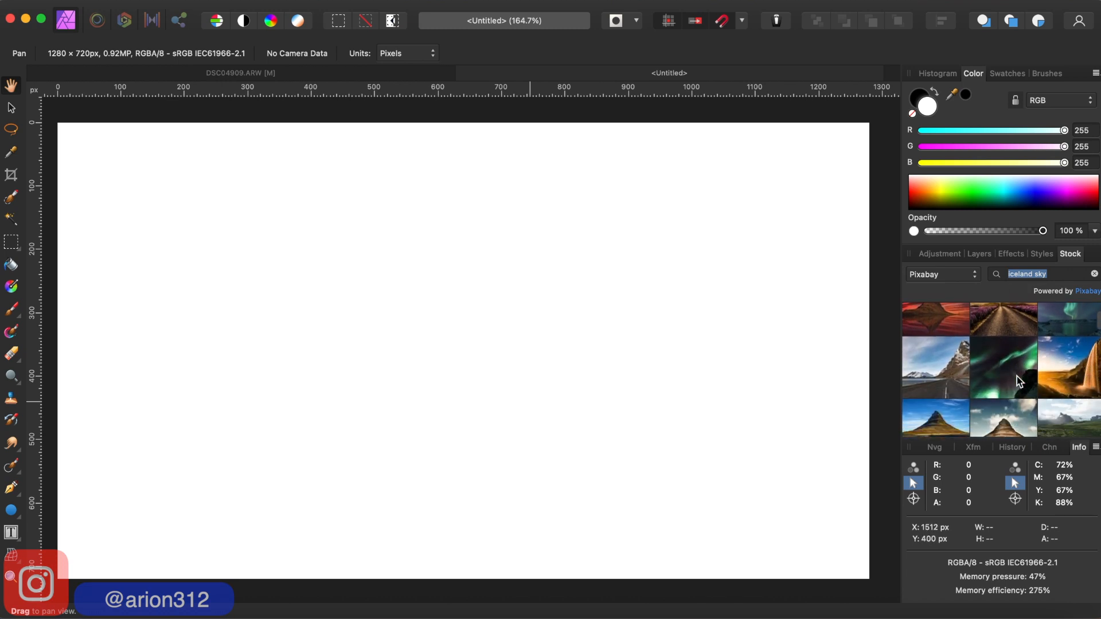
scroll(1016, 379, "down", 10)
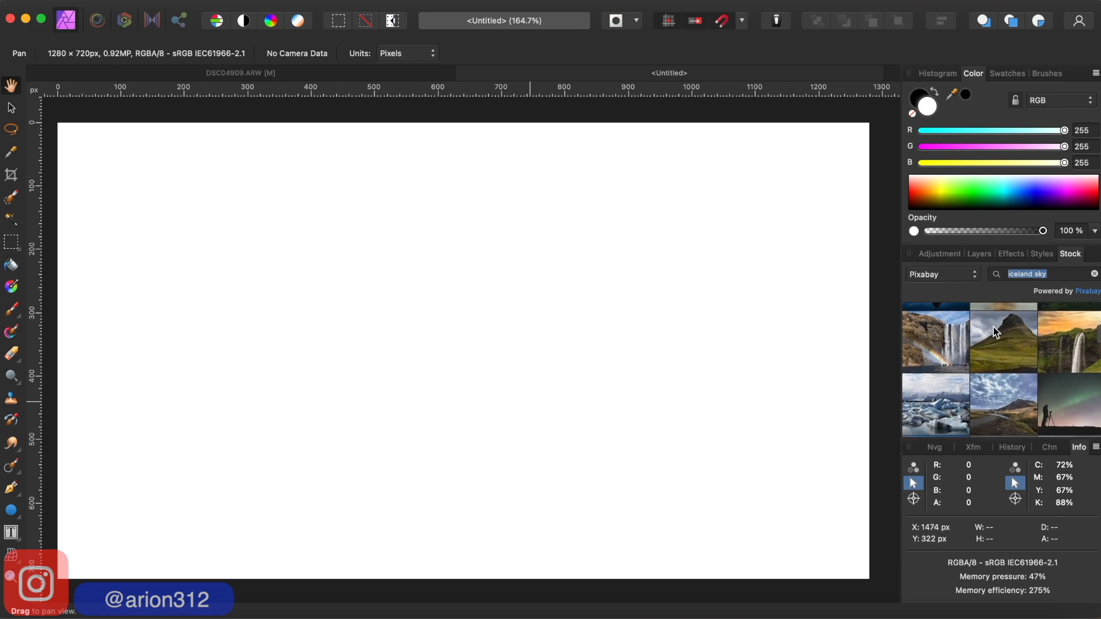
scroll(993, 327, "down", 5)
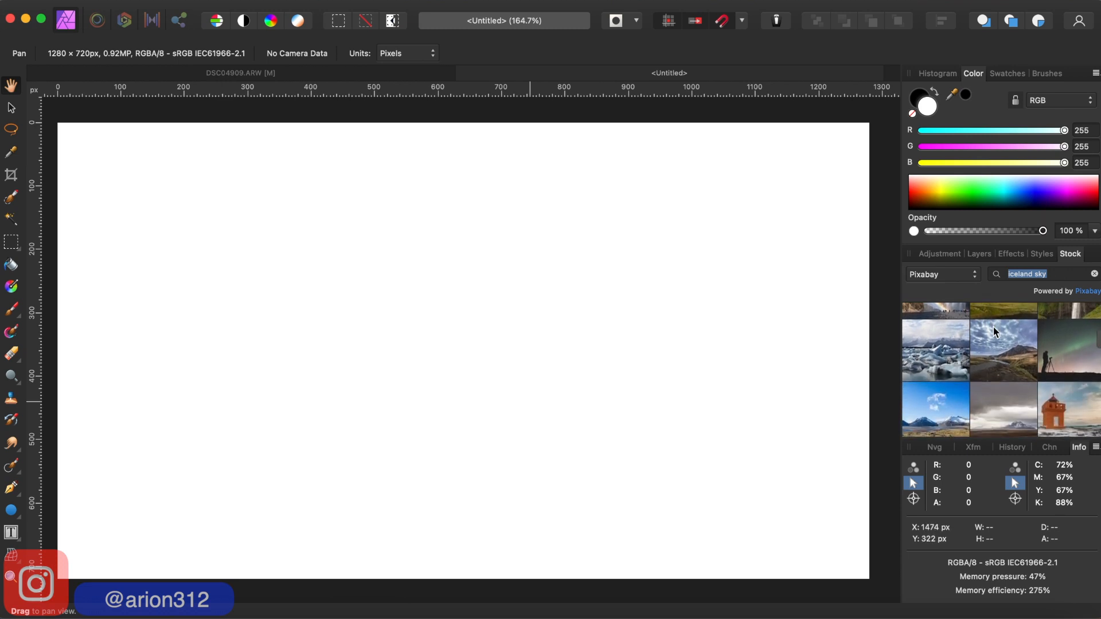
scroll(999, 355, "down", 4)
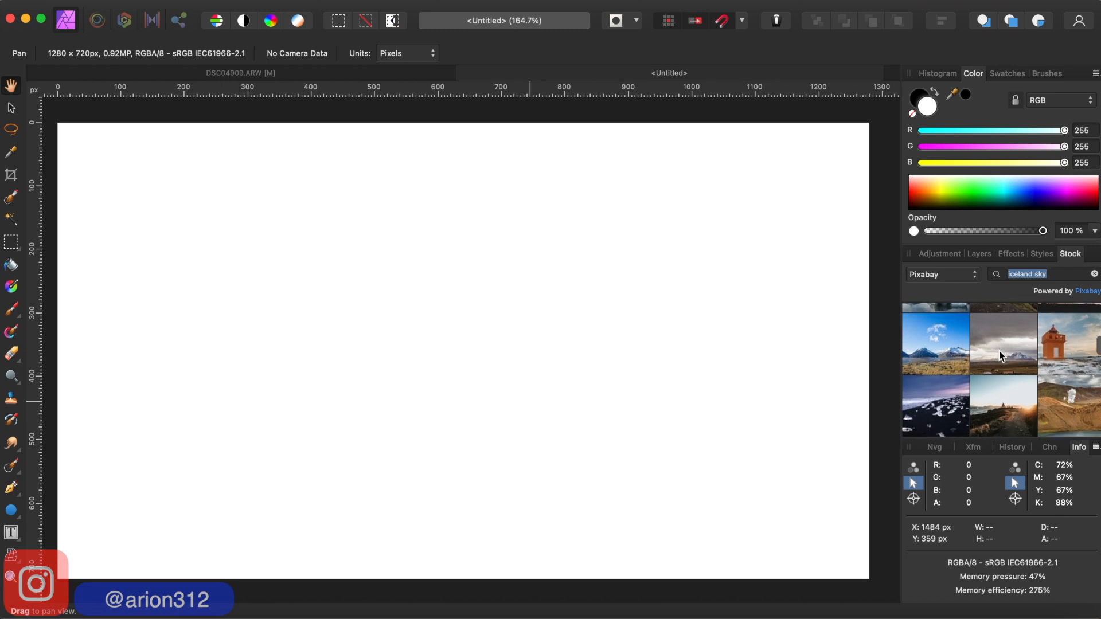
scroll(999, 351, "down", 10)
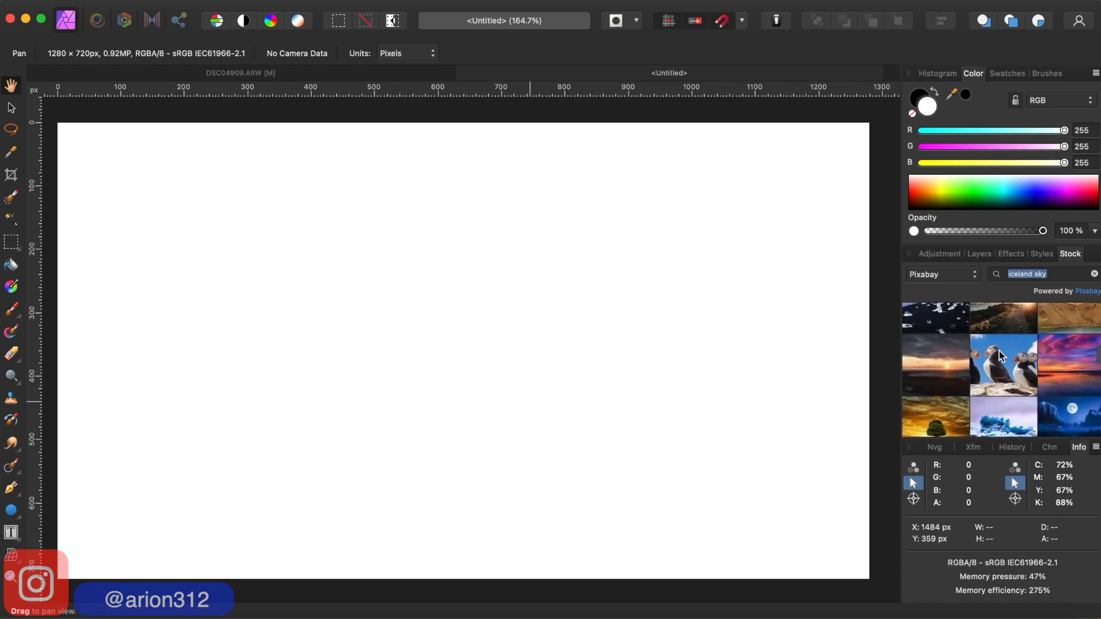
scroll(999, 351, "down", 5)
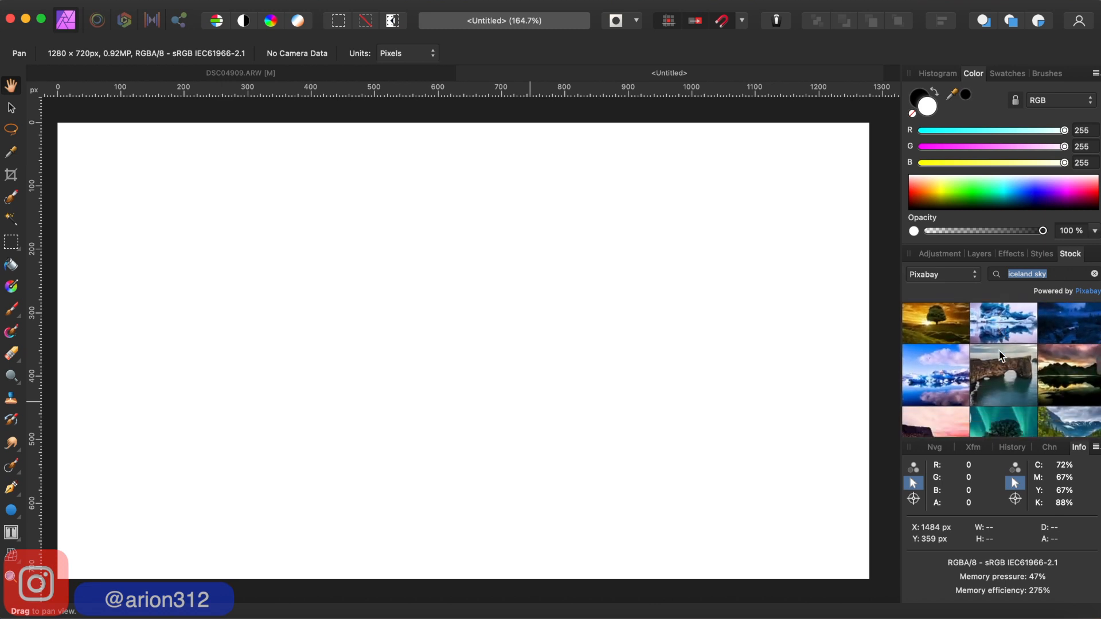
scroll(999, 350, "down", 8)
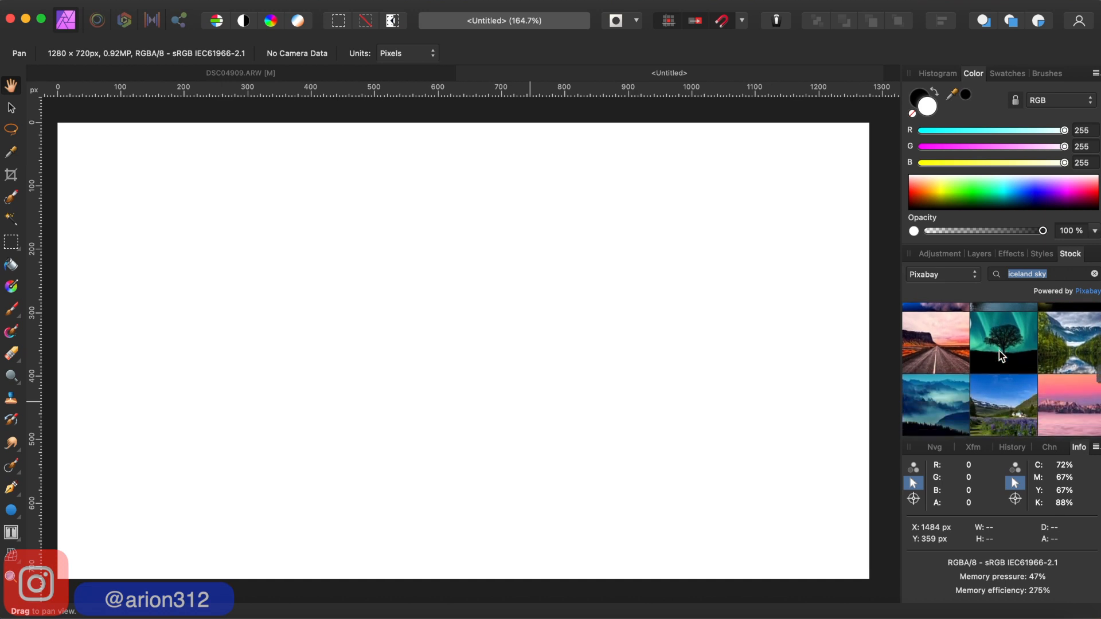
scroll(999, 351, "down", 8)
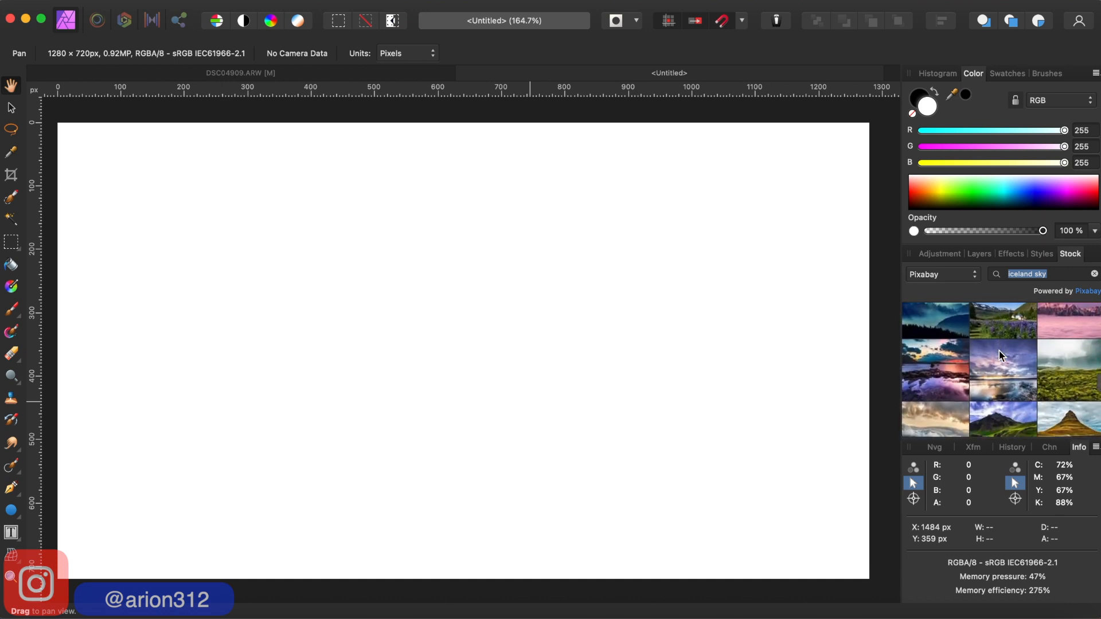
scroll(998, 350, "down", 6)
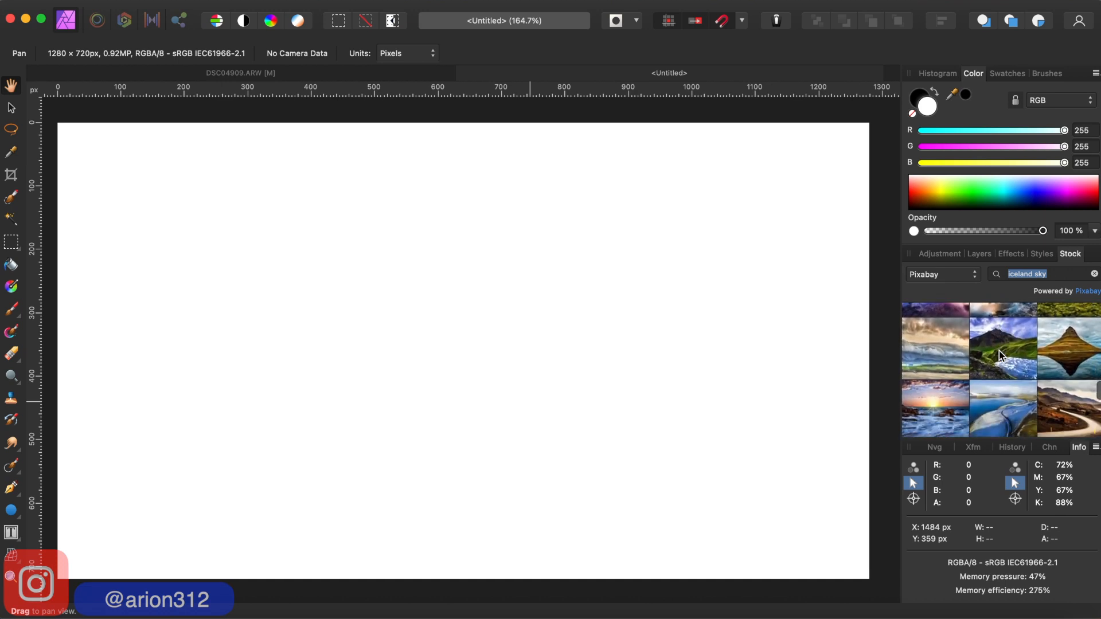
scroll(998, 351, "down", 5)
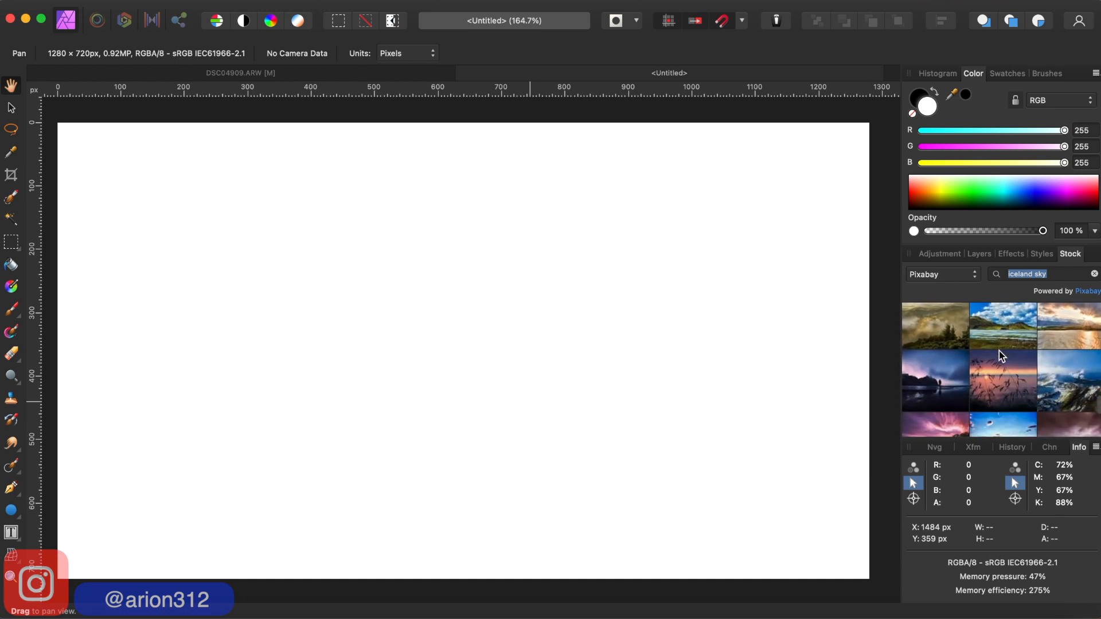
scroll(999, 351, "down", 2)
scroll(999, 351, "down", 5)
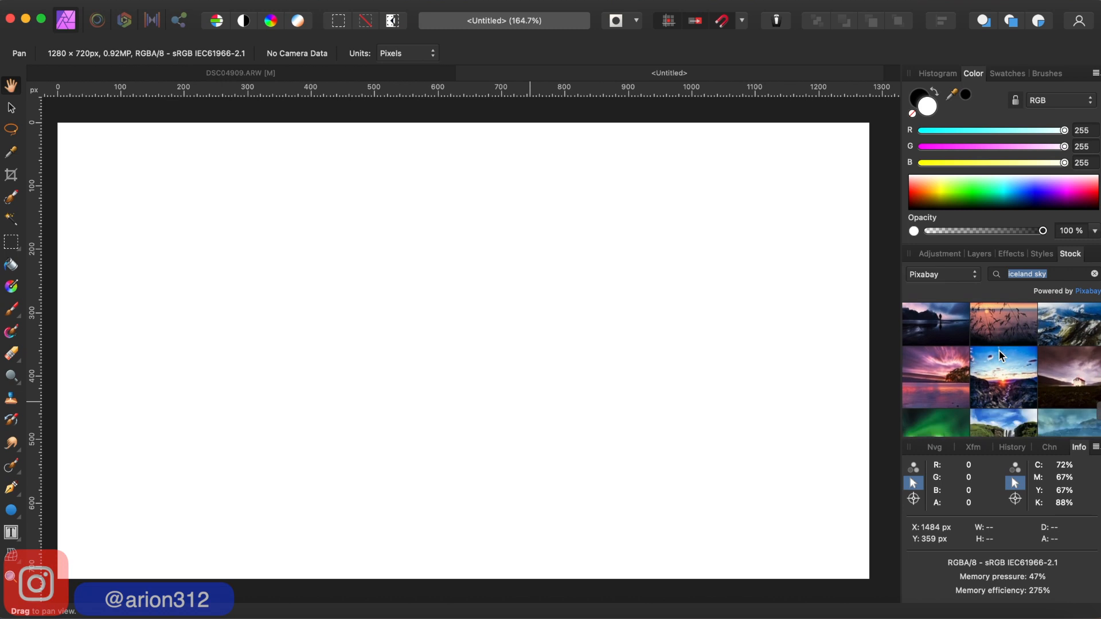
scroll(999, 353, "down", 5)
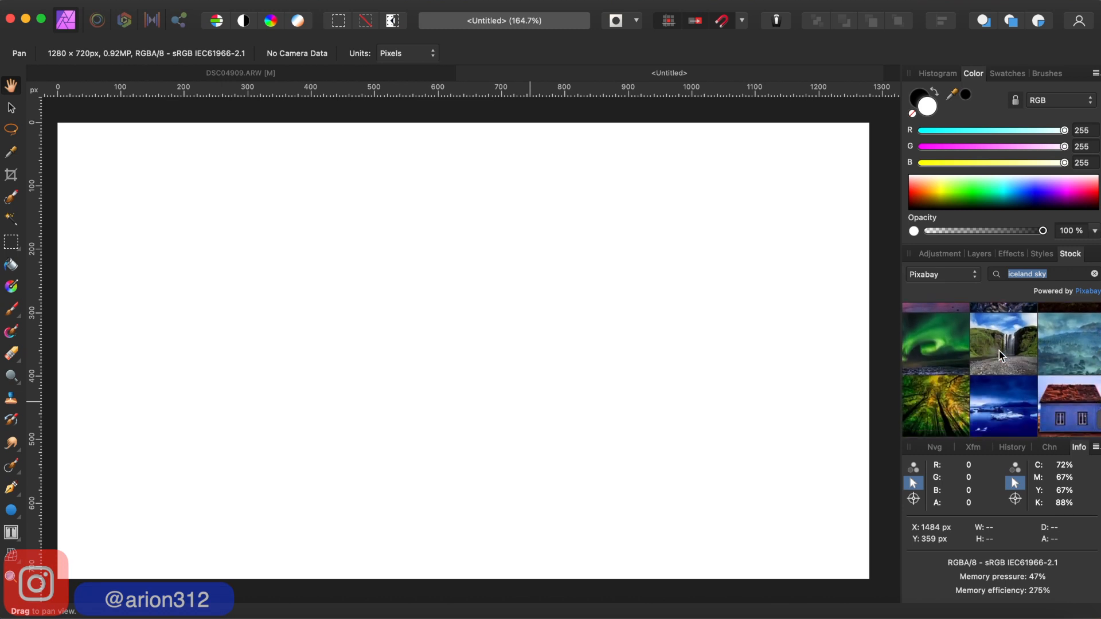
scroll(998, 351, "down", 4)
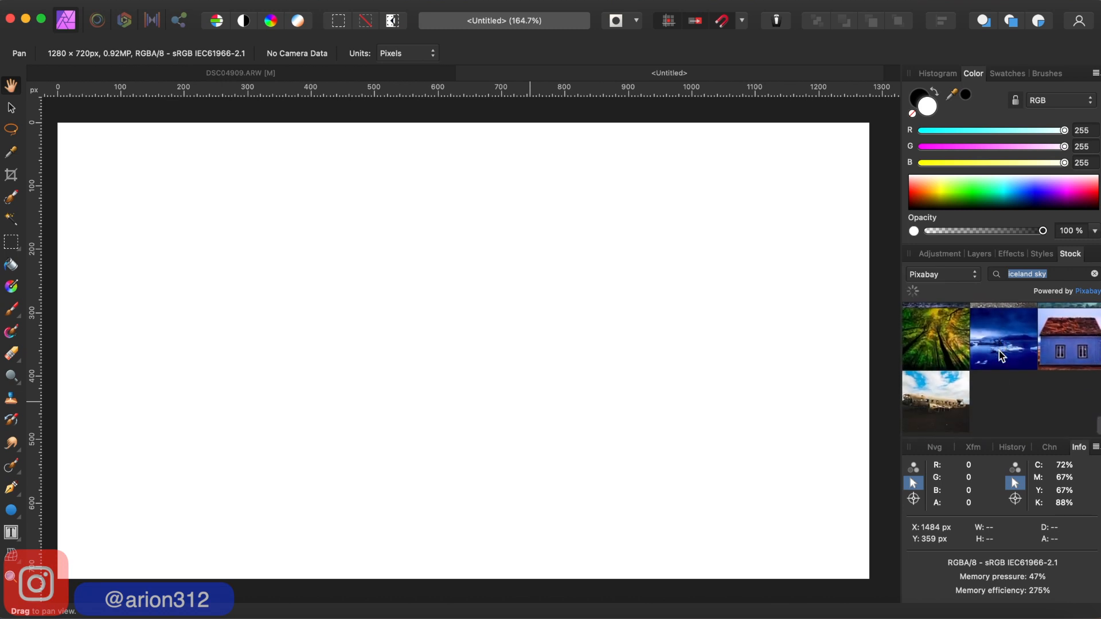
scroll(1000, 344, "down", 4)
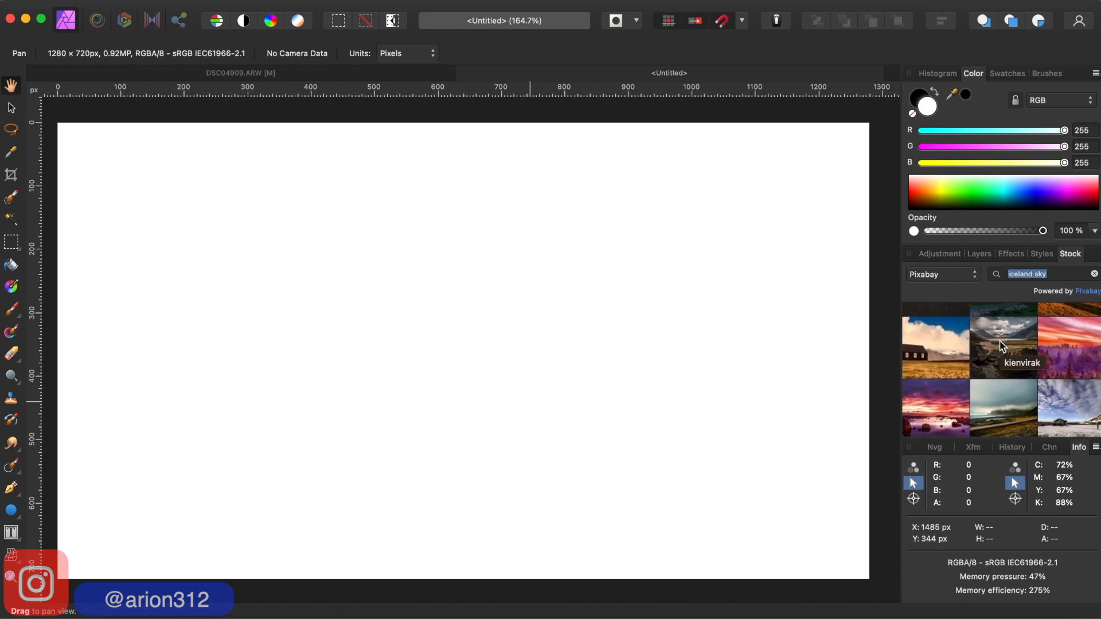
Replace the stock search term and search Pixabay for "iceland overcast"
left_click(1055, 274)
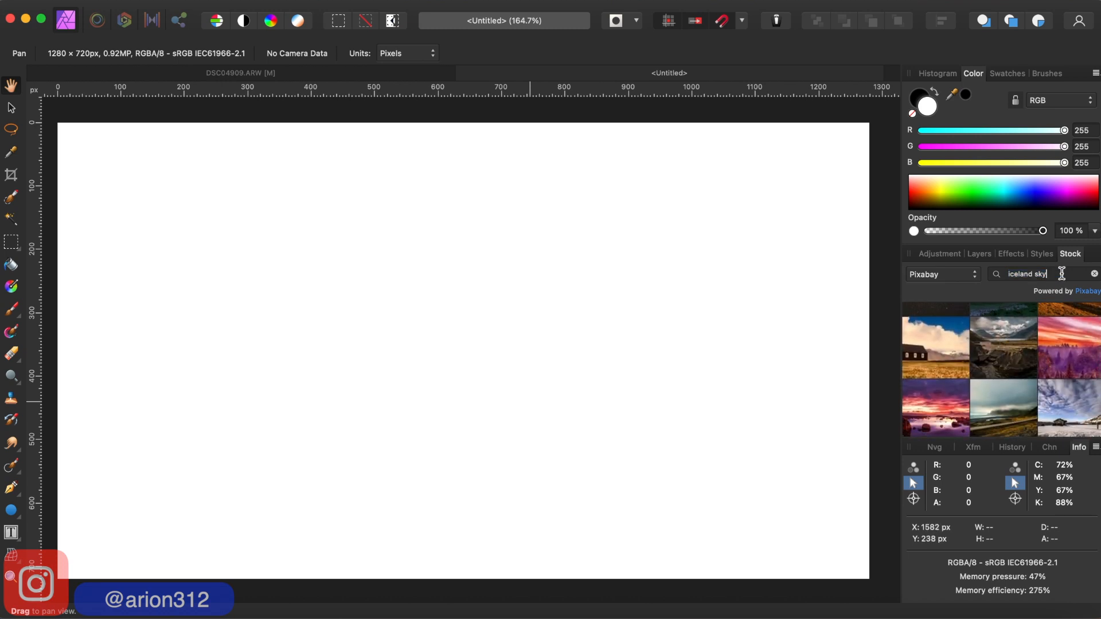
left_click(1094, 274)
type("ic")
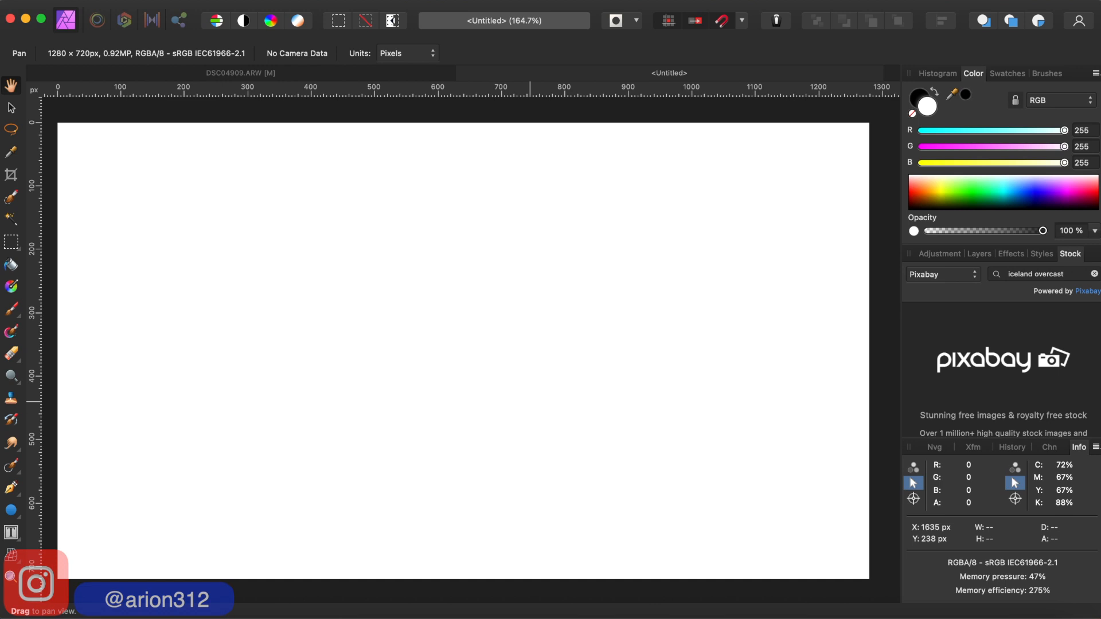
type("eland overcast")
key("Return")
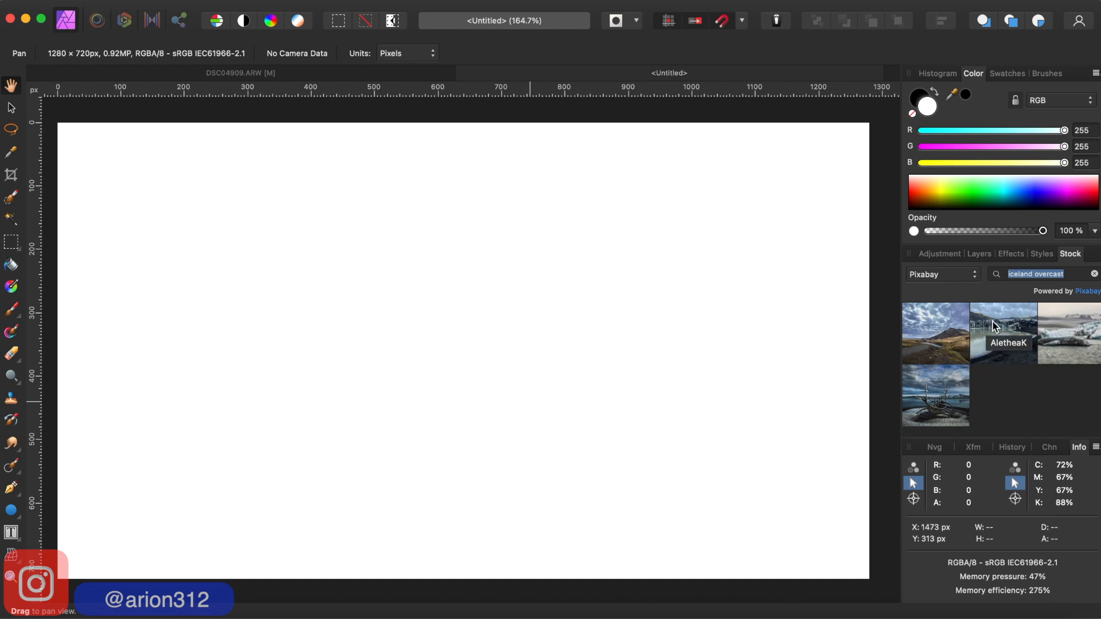
Place the stock photo of the glacier lagoon in the blank document and dismiss its photo credit
left_click_drag(995, 326, 495, 337)
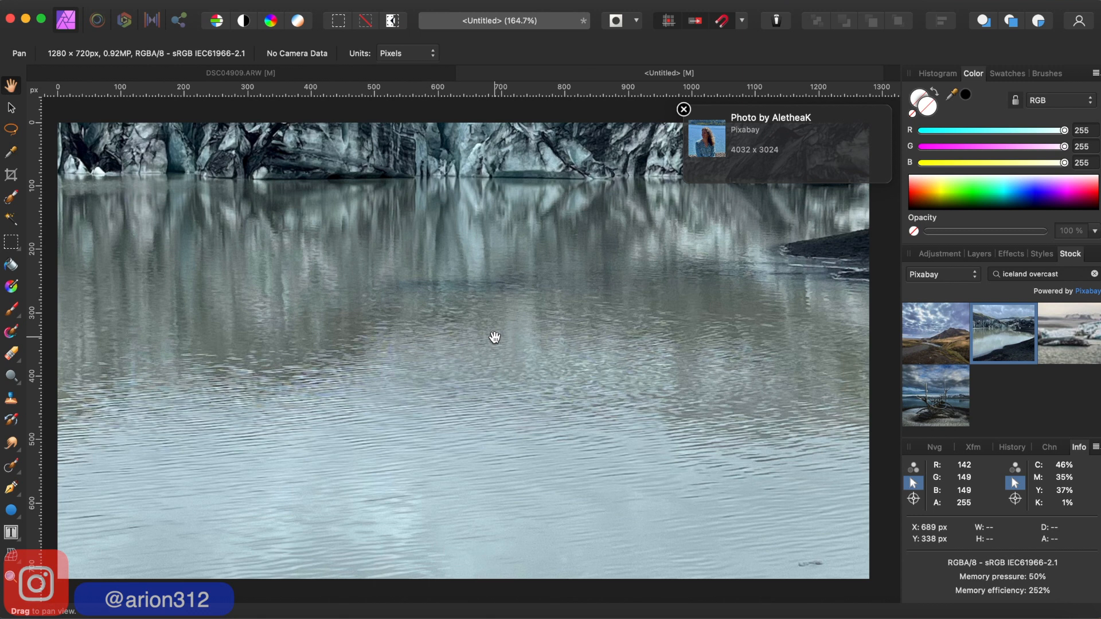
scroll(494, 337, "down", 3)
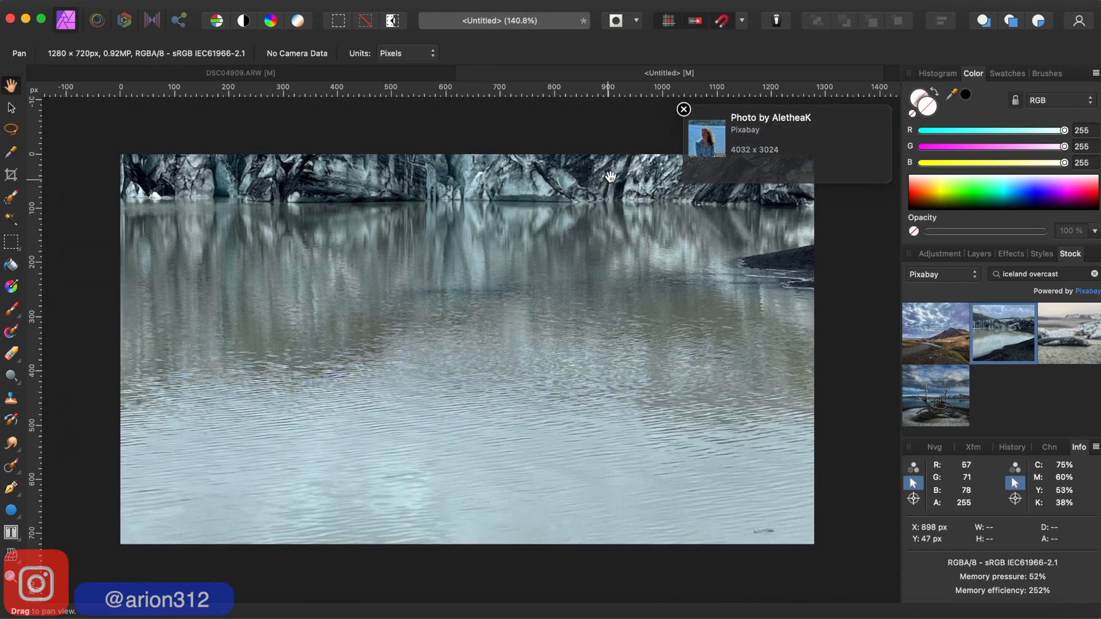
left_click(684, 109)
Scale the placed glacier photo down to 24% so that it matches the canvas height with its cloudy sky in view
scroll(742, 246, "up", 3)
scroll(742, 246, "right", 2)
scroll(743, 246, "up", 3)
scroll(743, 245, "down", 5)
scroll(743, 245, "right", 3)
scroll(743, 245, "down", 5)
scroll(744, 247, "down", 1)
scroll(745, 246, "right", 3)
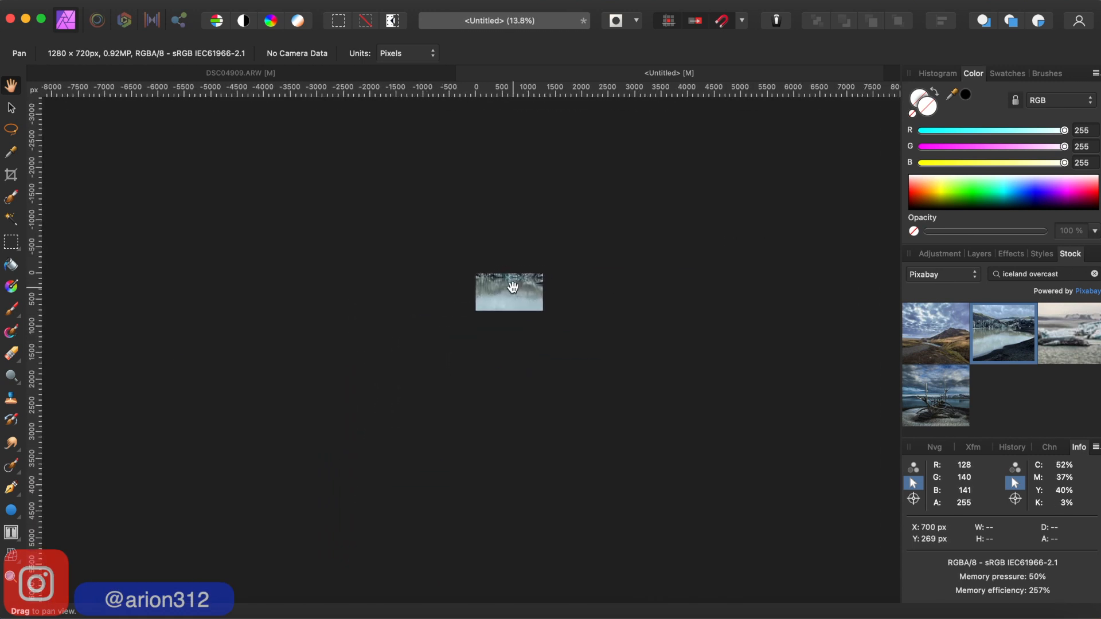
key("v")
left_click(512, 290)
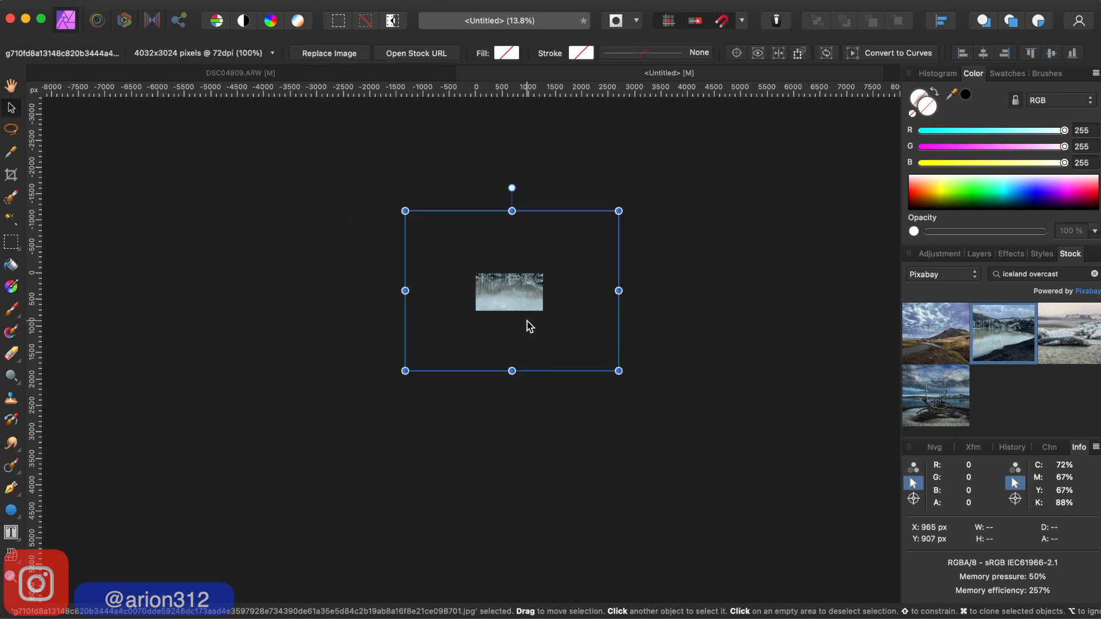
scroll(527, 325, "up", 3)
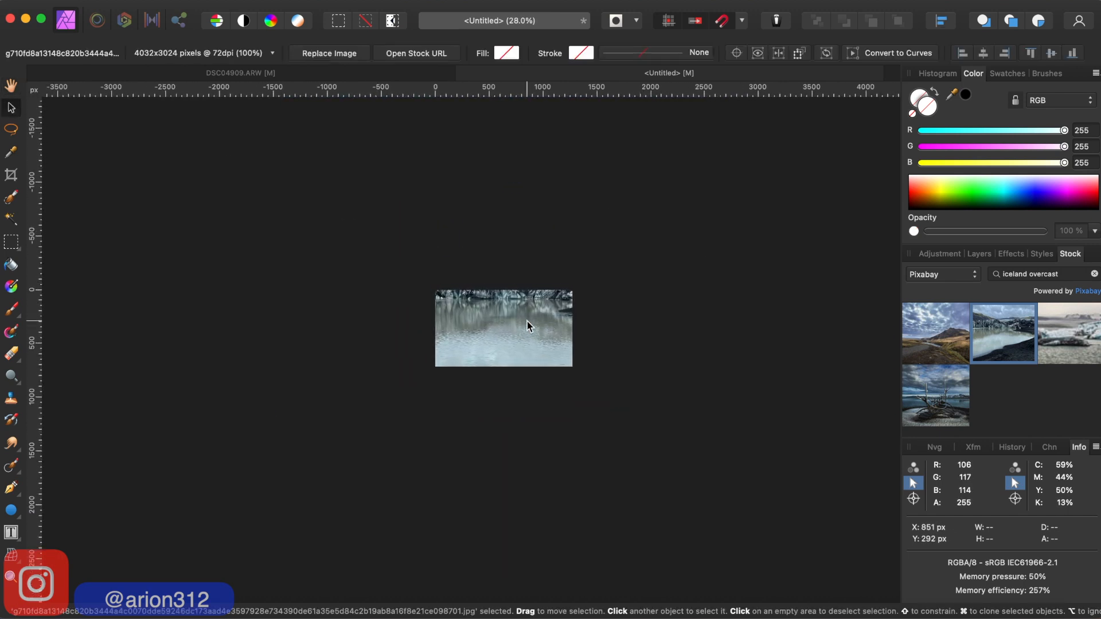
left_click_drag(727, 171, 575, 314)
left_click_drag(292, 489, 457, 356)
scroll(453, 362, "up", 10)
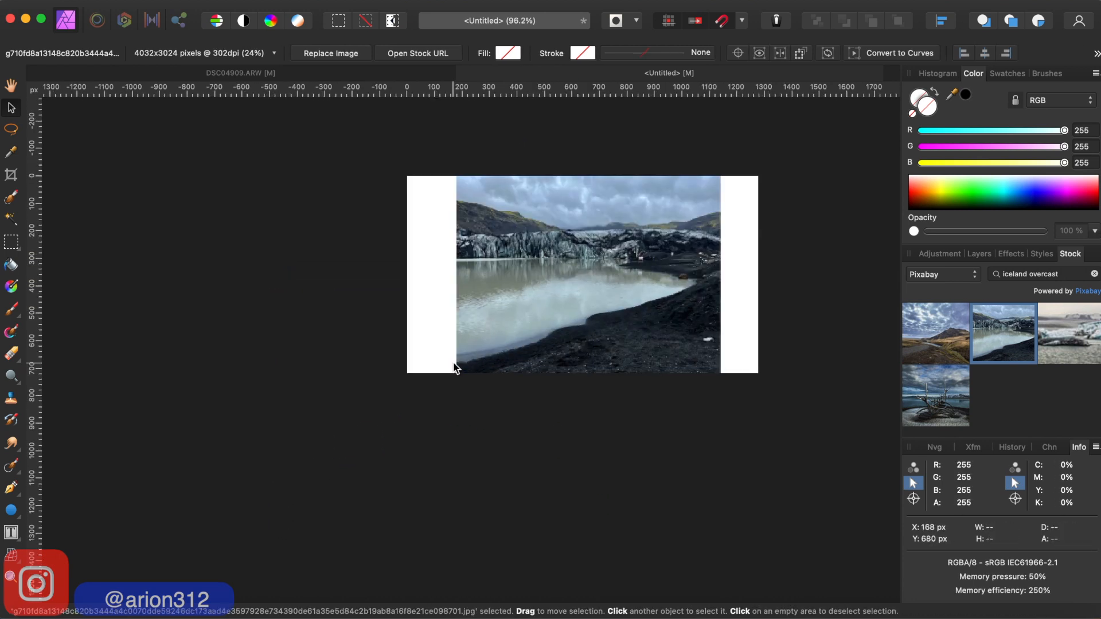
scroll(453, 362, "up", 5)
scroll(453, 363, "right", 4)
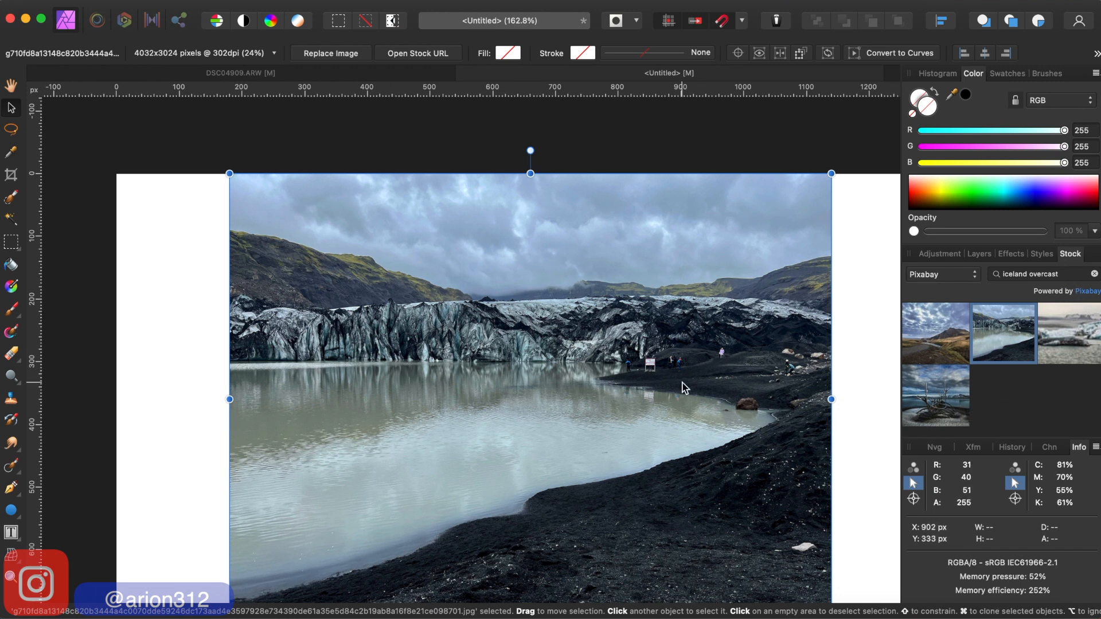
Switch to the DSC04909.ARW document and paste the glacier photo directly above the Background layer
left_click(236, 72)
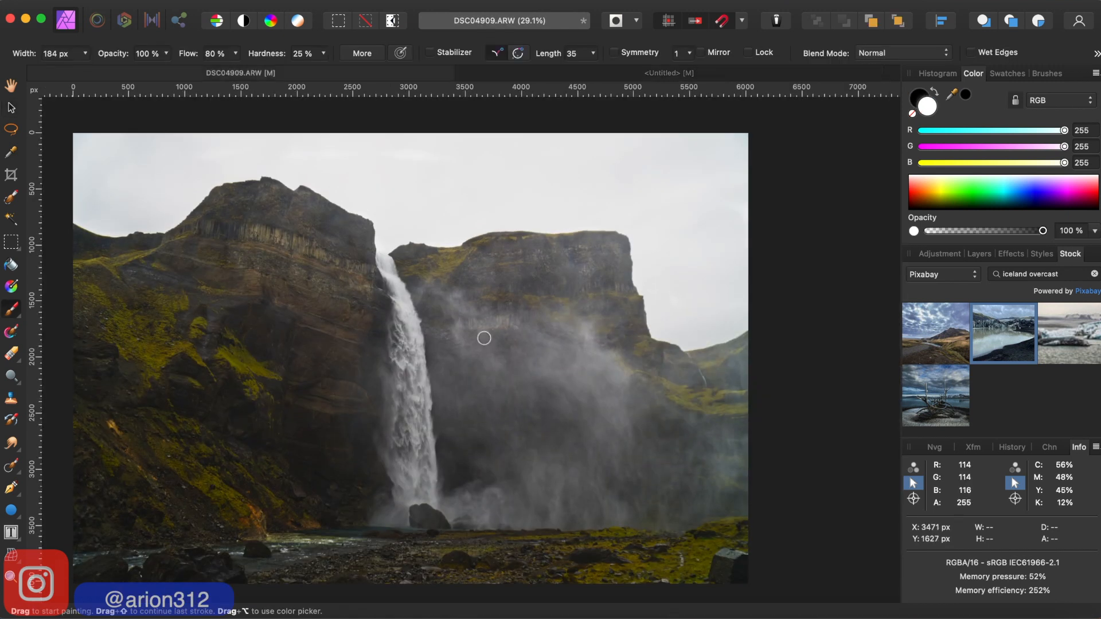
left_click(978, 253)
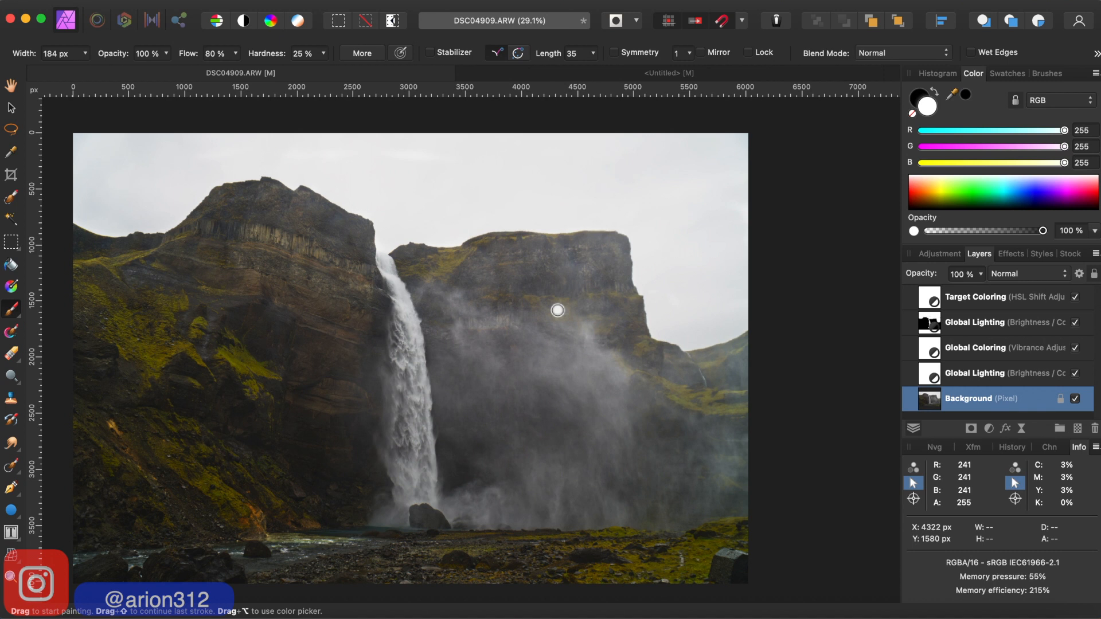
key("super+v")
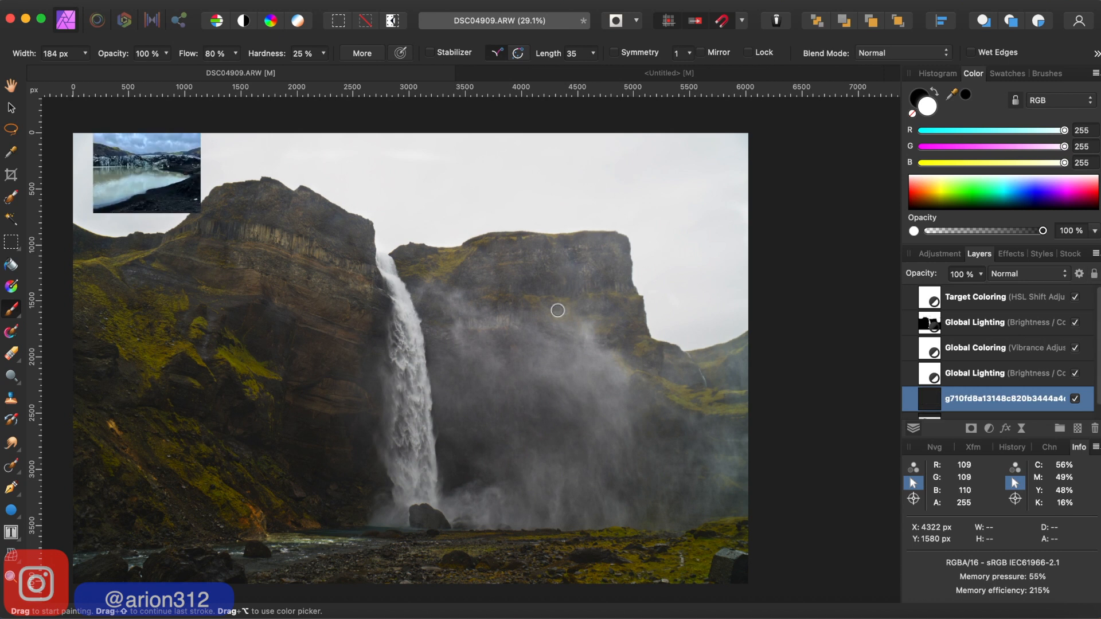
Try aligning the pasted glacier photo with the canvas's top-left corner and enlarging it to 150% to span the canvas width, and delete it
left_click(11, 109)
left_click_drag(129, 171, 111, 170)
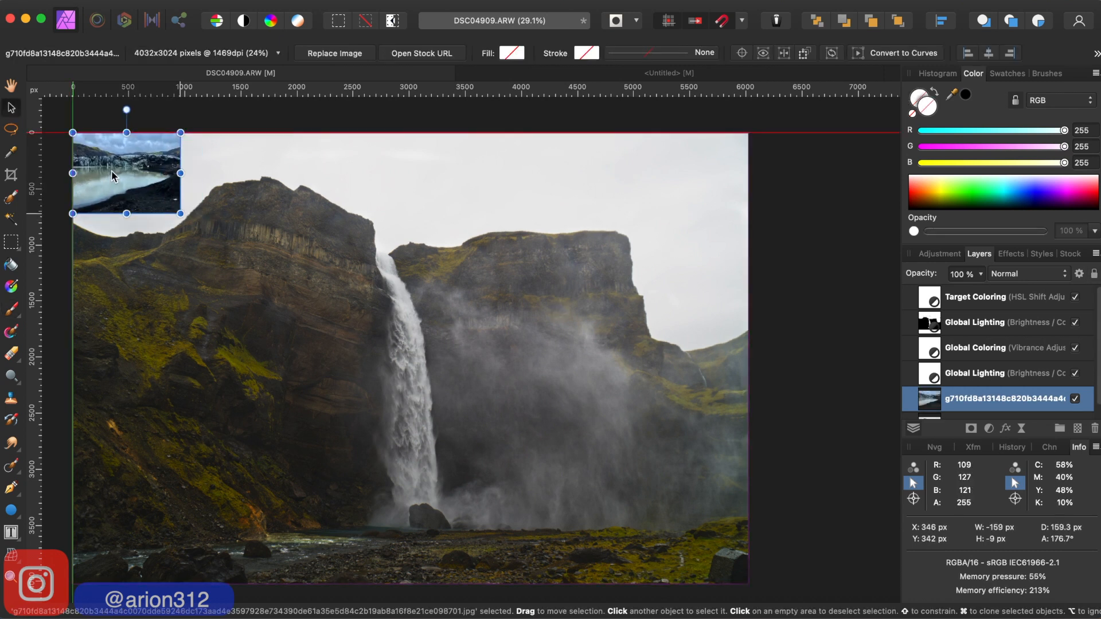
left_click_drag(180, 214, 779, 455)
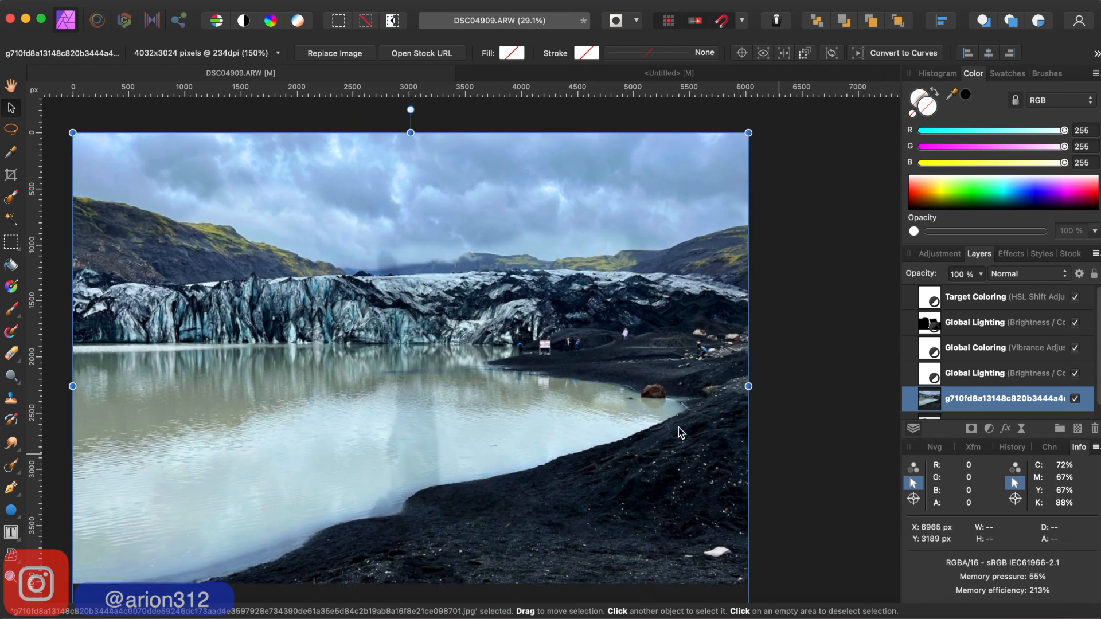
scroll(594, 424, "down", 2)
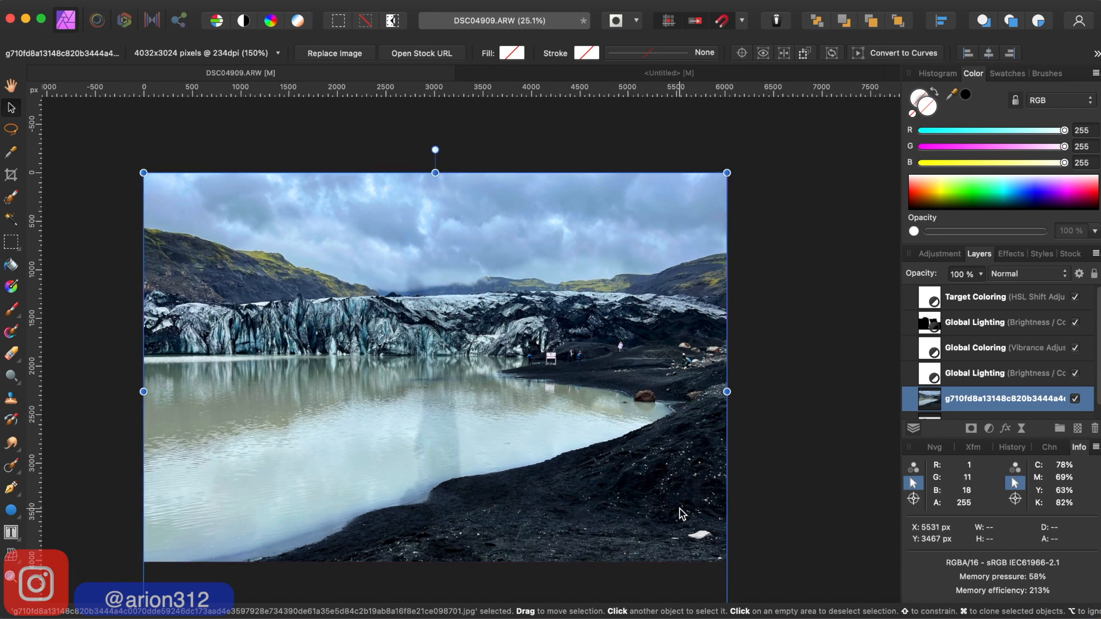
scroll(679, 508, "left", 3)
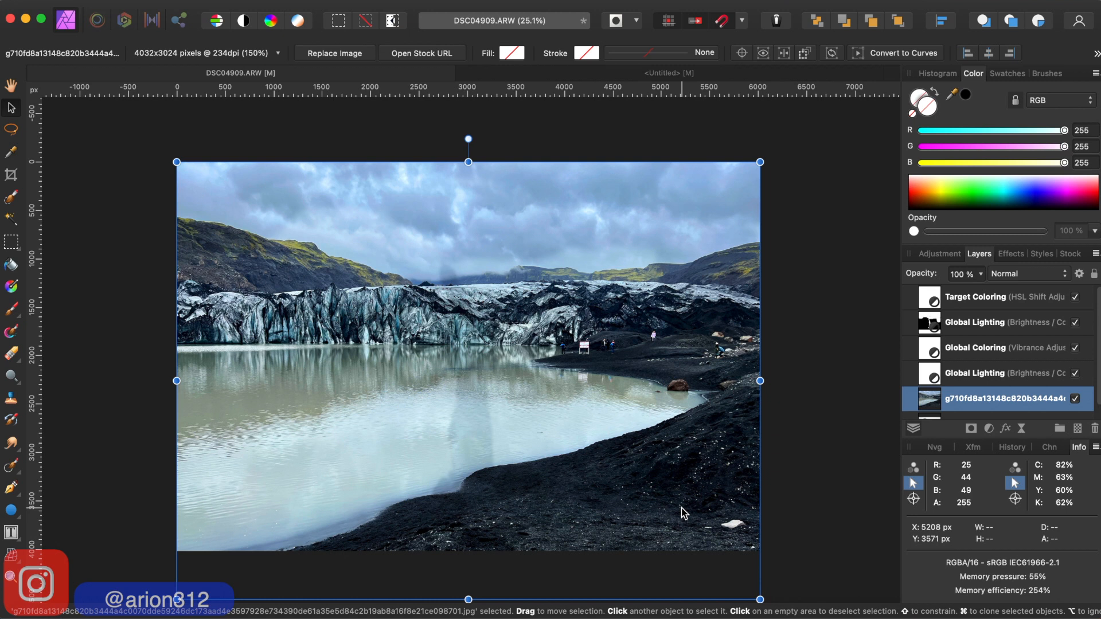
scroll(787, 504, "right", 3)
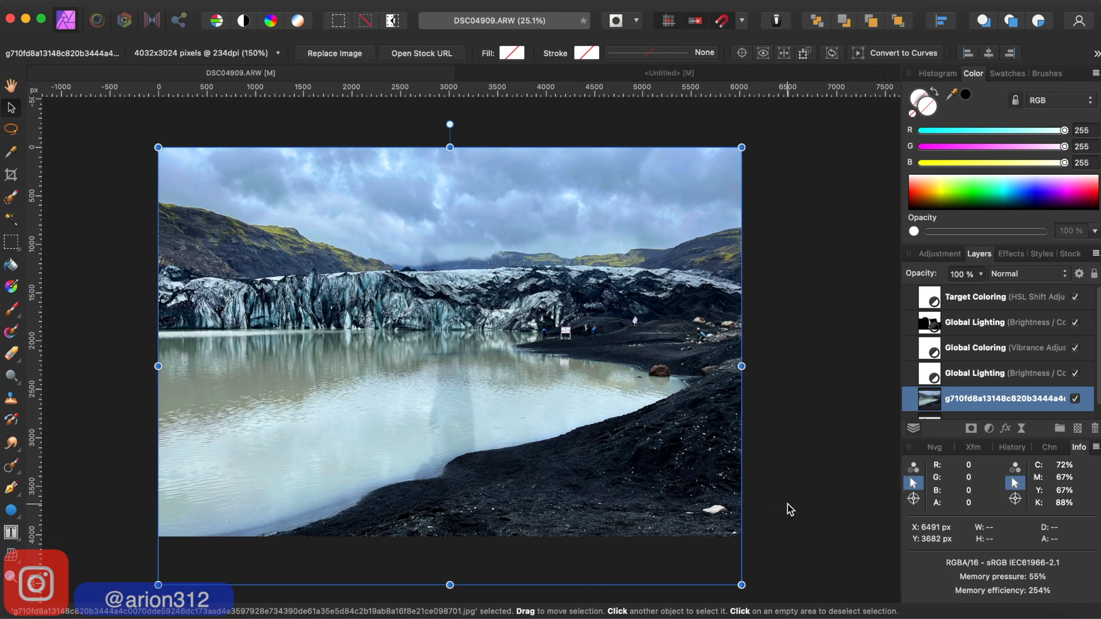
key("Delete")
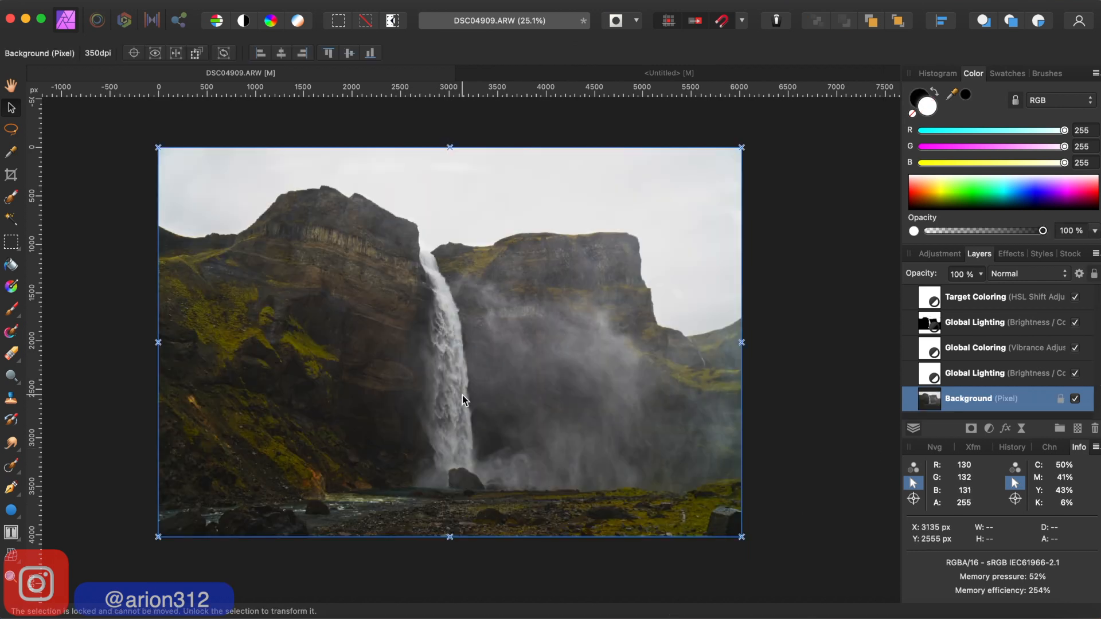
Flood-select the blank sky on the Background layer at 8% tolerance and mask the sky out of the photo
scroll(435, 394, "left", 1)
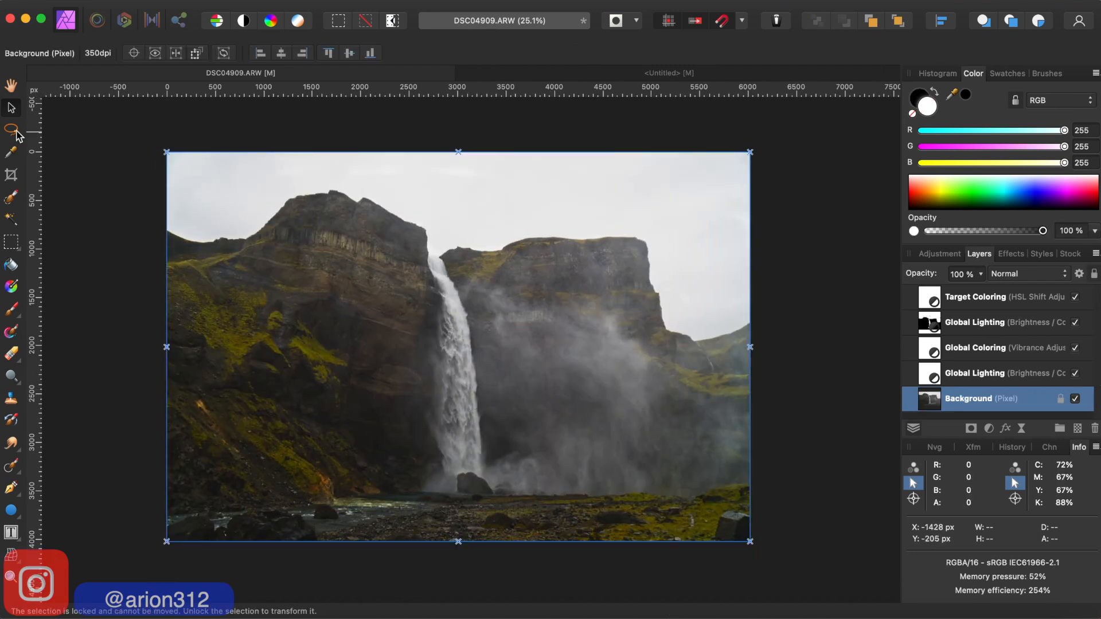
left_click(10, 220)
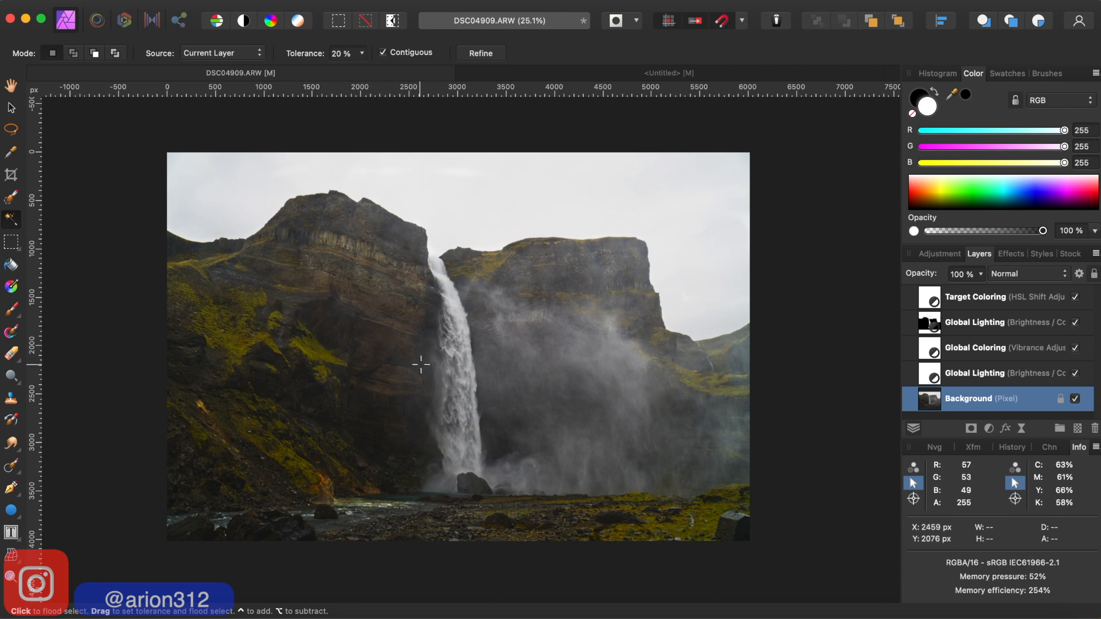
left_click(354, 337)
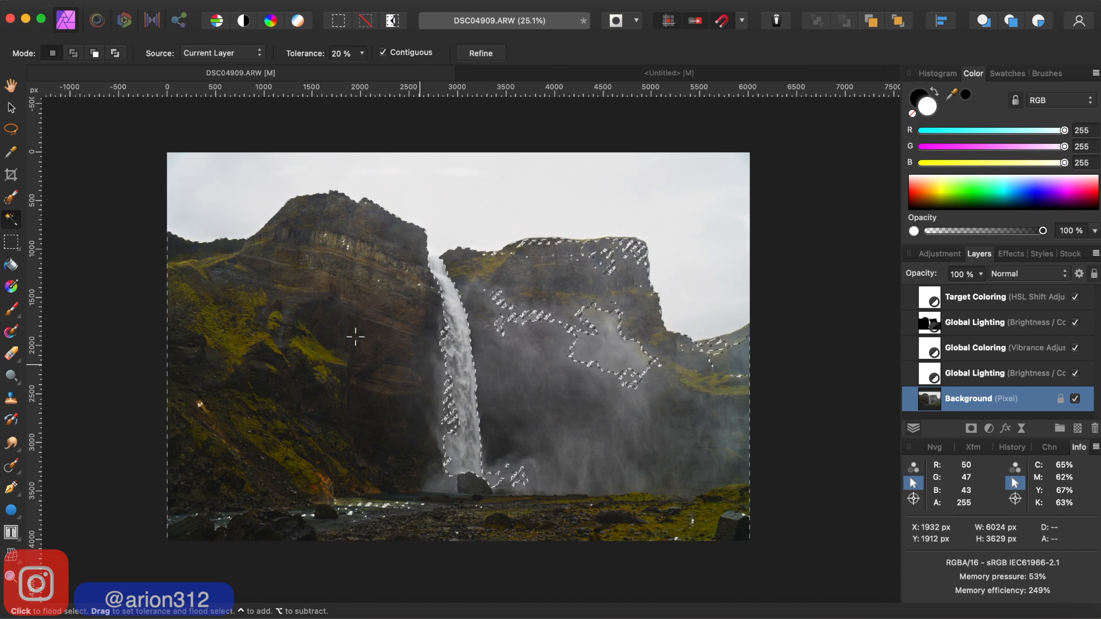
key("super+d")
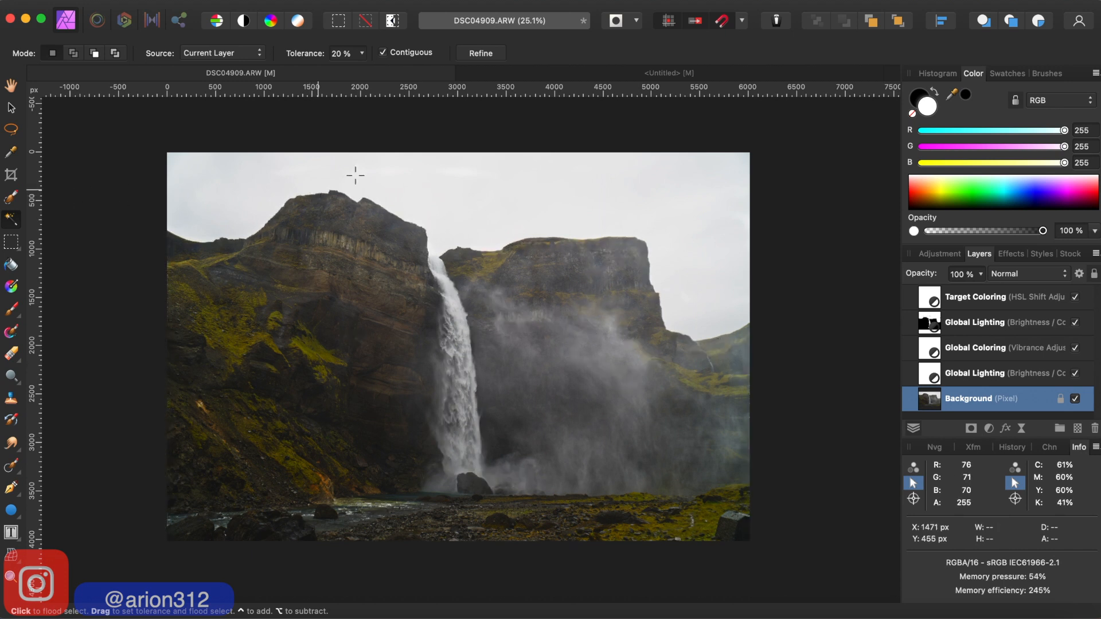
left_click(476, 189)
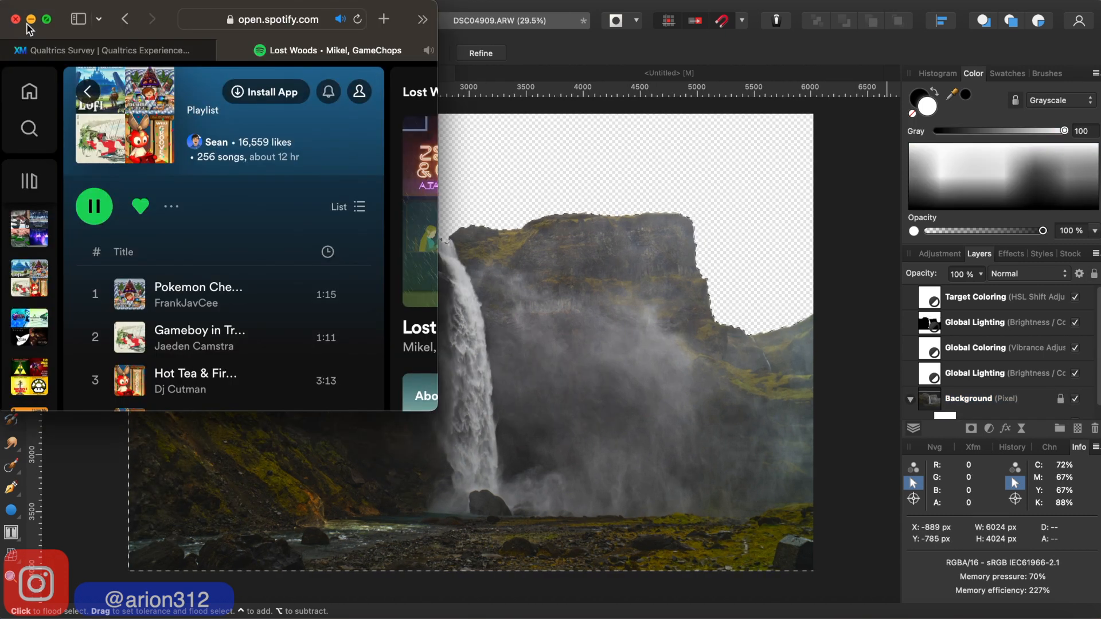
Minimize the Spotify browser window covering the photo and bring the Background layer's mask into view in the layer list
left_click(31, 20)
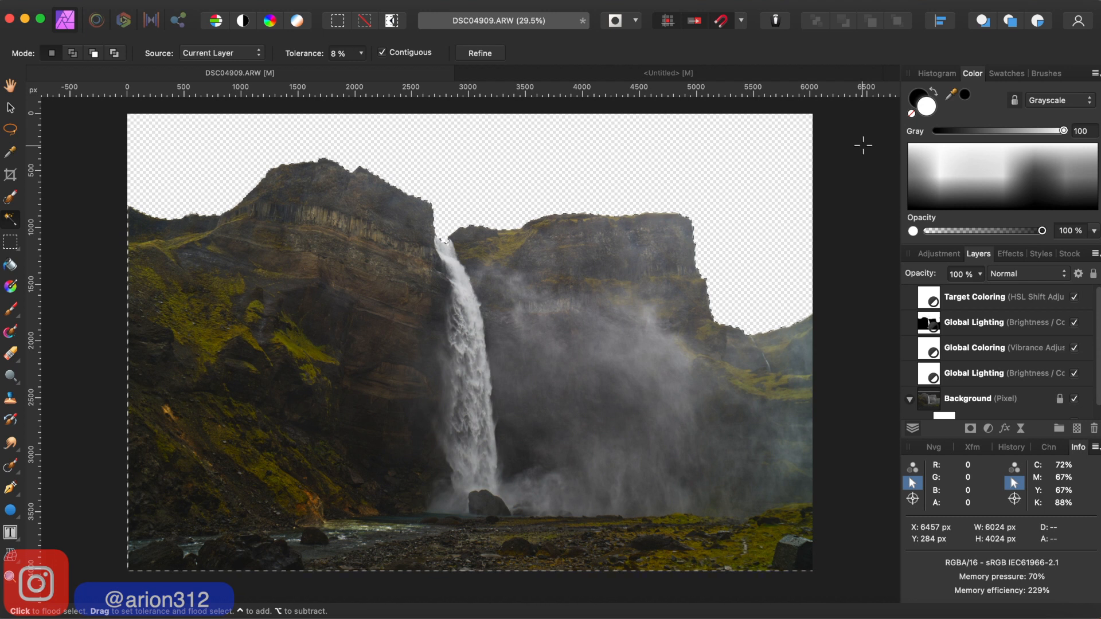
key("XF86AudioLowerVolume")
scroll(987, 383, "down", 1)
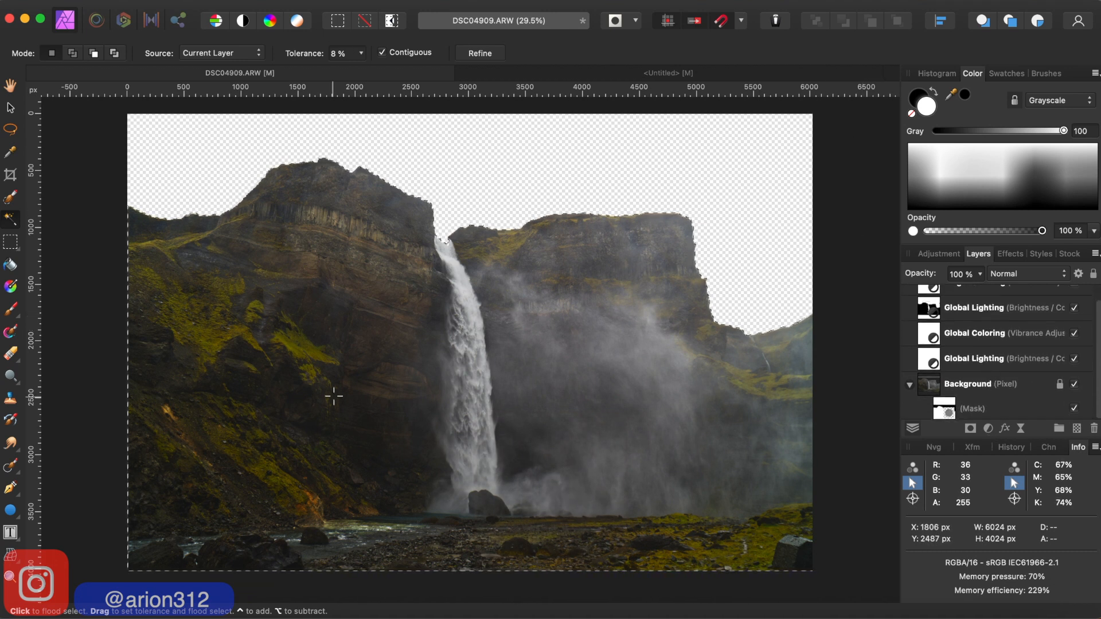
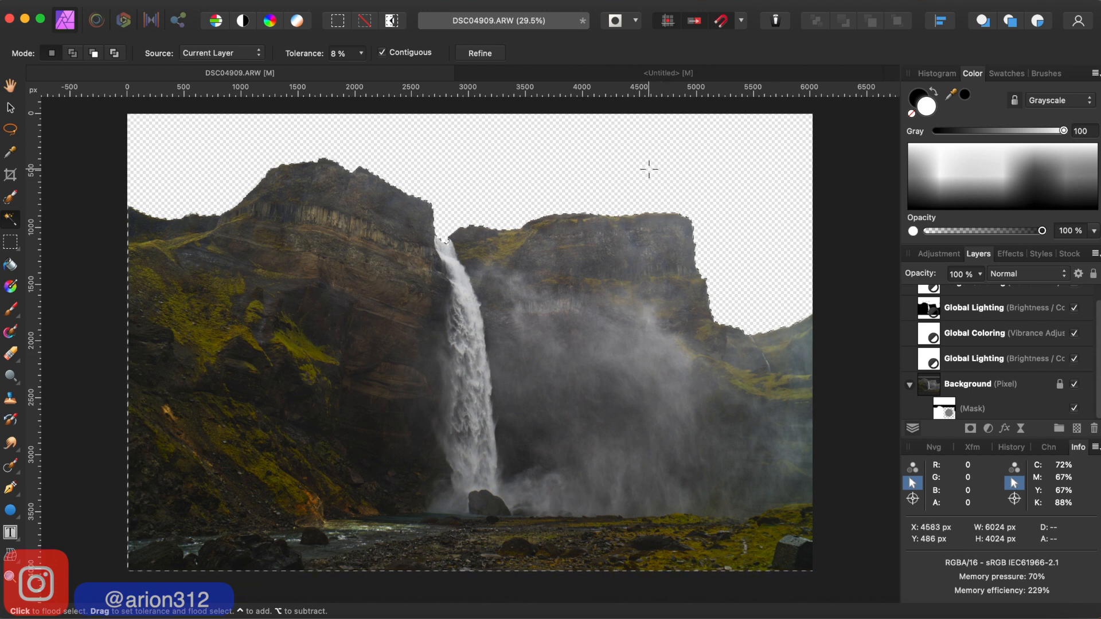
Switch to the untitled document with the glacier photo and search the Pixabay stock library for "iceland sky"
left_click(667, 74)
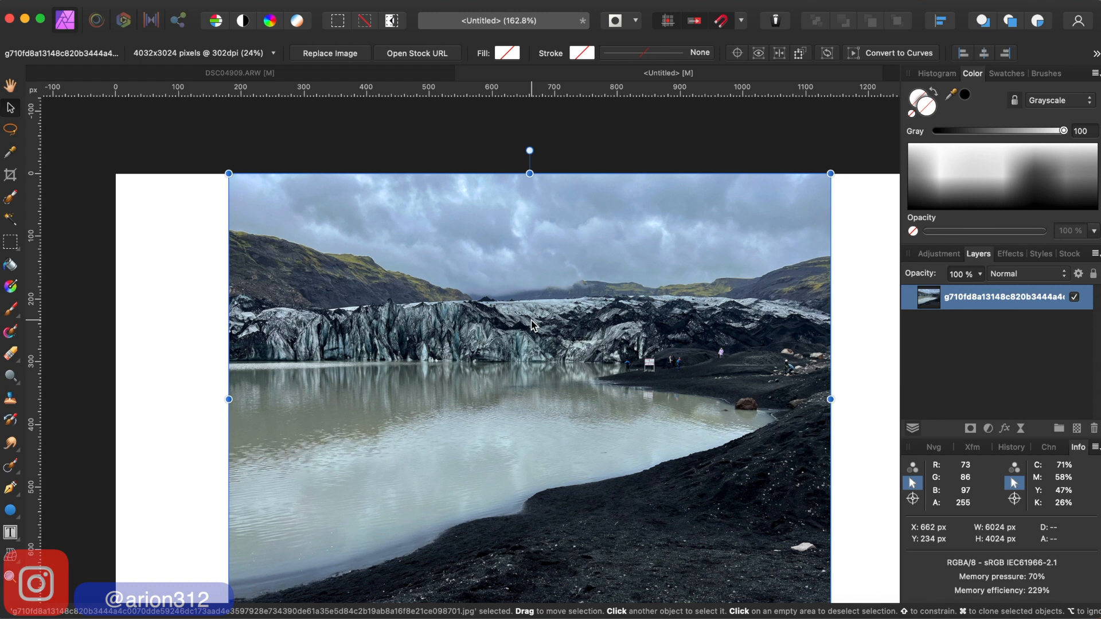
left_click(1069, 253)
left_click_drag(684, 299, 573, 293)
scroll(718, 536, "down", 2)
scroll(718, 536, "right", 2)
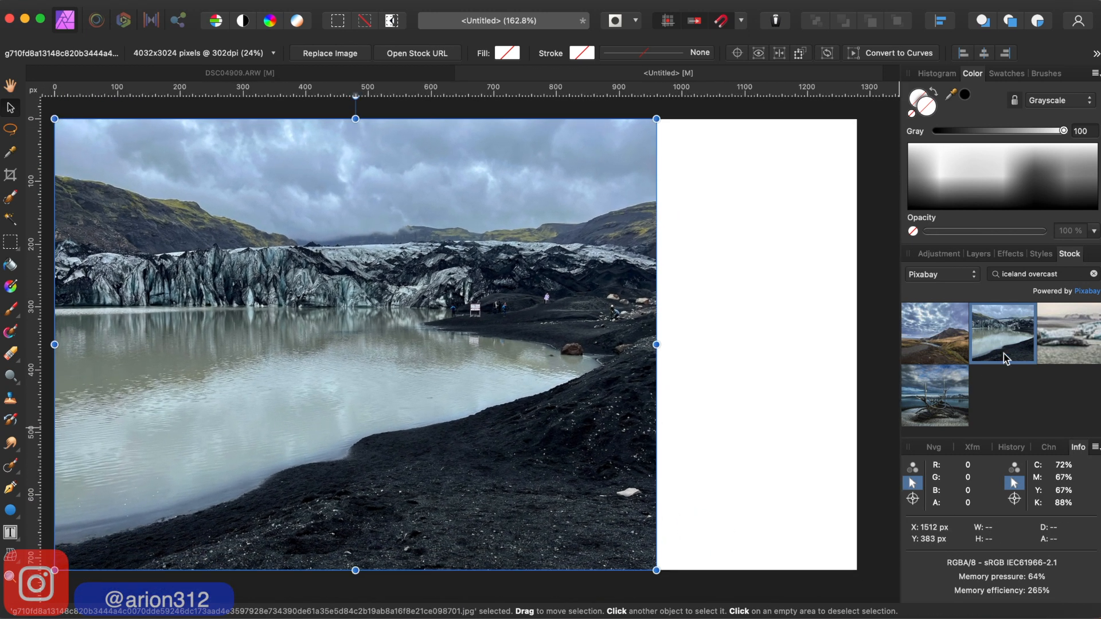
left_click(1060, 274)
left_click_drag(1060, 274, 1042, 272)
key("BackSpace")
type("sky")
key("Return")
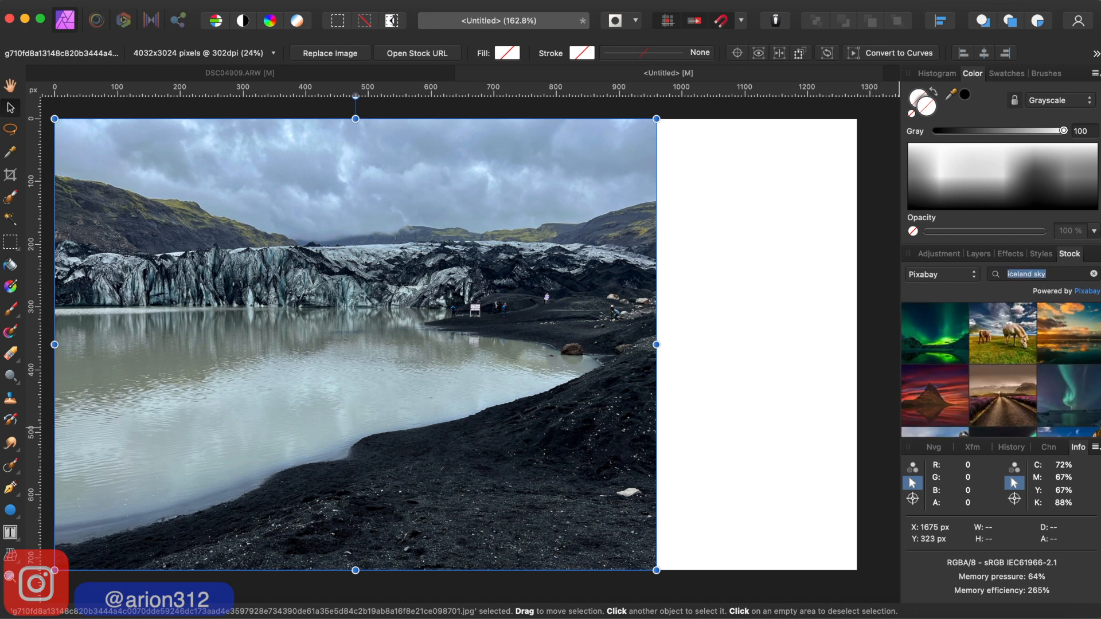
Look through the Iceland sky stock results for a photo with a suitable overcast sky
scroll(1044, 393, "down", 5)
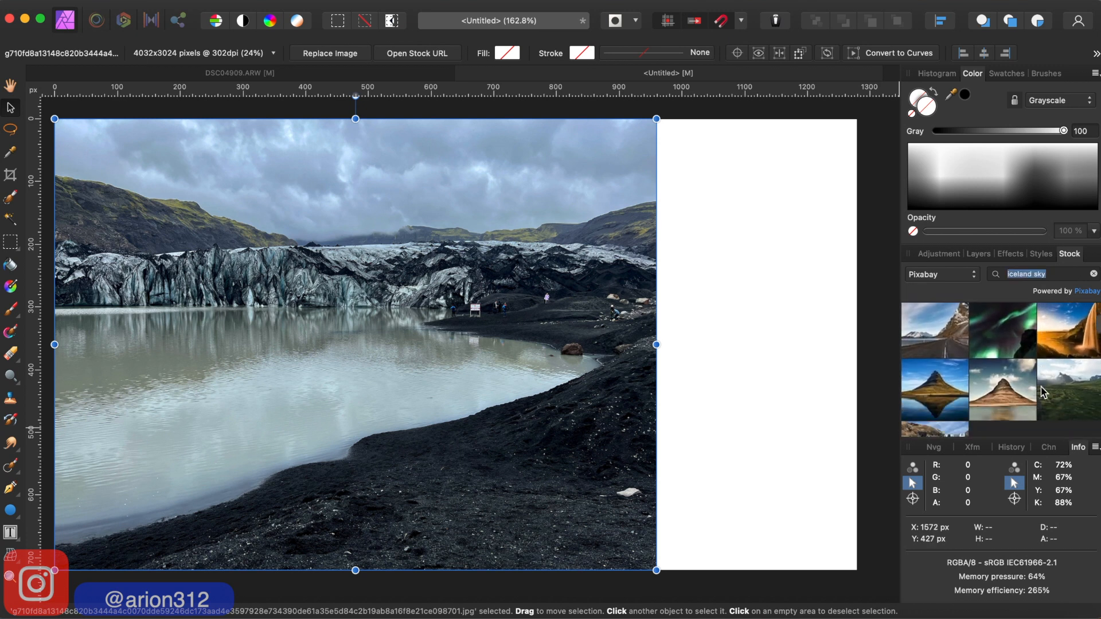
scroll(1043, 393, "down", 2)
scroll(1043, 392, "up", 2)
scroll(1011, 389, "down", 3)
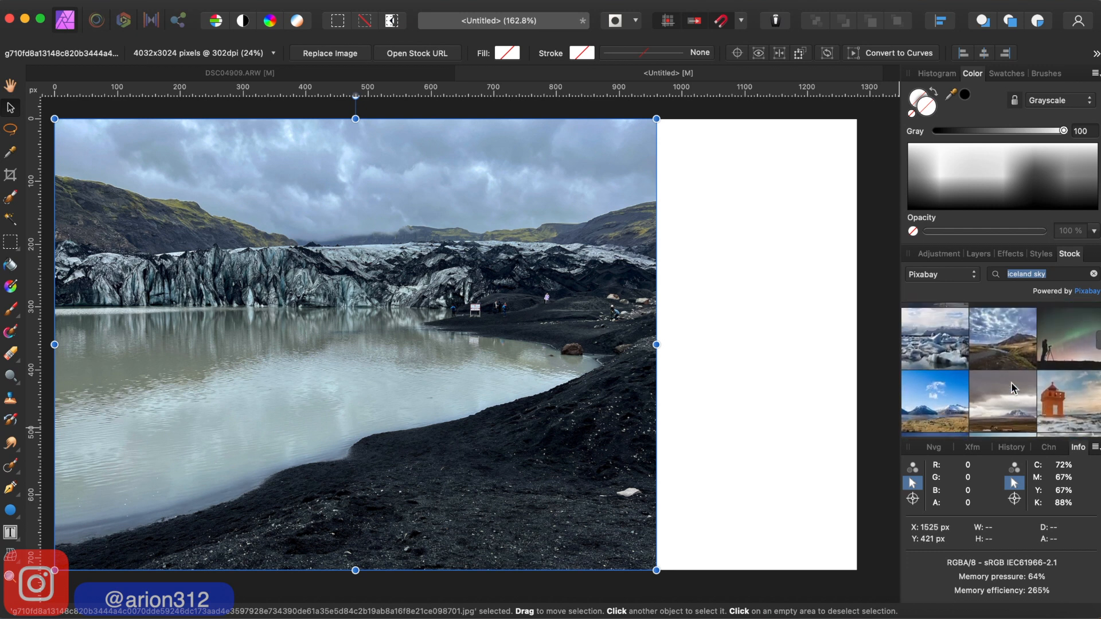
scroll(1010, 382, "up", 1)
scroll(999, 352, "down", 5)
scroll(999, 351, "down", 8)
scroll(998, 354, "down", 2)
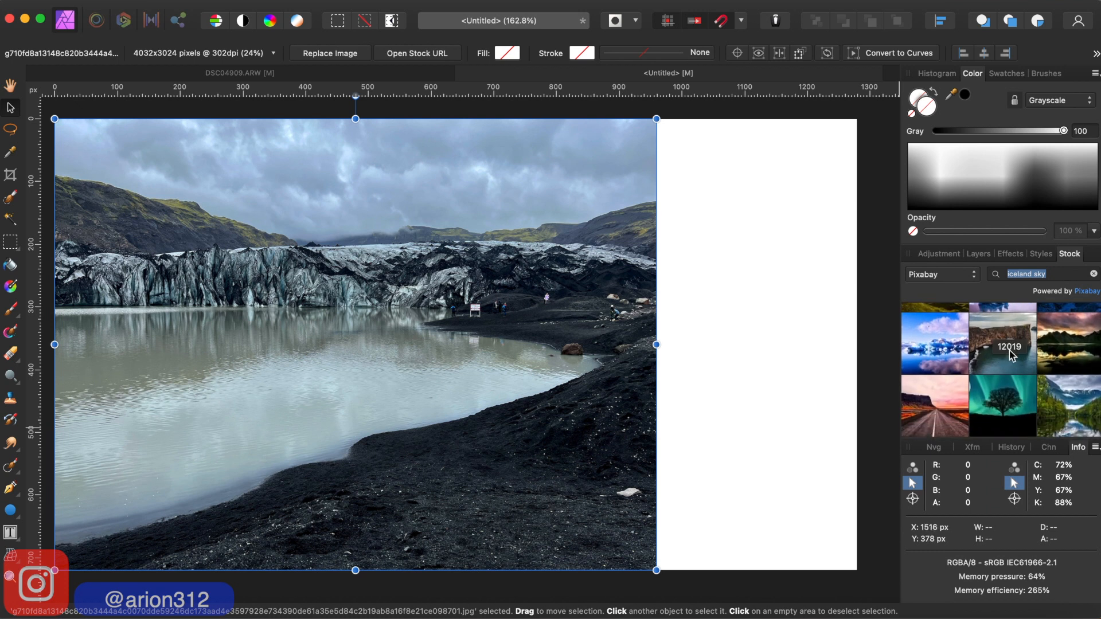
scroll(1000, 351, "down", 5)
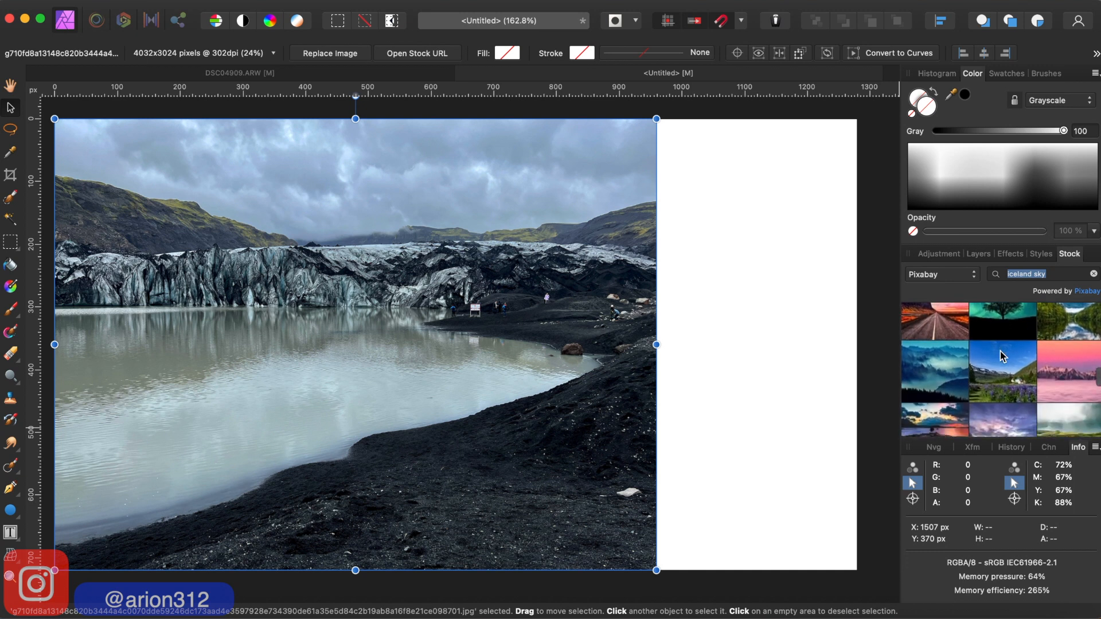
scroll(1000, 352, "down", 5)
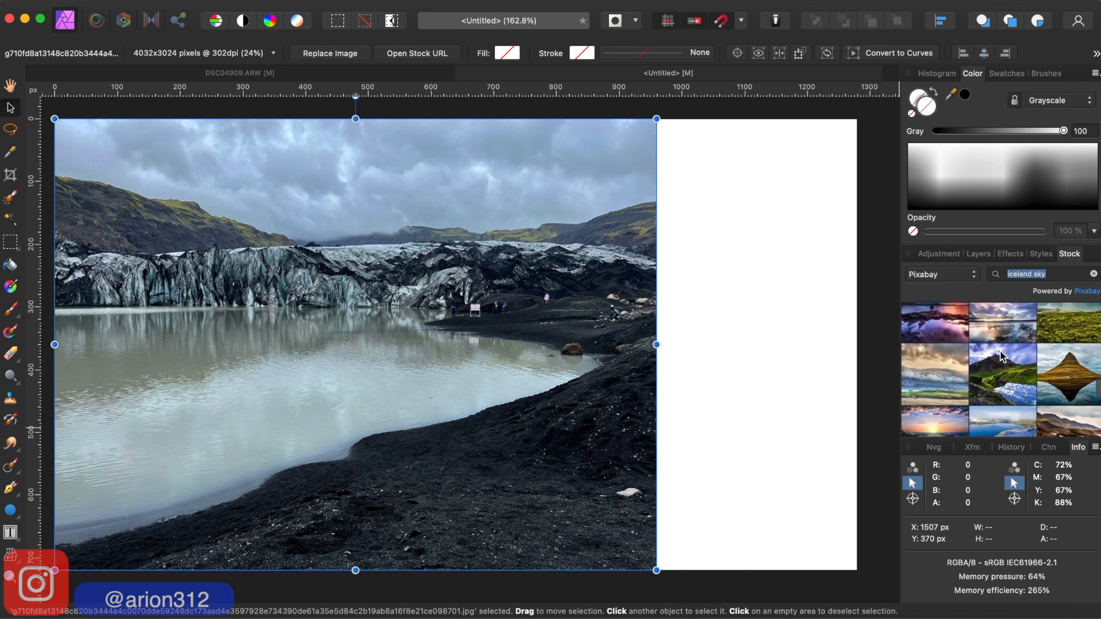
scroll(1000, 352, "down", 5)
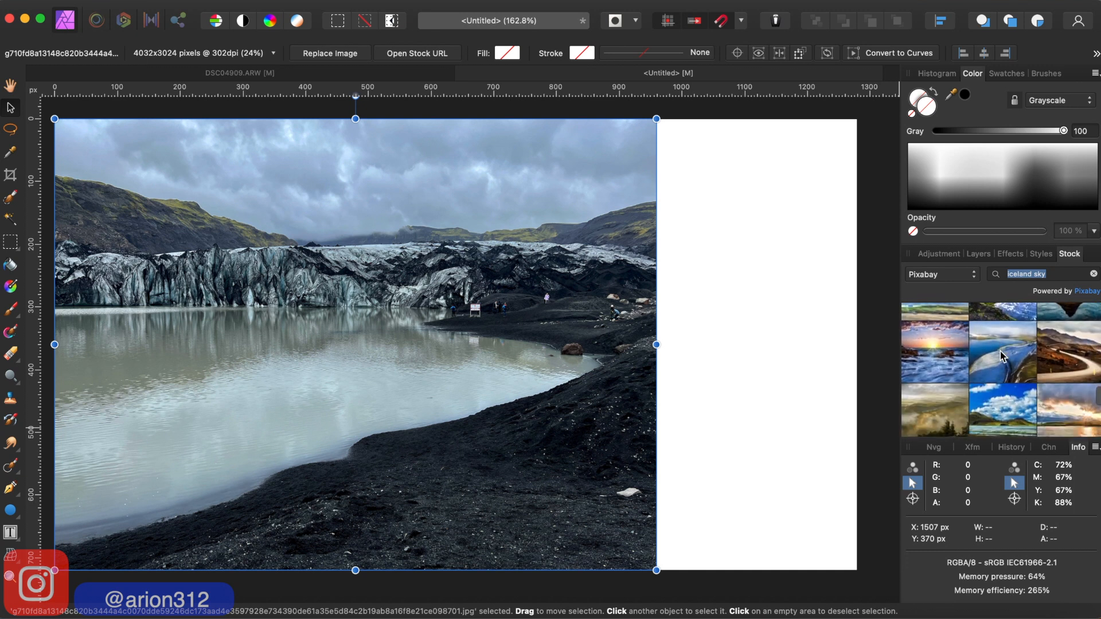
scroll(1001, 356, "down", 3)
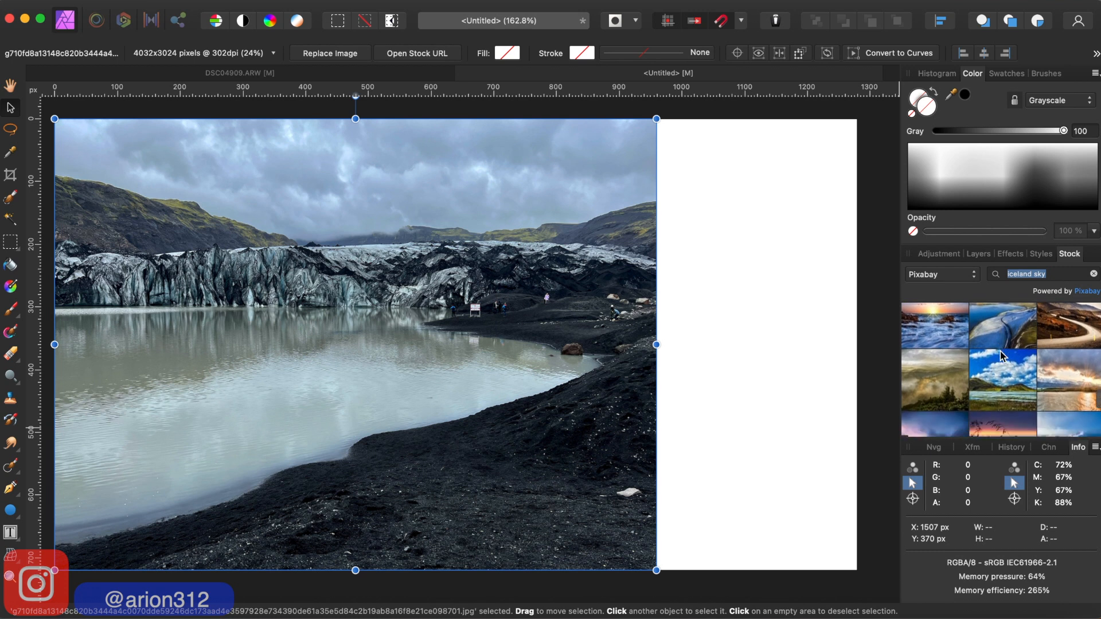
scroll(1000, 353, "down", 3)
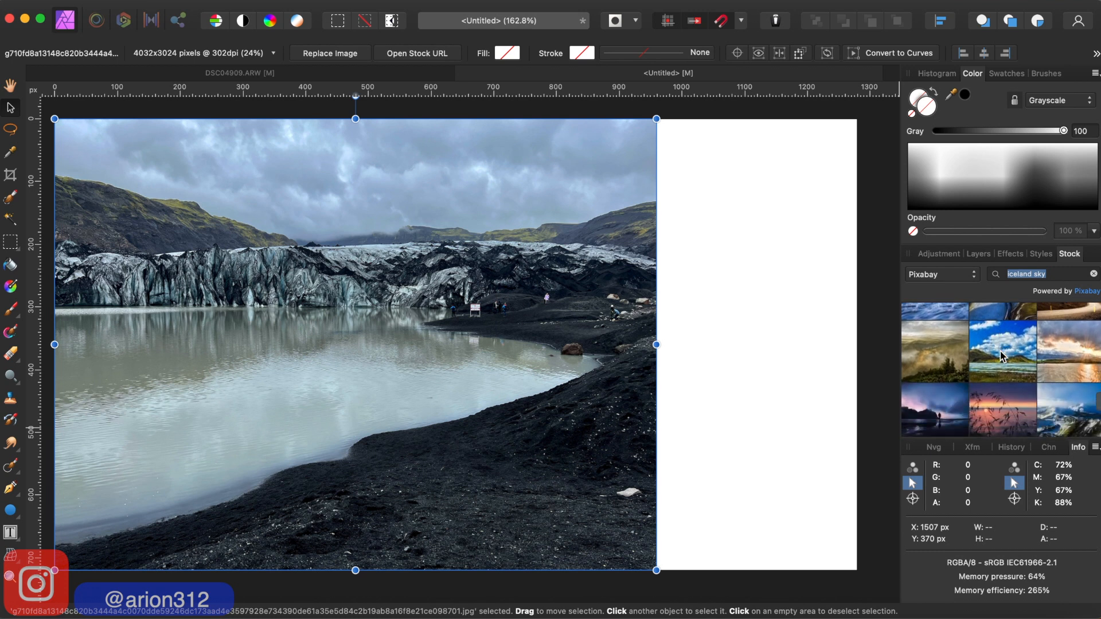
scroll(1000, 354, "up", 2)
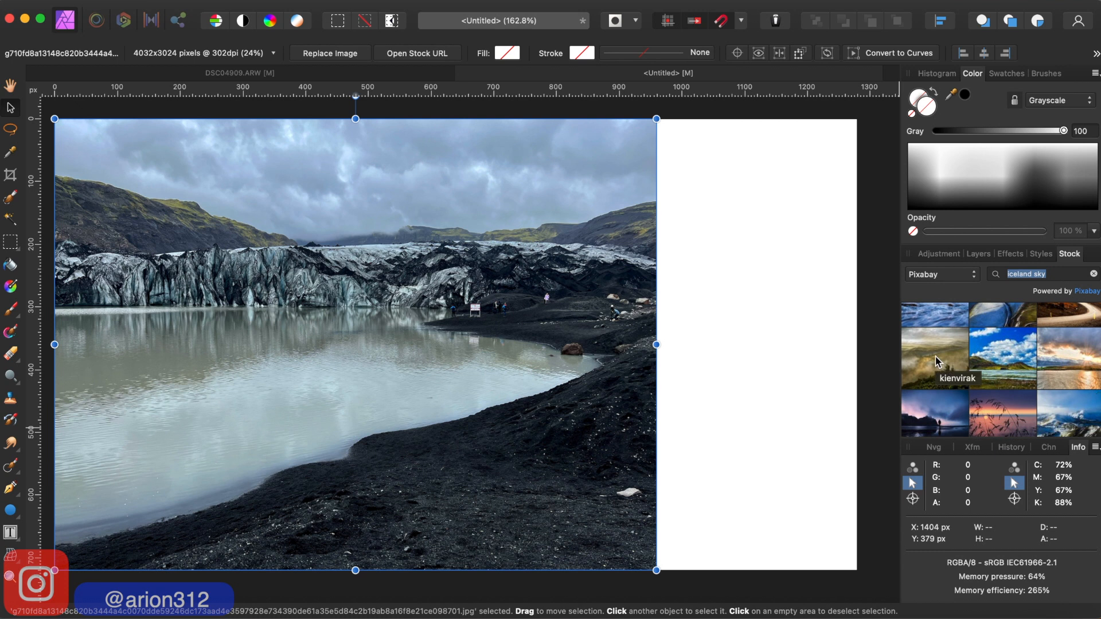
Place the stock photo of misty hills with fir trees in the untitled document and dismiss its photo credit
left_click_drag(905, 350, 724, 337)
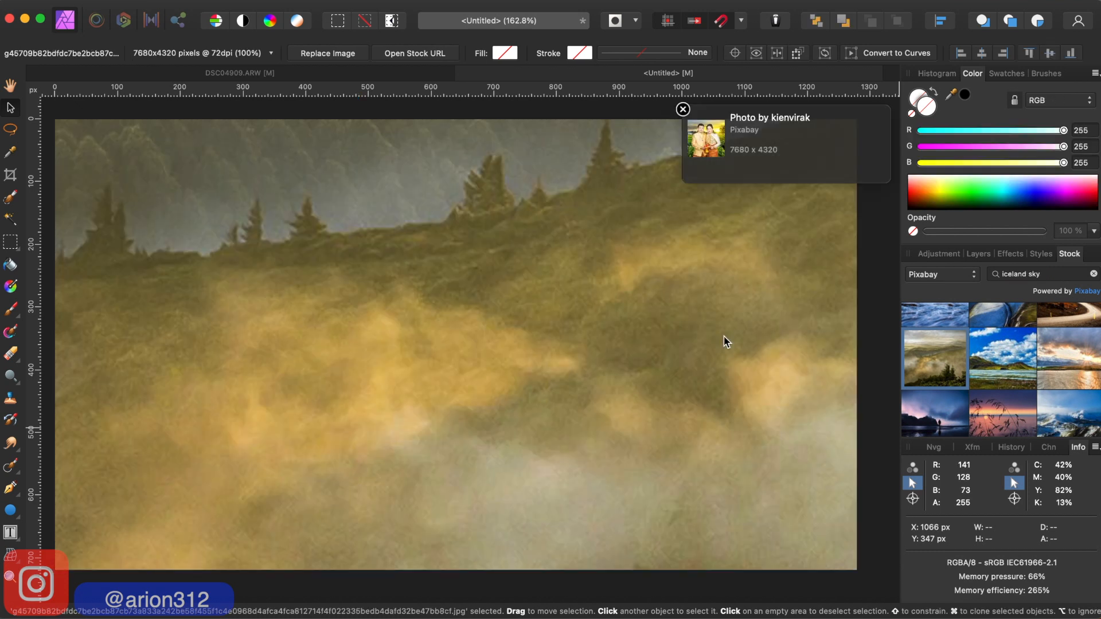
scroll(724, 342, "down", 5)
scroll(724, 343, "right", 9)
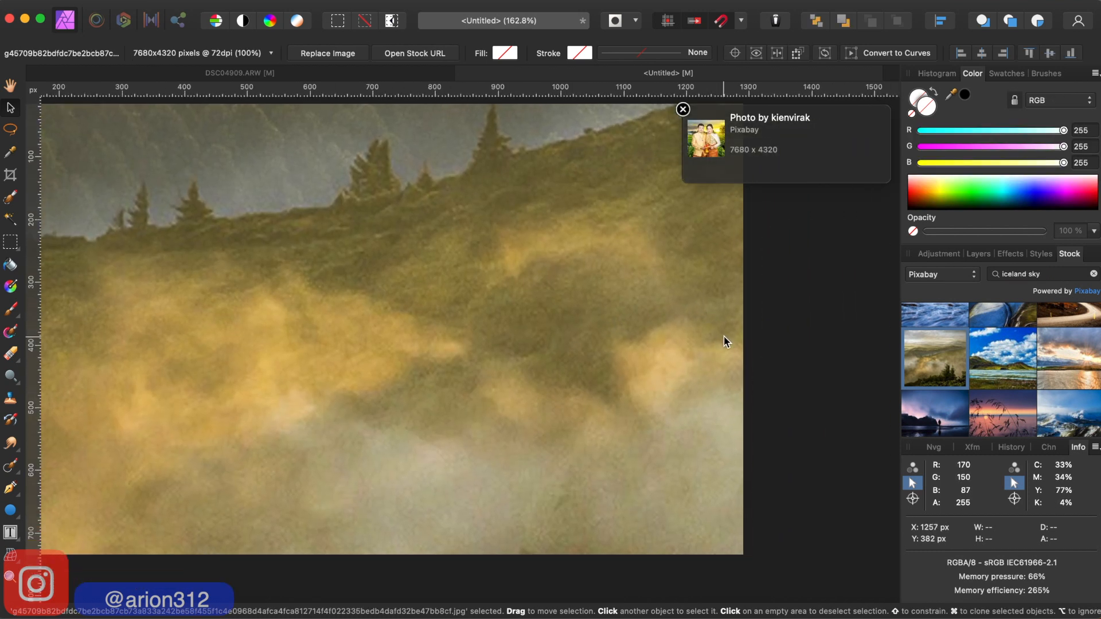
scroll(723, 342, "down", 5)
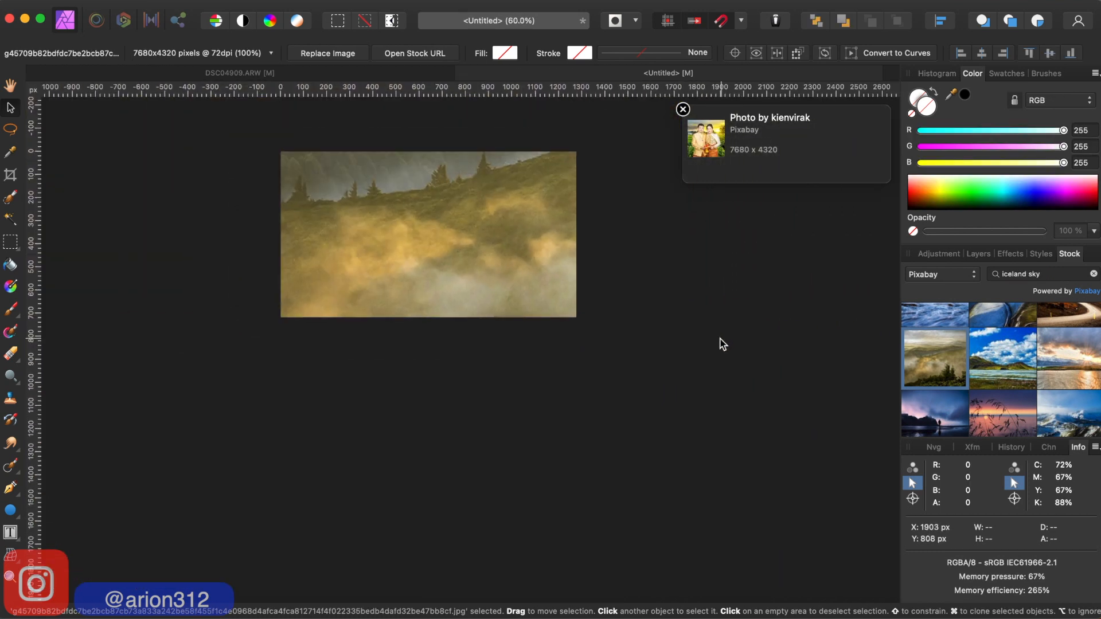
scroll(723, 344, "up", 2)
scroll(724, 344, "left", 2)
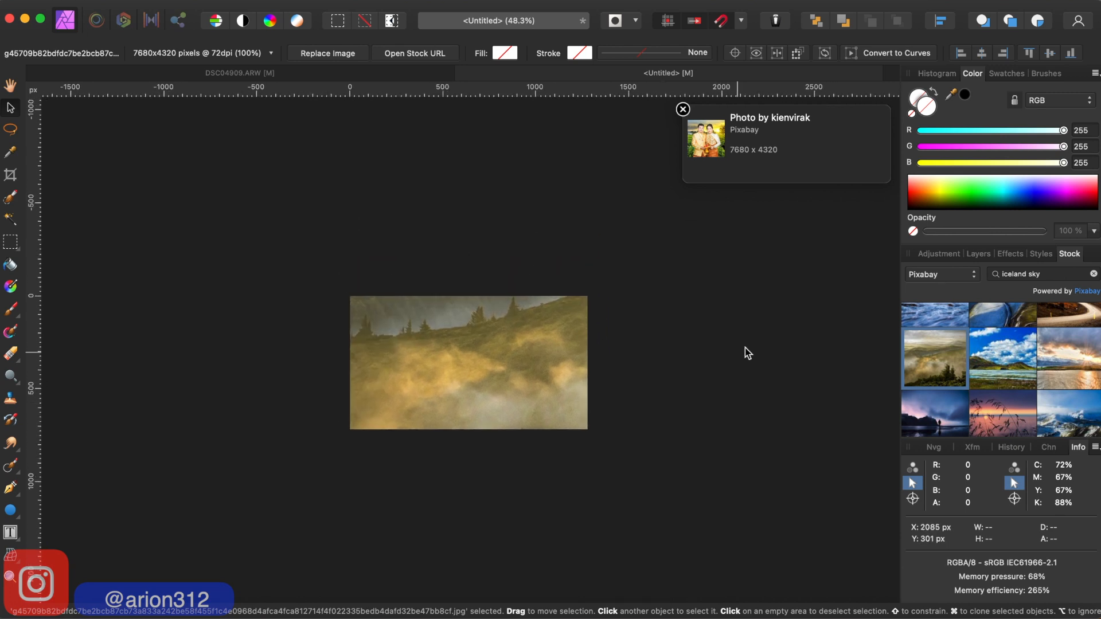
left_click(682, 110)
Scale the placed misty hills photo down to 25%, aligning its top-right corner with the canvas's top-right corner
scroll(634, 214, "down", 4)
scroll(634, 212, "up", 2)
scroll(635, 212, "right", 2)
left_click_drag(734, 210, 480, 336)
key("super+0")
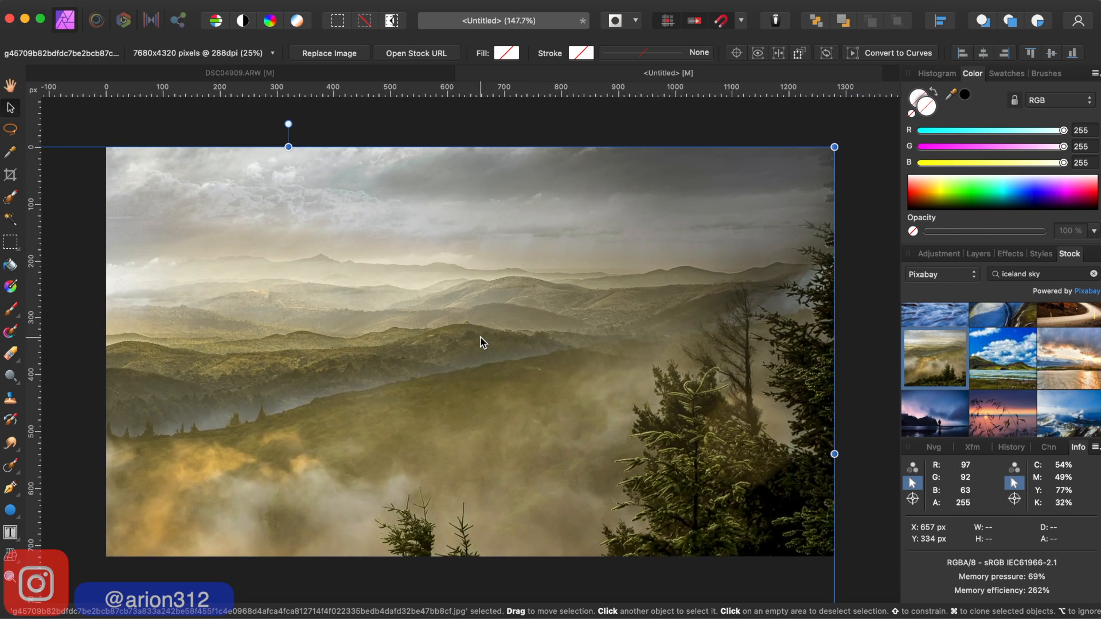
Scale the misty hills photo further down to 17% so that its left edge meets the canvas's left edge
scroll(483, 342, "down", 1)
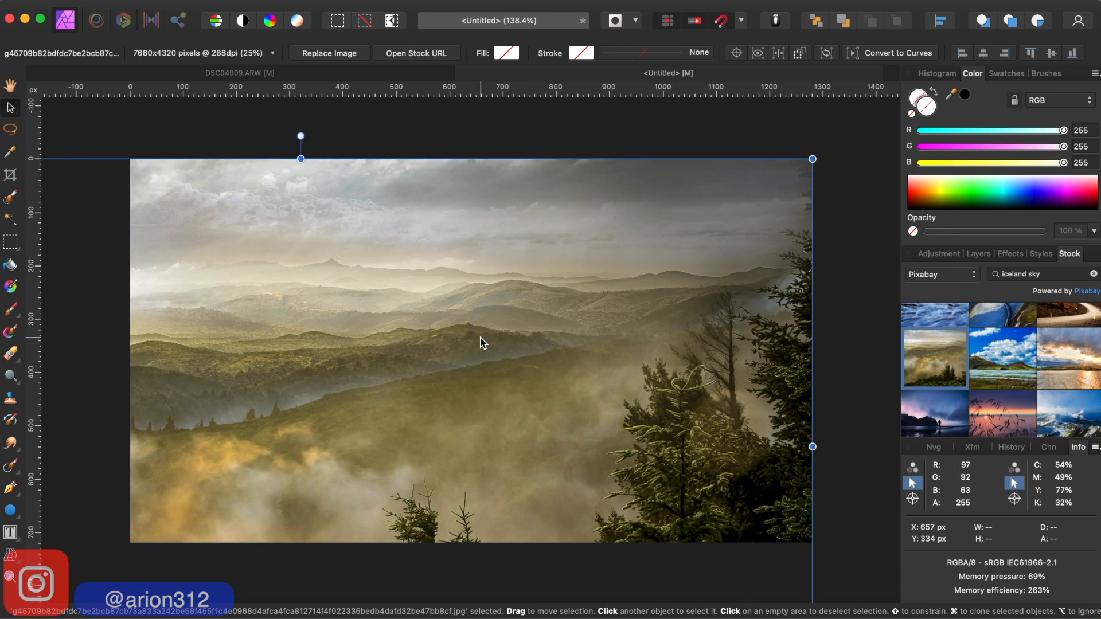
scroll(715, 539, "down", 2)
scroll(716, 539, "left", 2)
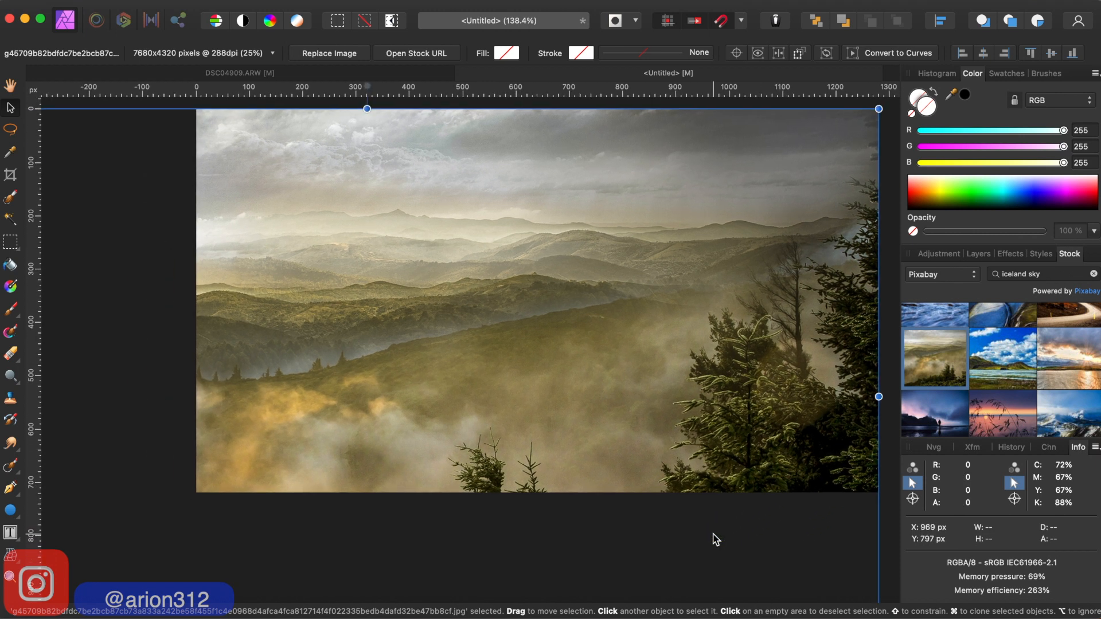
scroll(716, 539, "left", 3)
scroll(716, 539, "up", 1)
scroll(281, 296, "left", 5)
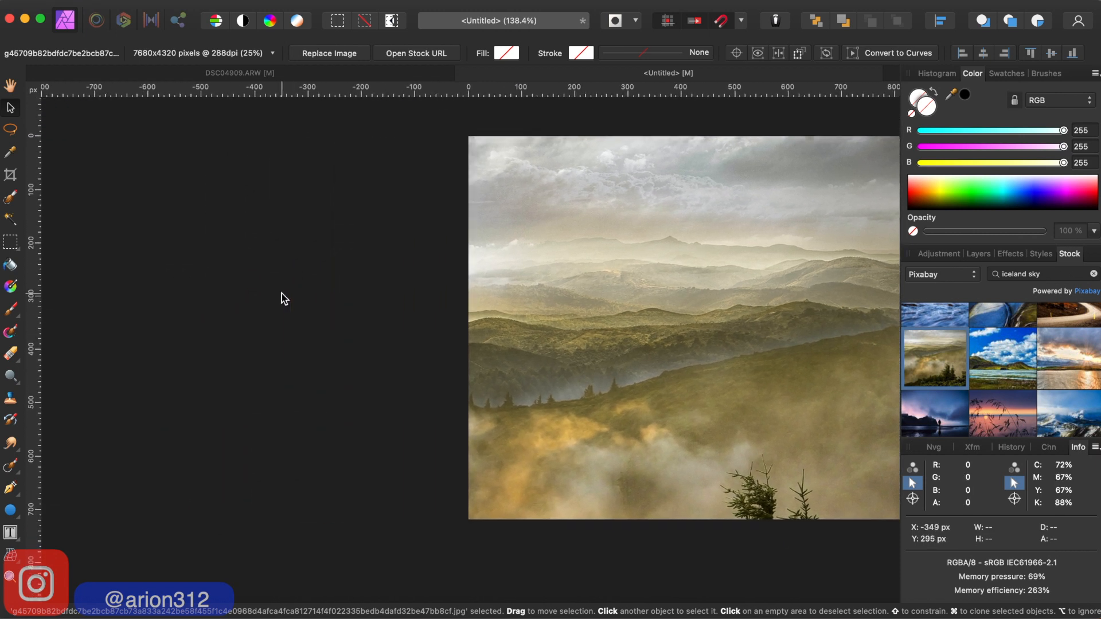
left_click_drag(128, 135, 465, 243)
scroll(609, 357, "right", 1)
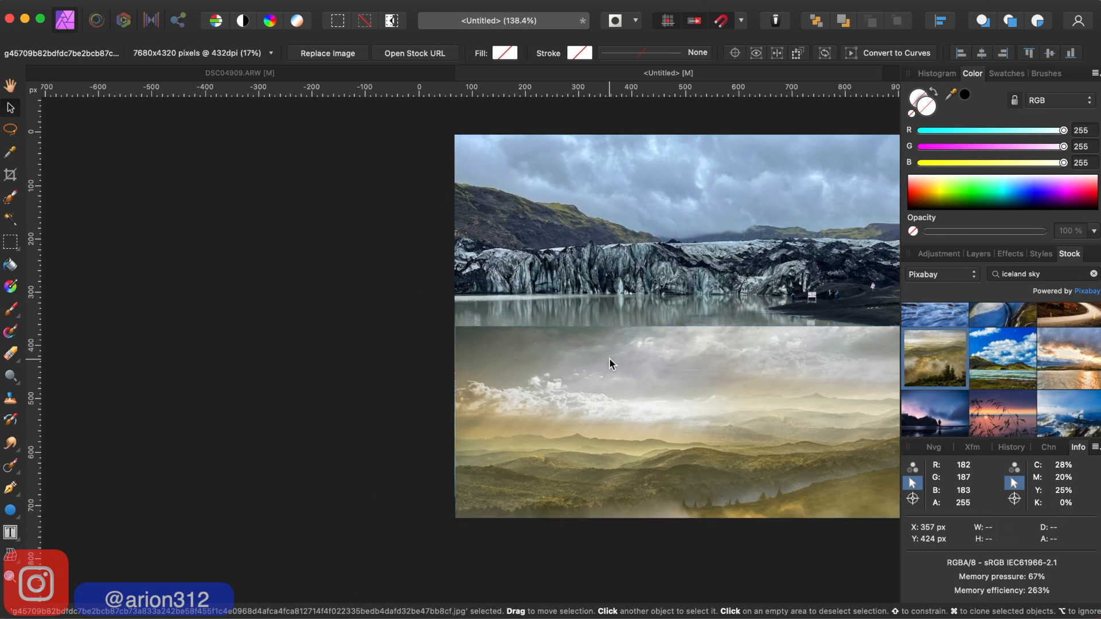
Try moving the misty hills photo up over the glacier photo, and delete it
scroll(609, 358, "right", 5)
scroll(609, 357, "left", 3)
left_click_drag(591, 374, 586, 262)
key("Delete")
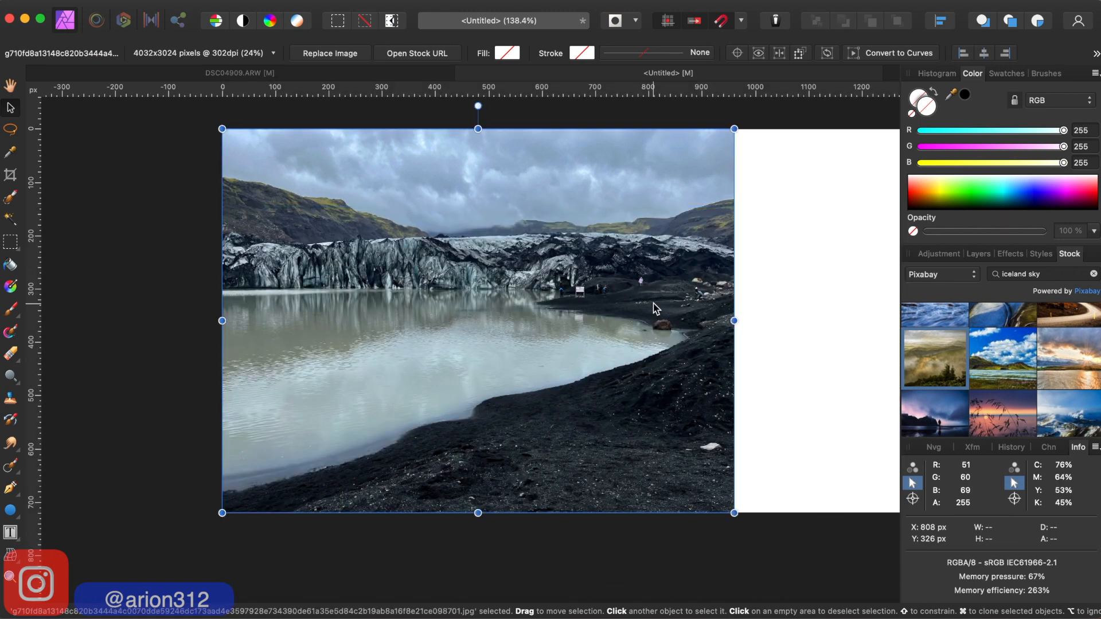
Browse the Iceland sky stock results for another photo with a suitable cloudy sky
scroll(714, 307, "right", 3)
scroll(715, 308, "up", 1)
scroll(978, 369, "down", 1)
scroll(979, 370, "down", 10)
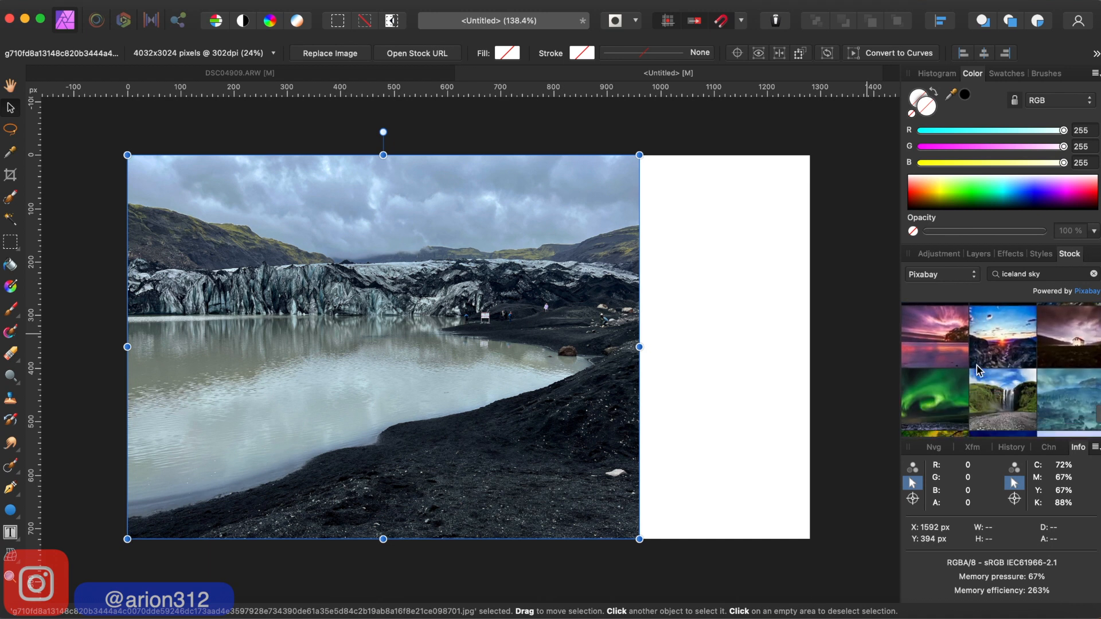
scroll(978, 370, "down", 10)
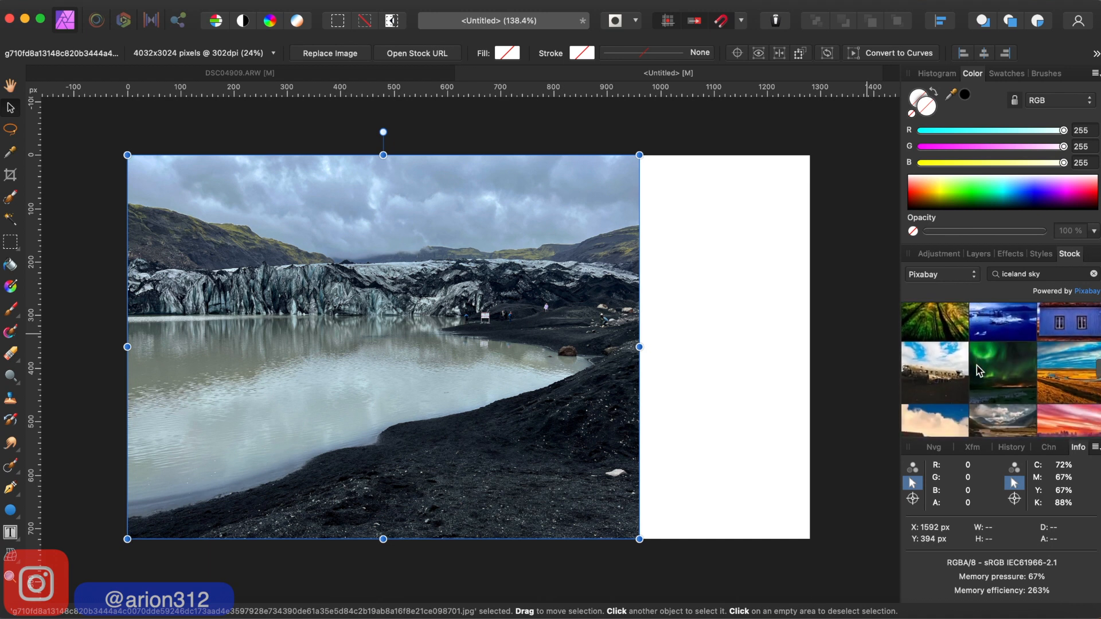
scroll(977, 367, "down", 10)
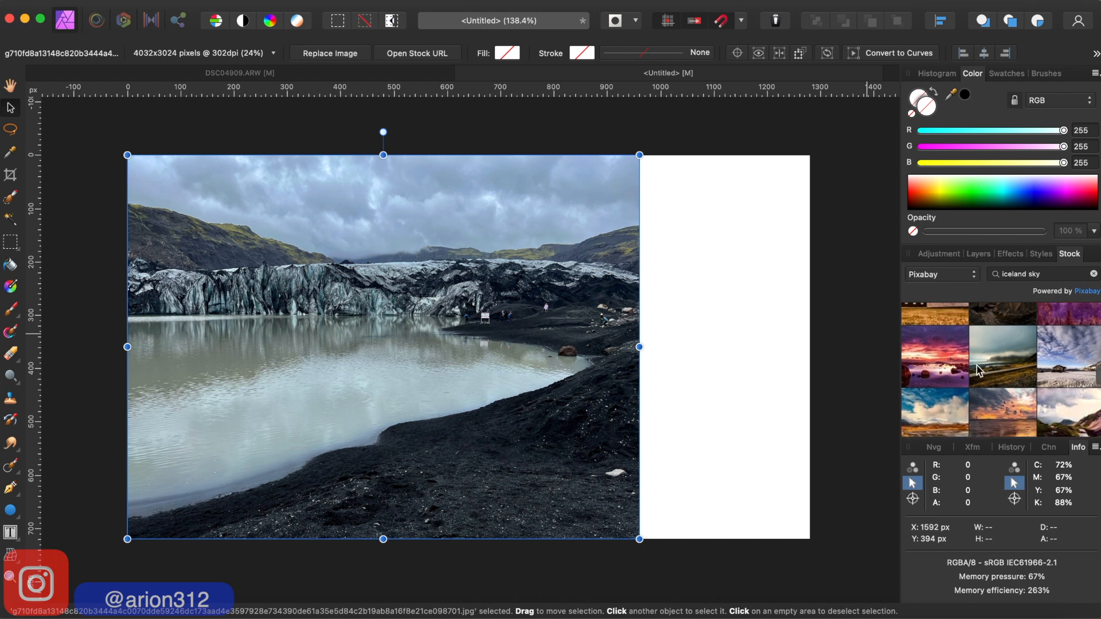
scroll(978, 369, "down", 5)
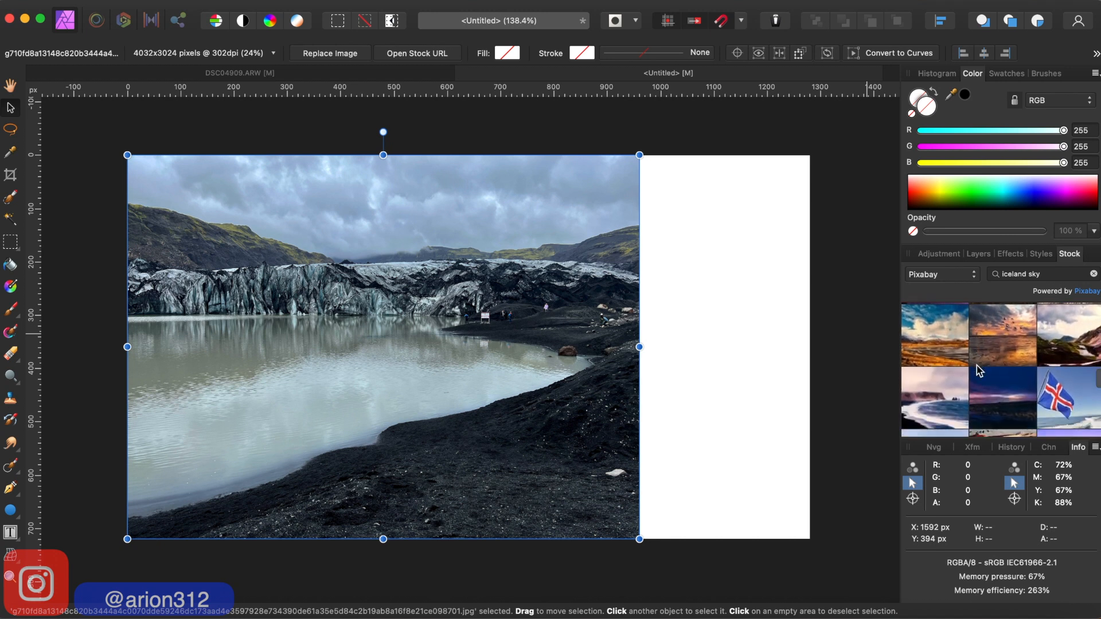
scroll(978, 370, "down", 10)
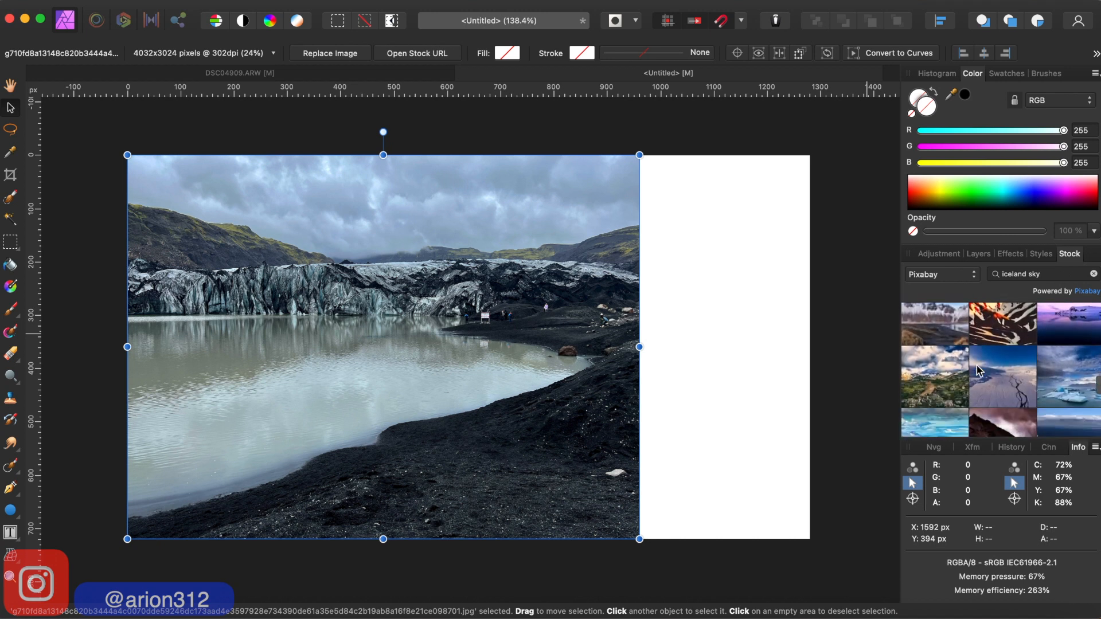
scroll(978, 370, "down", 10)
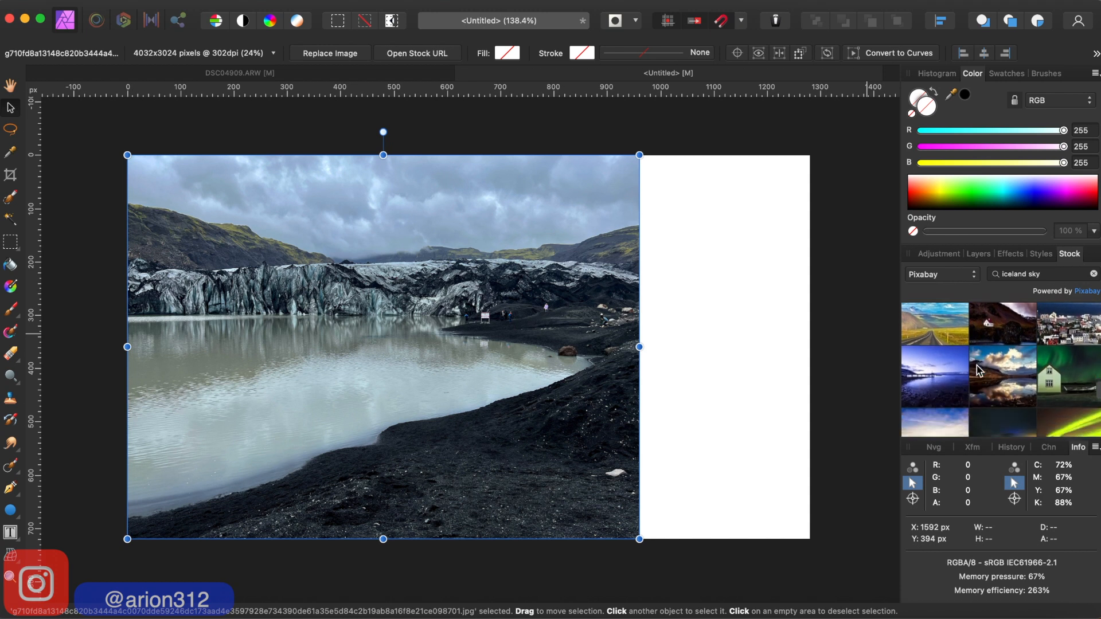
scroll(976, 366, "down", 10)
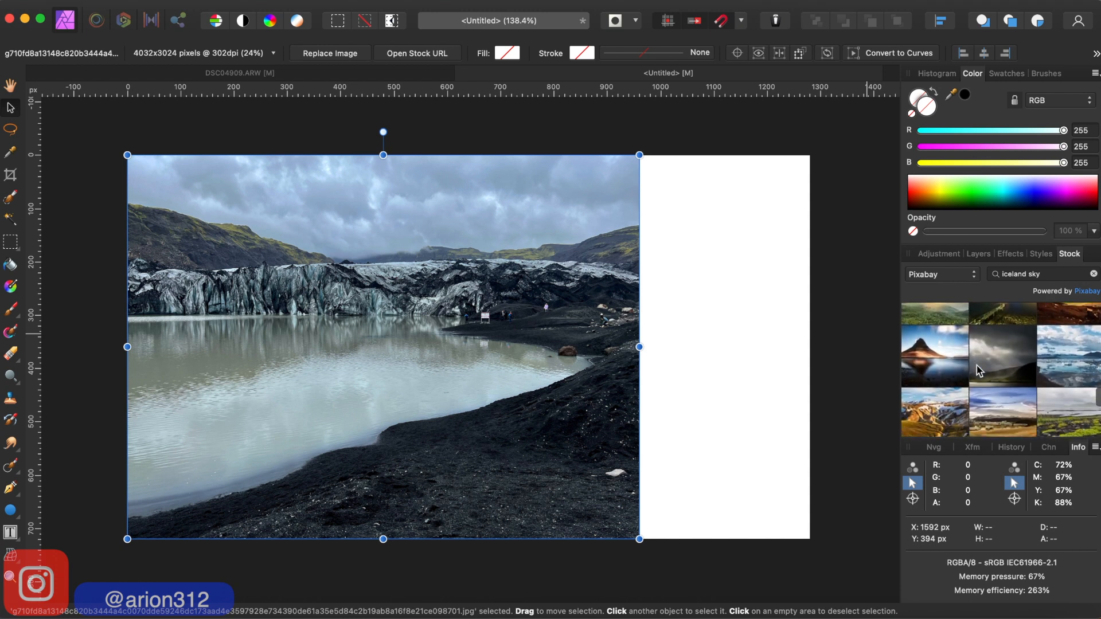
scroll(977, 369, "down", 10)
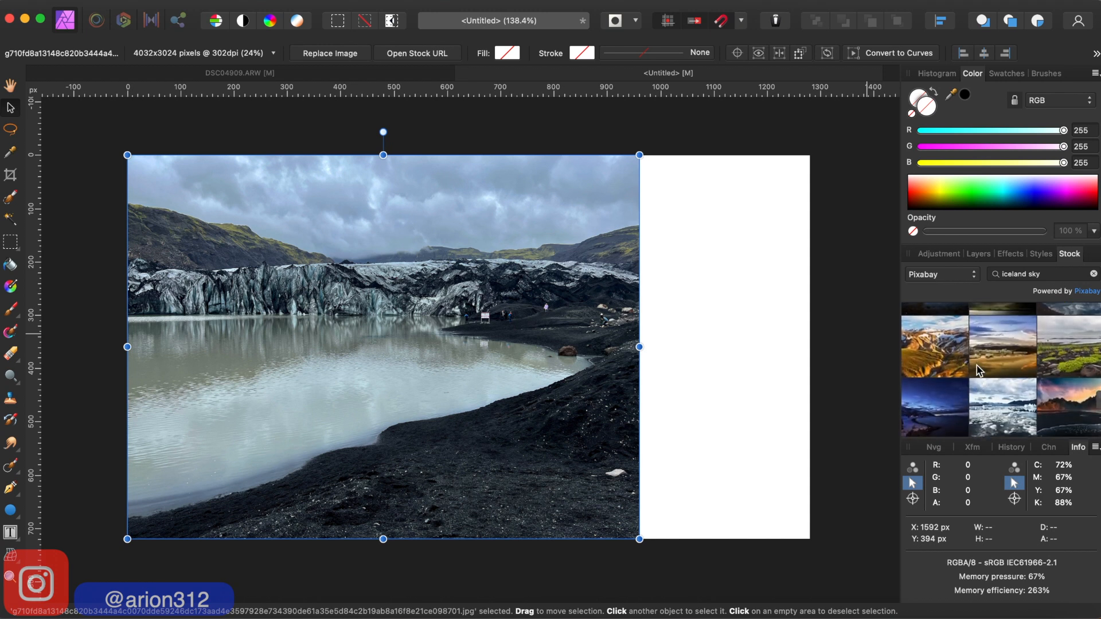
scroll(1054, 369, "down", 1)
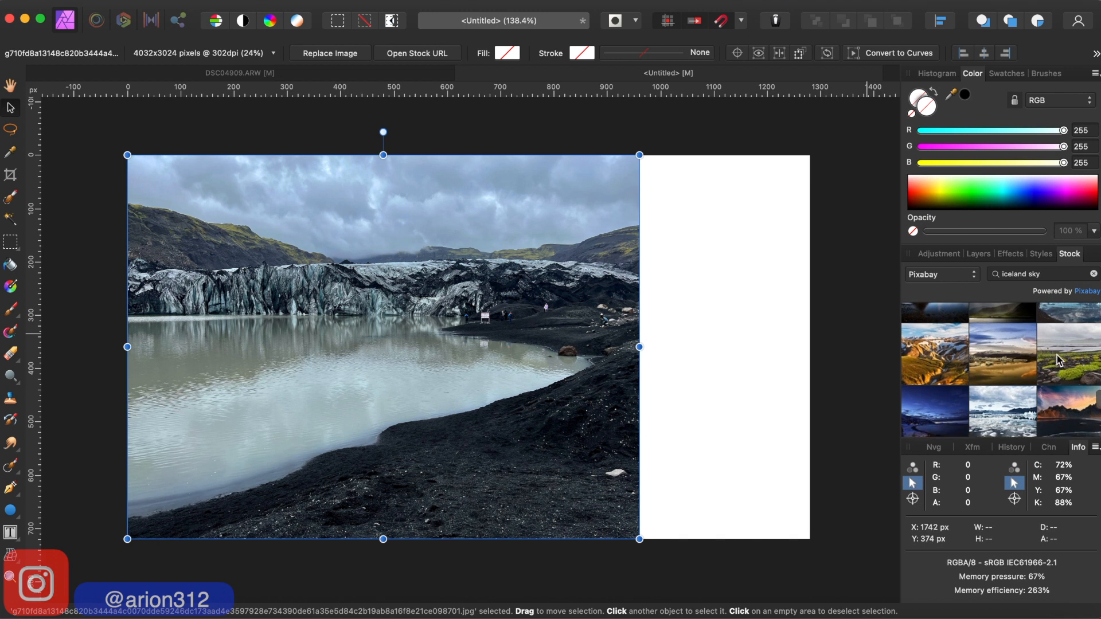
scroll(1058, 362, "down", 8)
scroll(1058, 363, "down", 8)
scroll(1058, 362, "down", 8)
scroll(1060, 361, "down", 2)
scroll(1063, 341, "up", 1)
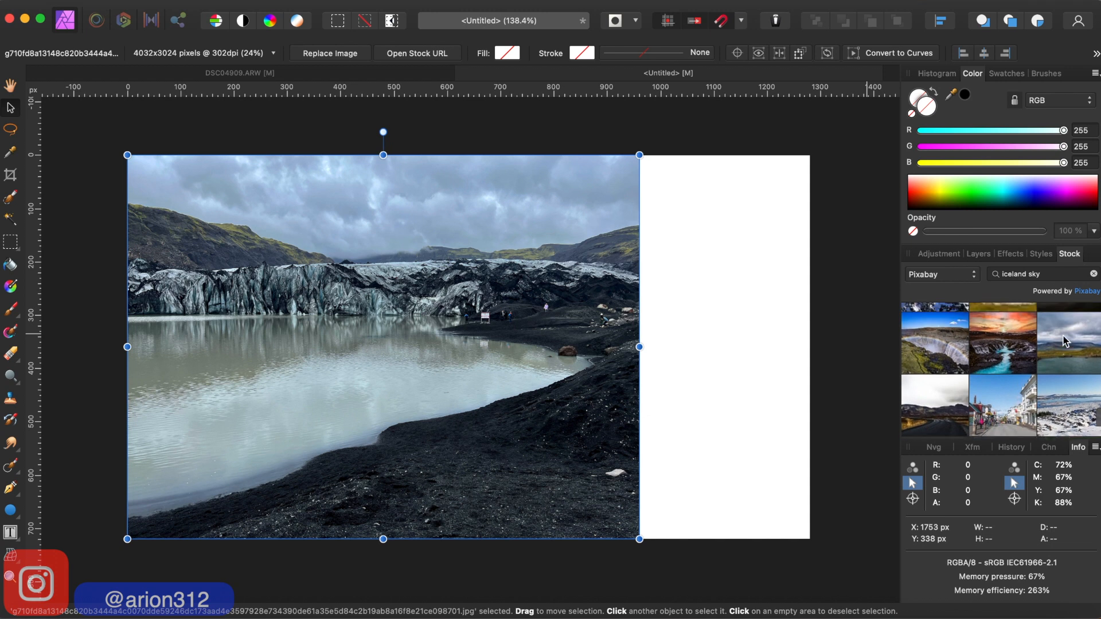
Place the stock photo of the cloudy sky over a green coastline in the untitled document and dismiss its photo credit
left_click_drag(1080, 348, 693, 366)
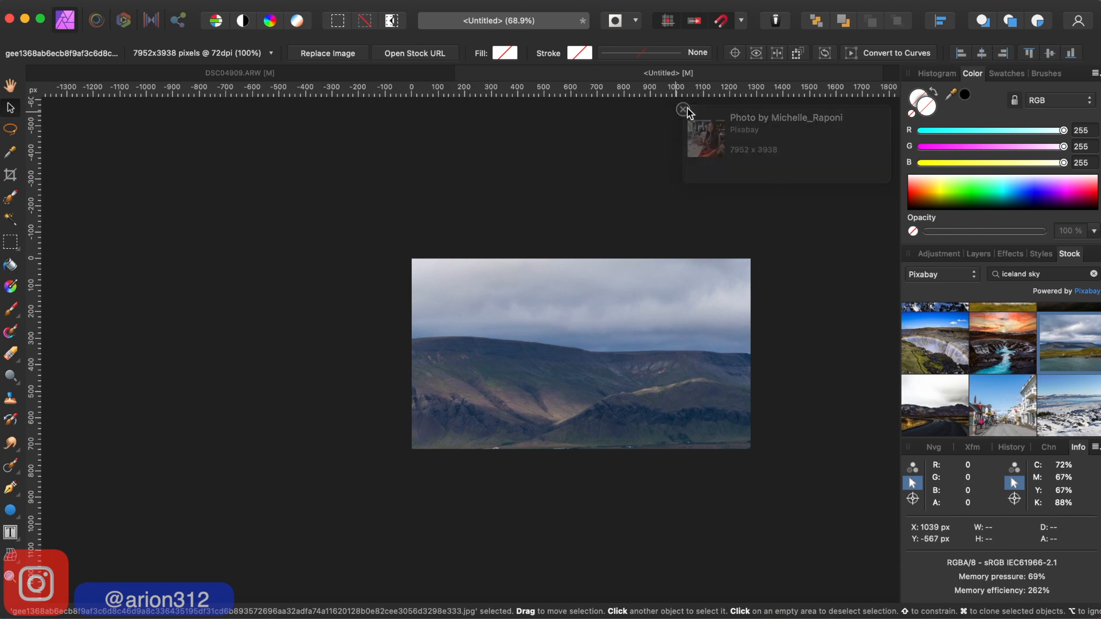
scroll(762, 305, "right", 5)
scroll(762, 305, "up", 3)
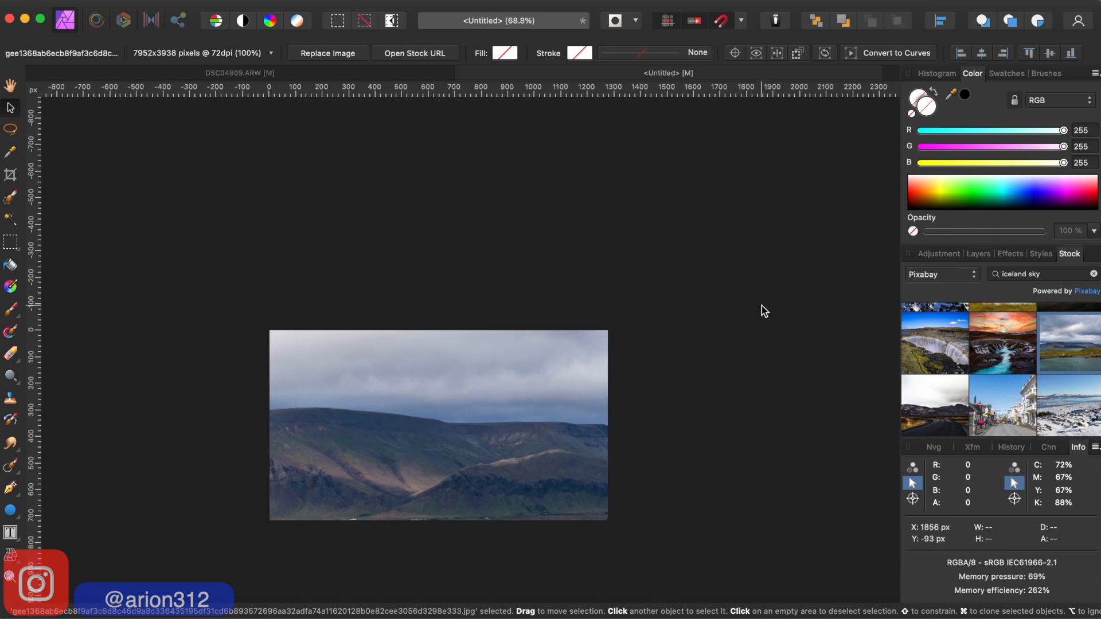
Scale the placed coastline photo down to 16%, aligning its top-right corner with the canvas's top-right corner
scroll(761, 305, "down", 2)
scroll(718, 409, "down", 1)
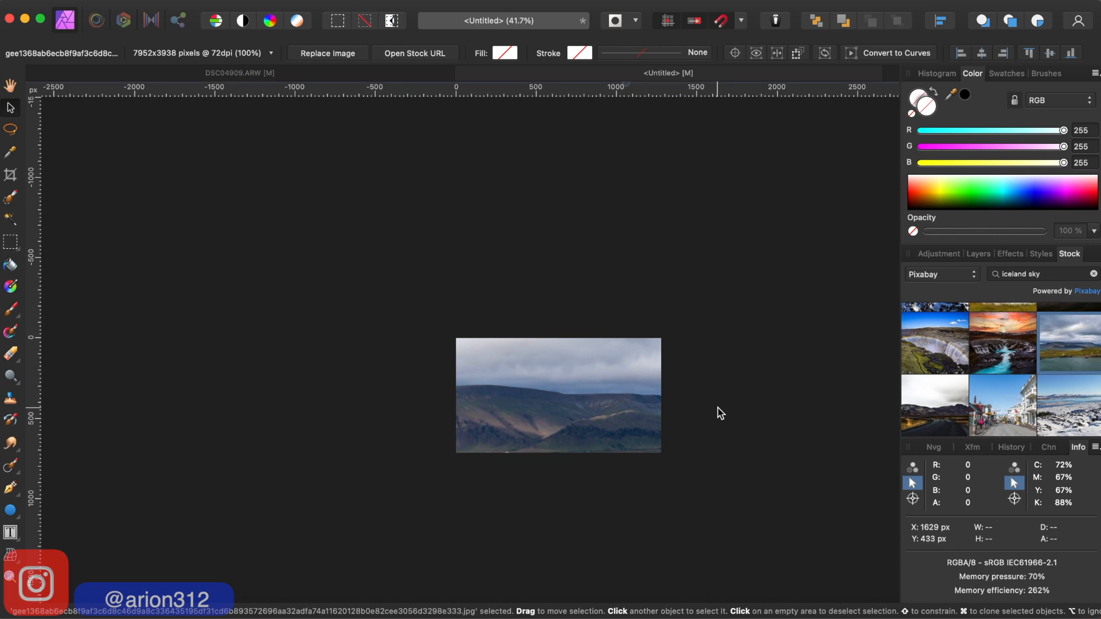
scroll(717, 408, "down", 2)
scroll(717, 408, "right", 4)
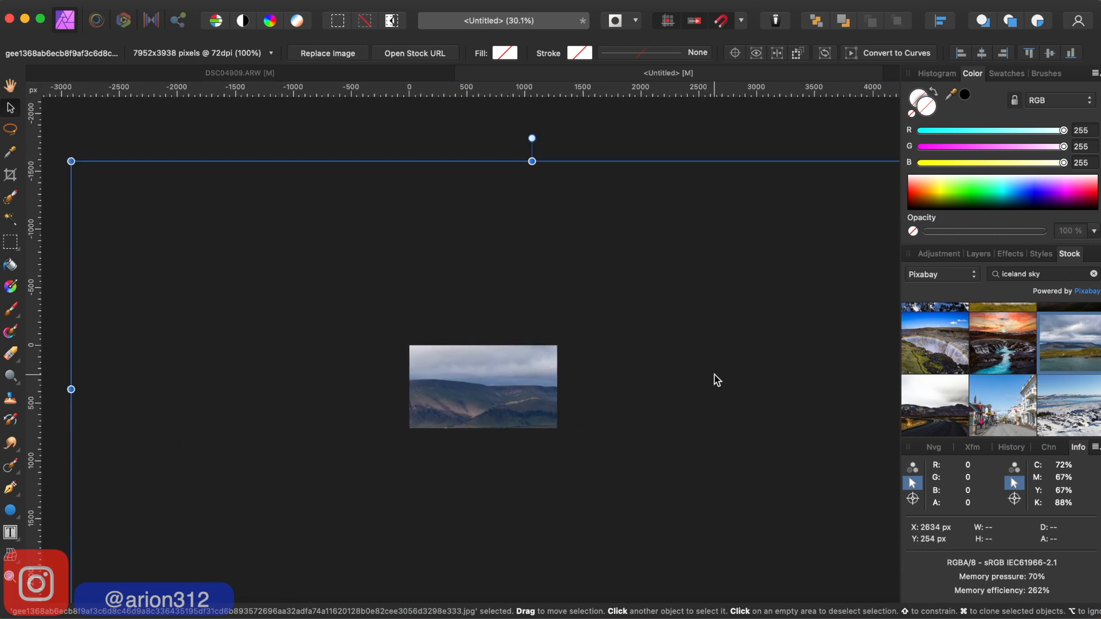
left_click_drag(72, 160, 694, 469)
left_click_drag(771, 525, 486, 399)
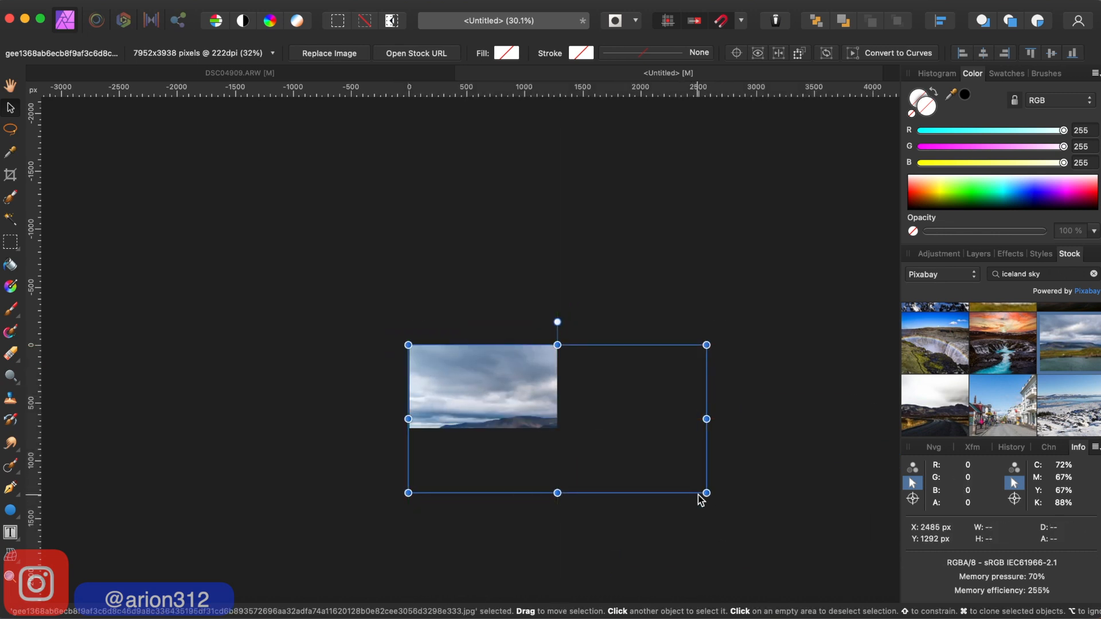
left_click_drag(706, 491, 557, 428)
scroll(551, 426, "up", 2)
scroll(551, 425, "up", 8)
scroll(555, 431, "up", 2)
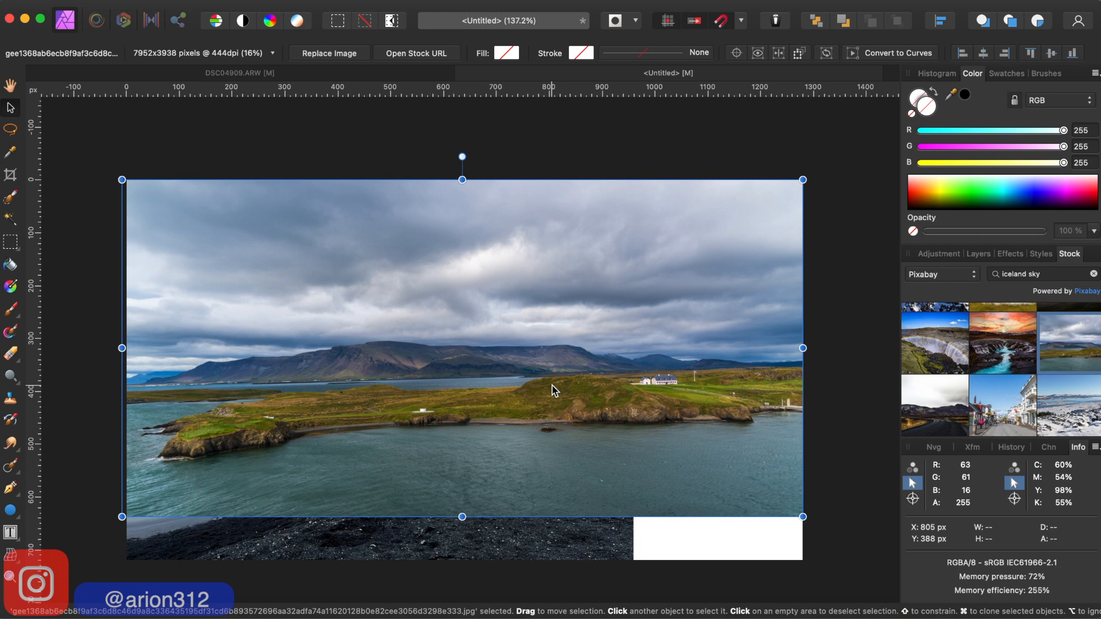
Paste the coastline photo into DSC04909.ARW and enlarge it from the canvas's top-left corner to the full 6032 px canvas width
left_click(334, 74)
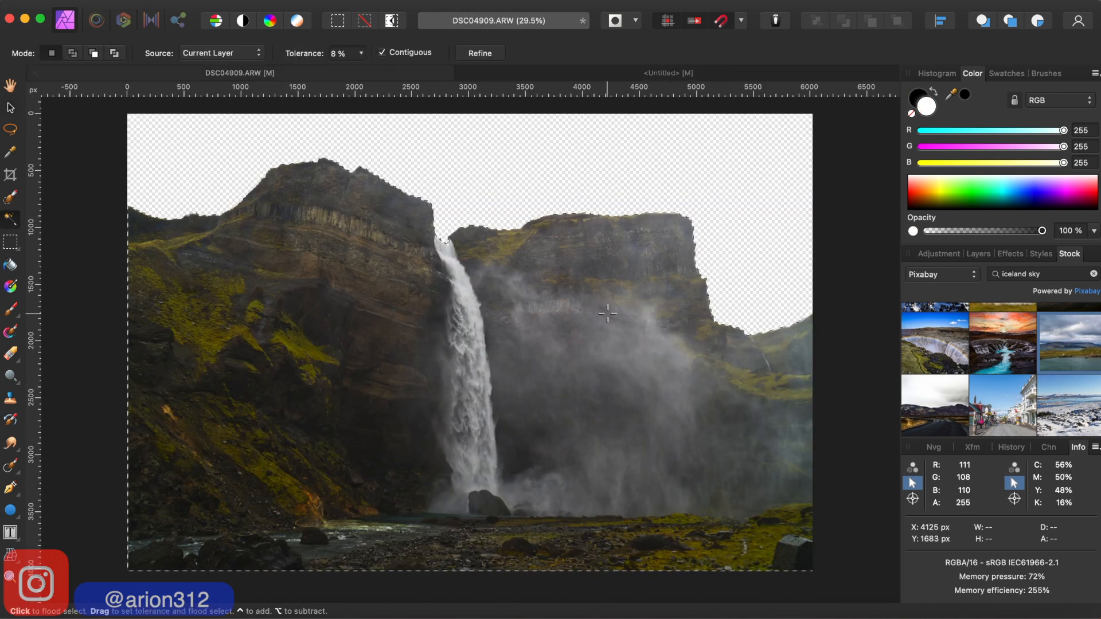
scroll(607, 313, "down", 2)
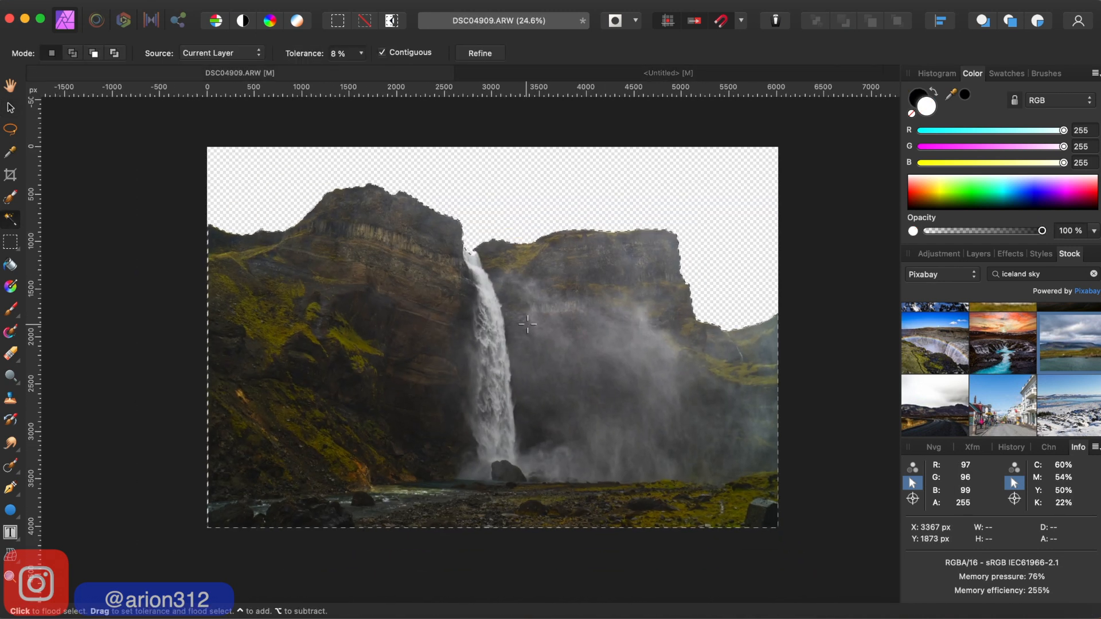
left_click(11, 109)
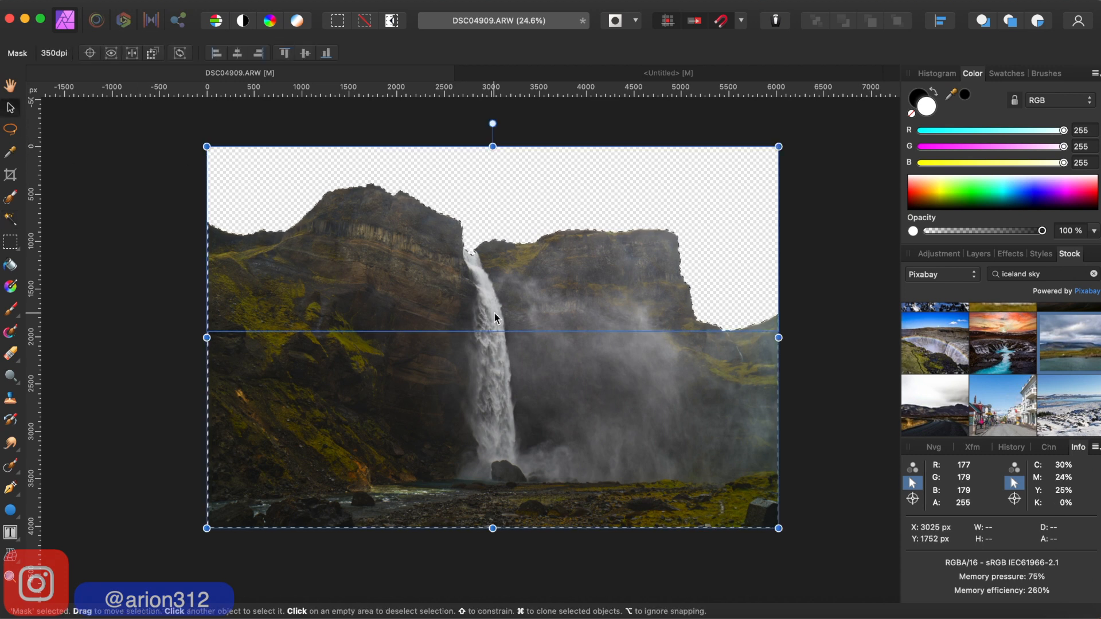
key("super+v")
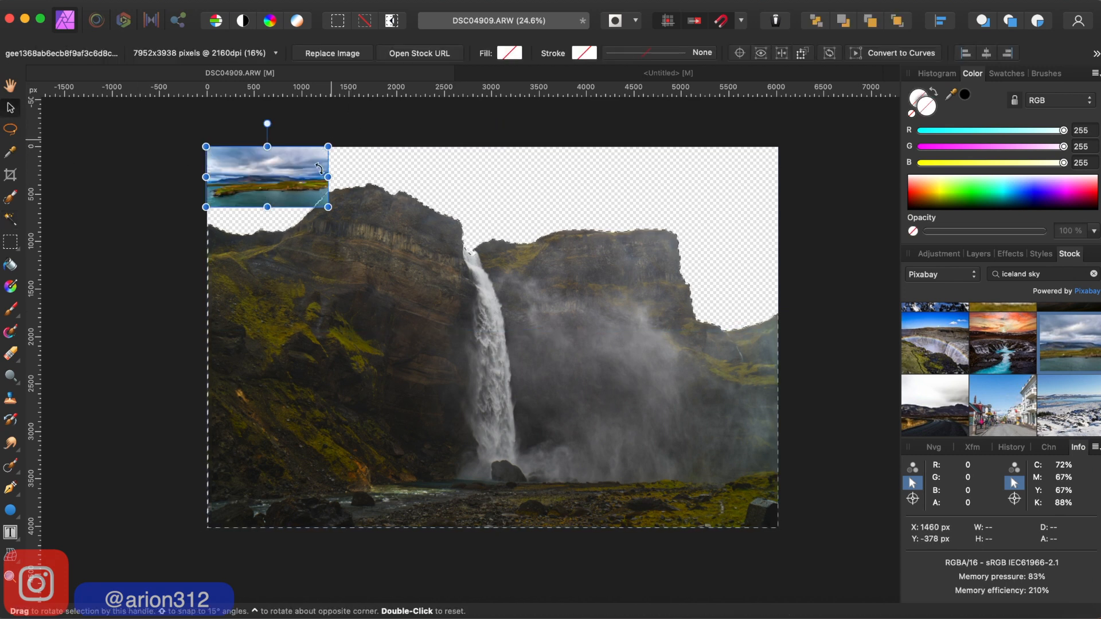
left_click_drag(329, 208, 765, 456)
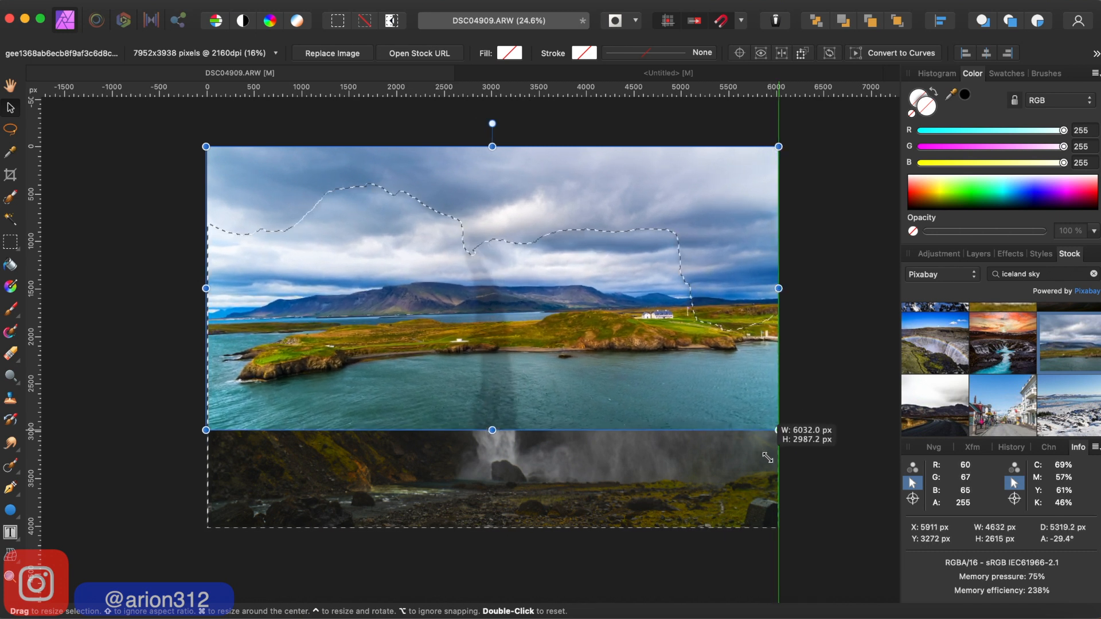
left_click_drag(768, 457, 767, 457)
Move the pasted coastline photo's layer below the masked Background layer so its sky lies behind the cliffs
left_click(979, 254)
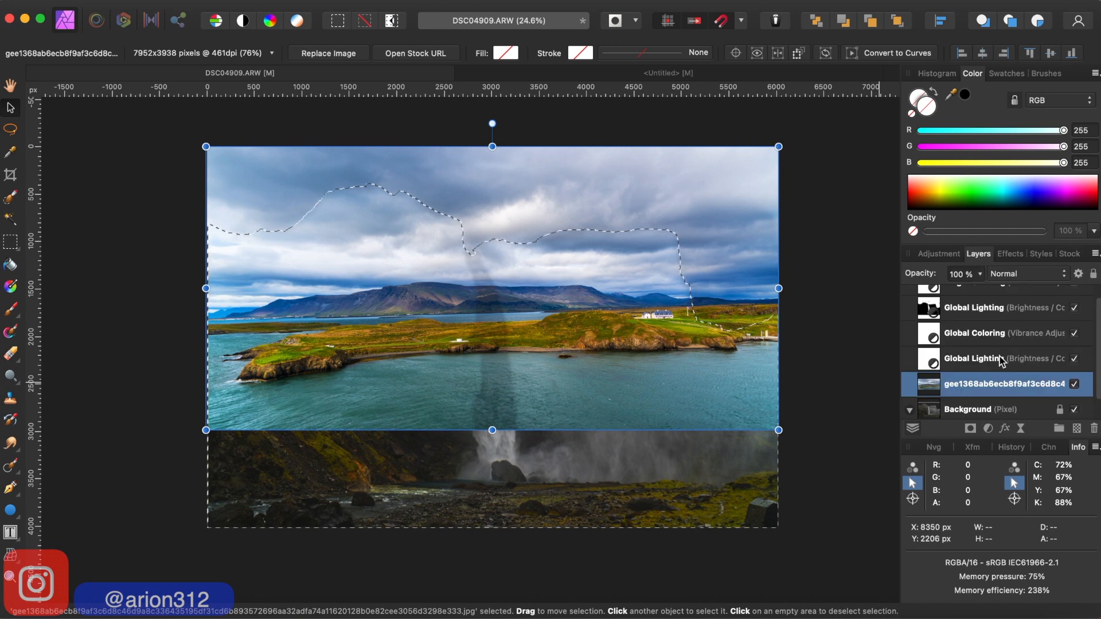
scroll(1000, 360, "down", 1)
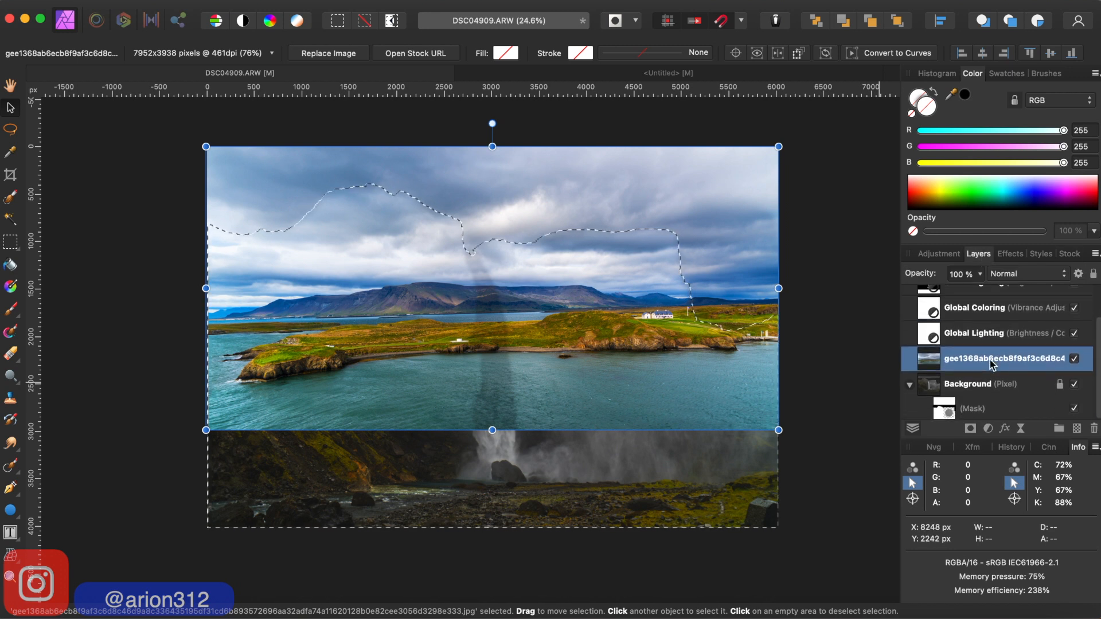
left_click_drag(994, 417, 993, 416)
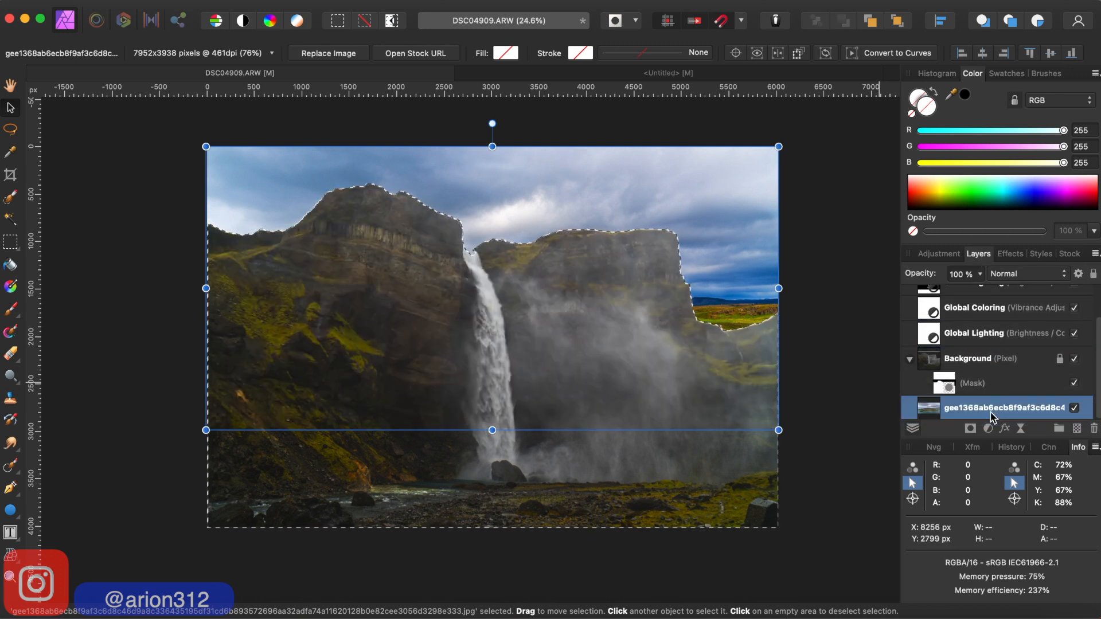
Enlarge the coastline photo behind the cliffs to 106%, extending it past the canvas's right edge
left_click_drag(778, 430, 889, 499)
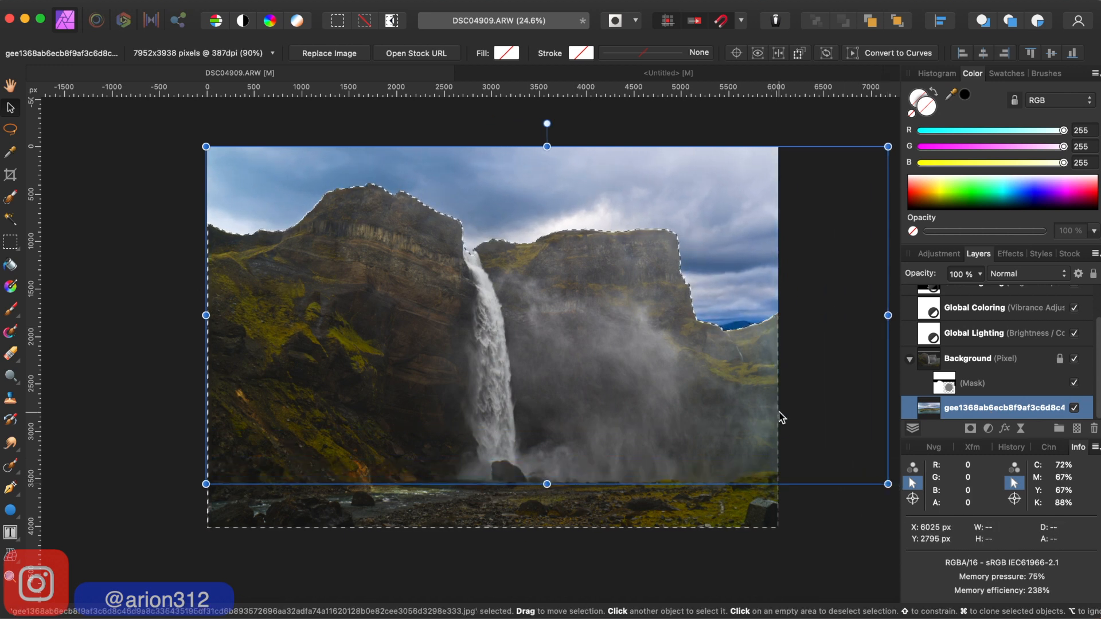
scroll(781, 417, "right", 3)
scroll(781, 417, "up", 2)
left_click_drag(821, 515, 910, 569)
scroll(783, 463, "right", 3)
scroll(783, 463, "up", 1)
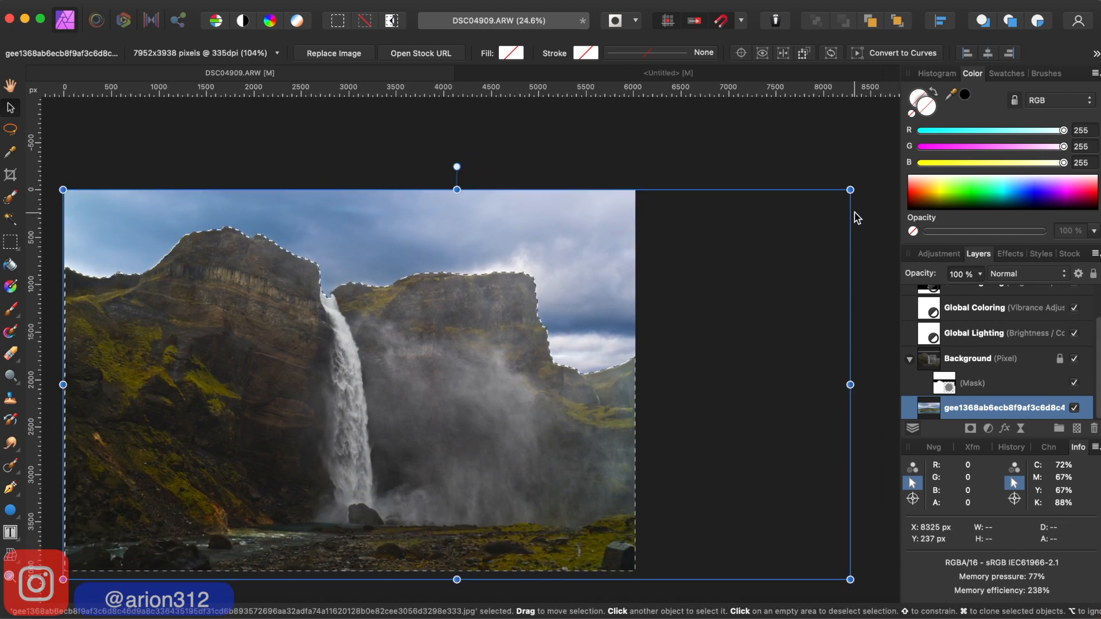
left_click_drag(850, 581, 862, 581)
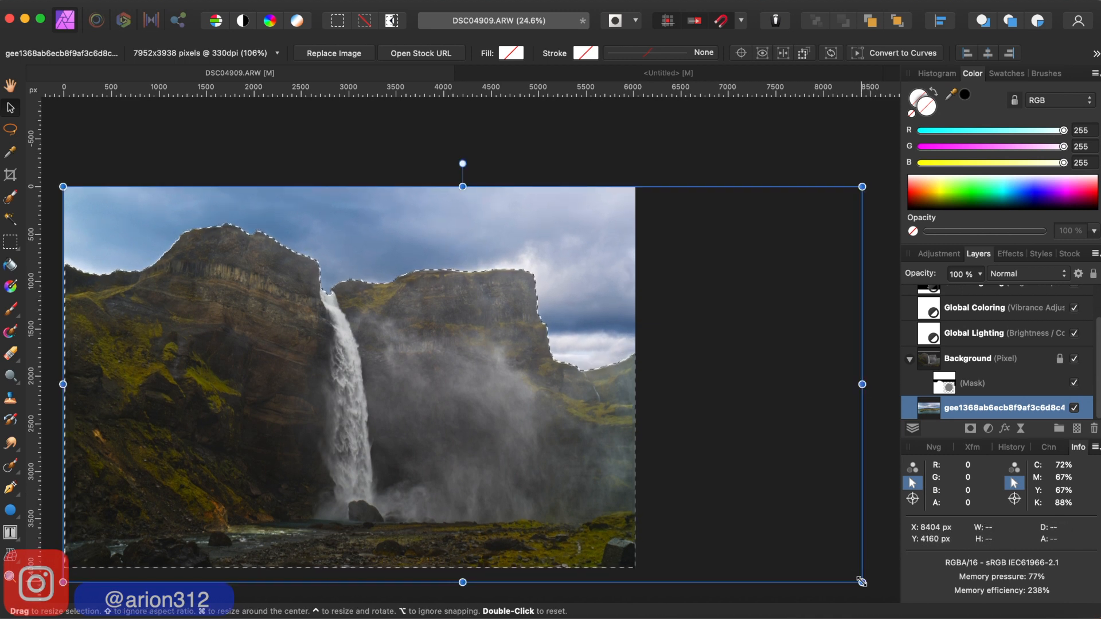
Scale the coastline photo back down to 76% so that it spans exactly the canvas width
scroll(697, 500, "left", 3)
scroll(697, 500, "right", 1)
scroll(680, 507, "down", 2)
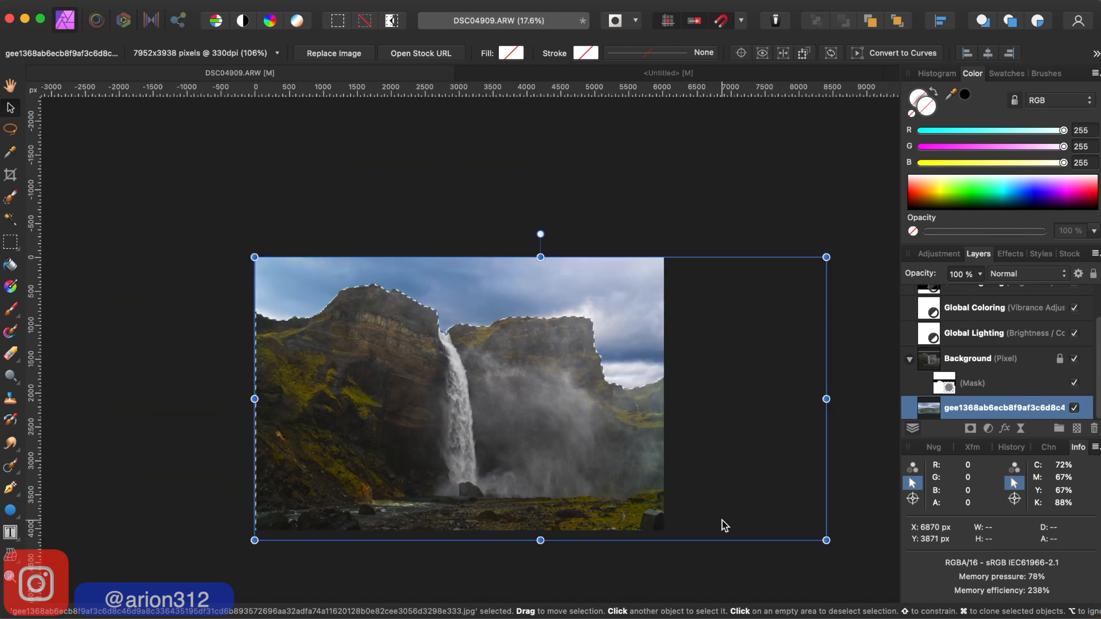
scroll(721, 526, "right", 2)
scroll(721, 526, "down", 1)
left_click_drag(781, 528, 620, 448)
mouse_move(511, 352)
left_mouse_down()
mouse_move(515, 381)
mouse_move(516, 350)
left_mouse_up()
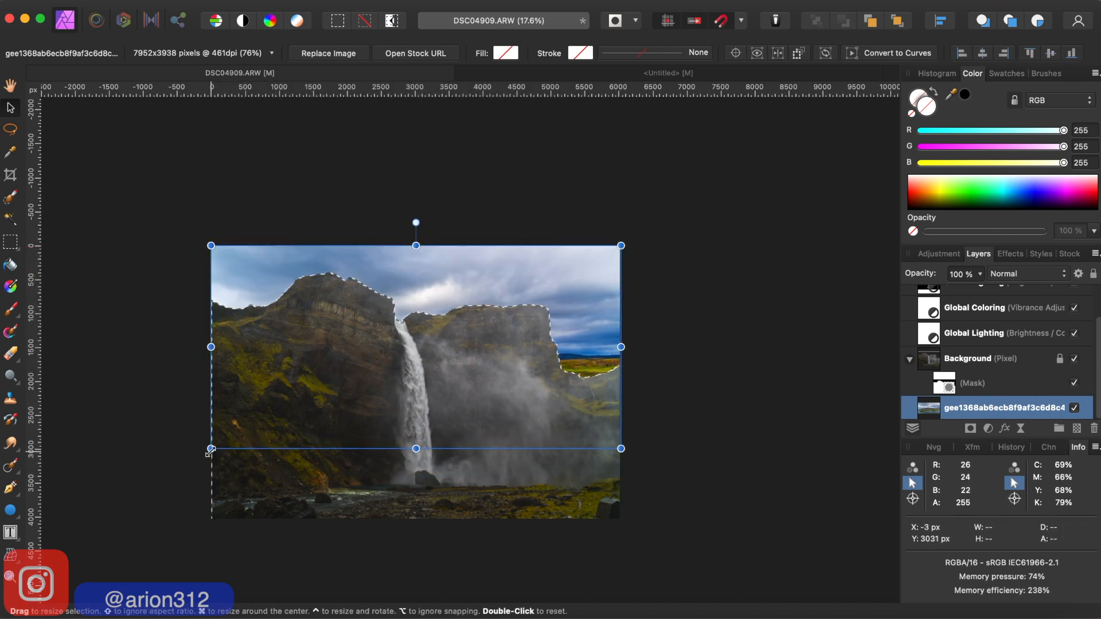
Enlarge the coastline photo to 96% with its top-left corner snapped to the canvas's top-left corner, and further to 109%
left_click_drag(193, 468, 125, 559)
left_click_drag(251, 455, 355, 456)
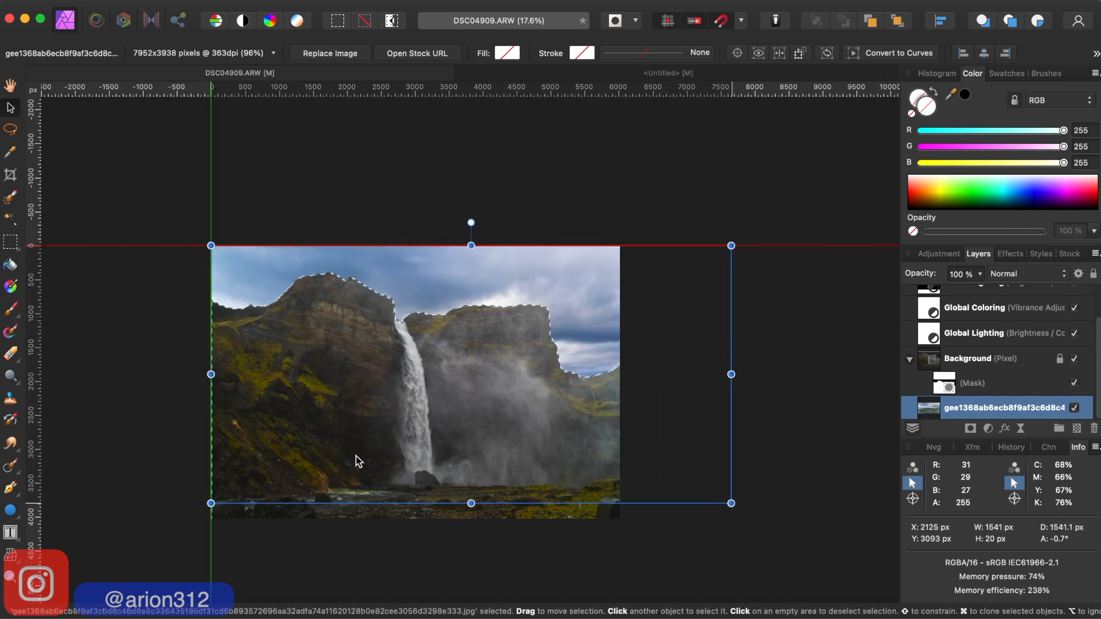
left_click_drag(736, 504, 807, 525)
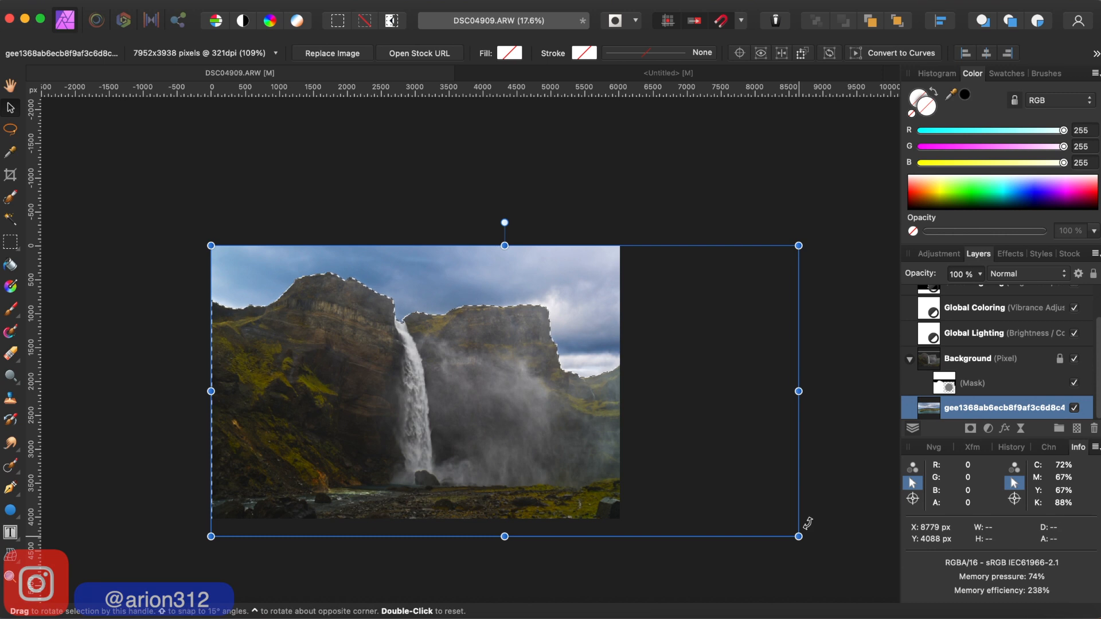
Check the new sky along the cliff edges and delete the coastline photo from the waterfall document
scroll(461, 431, "up", 3)
scroll(461, 431, "left", 3)
scroll(461, 431, "up", 1)
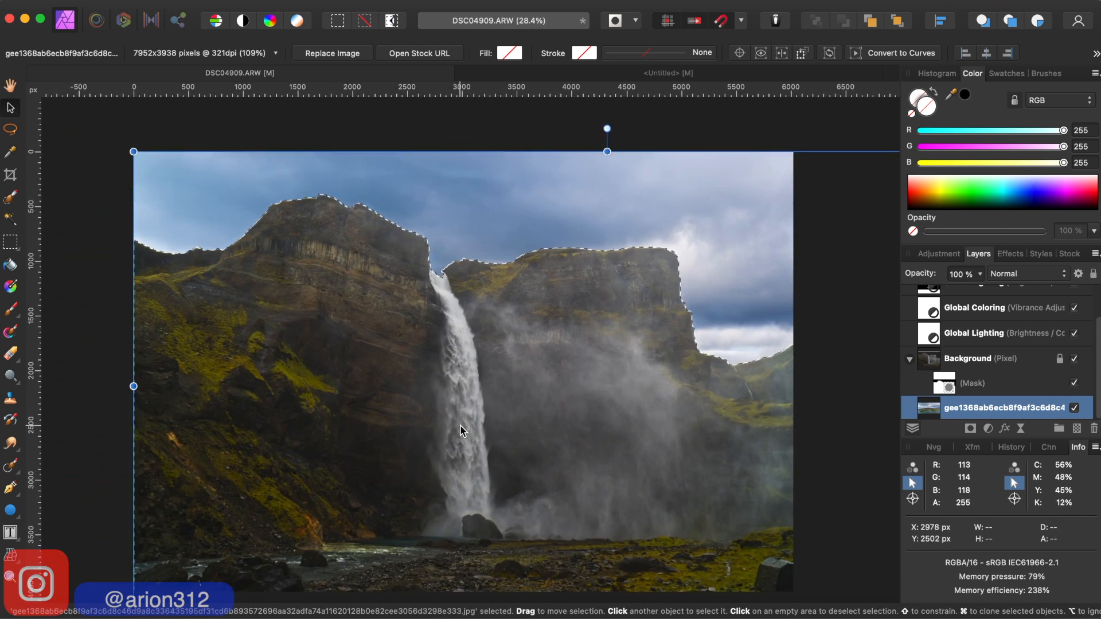
scroll(724, 342, "right", 3)
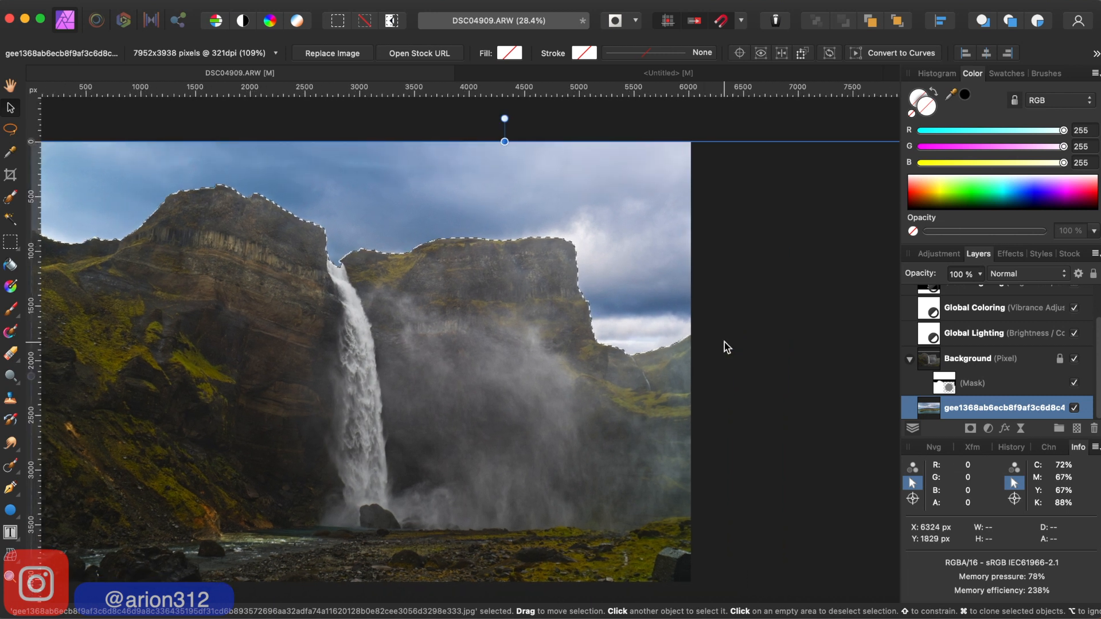
scroll(724, 342, "down", 3)
scroll(724, 342, "right", 3)
key("Delete")
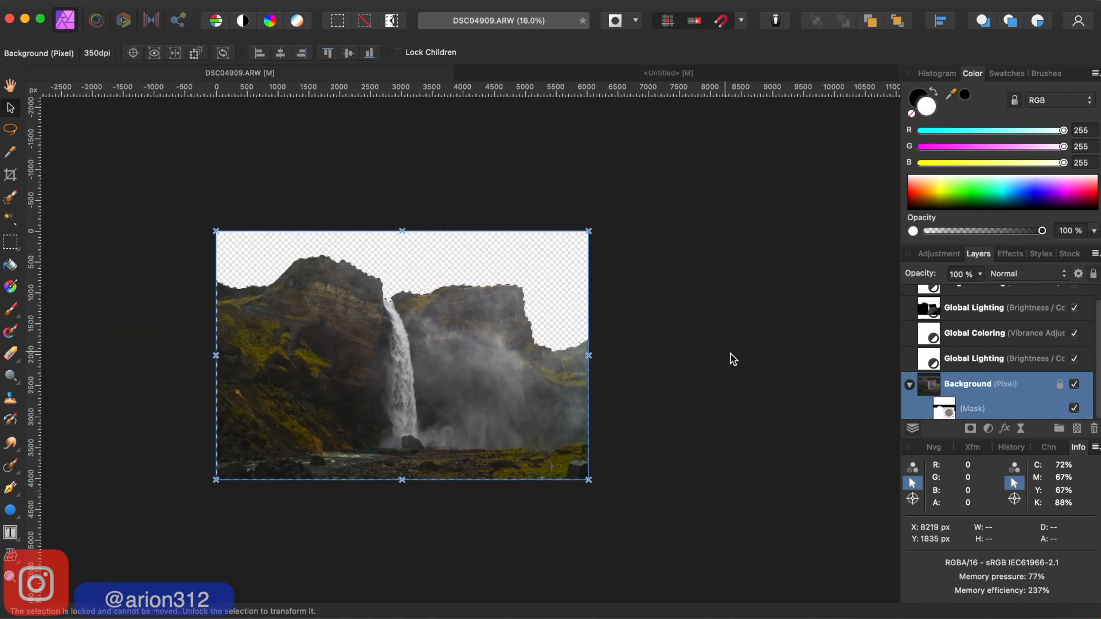
left_click(1068, 254)
left_click(978, 255)
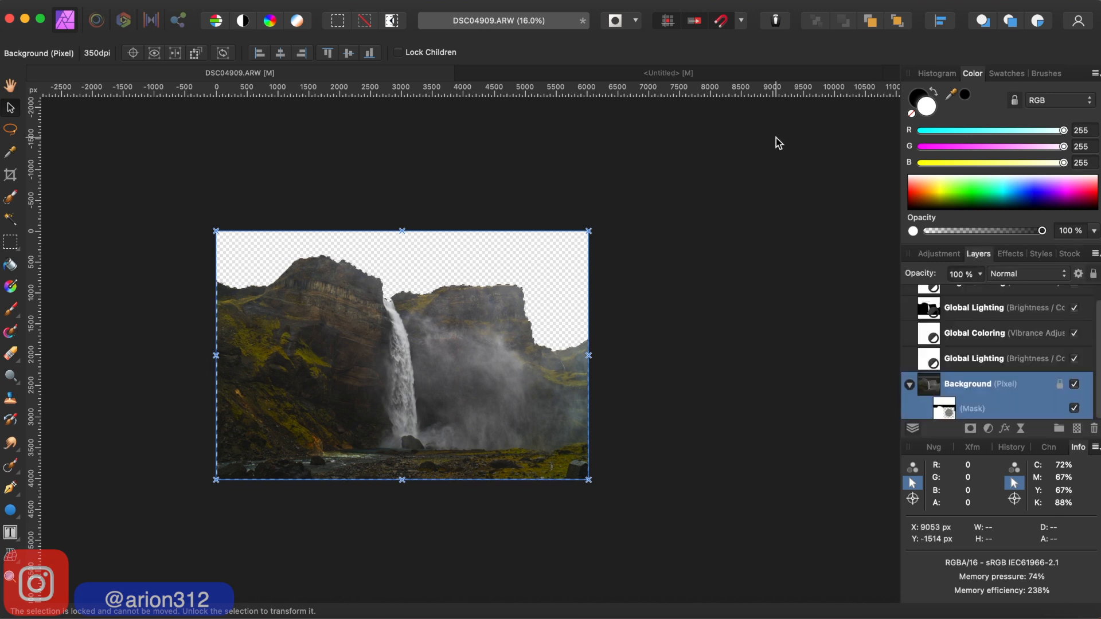
Delete the coastline photo lying above the glacier lagoon photo in the untitled document
left_click(691, 72)
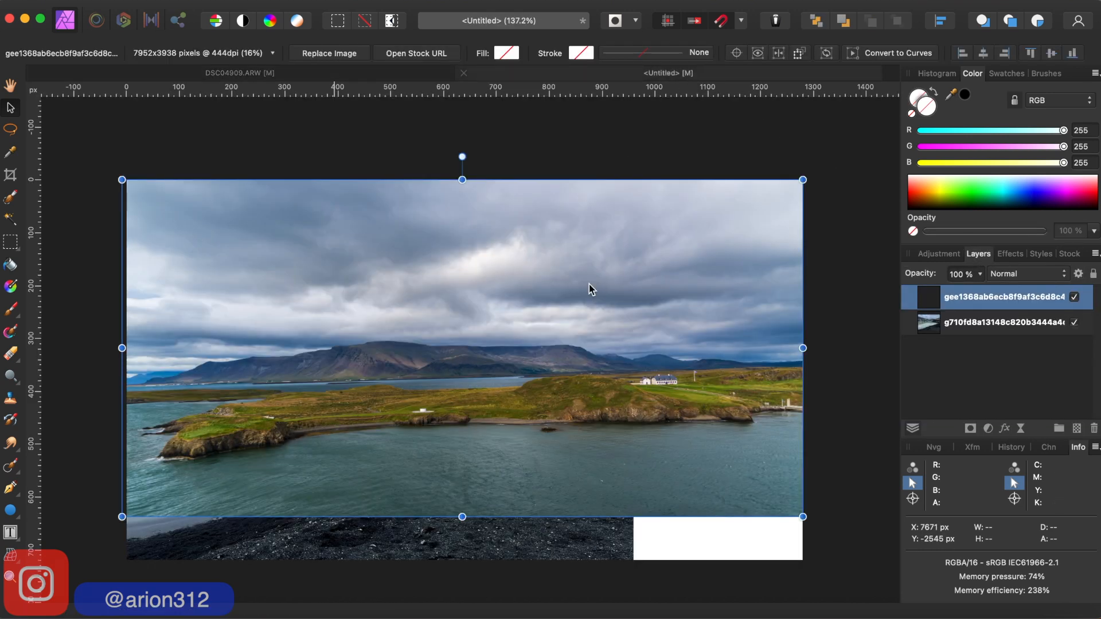
key("Delete")
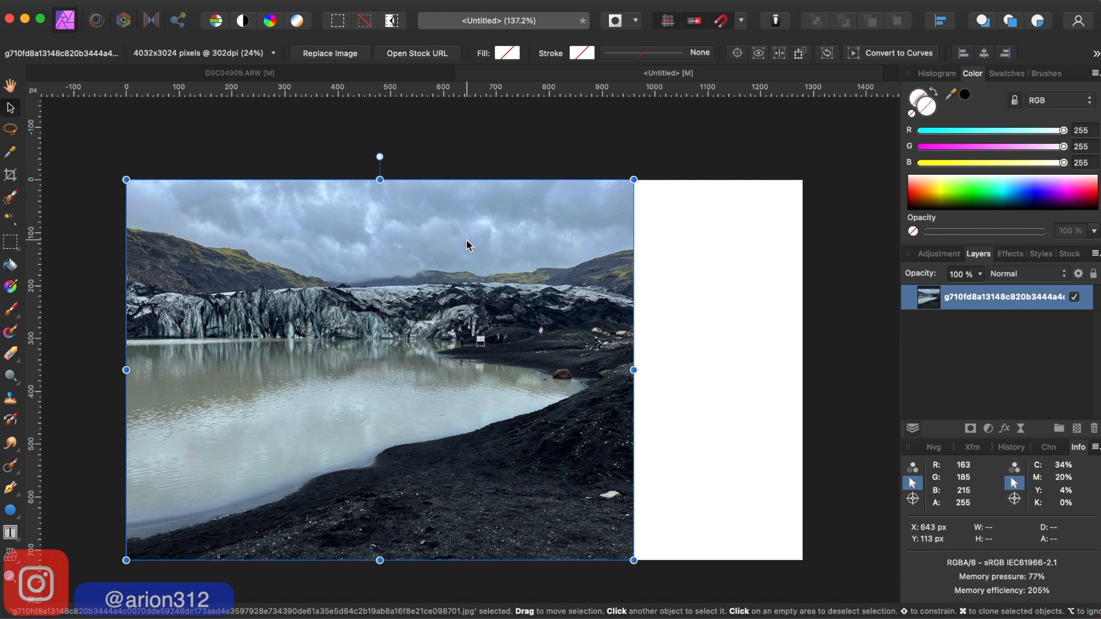
Find another cloudy coastline photo in the Pixabay "iceland sky" results and place it in the untitled document
left_click(1068, 254)
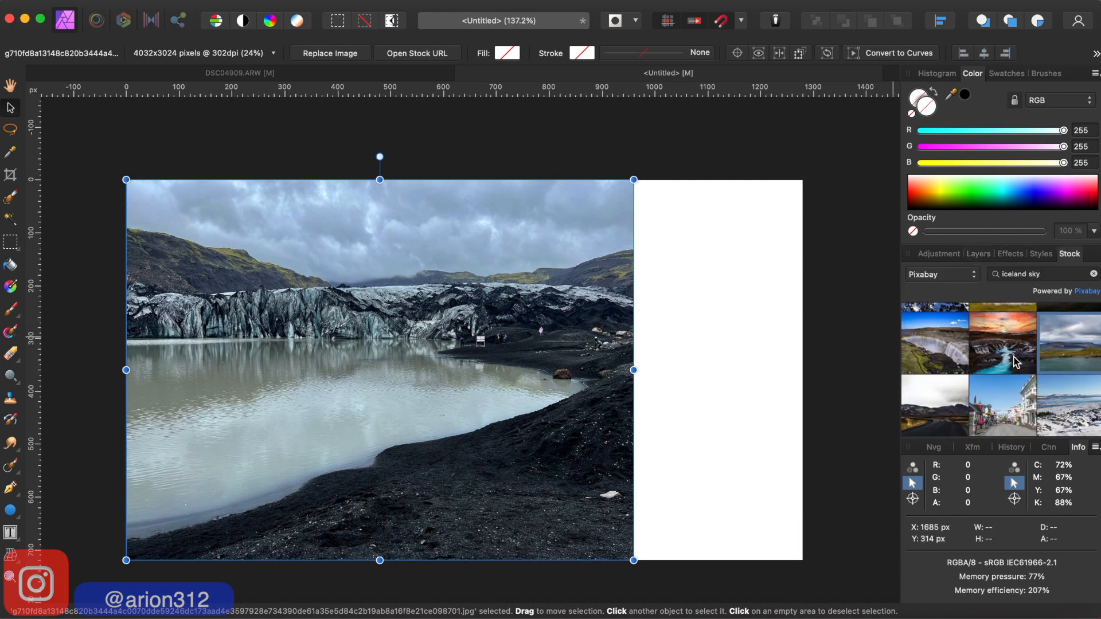
scroll(1013, 356, "down", 3)
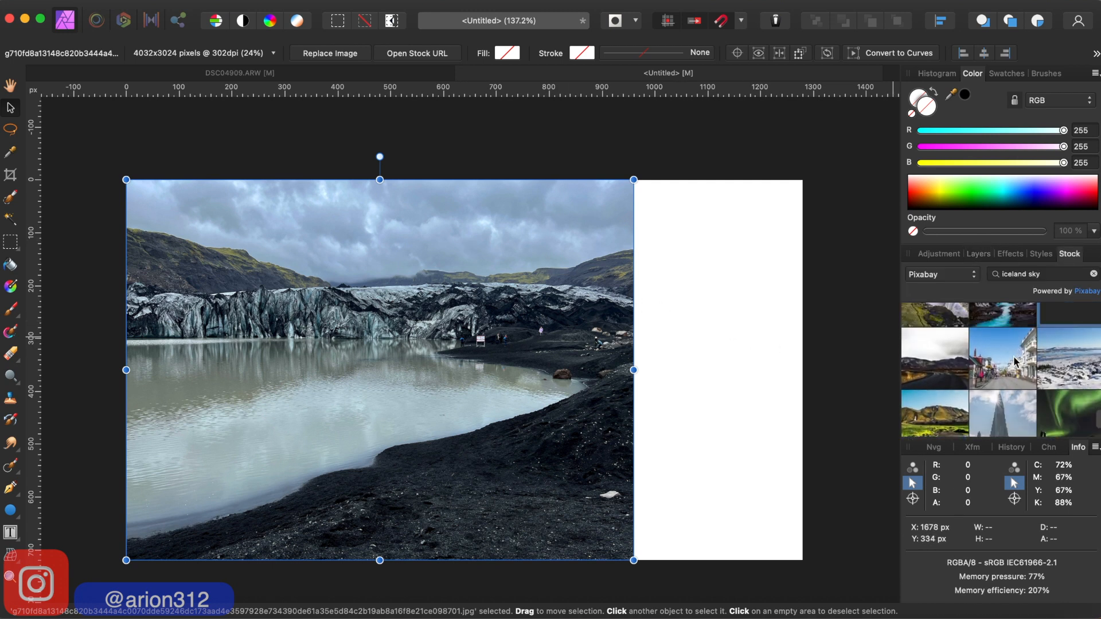
scroll(1013, 362, "down", 3)
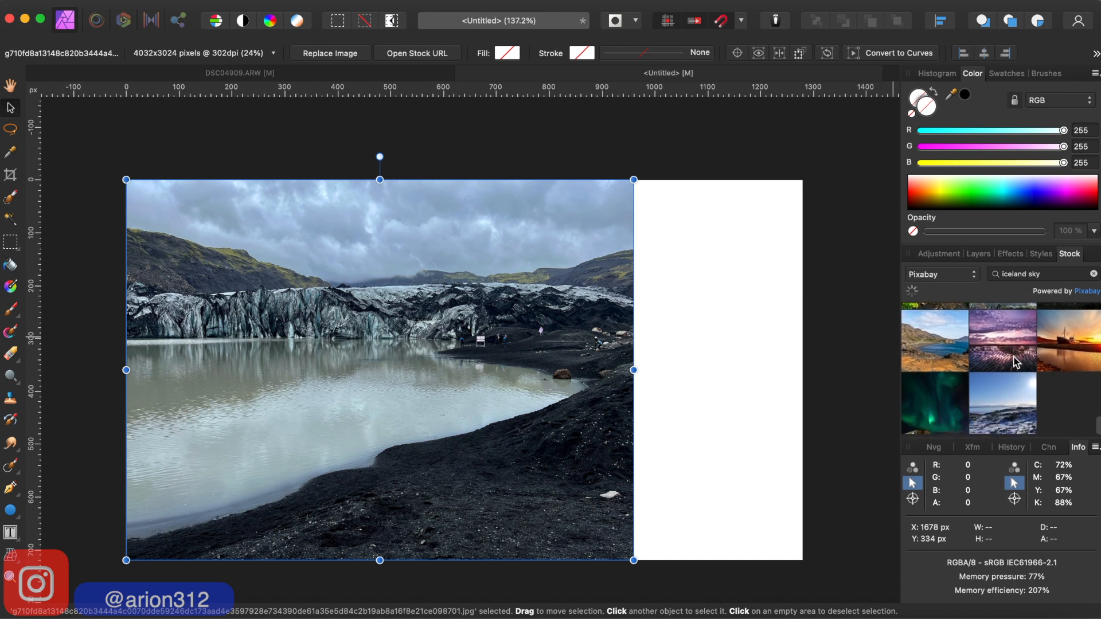
scroll(1013, 358, "down", 10)
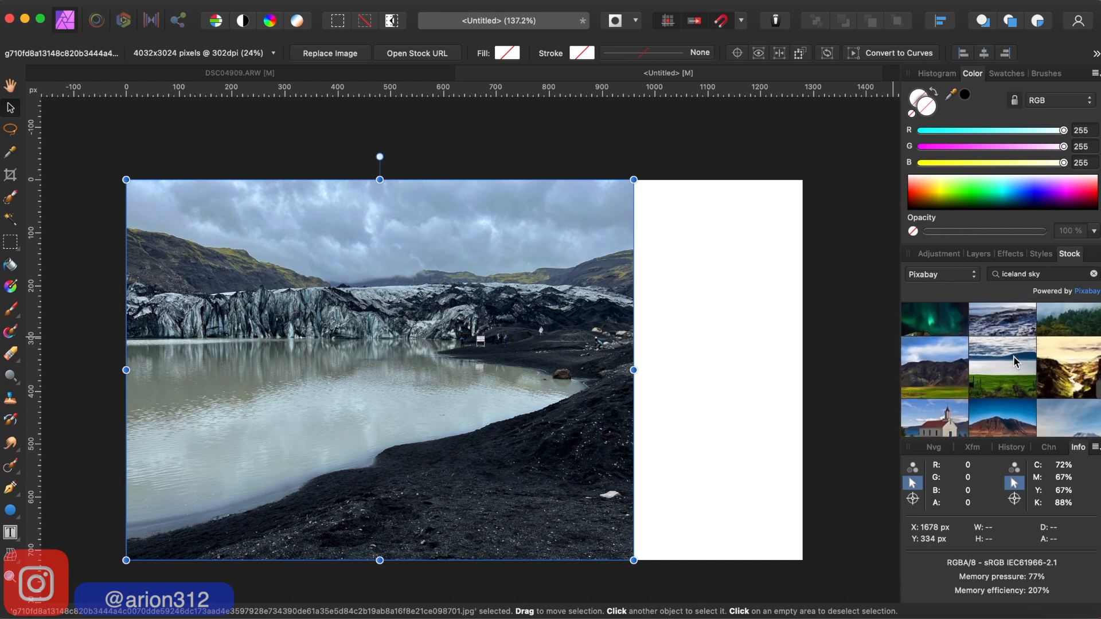
scroll(1015, 362, "down", 5)
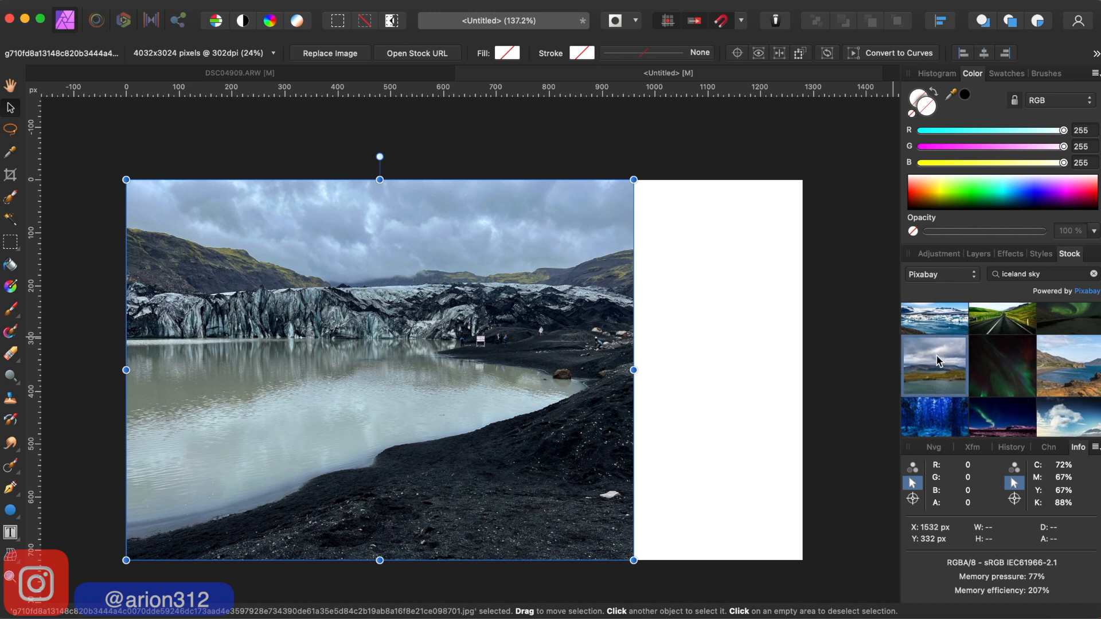
left_click_drag(938, 360, 577, 363)
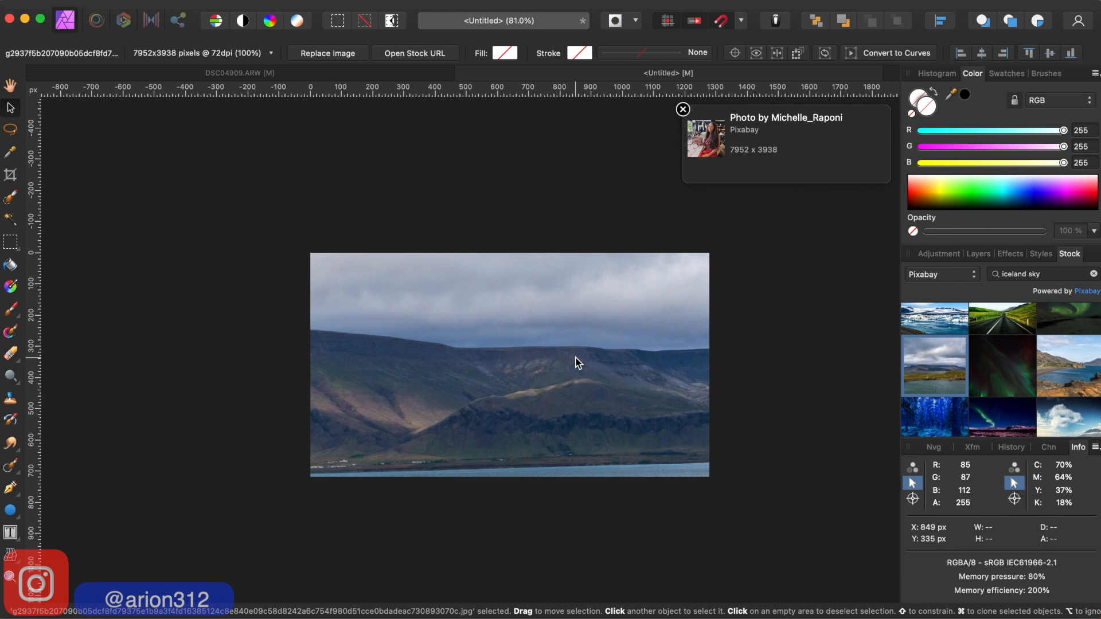
left_click(683, 109)
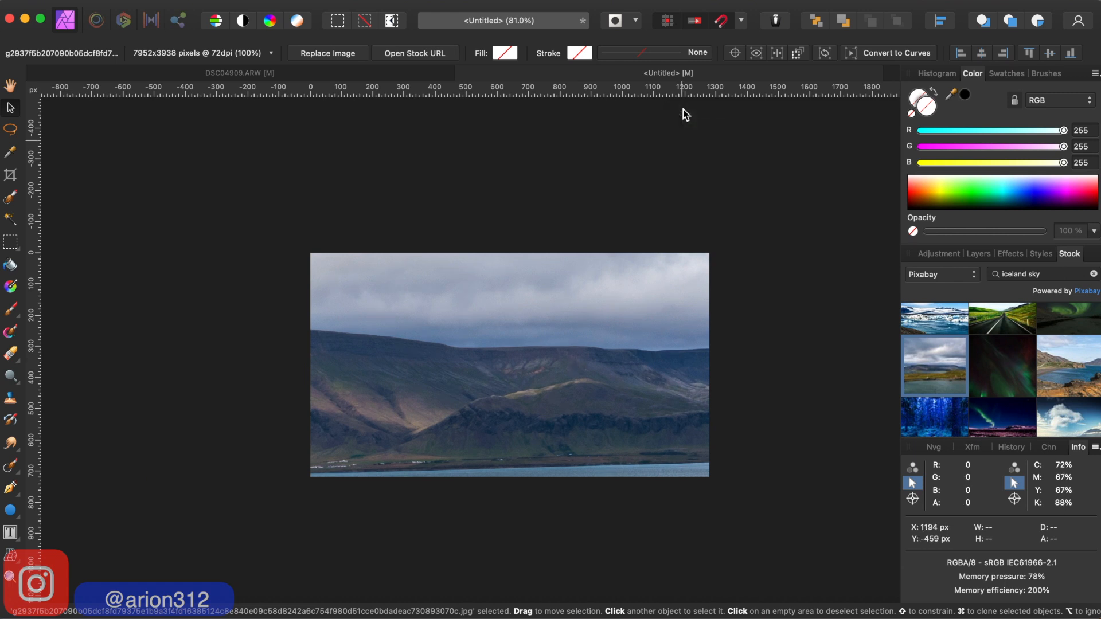
Snap the placed coastline photo to the canvas's top-left corner and scale it down to 16% to span the canvas width
scroll(580, 307, "down", 3)
scroll(580, 307, "right", 2)
scroll(581, 307, "right", 2)
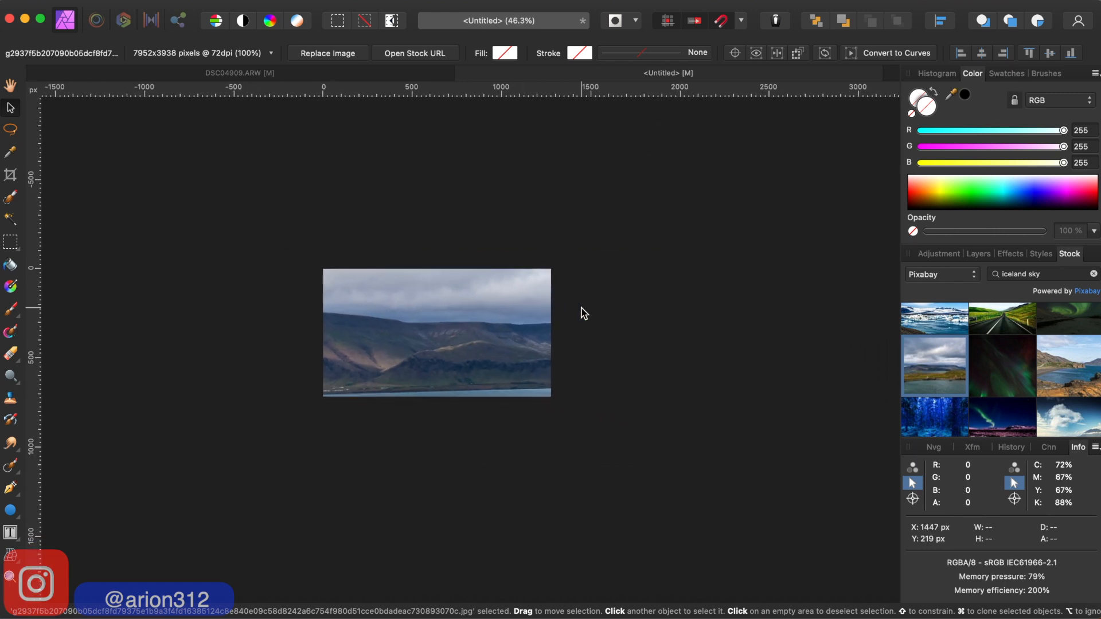
scroll(508, 369, "down", 4)
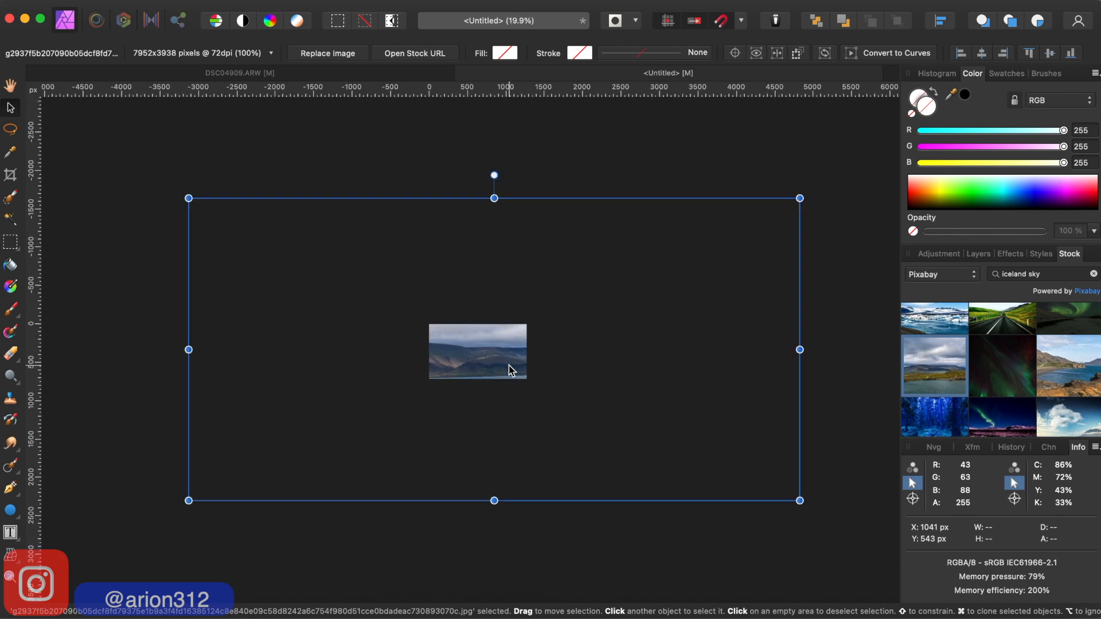
left_click_drag(792, 502, 348, 314)
left_click_drag(283, 233, 522, 352)
scroll(522, 352, "up", 5)
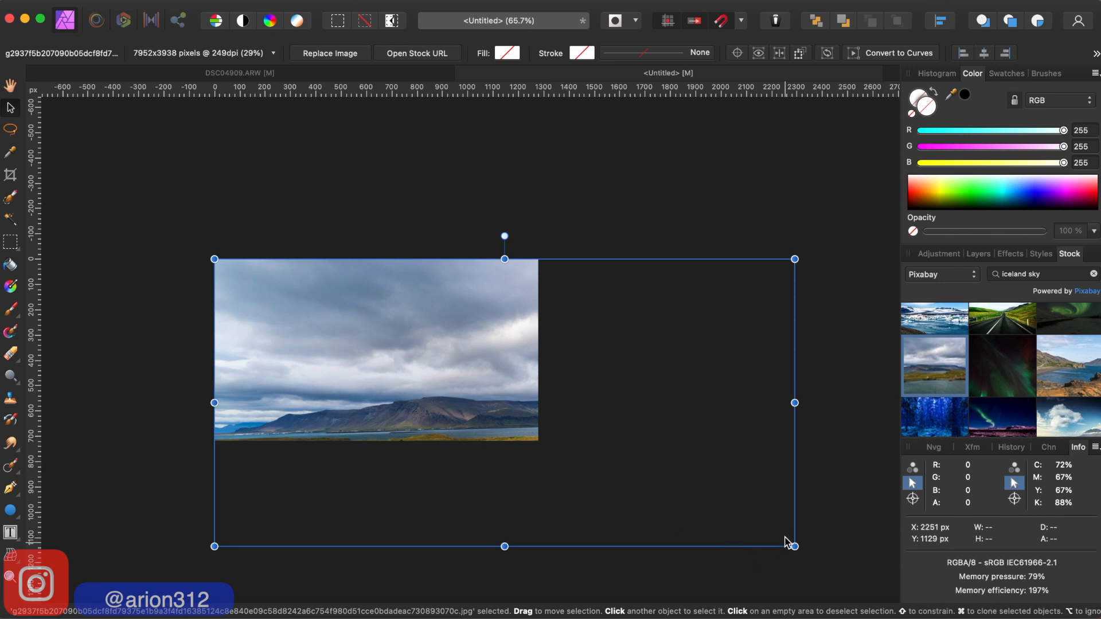
left_click_drag(794, 546, 522, 445)
scroll(447, 372, "left", 2)
scroll(447, 372, "up", 1)
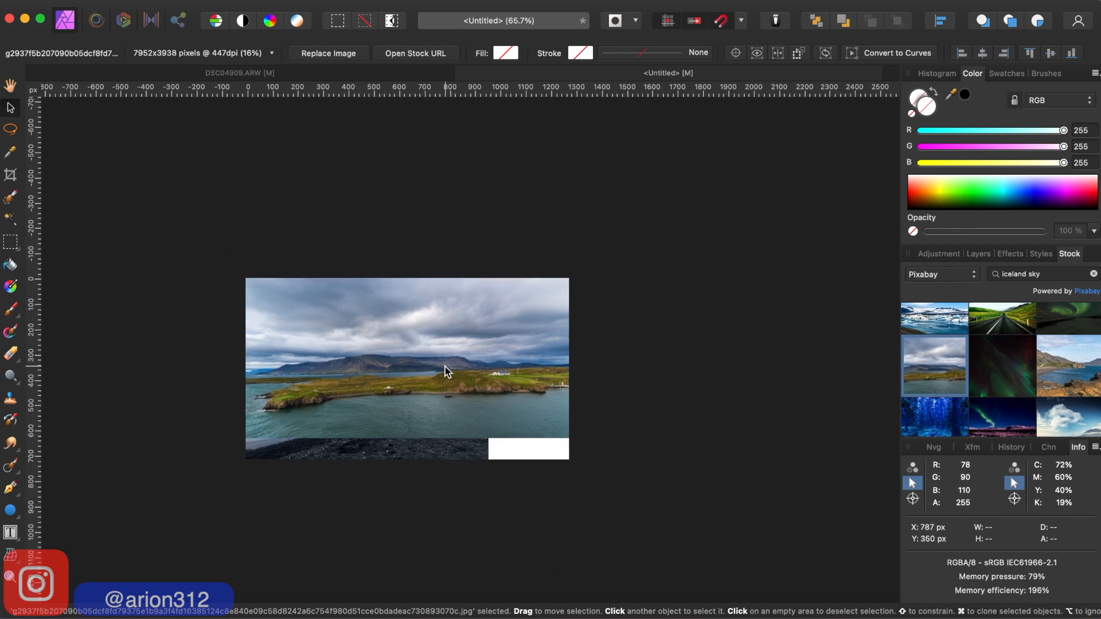
Paste the coastline photo into the waterfall document DSC04909.ARW and enlarge it to 102% so that it matches the canvas height
left_click(294, 77)
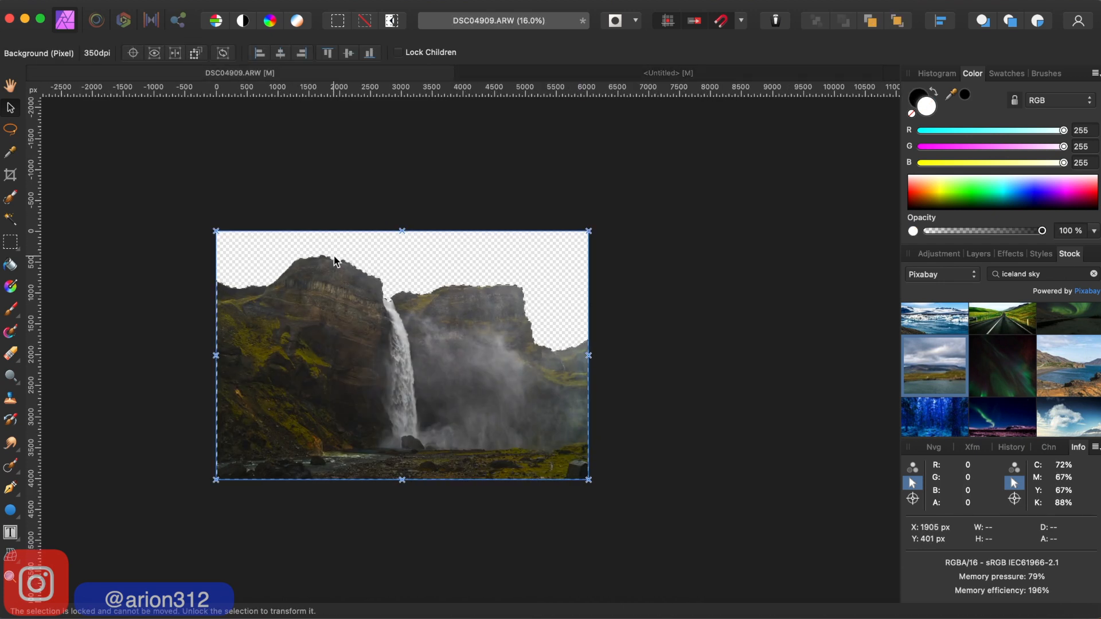
left_click(979, 254)
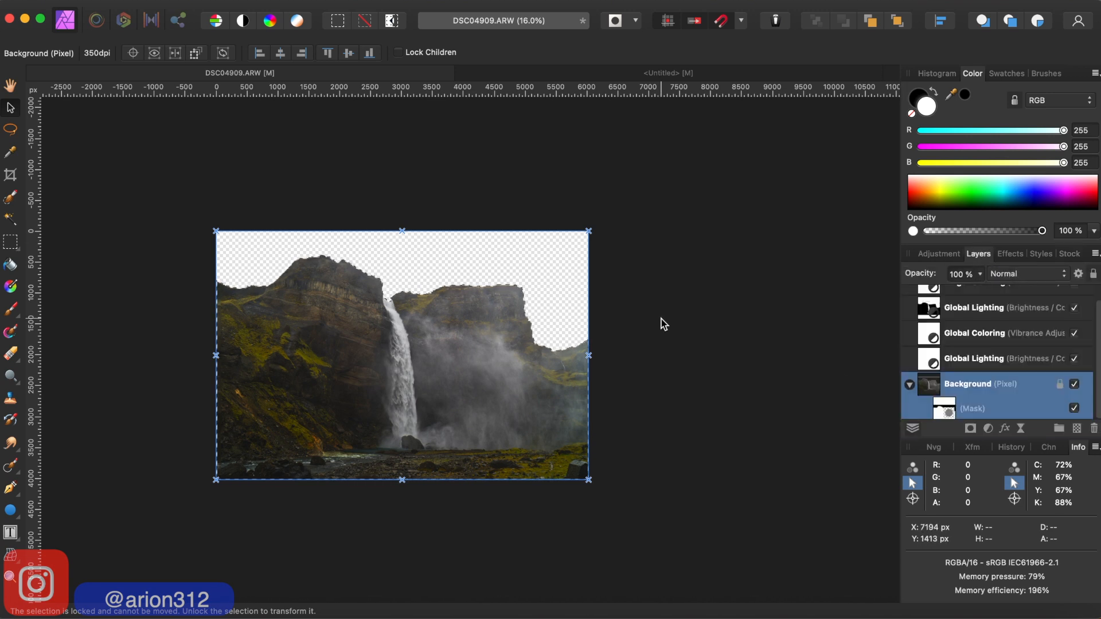
key("super+v")
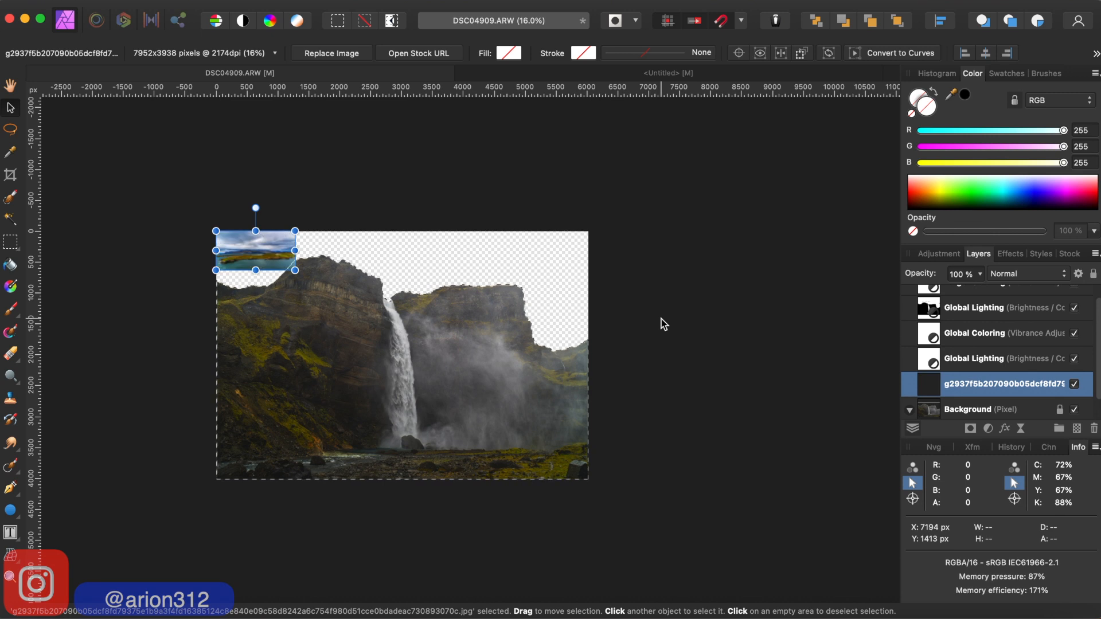
left_click_drag(294, 270, 690, 532)
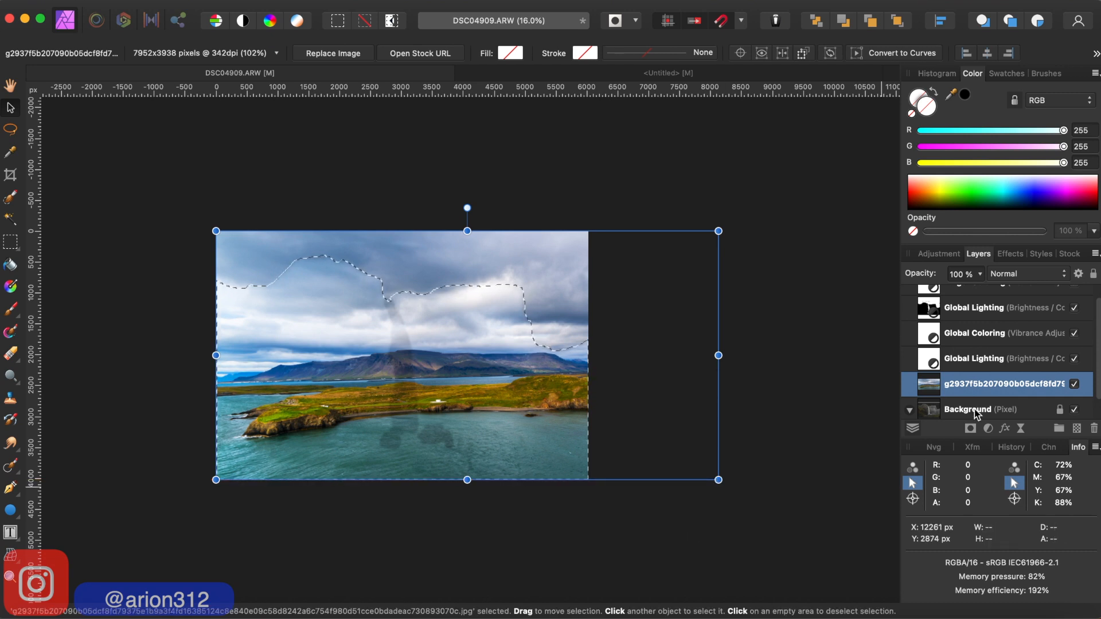
Try the coastline photo beneath the Background layer at 128% and delete it from the waterfall document
scroll(974, 409, "down", 2)
left_click_drag(978, 354, 976, 421)
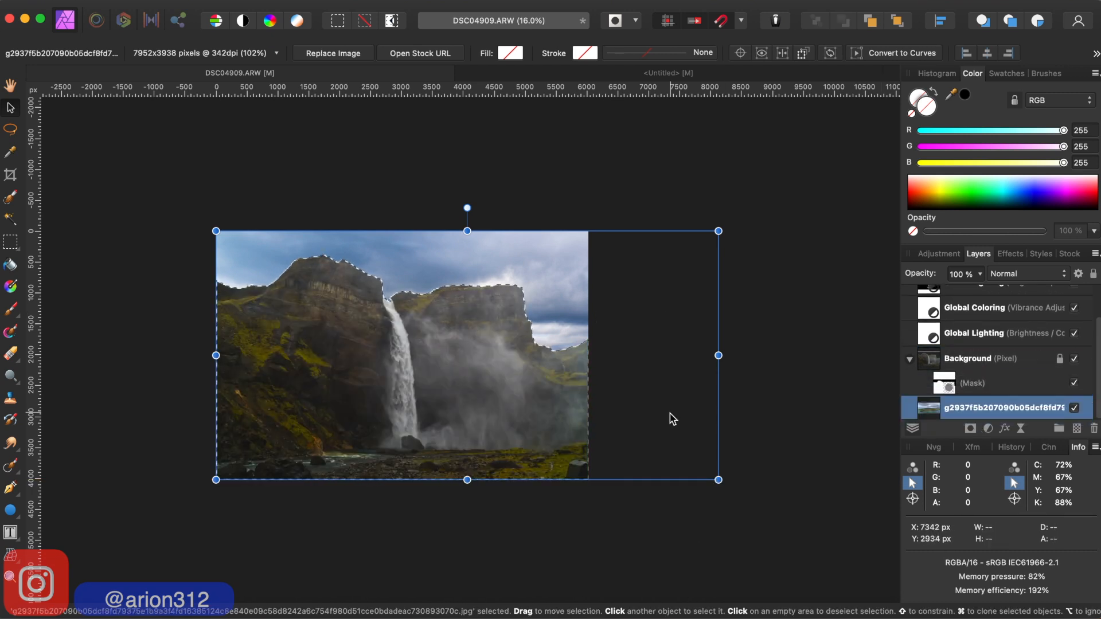
left_click_drag(720, 479, 857, 520)
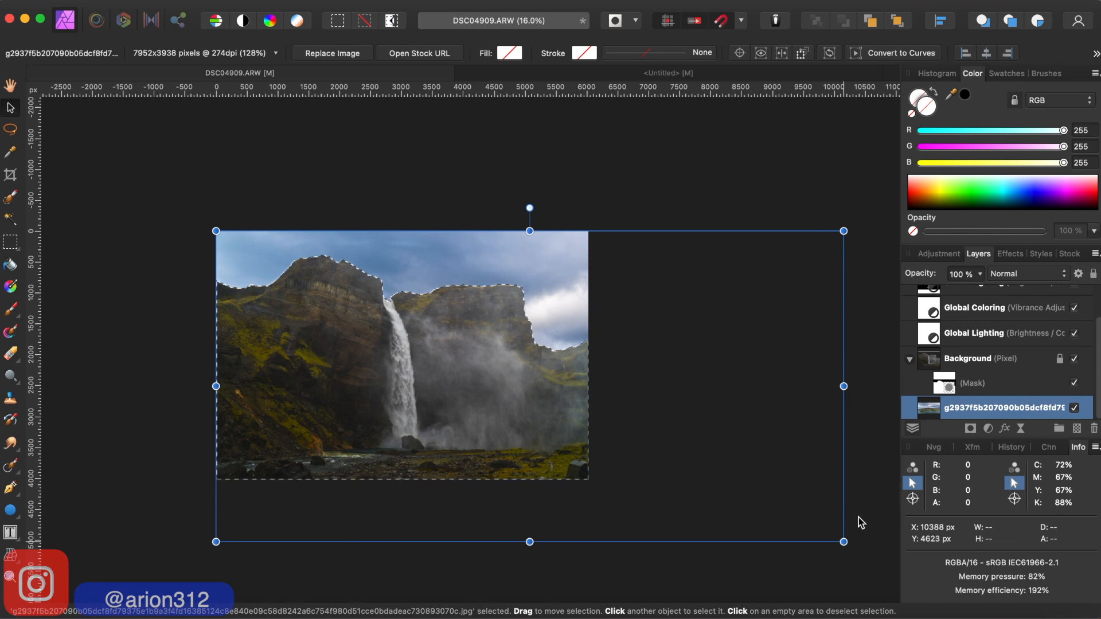
key("Delete")
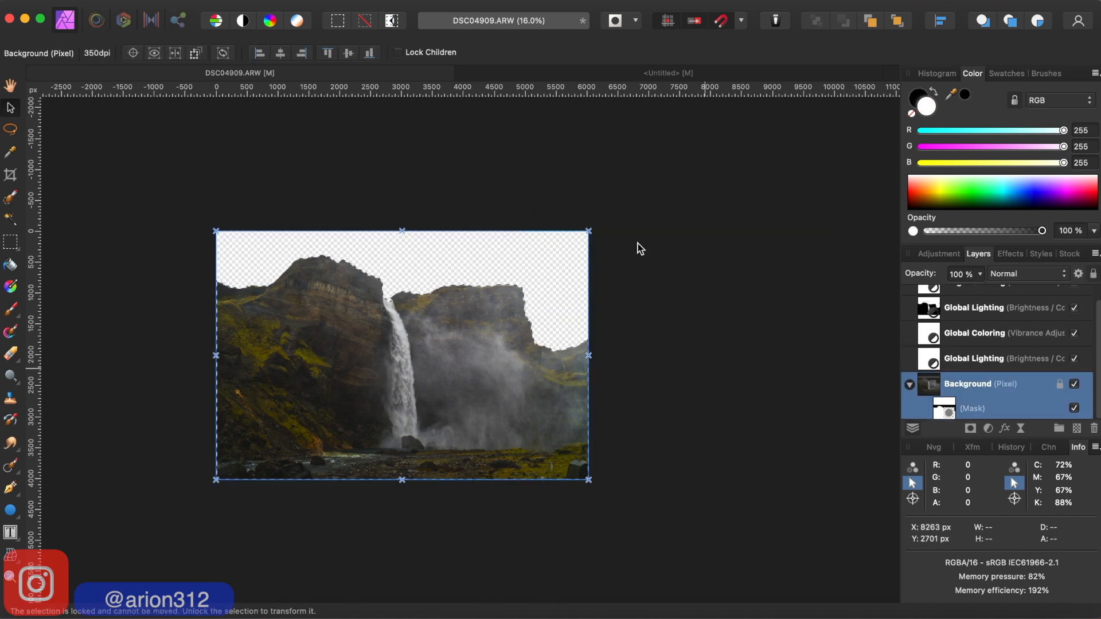
Place the stock photo of golden mountains under dark clouds from the "iceland sky" results in the untitled document
left_click(614, 73)
left_click_drag(935, 328, 551, 331)
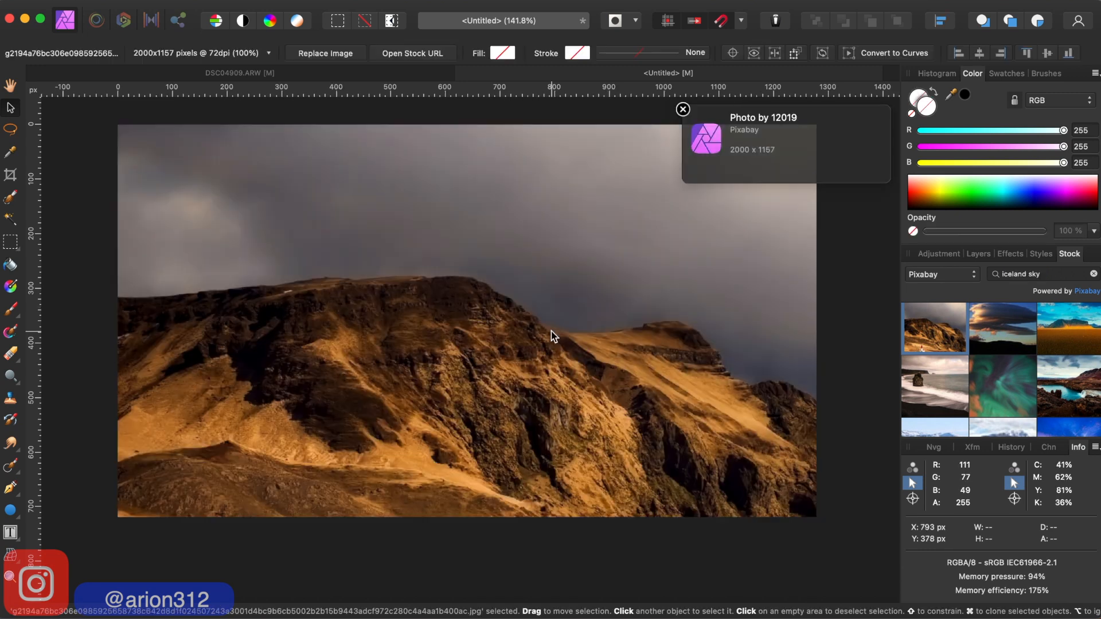
left_click(683, 110)
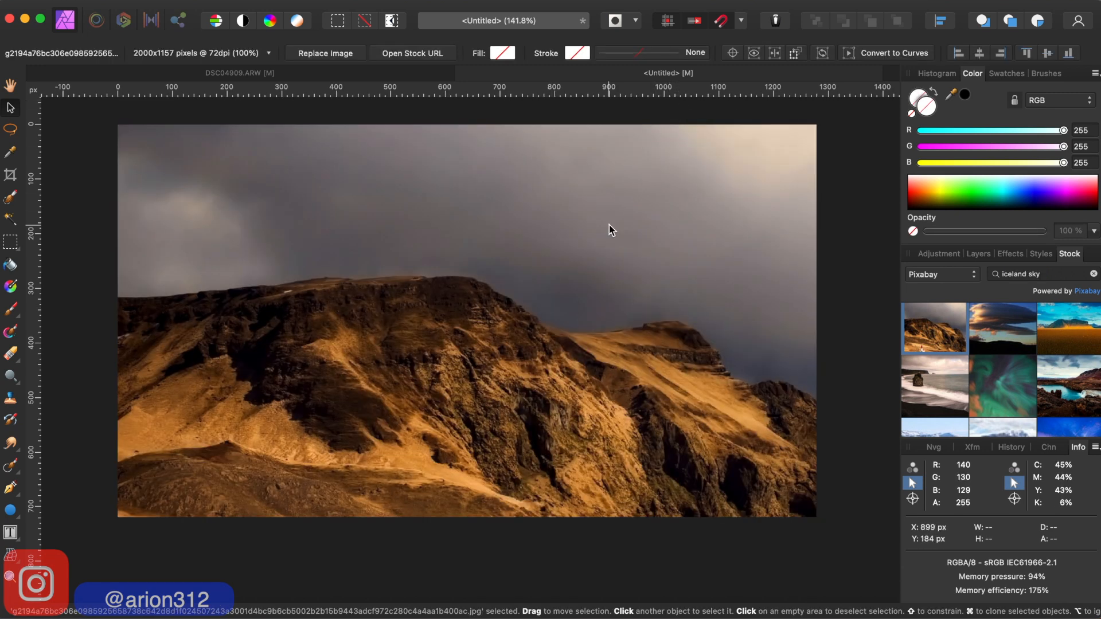
Scale the golden mountain photo down to 60% and align it with the canvas's bottom-right corner
scroll(609, 226, "down", 5)
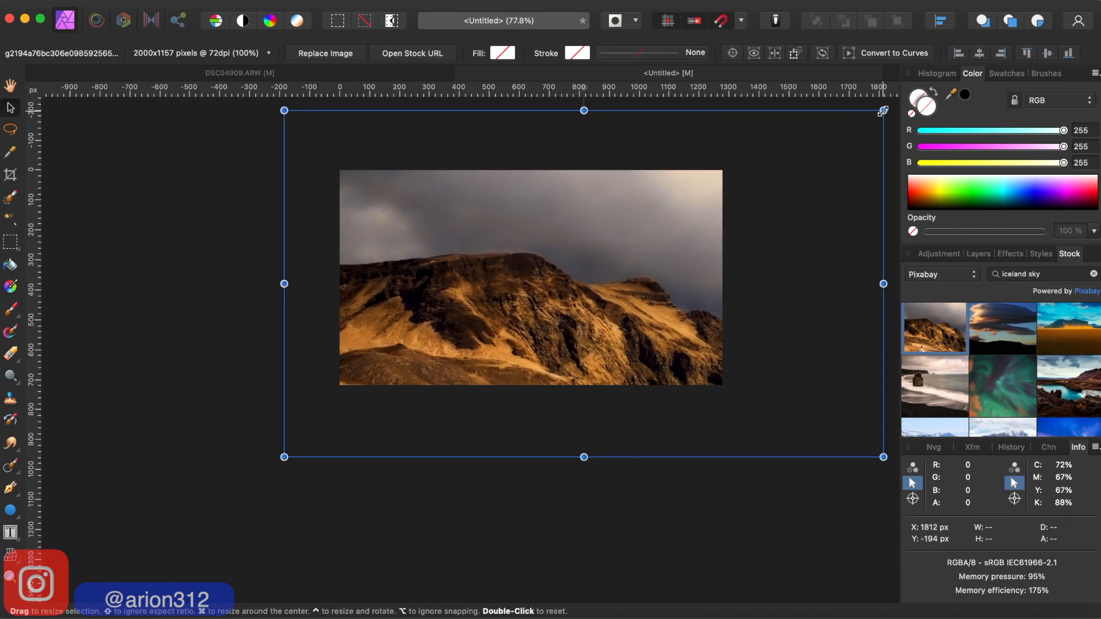
left_click_drag(883, 110, 697, 217)
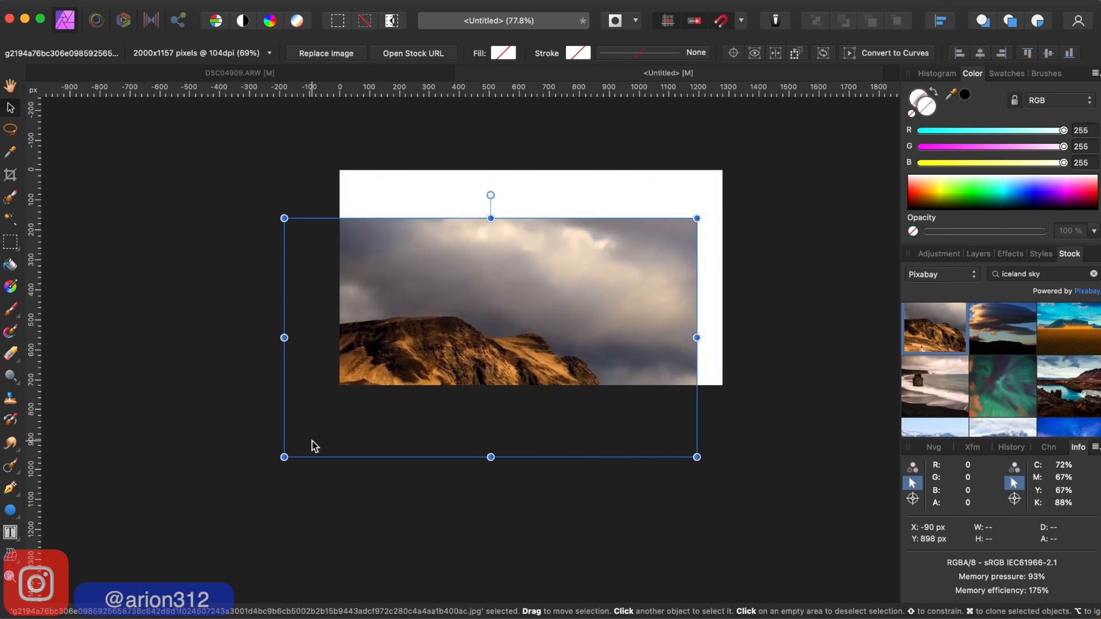
left_click_drag(285, 457, 341, 414)
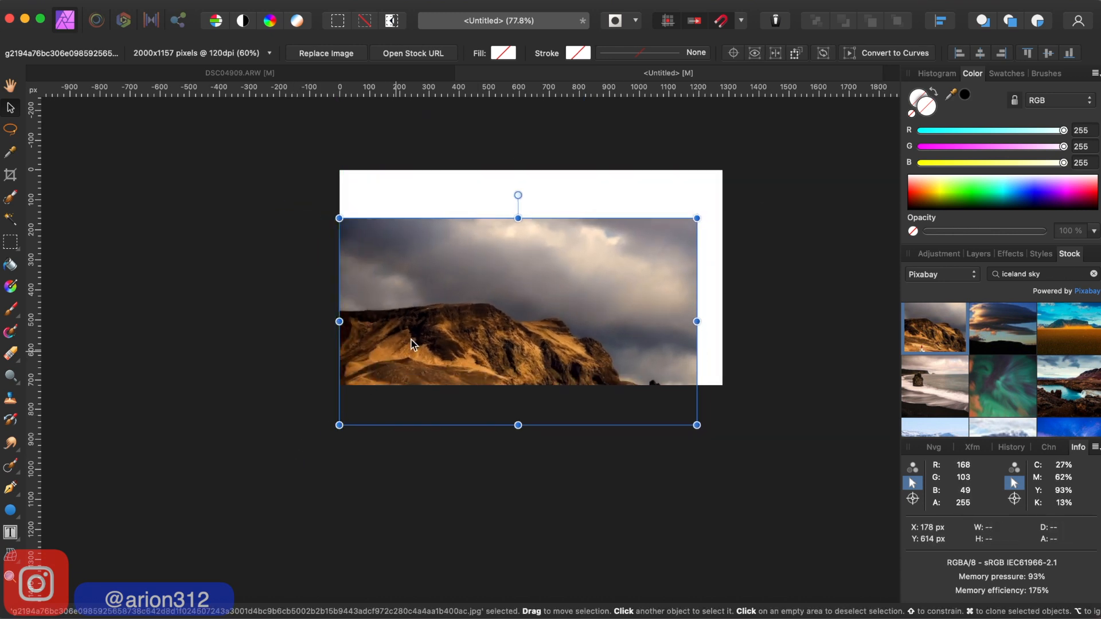
left_click_drag(419, 332, 443, 296)
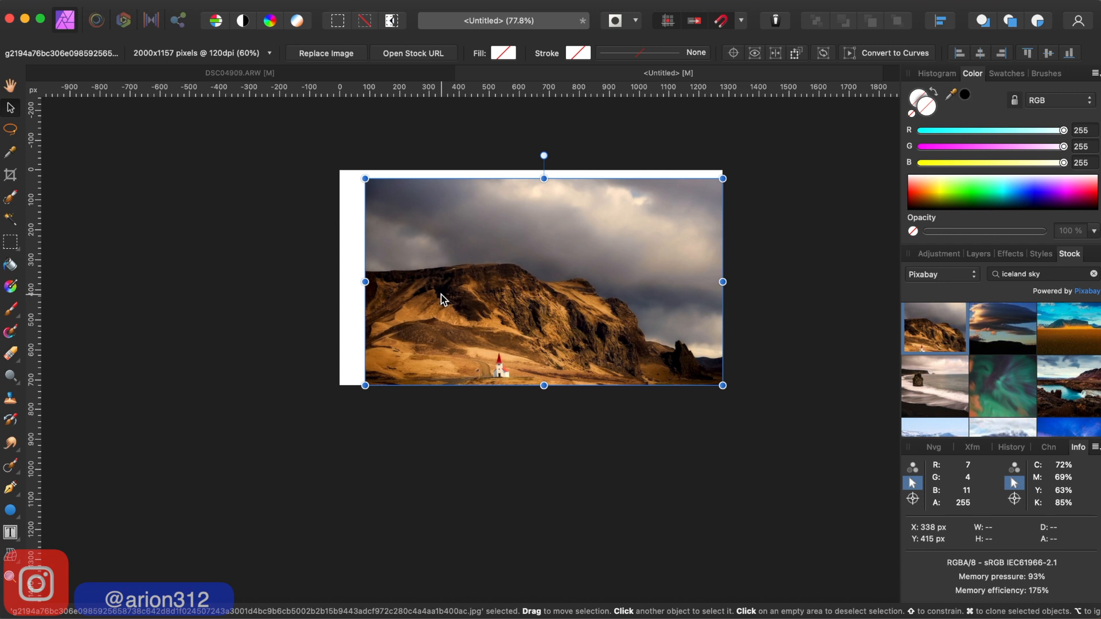
Delete the current sky photo from the waterfall document and paste in the golden mountain photo
left_click(240, 73)
left_click(980, 252)
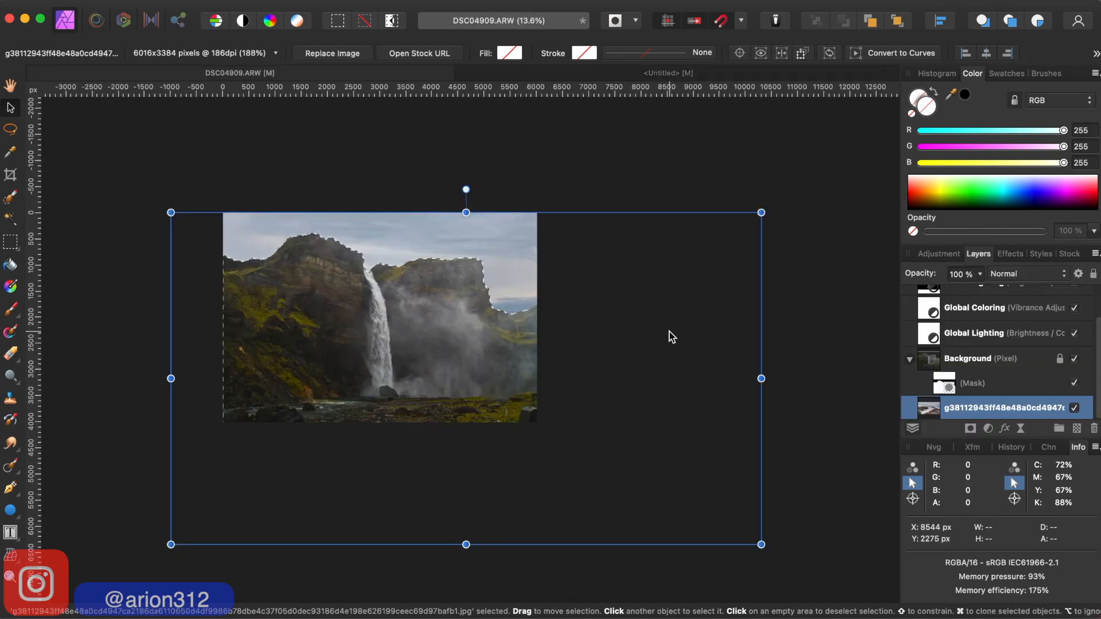
key("Delete")
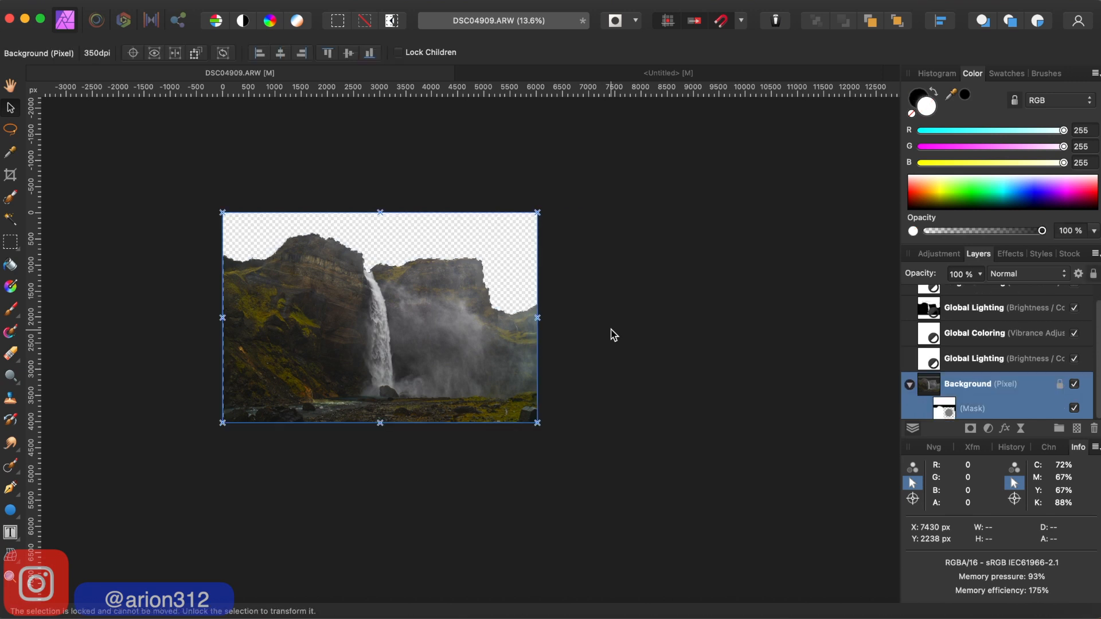
key("super+v")
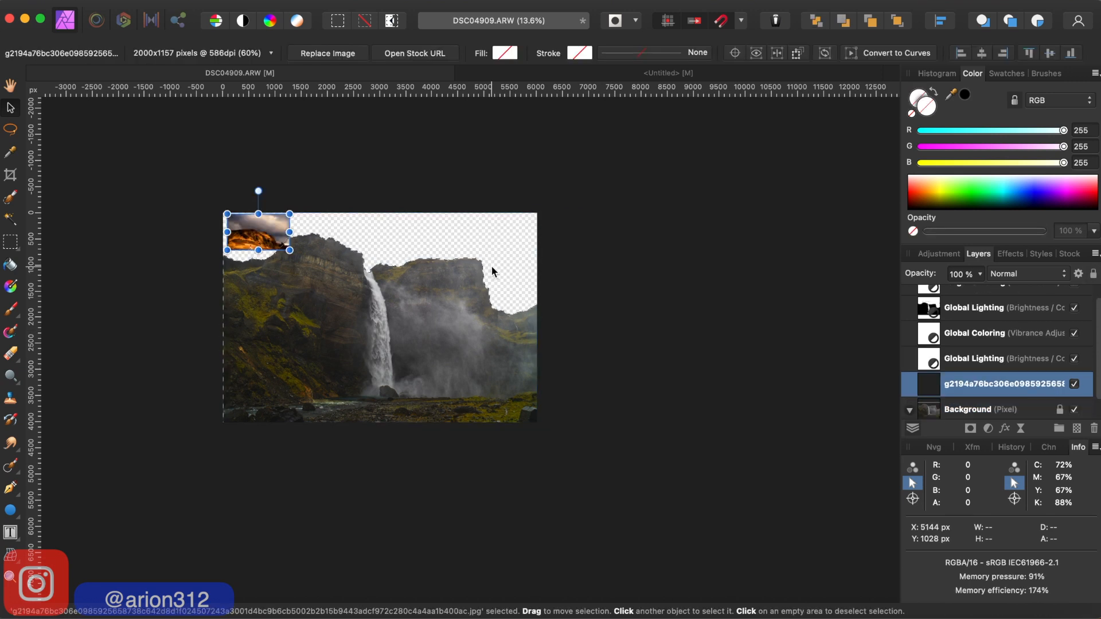
Enlarge the mountain photo from the canvas's top-left corner and fit it at 302% to span exactly the canvas width
left_click_drag(290, 250, 654, 452)
mouse_move(571, 357)
left_mouse_down()
mouse_move(546, 352)
mouse_move(580, 350)
left_mouse_up()
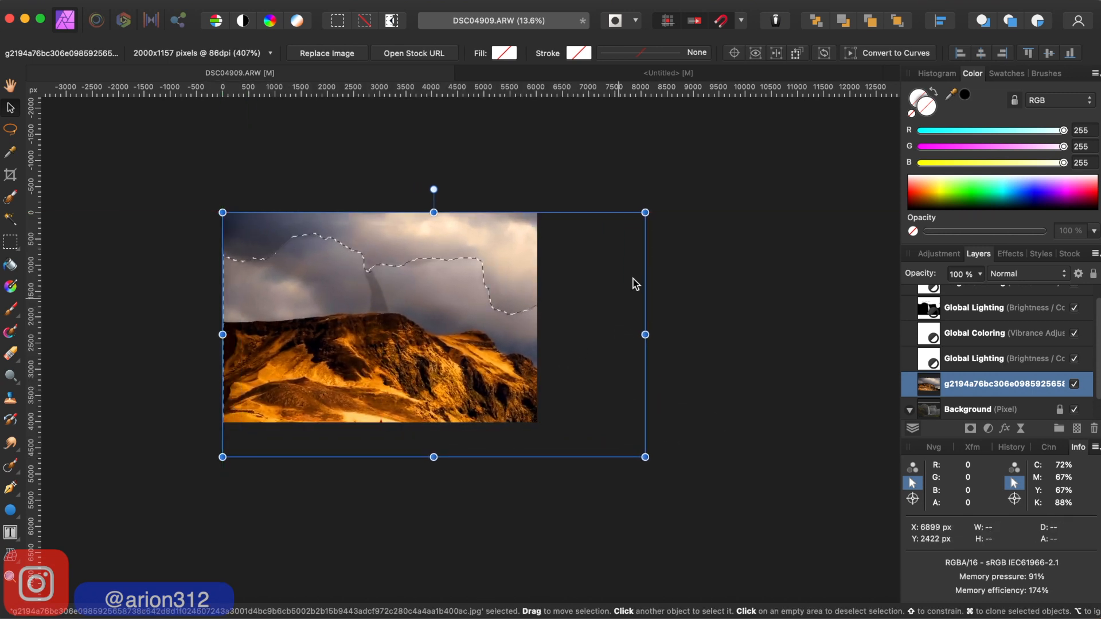
left_click_drag(645, 213, 573, 219)
left_click_drag(546, 292, 546, 255)
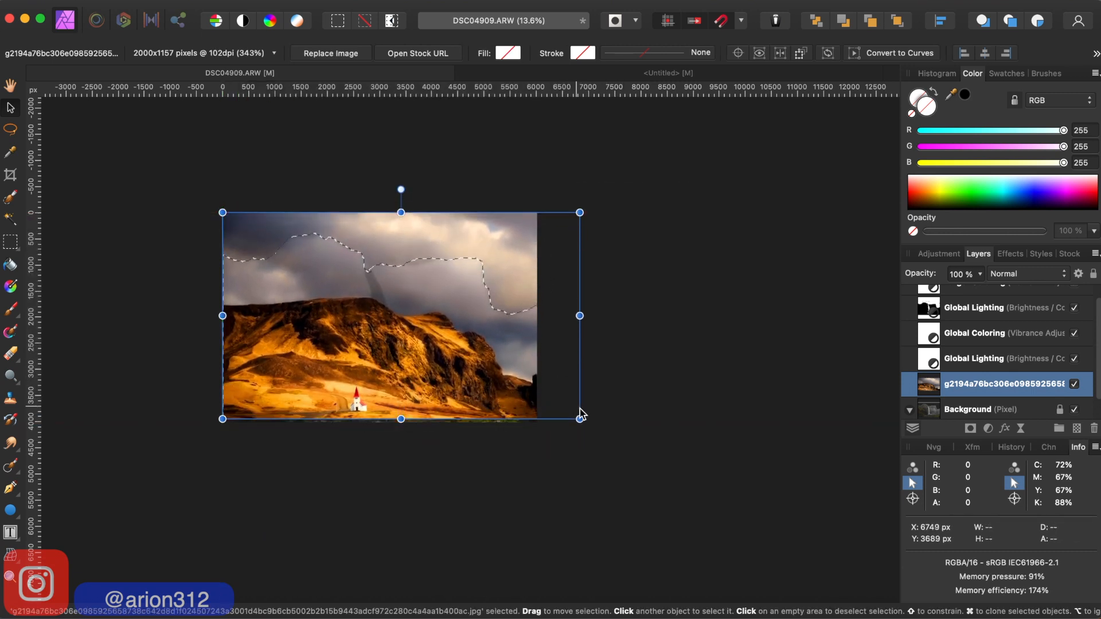
left_click_drag(580, 418, 537, 395)
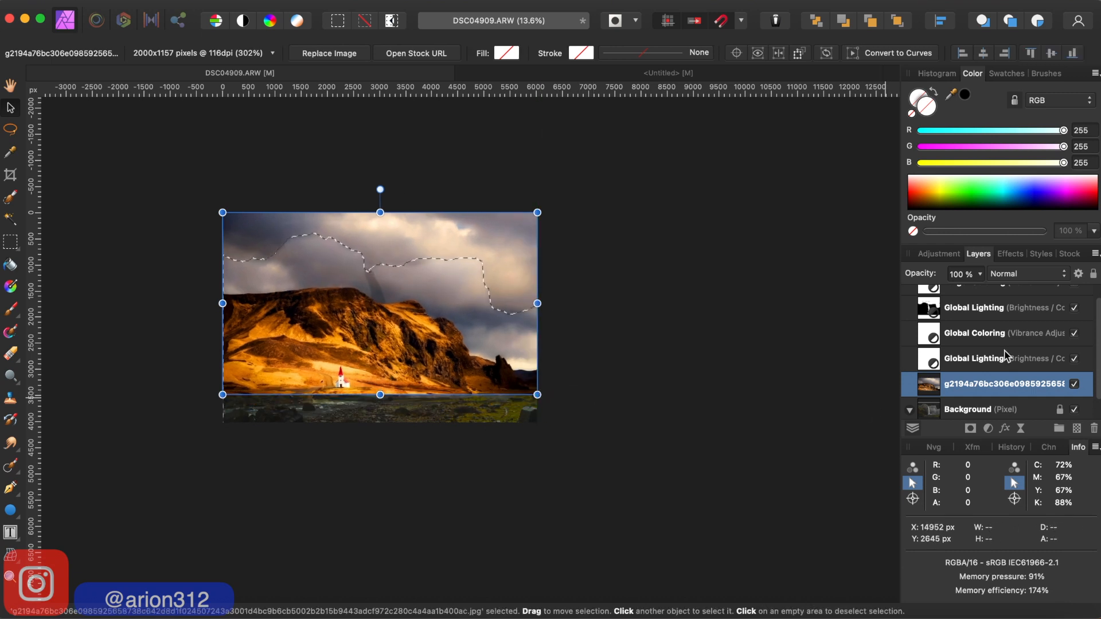
Move the mountain photo beneath the Background layer as the new sky, and enlarge it to 361%, positioned slightly lower
scroll(994, 381, "down", 1)
left_click_drag(990, 363, 983, 421)
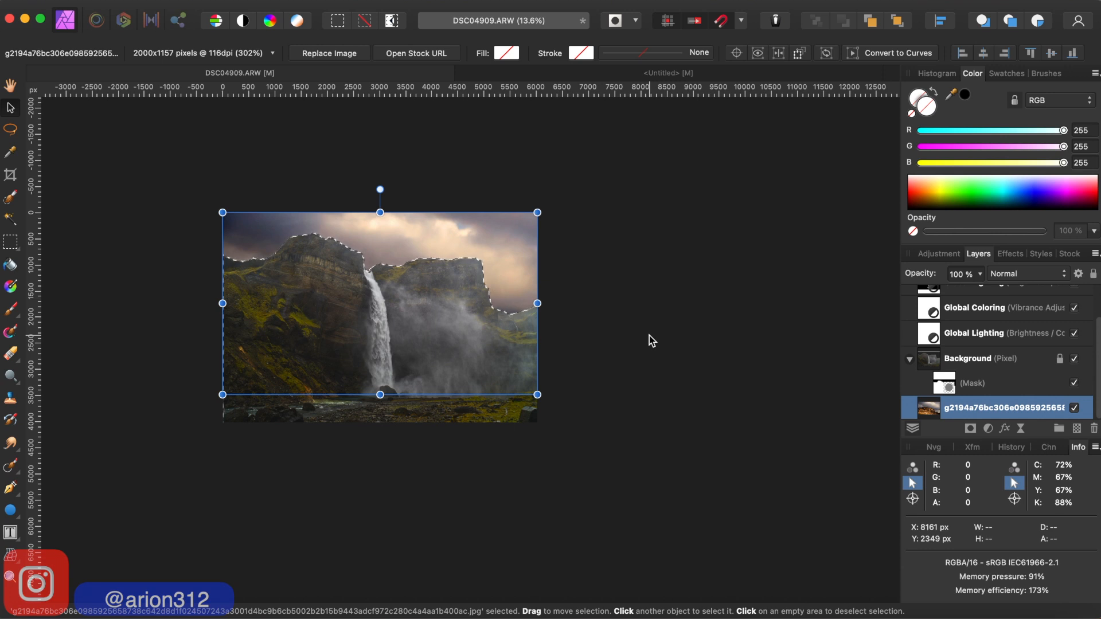
left_click_drag(539, 216, 596, 170)
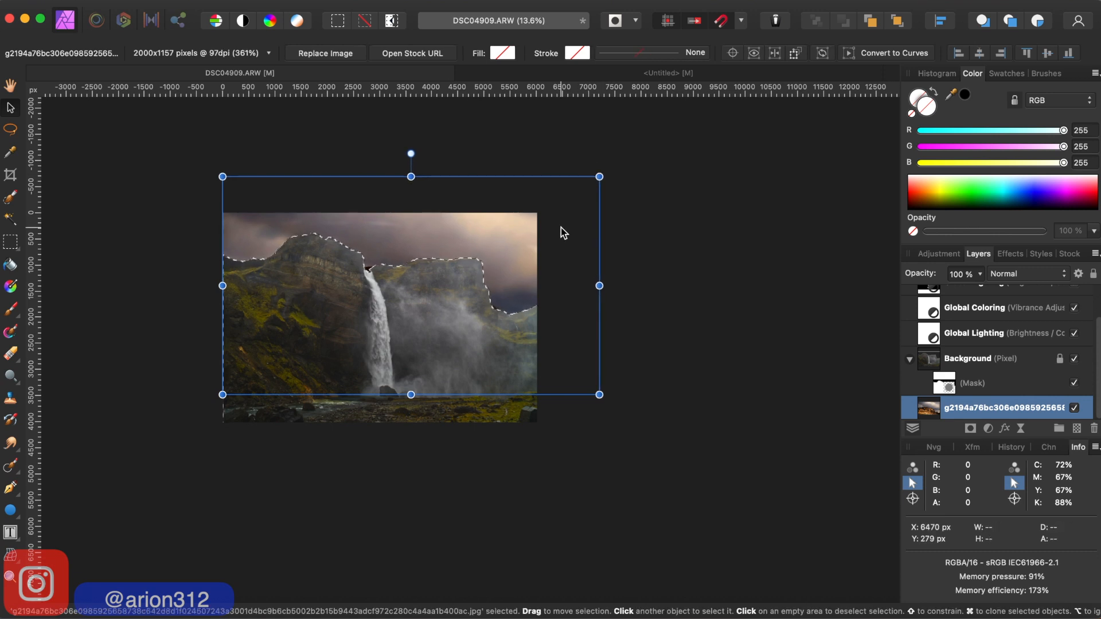
mouse_move(561, 229)
left_mouse_down()
mouse_move(562, 260)
mouse_move(562, 235)
left_mouse_up()
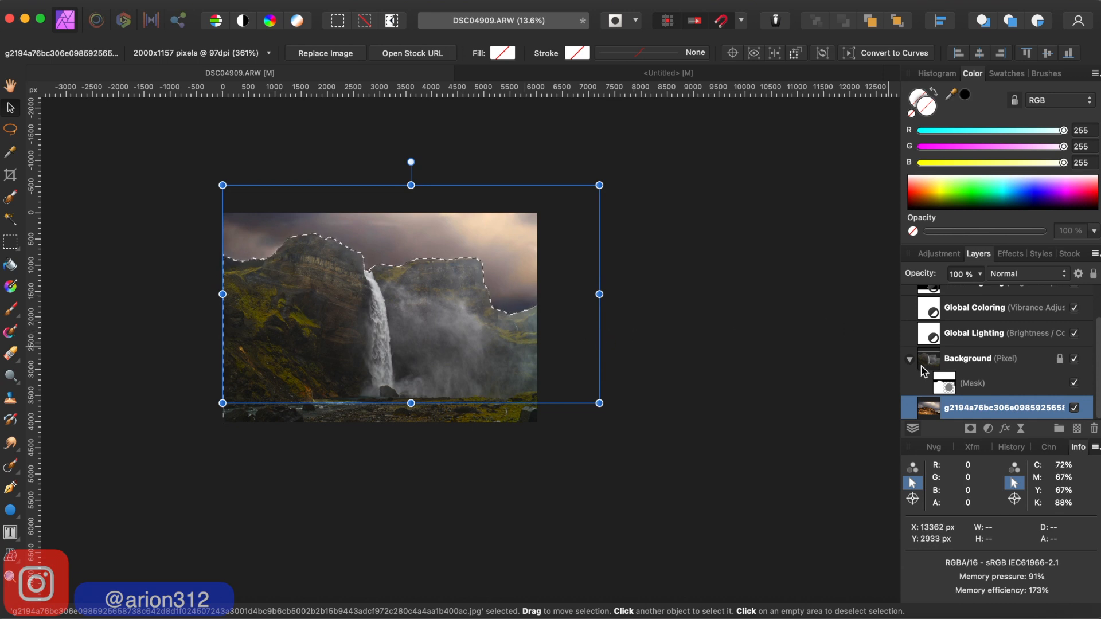
Select the Background layer and clear the active selection around the mountains
left_click(939, 365)
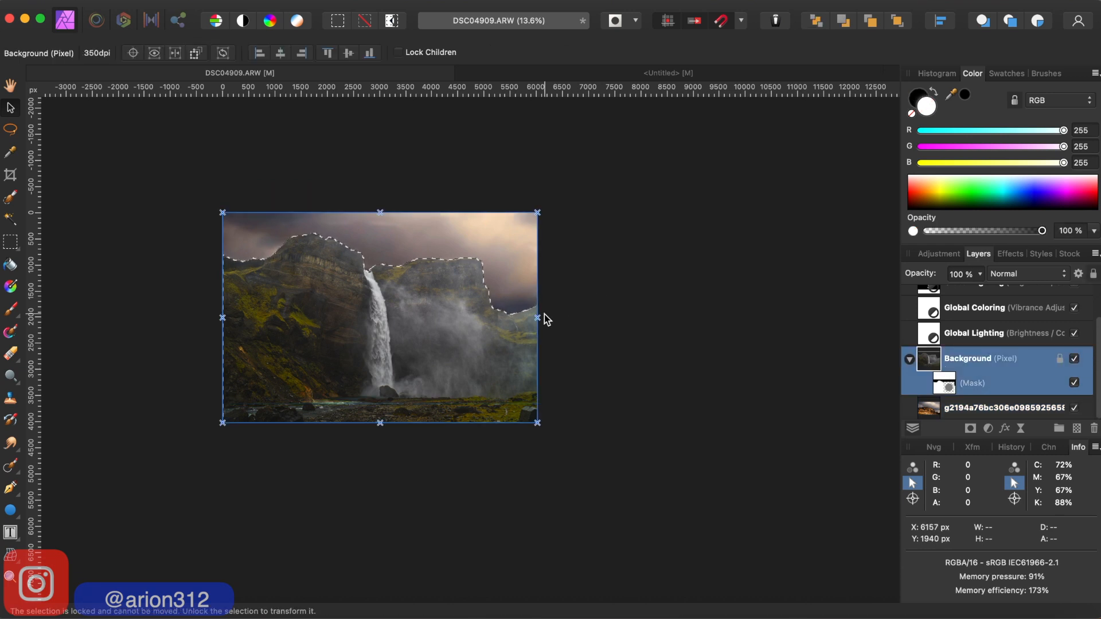
scroll(544, 314, "up", 2)
scroll(545, 315, "up", 3)
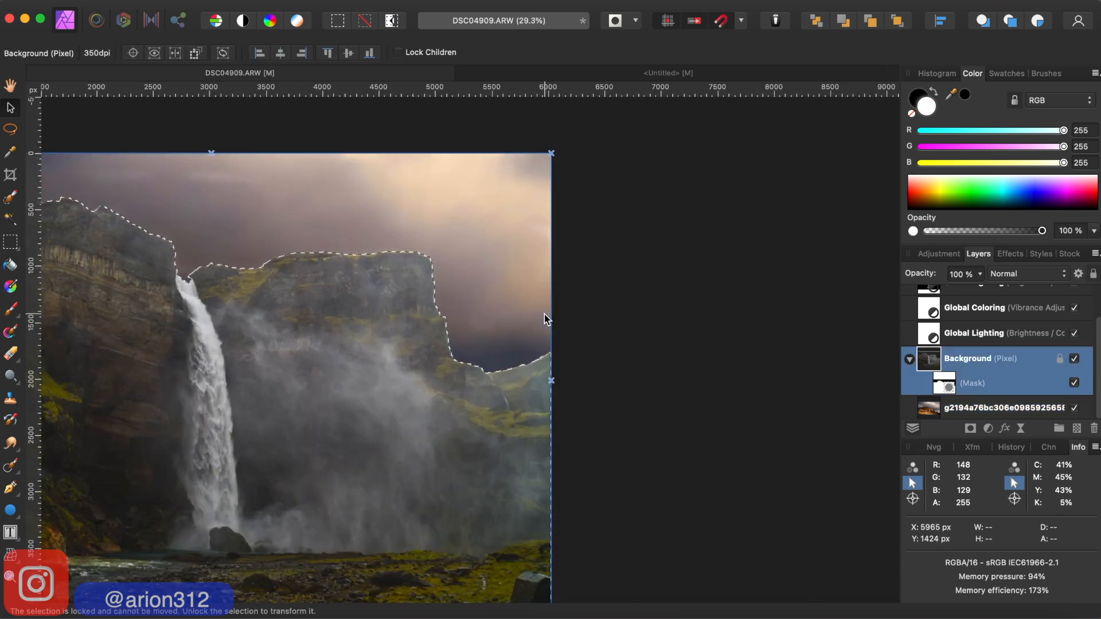
scroll(544, 319, "left", 3)
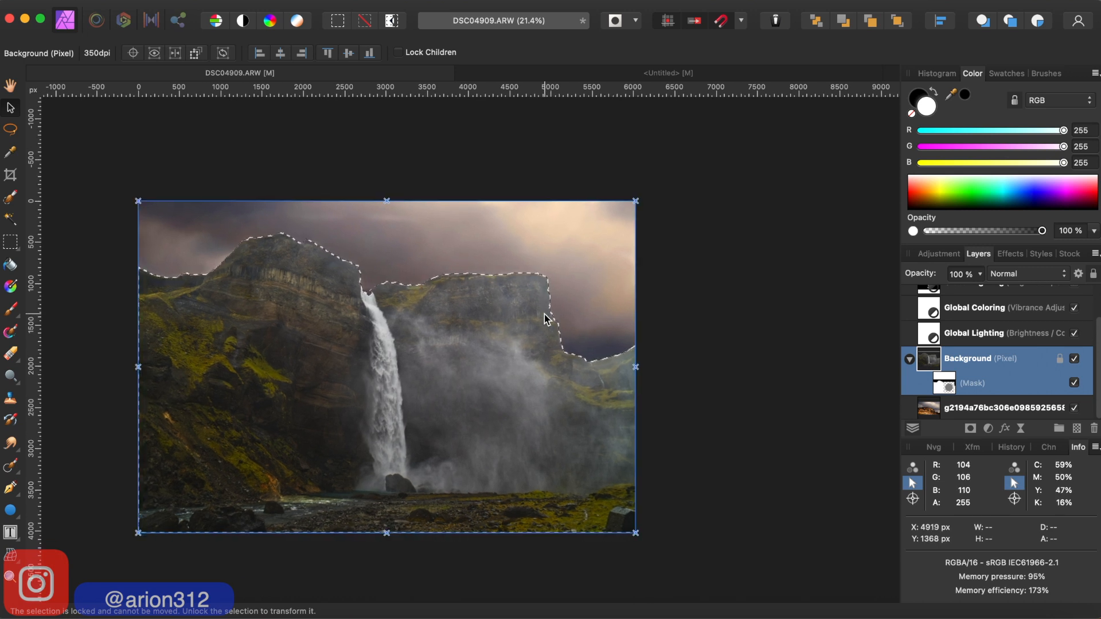
key("super+d")
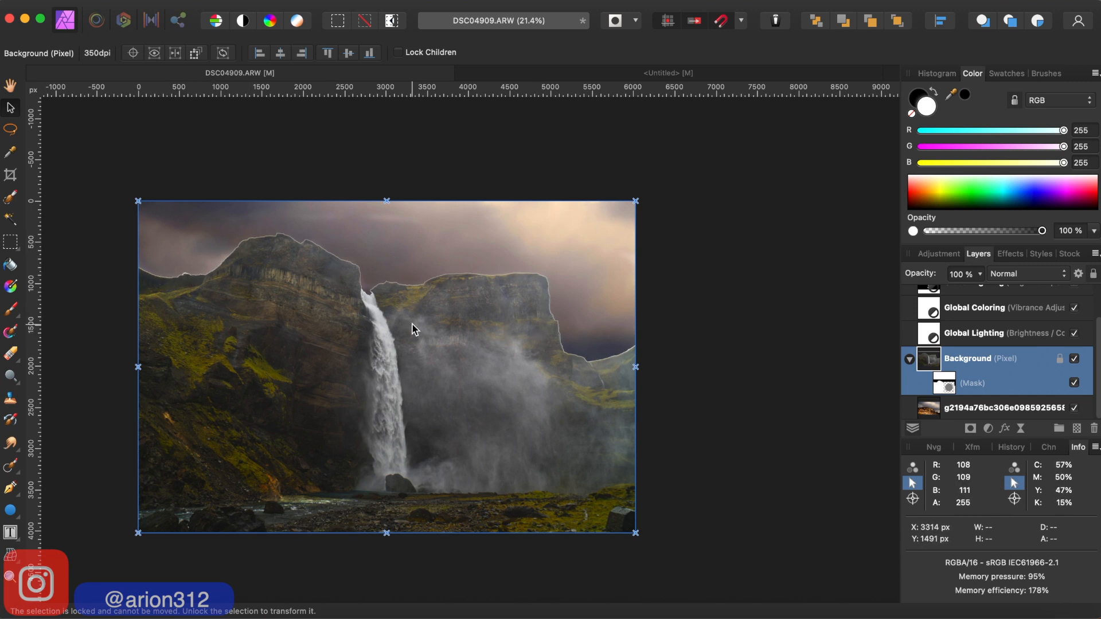
Set up the Paint Brush with black as the active color and shrink its width to 36.2 px
left_click(11, 310)
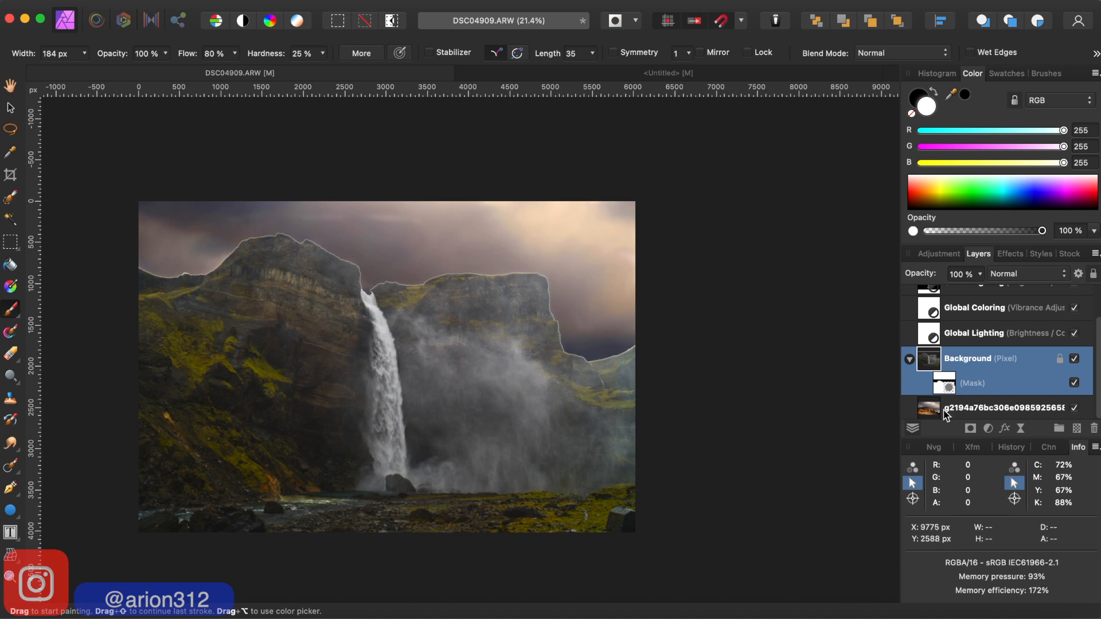
left_click(925, 408)
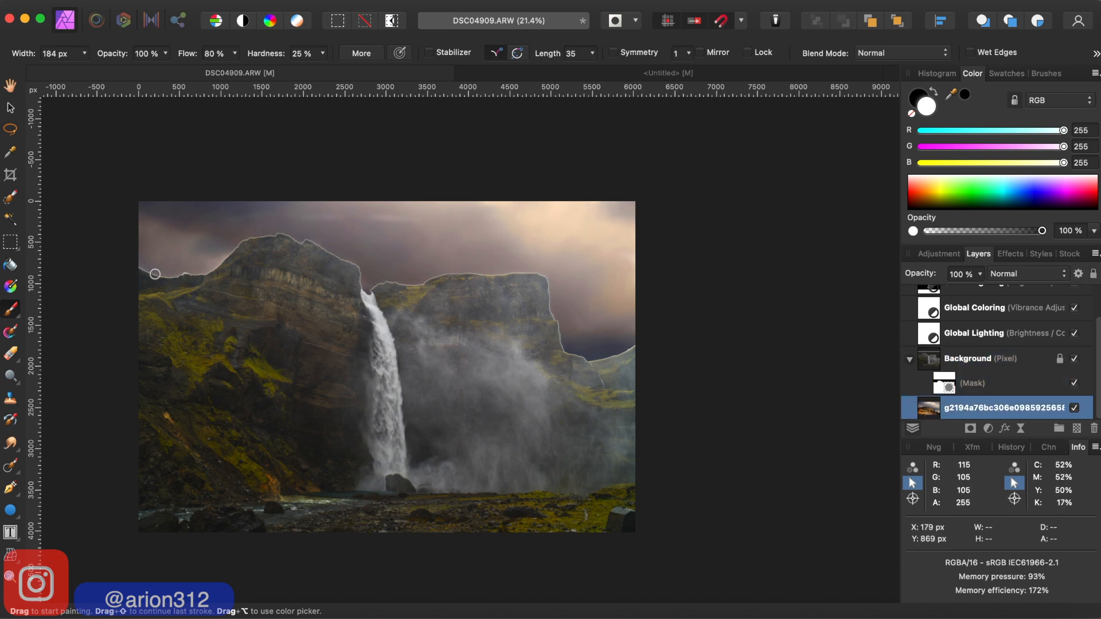
left_click(917, 98)
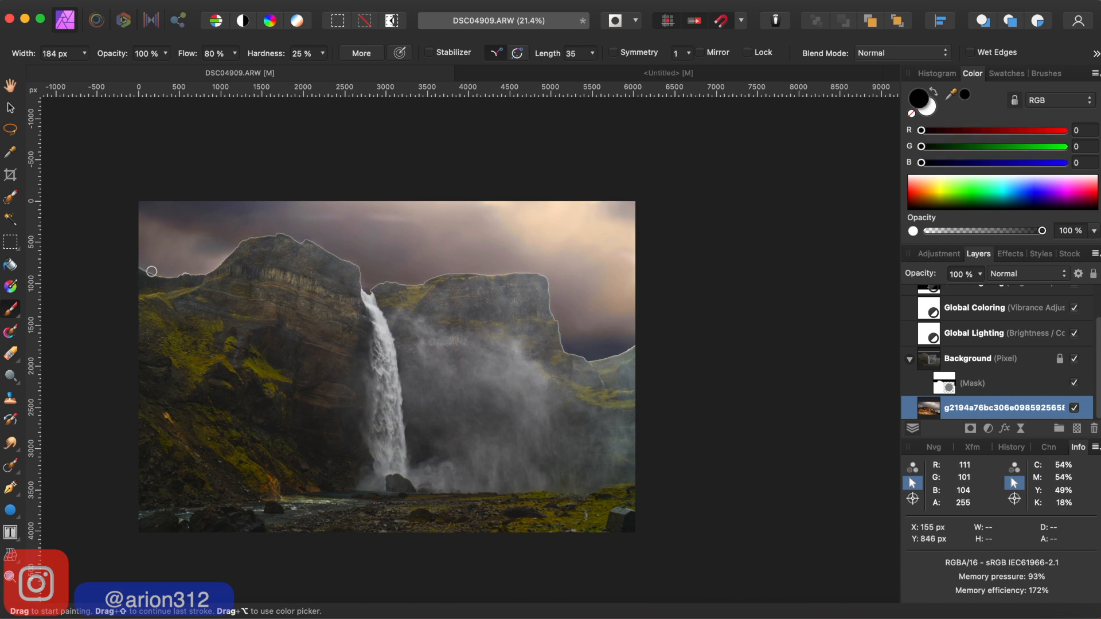
scroll(152, 271, "up", 10)
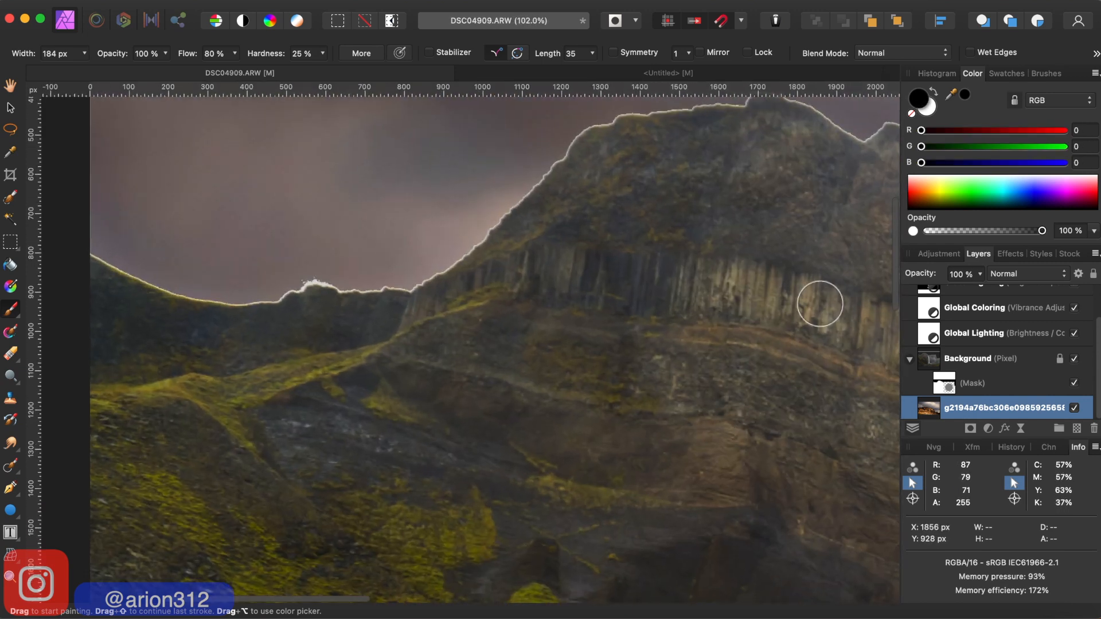
left_click(925, 360)
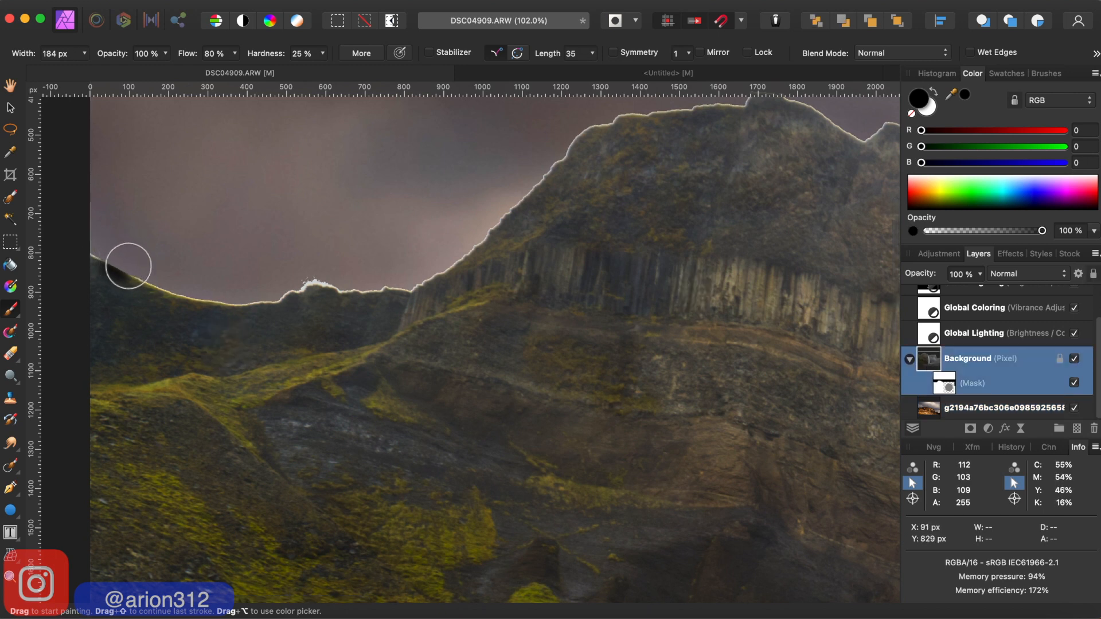
left_click(933, 412)
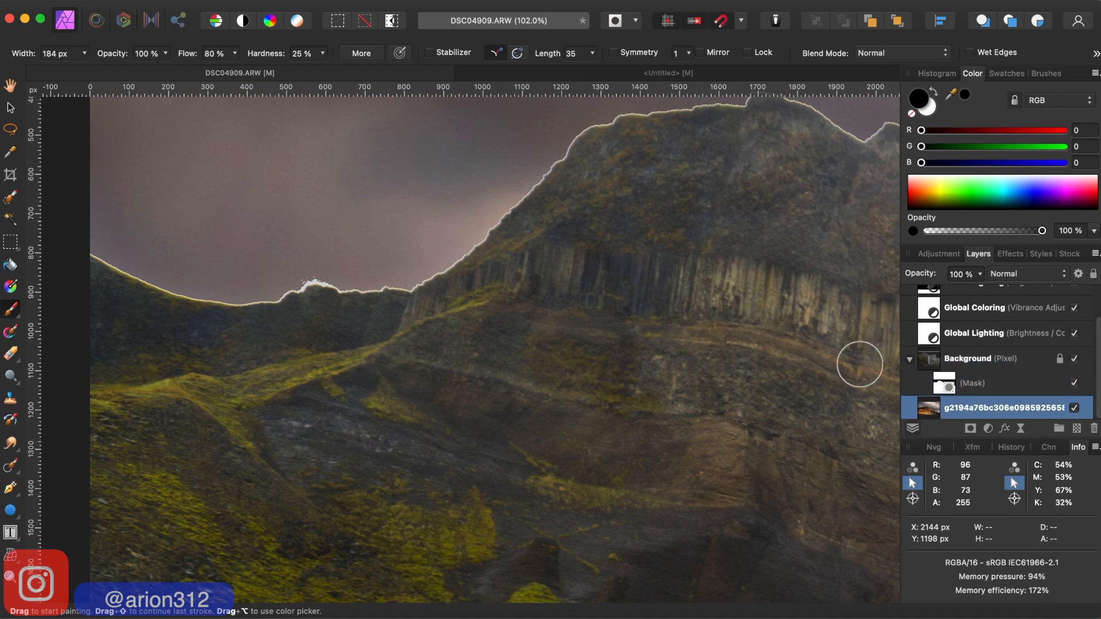
key("bracketleft")
key("bracketleft")
key("bracketleft")
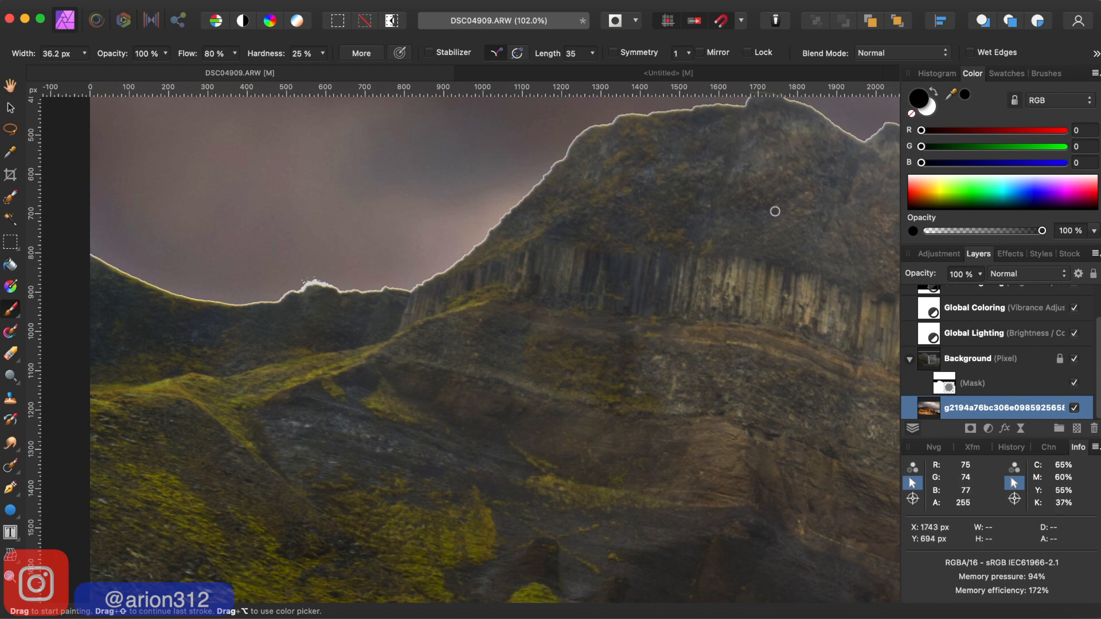
Try to paint black over the light fringe at the ridge's left end on the mountain sky photo layer
scroll(775, 211, "up", 2)
scroll(775, 212, "right", 2)
scroll(168, 288, "left", 2)
scroll(169, 289, "up", 1)
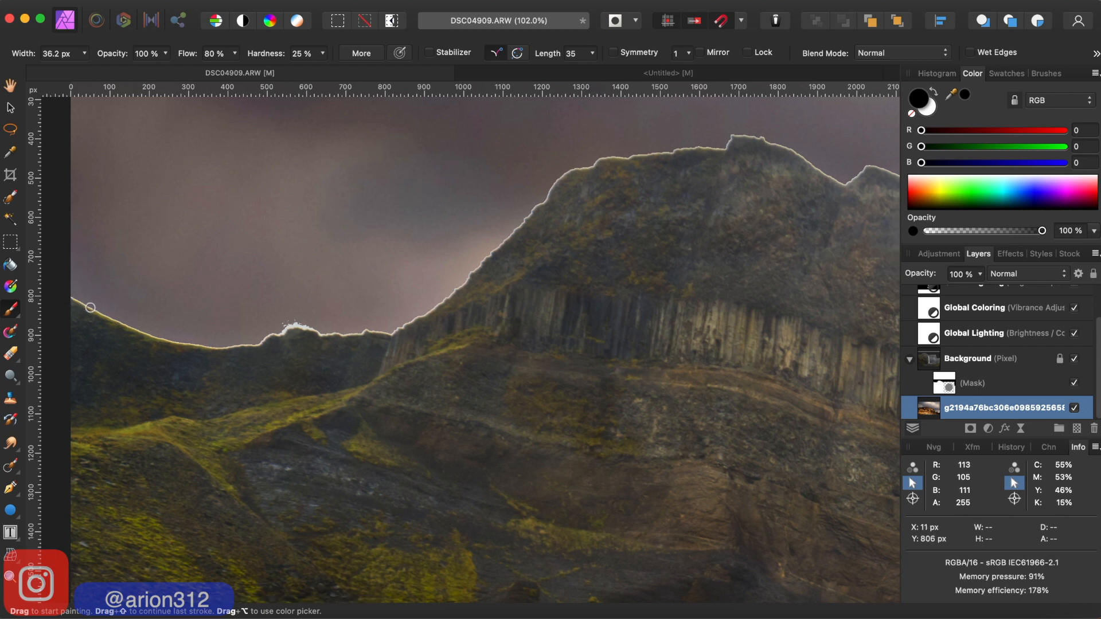
left_click_drag(90, 308, 206, 305)
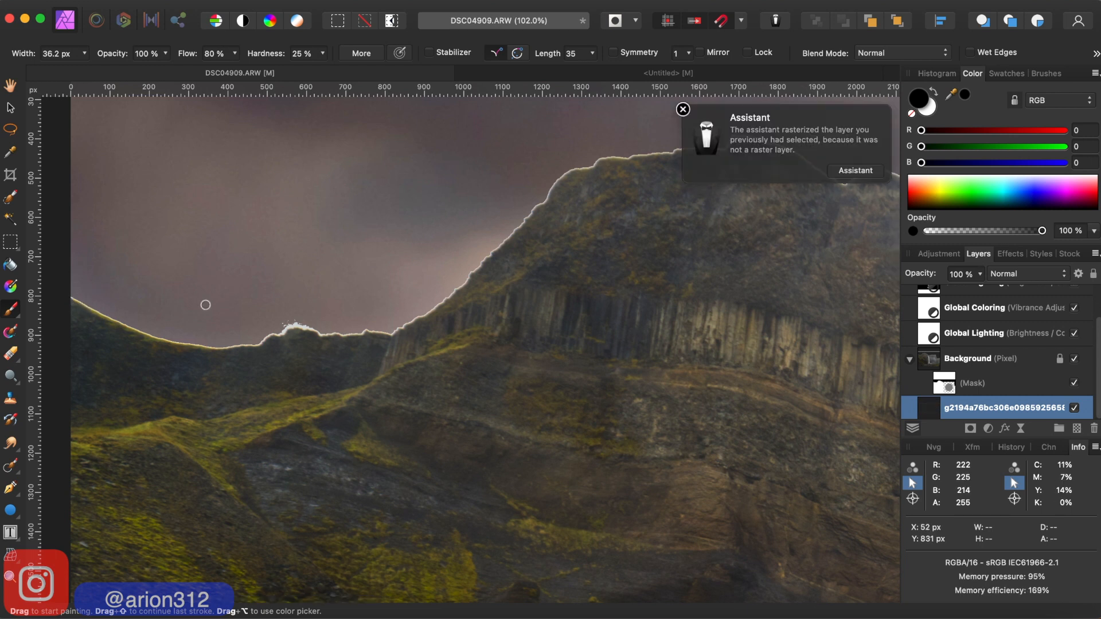
left_click(682, 110)
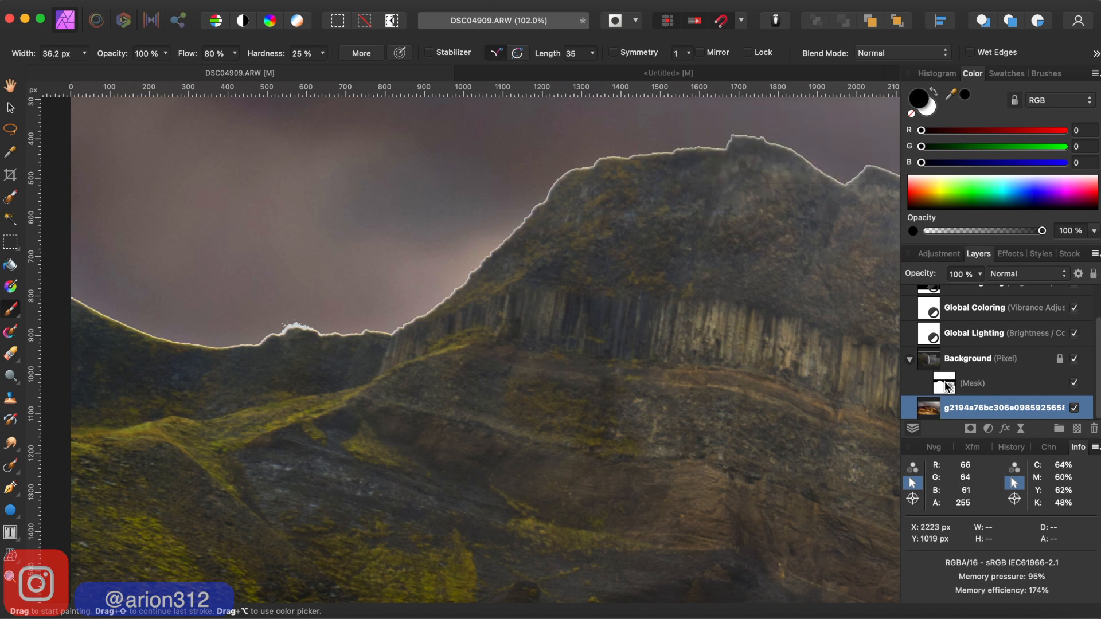
On the Background layer's mask, paint black with a 26.2 px brush over the fringe from the left canvas edge past the small rocky bump
left_click(946, 384)
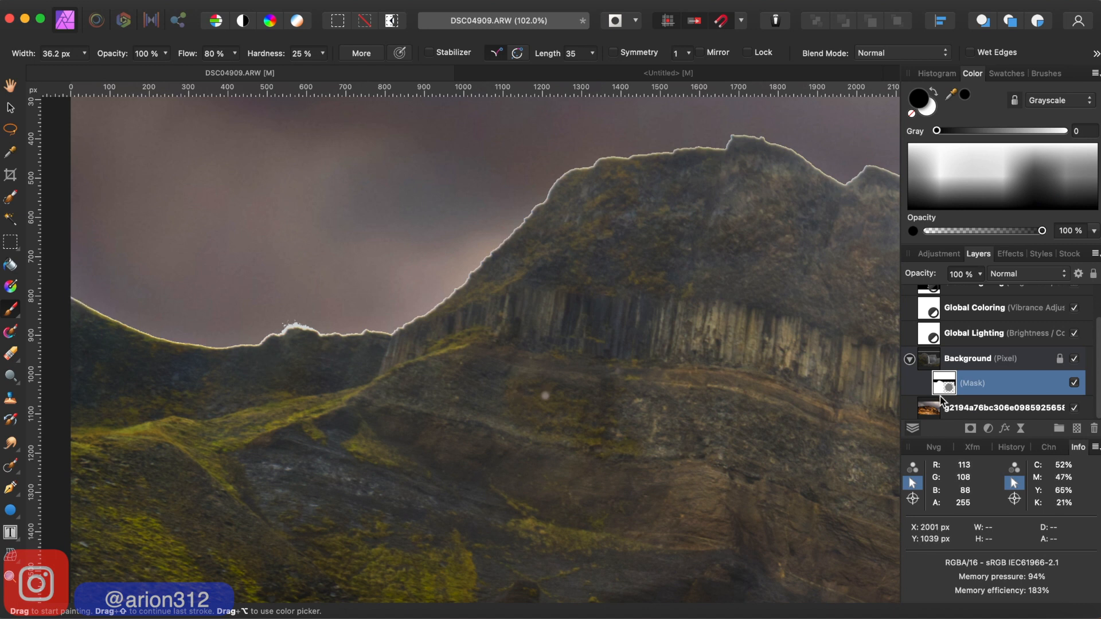
scroll(72, 308, "up", 3)
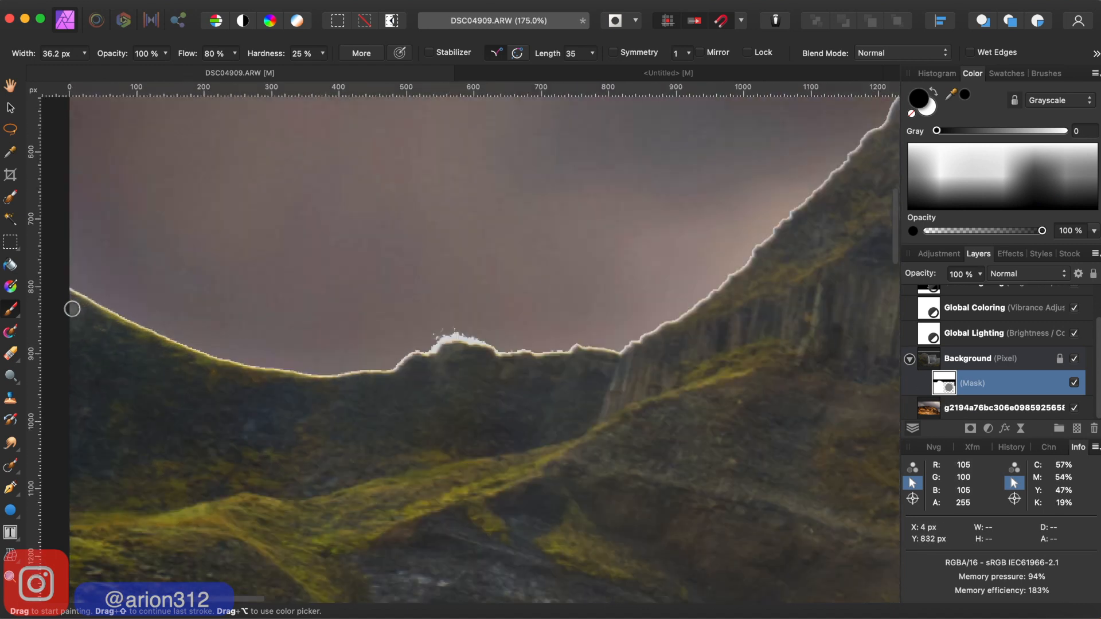
scroll(72, 308, "up", 2)
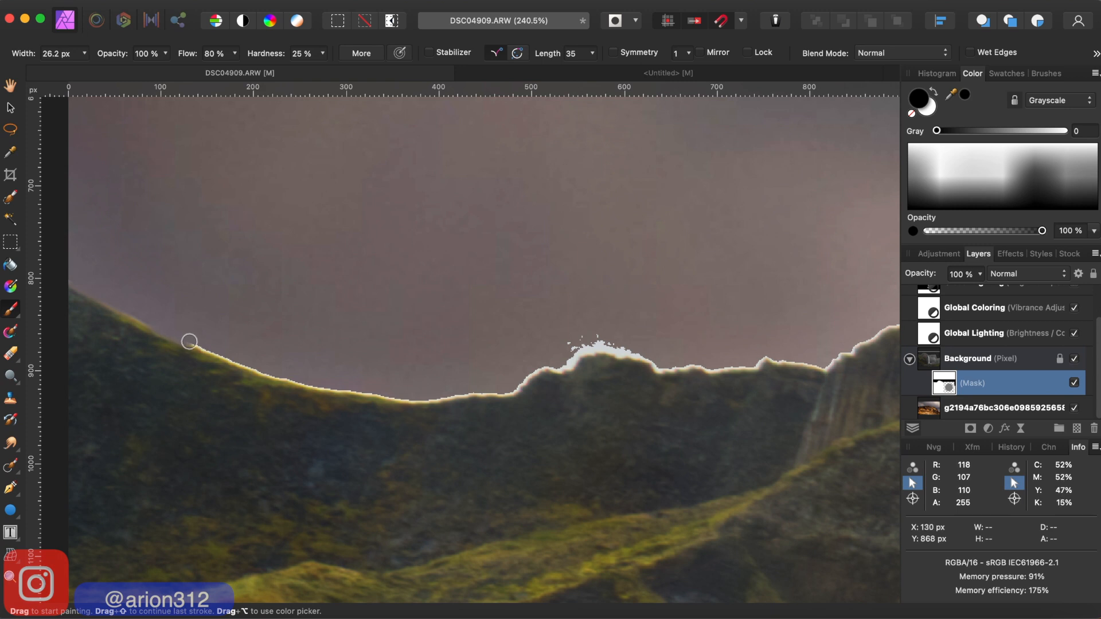
mouse_move(228, 357)
left_mouse_down()
mouse_move(423, 399)
mouse_move(510, 392)
mouse_move(537, 369)
mouse_move(584, 349)
left_mouse_up()
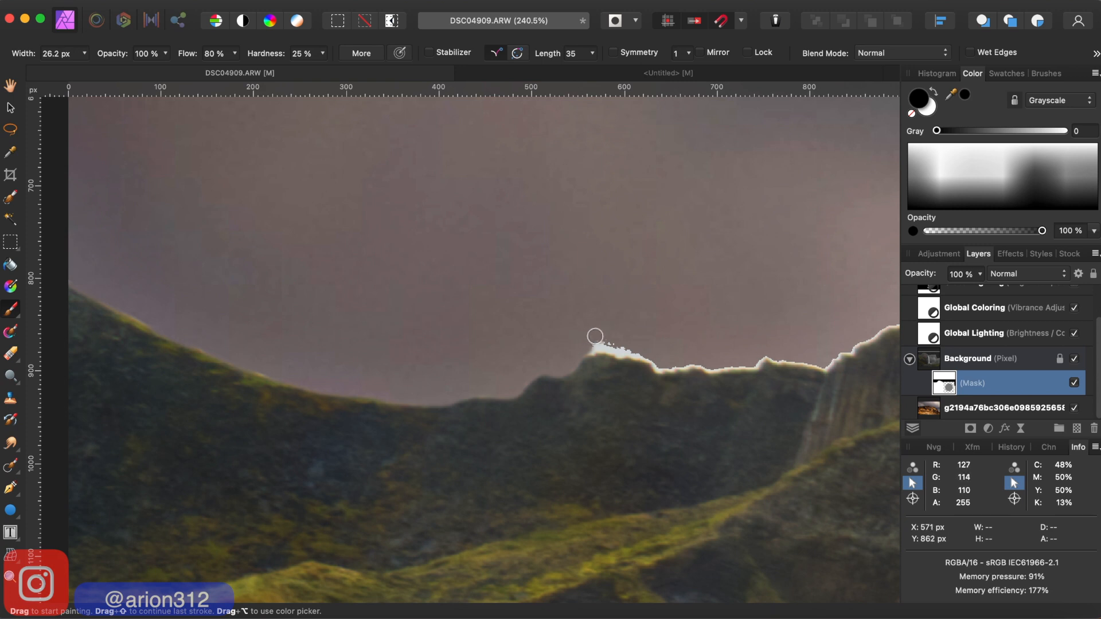
left_click_drag(589, 345, 640, 355)
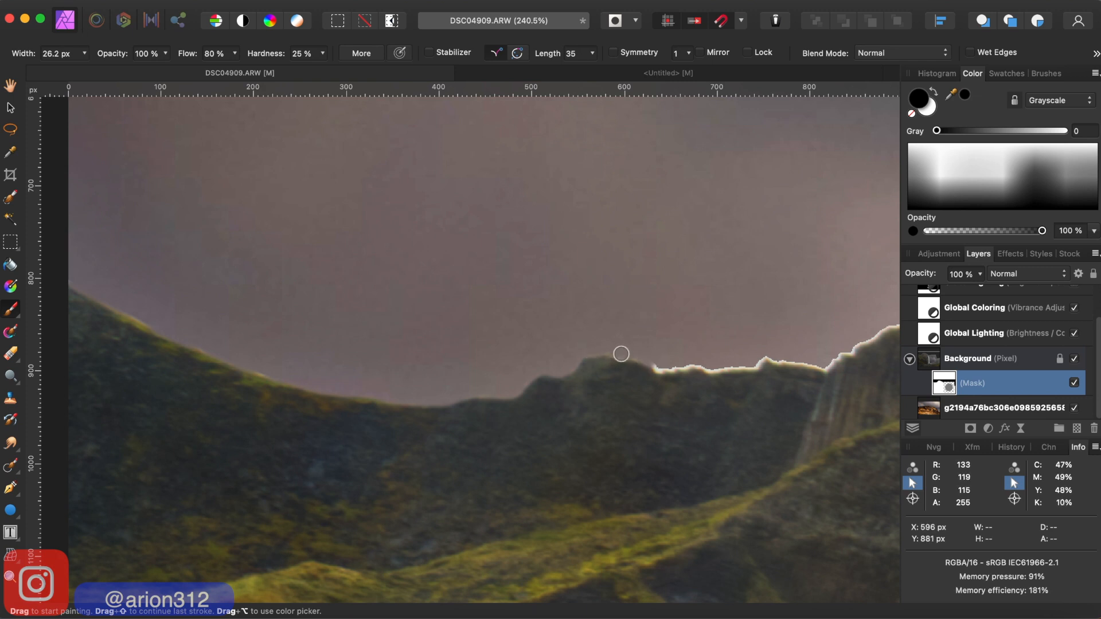
Paint black on the mask over the fringe along the rest of the low ridge and up the big peak's lower left slope
scroll(619, 354, "right", 7)
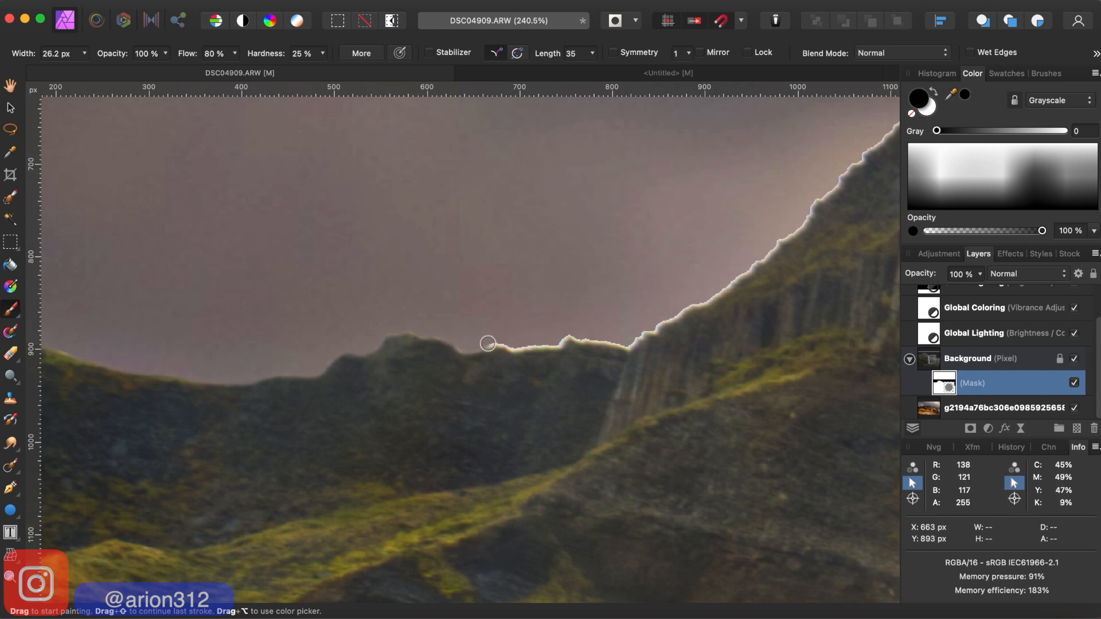
left_click_drag(504, 343, 620, 343)
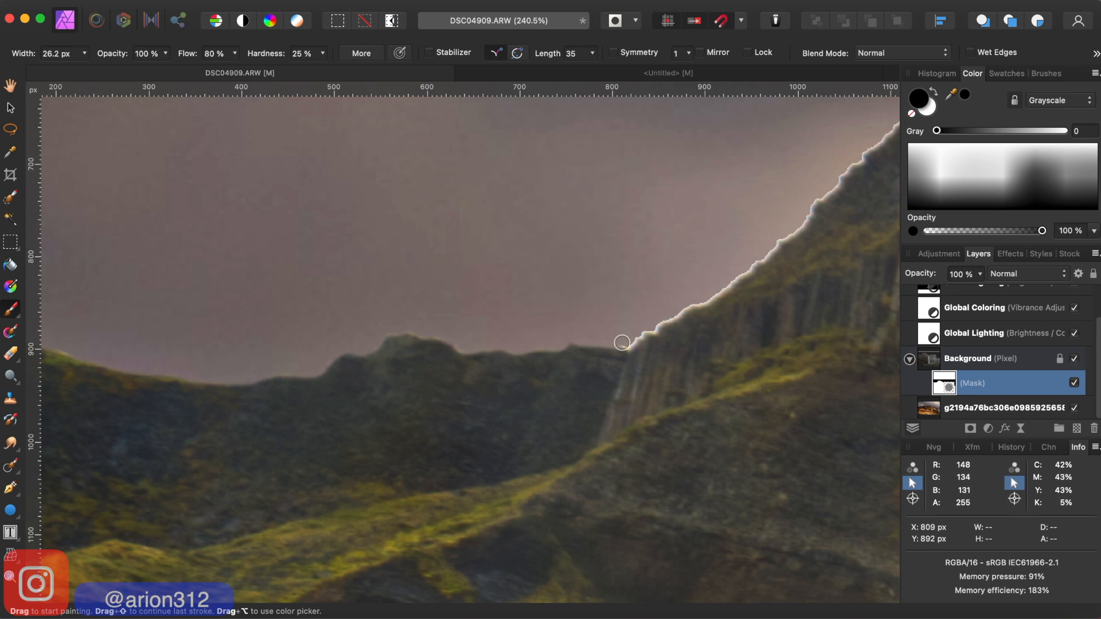
scroll(639, 334, "right", 10)
scroll(640, 334, "up", 5)
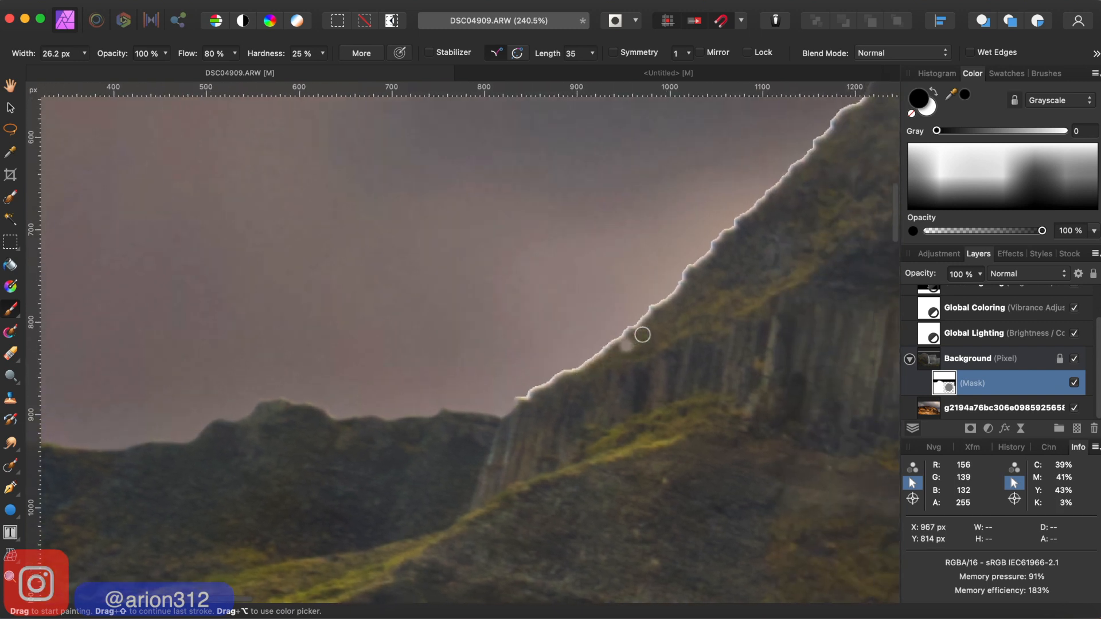
mouse_move(398, 462)
left_mouse_down()
mouse_move(548, 365)
mouse_move(646, 258)
left_mouse_up()
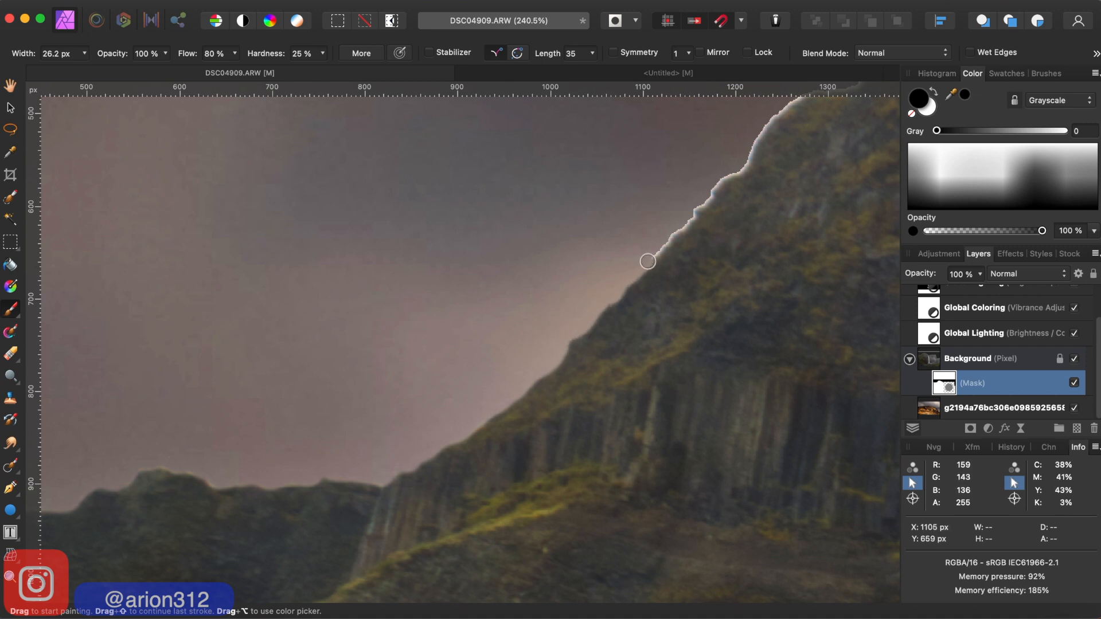
Mask out the light fringe along the big peak's upper left slope and onto its summit plateau
scroll(646, 258, "right", 3)
scroll(646, 258, "up", 2)
scroll(646, 260, "right", 5)
scroll(647, 259, "up", 5)
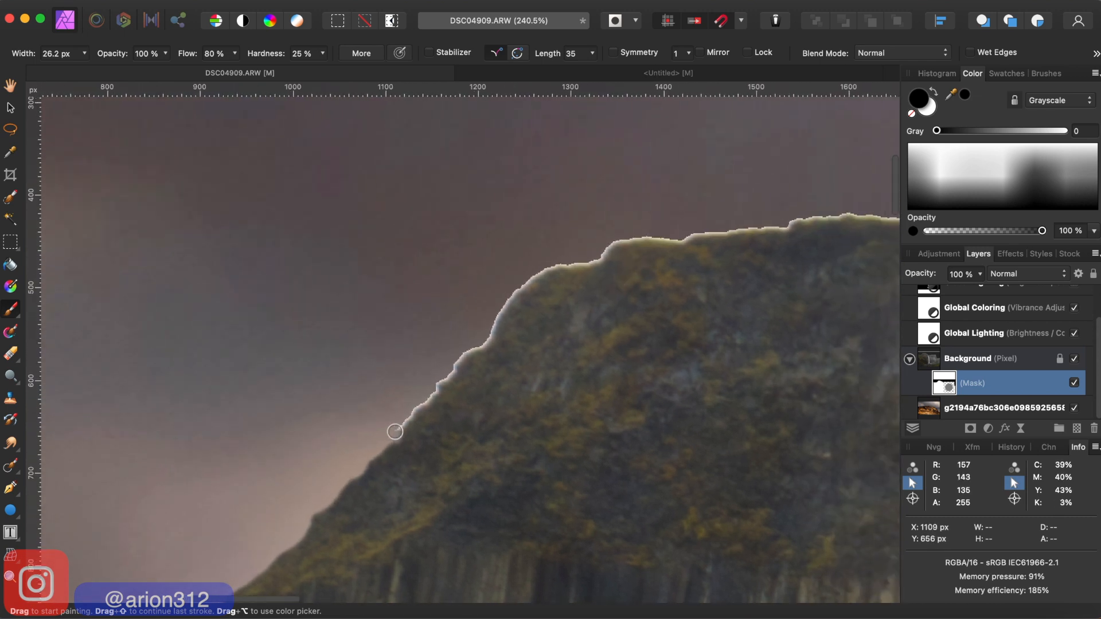
mouse_move(401, 424)
left_mouse_down()
mouse_move(536, 272)
mouse_move(644, 236)
mouse_move(781, 227)
left_mouse_up()
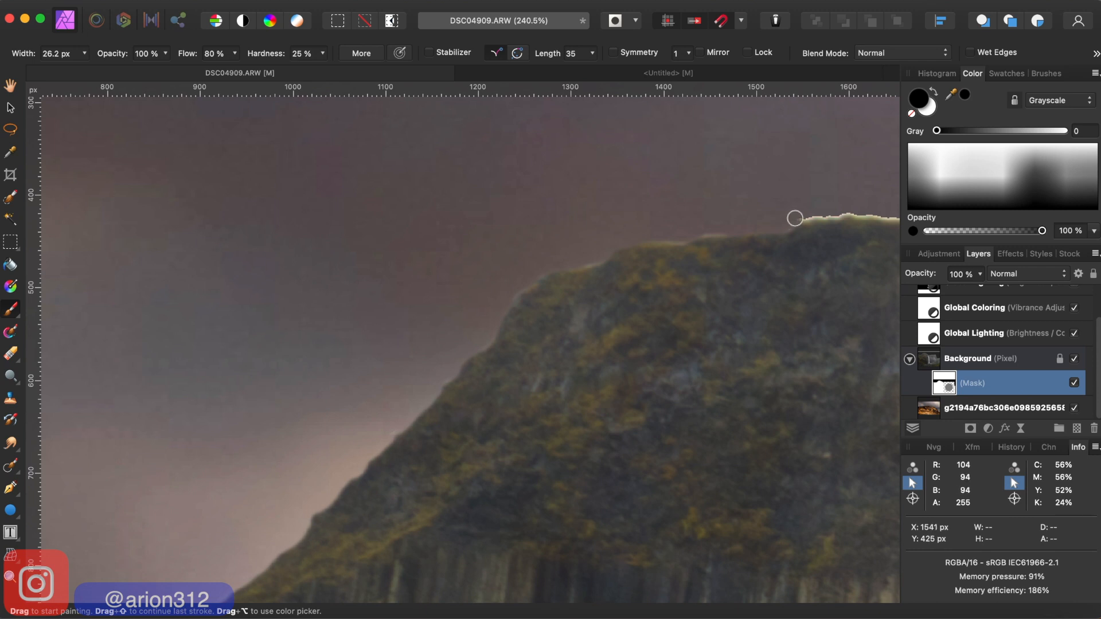
Paint away the fringe across the big peak's summit, through the notch and over the second hump on the mask
scroll(793, 216, "right", 10)
scroll(793, 216, "up", 1)
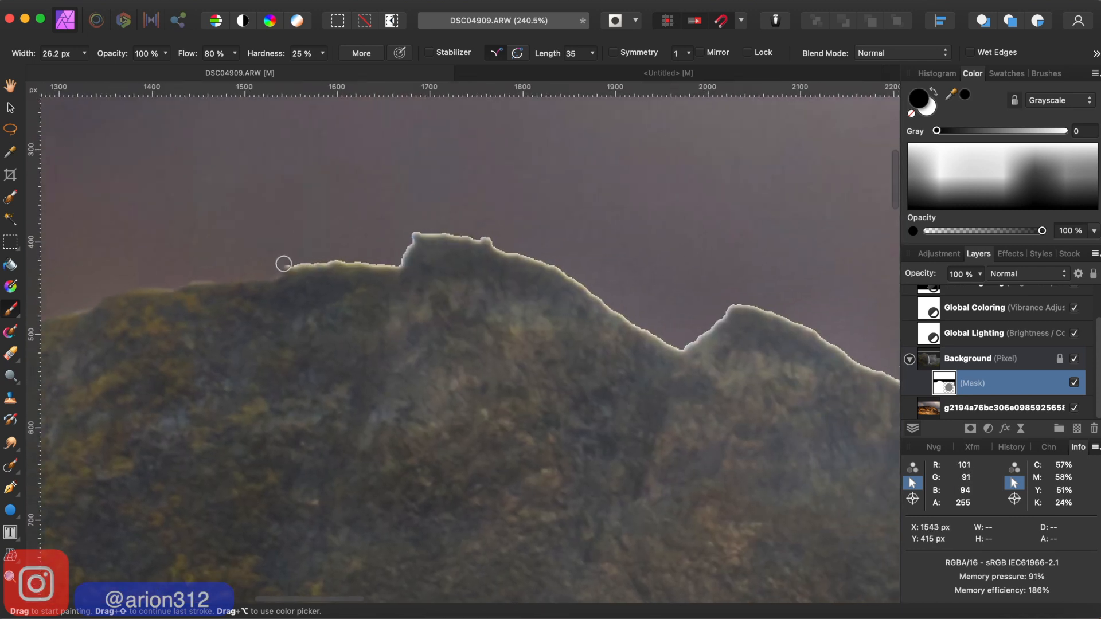
mouse_move(288, 264)
left_mouse_down()
mouse_move(396, 263)
mouse_move(411, 230)
mouse_move(485, 236)
mouse_move(570, 272)
mouse_move(685, 347)
mouse_move(730, 305)
mouse_move(513, 272)
mouse_move(289, 285)
mouse_move(222, 325)
mouse_move(385, 315)
mouse_move(221, 325)
mouse_move(284, 341)
mouse_move(397, 405)
left_mouse_up()
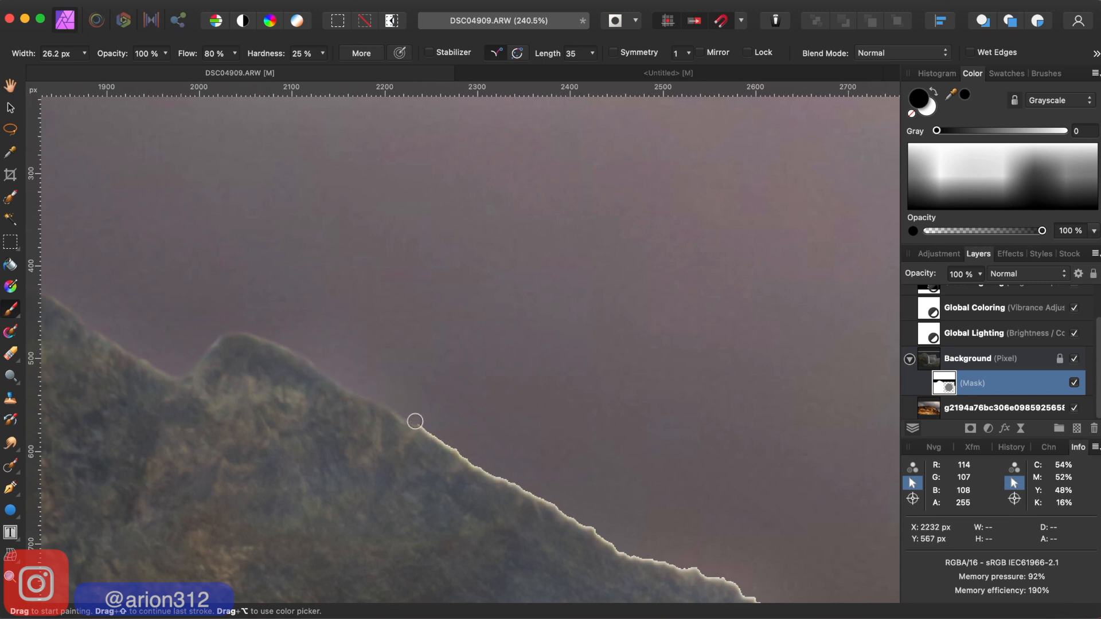
Paint black on the mask along the big peak's descending right slope down to the top of the cliff beside the waterfall
scroll(411, 420, "right", 10)
scroll(412, 420, "down", 5)
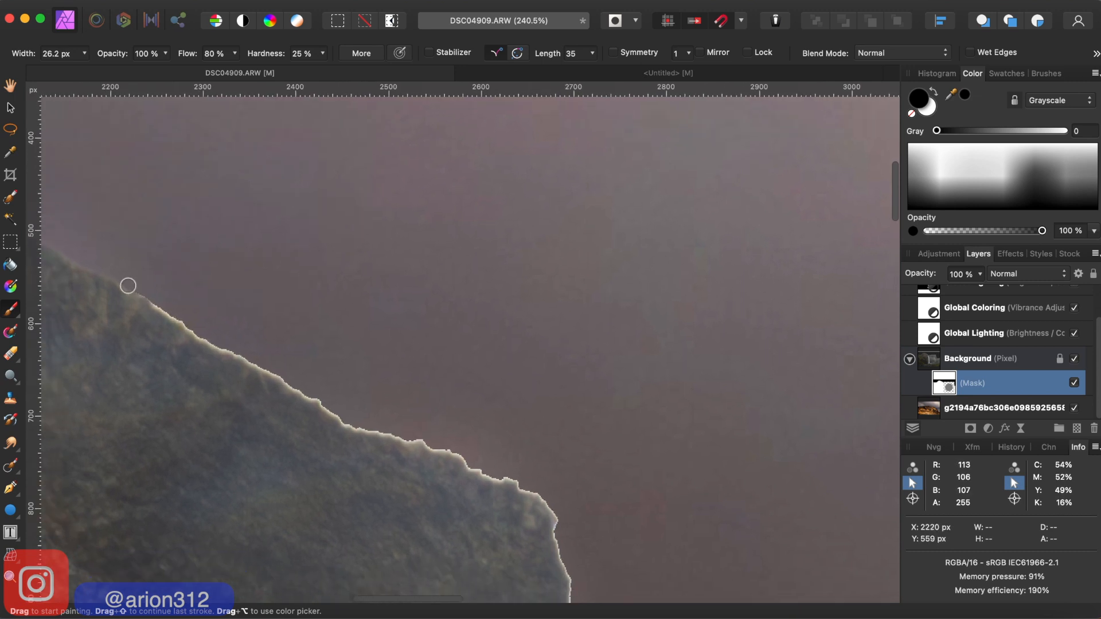
left_click_drag(155, 301, 232, 348)
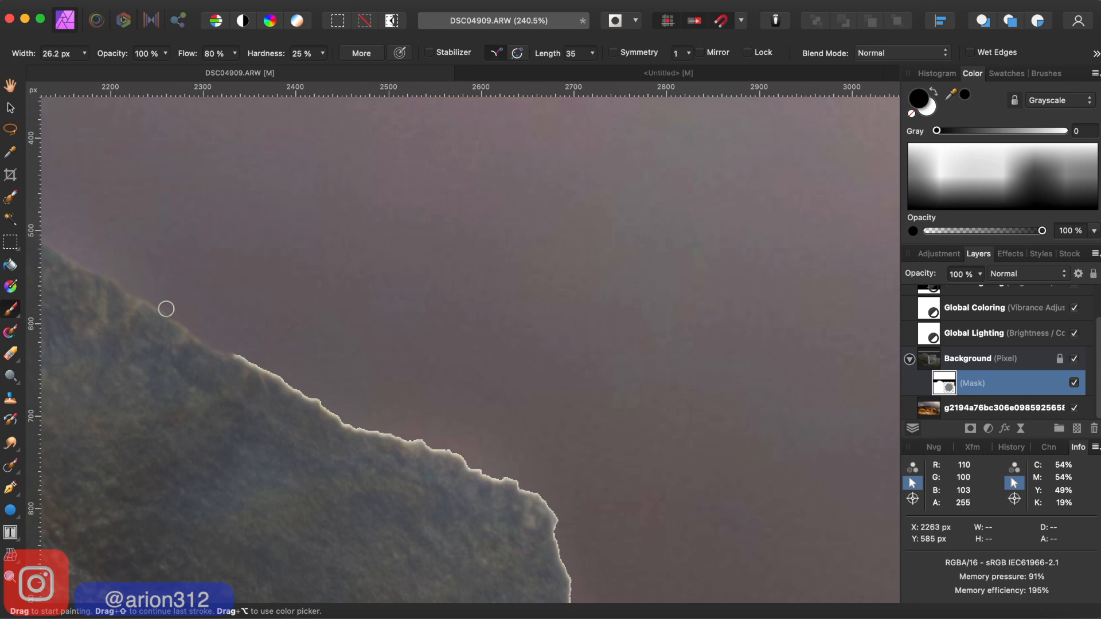
scroll(223, 312, "down", 5)
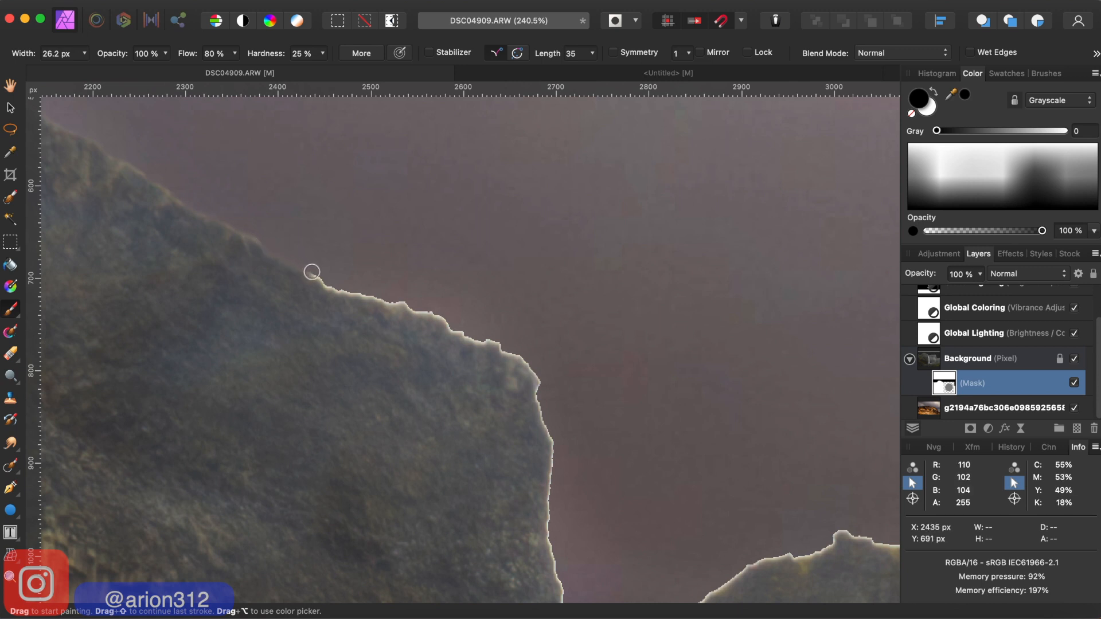
mouse_move(336, 287)
left_mouse_down()
mouse_move(432, 312)
mouse_move(505, 349)
mouse_move(533, 376)
mouse_move(547, 417)
mouse_move(540, 407)
left_mouse_up()
Mask out the fringe down the vertical cliff edge and smooth the jagged lip at the waterfall's top
scroll(565, 428, "down", 8)
scroll(565, 427, "right", 5)
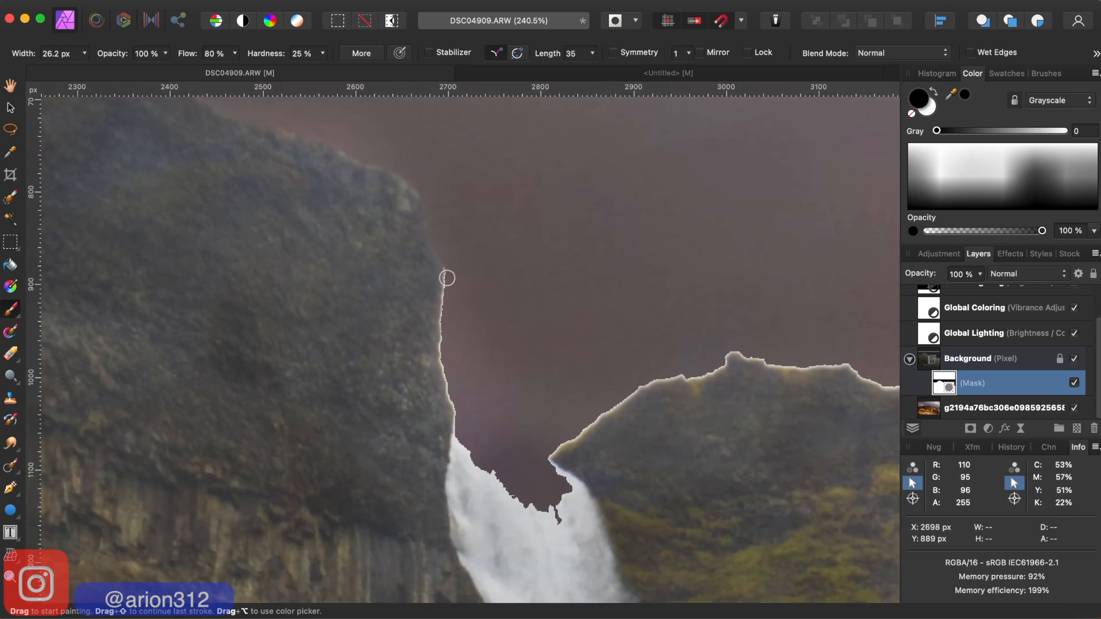
left_click_drag(445, 327, 457, 413)
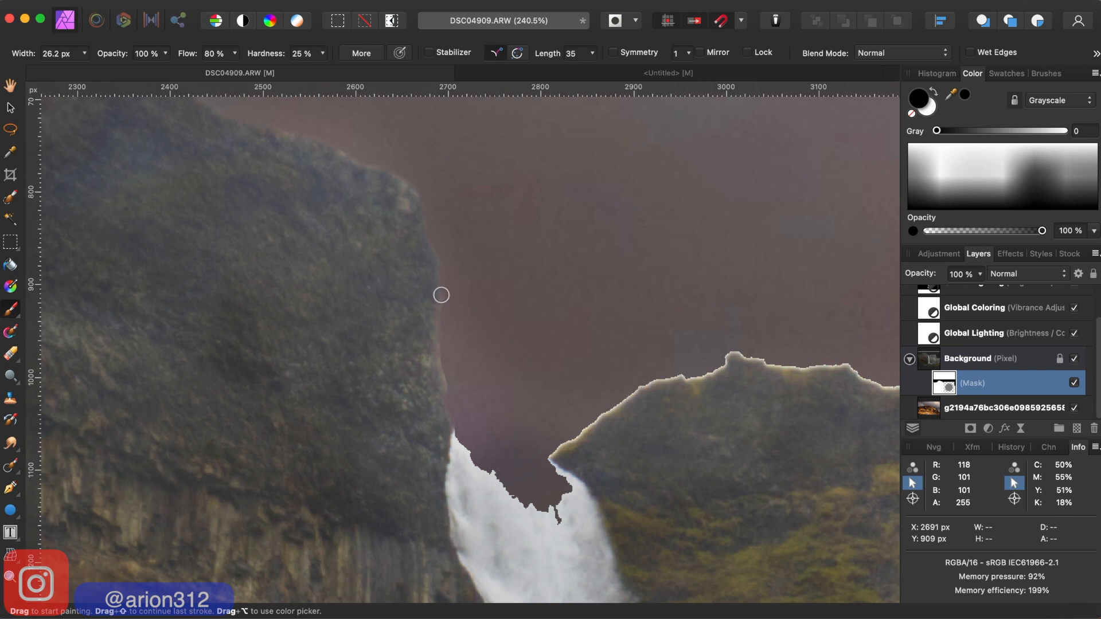
scroll(484, 315, "right", 5)
scroll(484, 314, "down", 3)
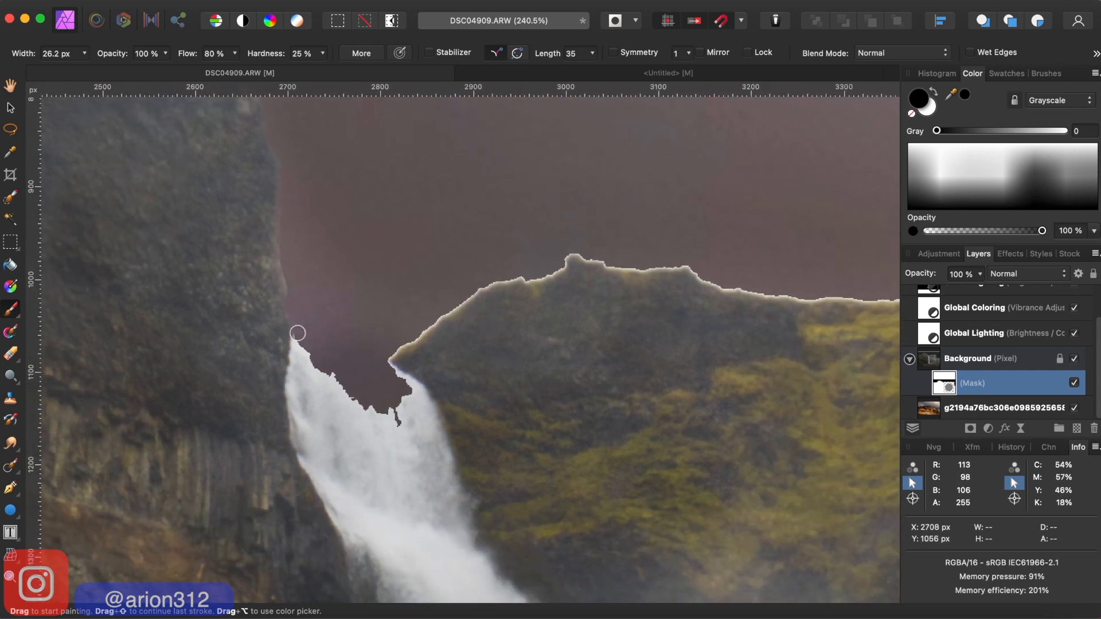
mouse_move(319, 363)
left_mouse_down()
mouse_move(401, 420)
mouse_move(404, 384)
mouse_move(382, 360)
mouse_move(402, 385)
left_mouse_up()
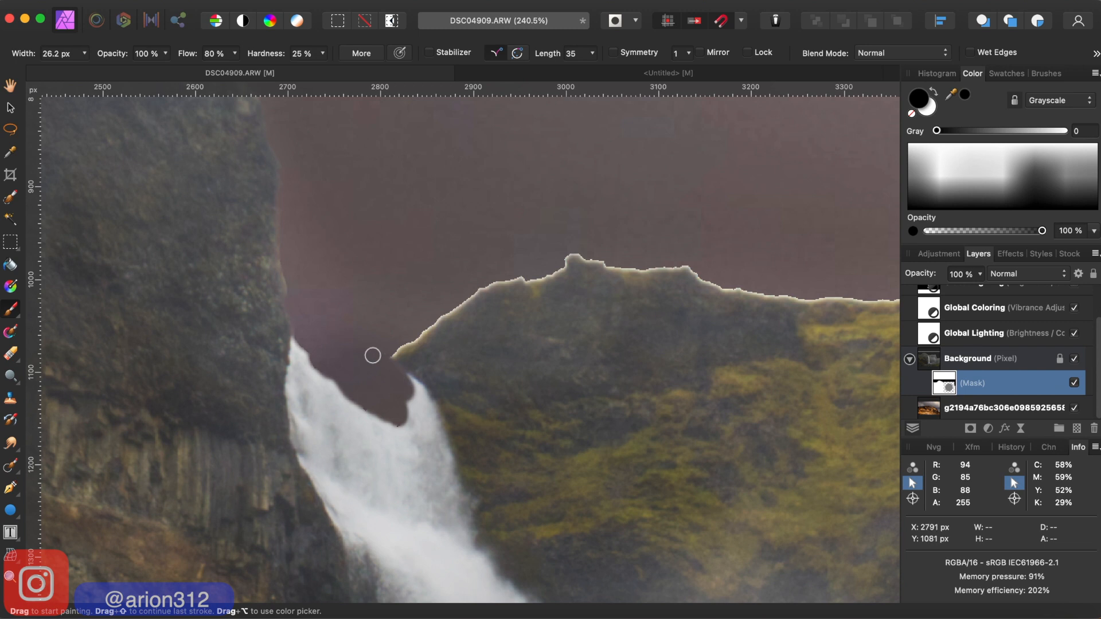
Paint black on the mask along the mossy ridge beside the waterfall, through the saddle and onto the right plateau's rising slope
scroll(372, 355, "right", 3)
mouse_move(319, 370)
left_mouse_down()
mouse_move(412, 301)
mouse_move(469, 295)
mouse_move(500, 272)
mouse_move(617, 283)
mouse_move(693, 310)
left_mouse_up()
scroll(694, 309, "right", 10)
scroll(691, 307, "right", 1)
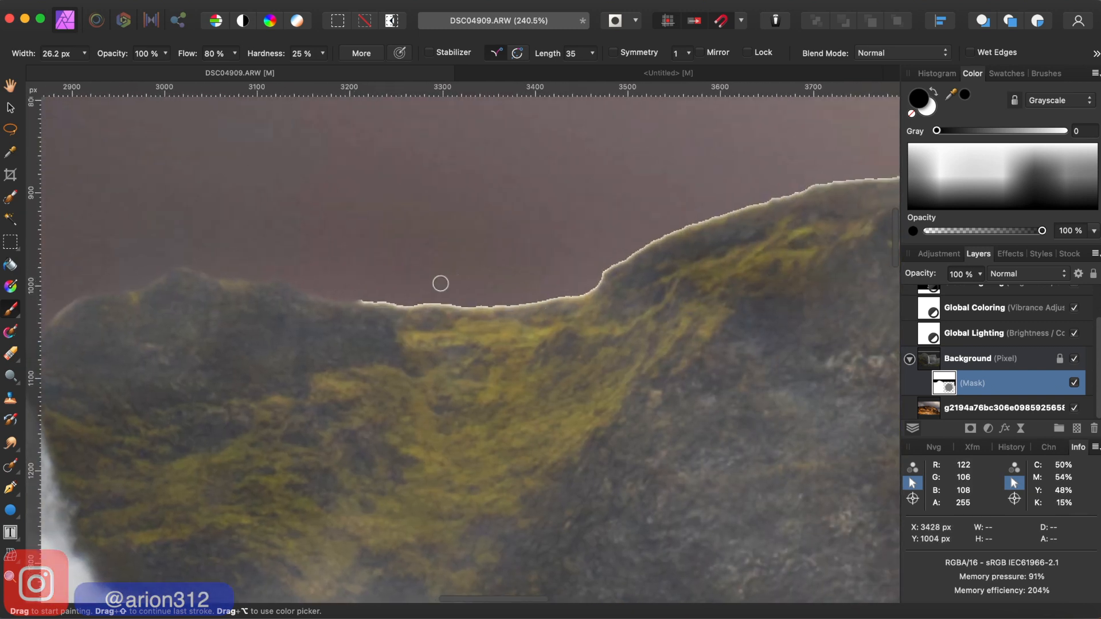
mouse_move(370, 300)
left_mouse_down()
mouse_move(563, 298)
mouse_move(709, 221)
left_mouse_up()
Mask out the light fringe across the right plateau's top and around its outer corner onto the cliff face
scroll(710, 220, "right", 10)
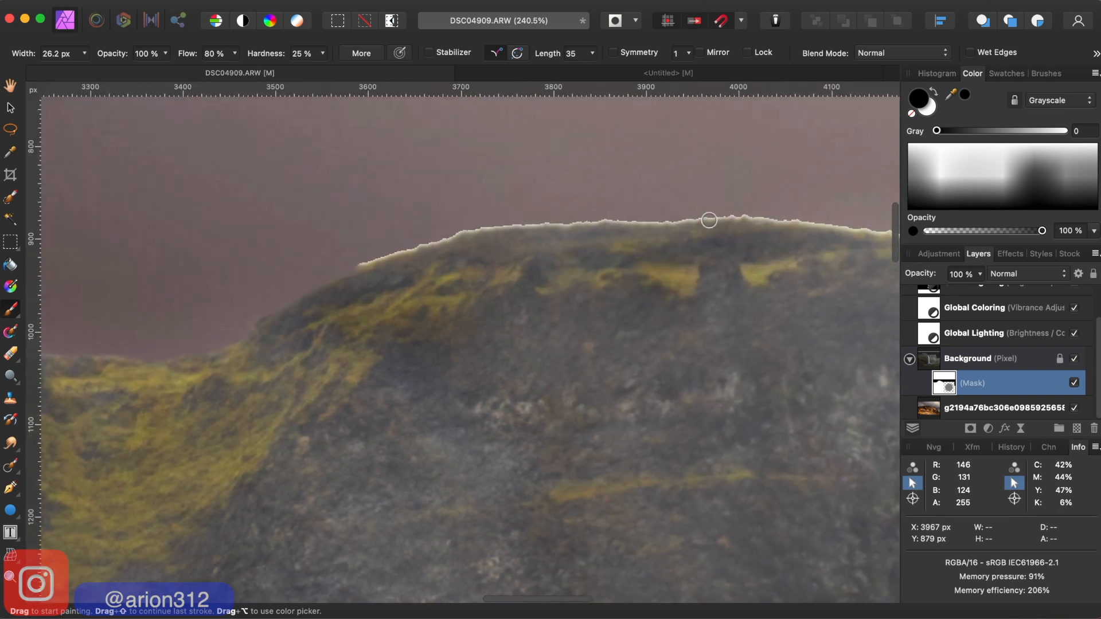
mouse_move(344, 268)
left_mouse_down()
mouse_move(472, 229)
mouse_move(608, 217)
left_mouse_up()
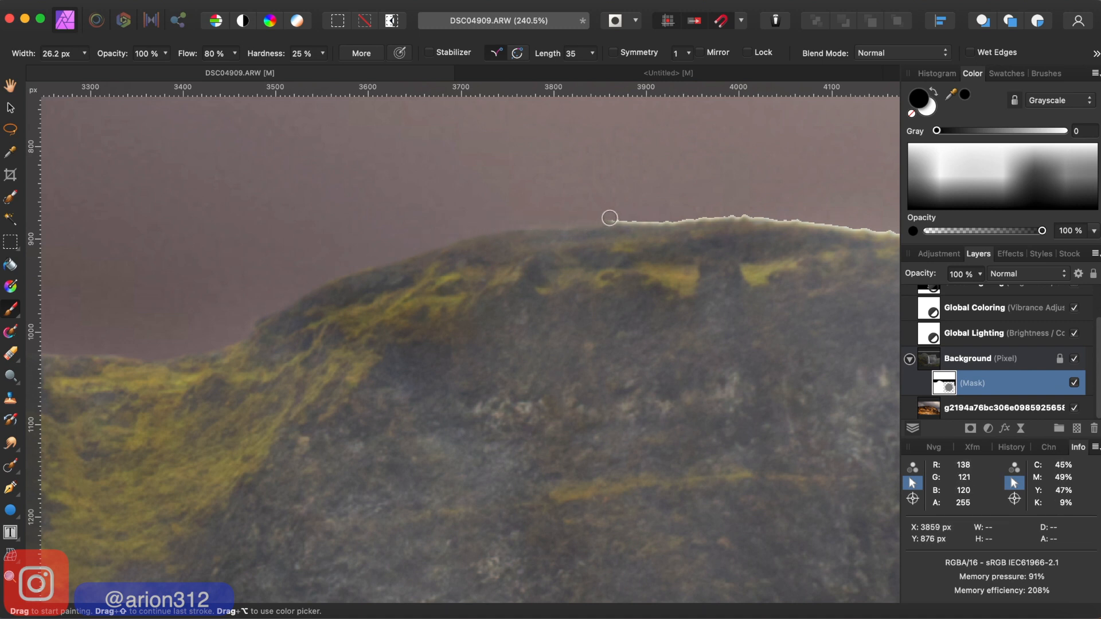
left_click_drag(708, 216, 738, 214)
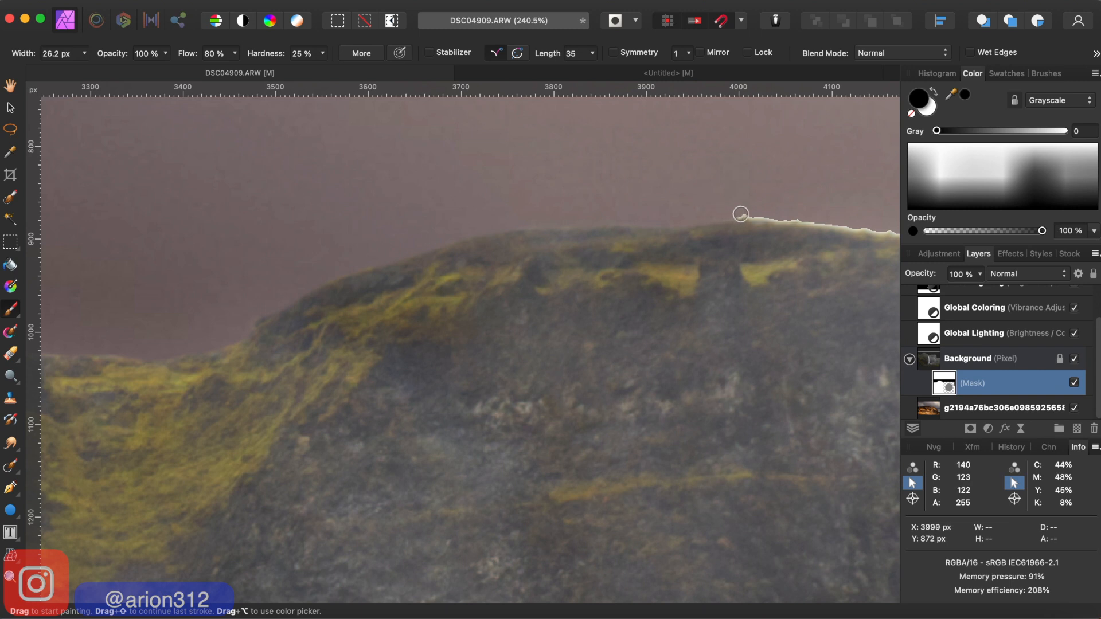
mouse_move(815, 220)
left_mouse_down()
mouse_move(896, 230)
mouse_move(446, 211)
left_mouse_up()
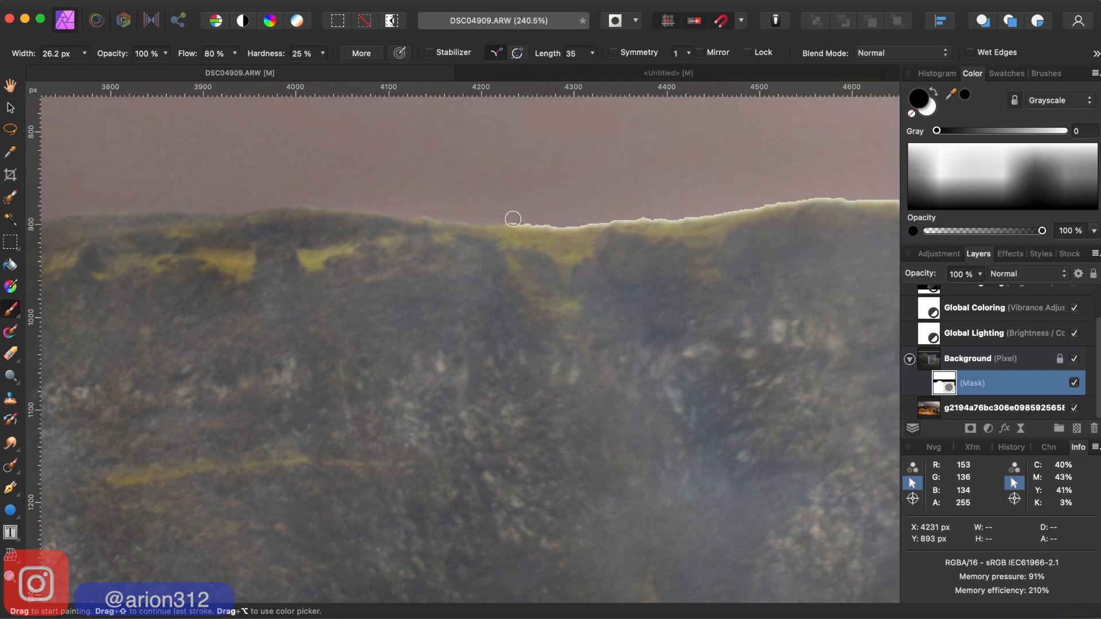
mouse_move(549, 225)
left_mouse_down()
mouse_move(894, 201)
mouse_move(383, 202)
mouse_move(388, 189)
mouse_move(564, 200)
mouse_move(657, 246)
mouse_move(688, 331)
mouse_move(705, 492)
left_mouse_up()
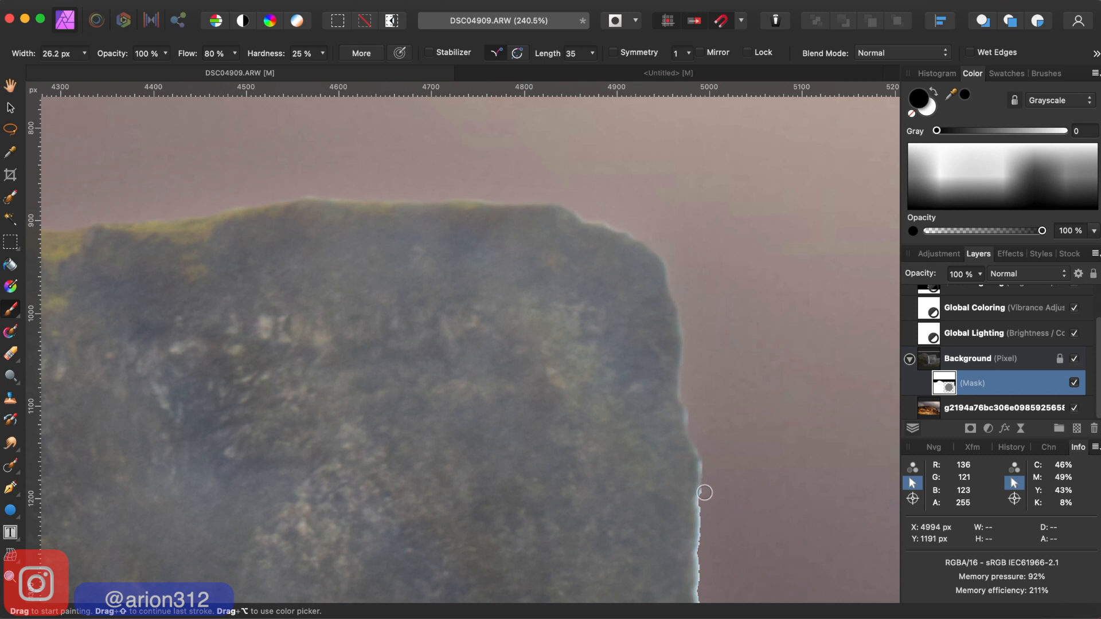
Paint away the fringe down the right plateau's stepped cliff edge to the foot where the lower slope begins
scroll(702, 443, "down", 10)
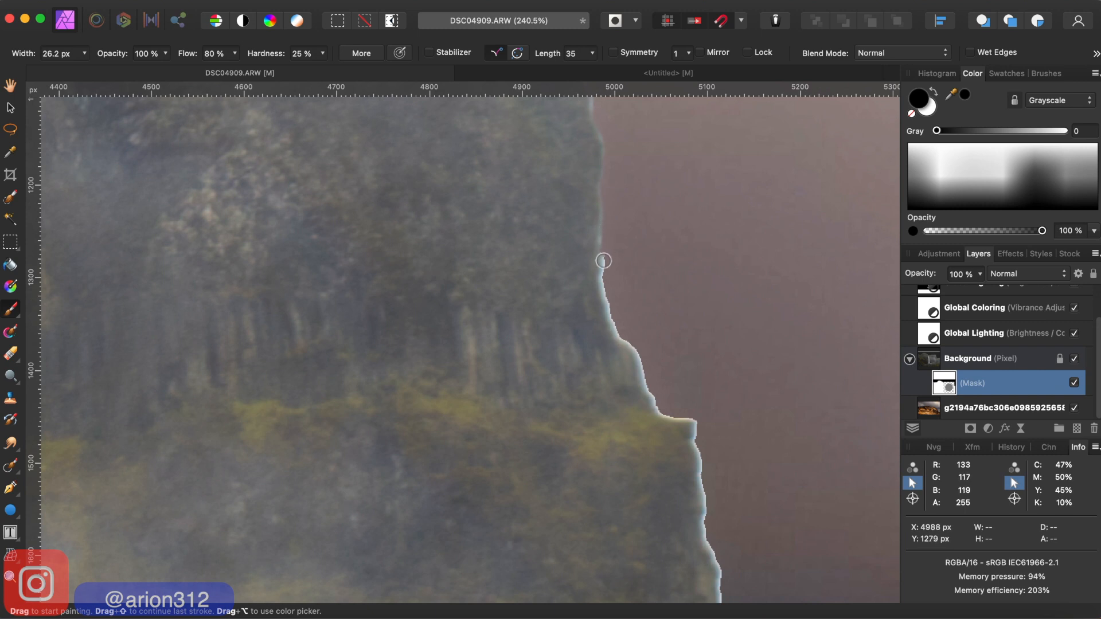
mouse_move(626, 340)
left_mouse_down()
mouse_move(659, 409)
mouse_move(698, 419)
mouse_move(722, 579)
left_mouse_up()
scroll(723, 580, "down", 5)
scroll(722, 579, "right", 4)
scroll(722, 579, "down", 5)
scroll(722, 580, "right", 5)
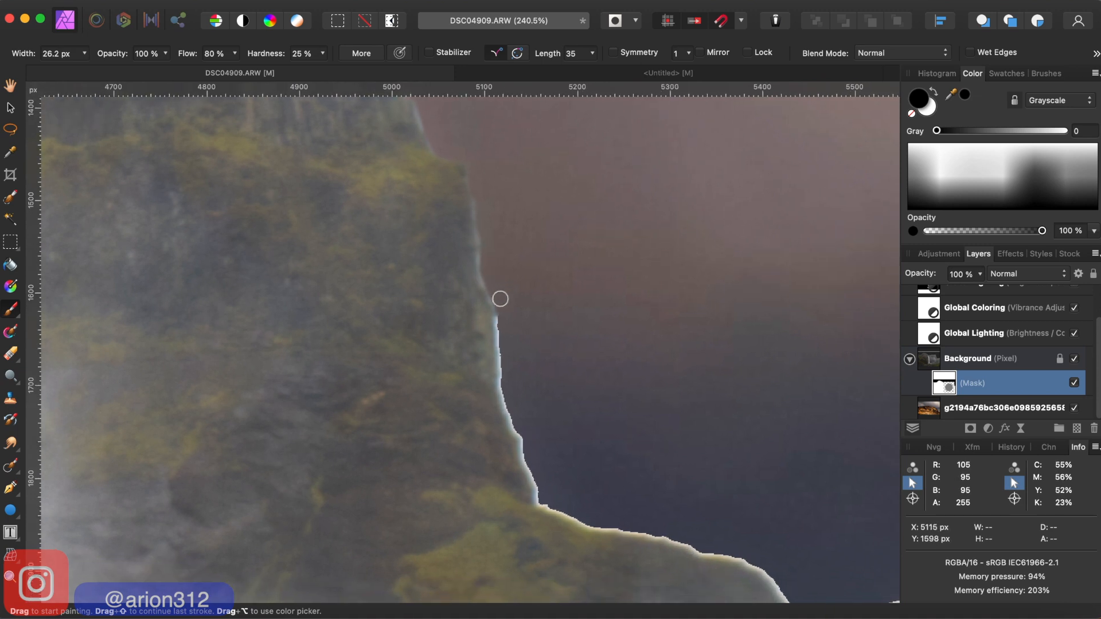
mouse_move(498, 328)
left_mouse_down()
mouse_move(504, 396)
mouse_move(550, 514)
left_mouse_up()
Mask out the fringe along the lower slope, through the valley dip and up the far hillside to the photo's right edge
scroll(550, 513, "right", 5)
scroll(551, 514, "down", 2)
scroll(550, 508, "right", 3)
scroll(550, 508, "down", 1)
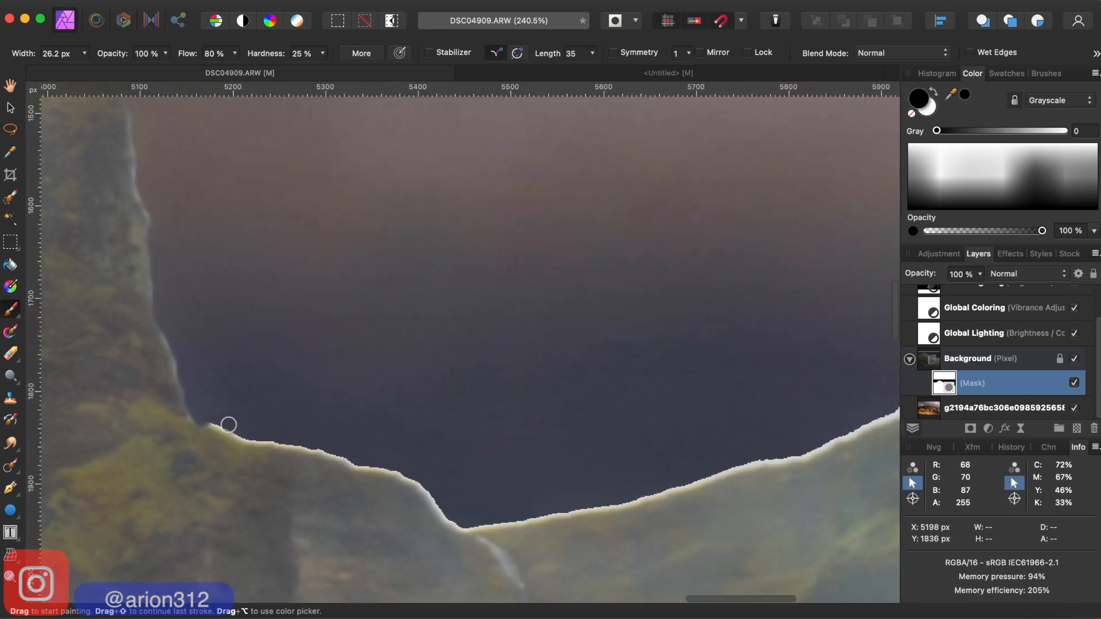
mouse_move(211, 420)
left_mouse_down()
mouse_move(401, 475)
mouse_move(466, 527)
mouse_move(482, 527)
mouse_move(430, 511)
mouse_move(481, 518)
left_mouse_up()
scroll(481, 516, "right", 5)
scroll(480, 517, "right", 2)
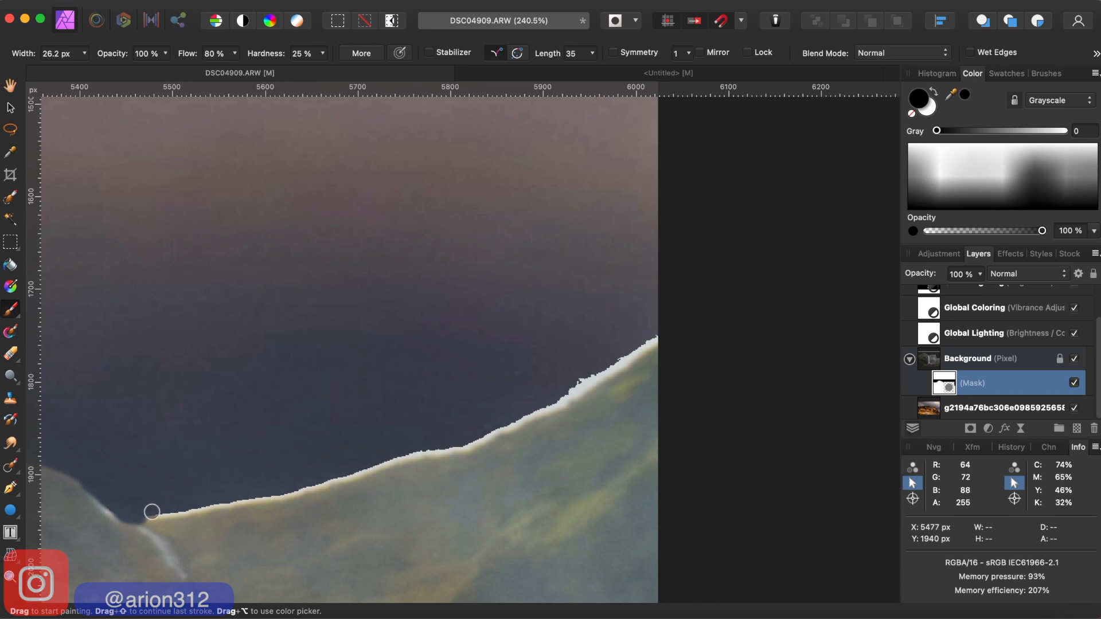
mouse_move(148, 514)
left_mouse_down()
mouse_move(291, 493)
mouse_move(473, 442)
mouse_move(663, 332)
left_mouse_up()
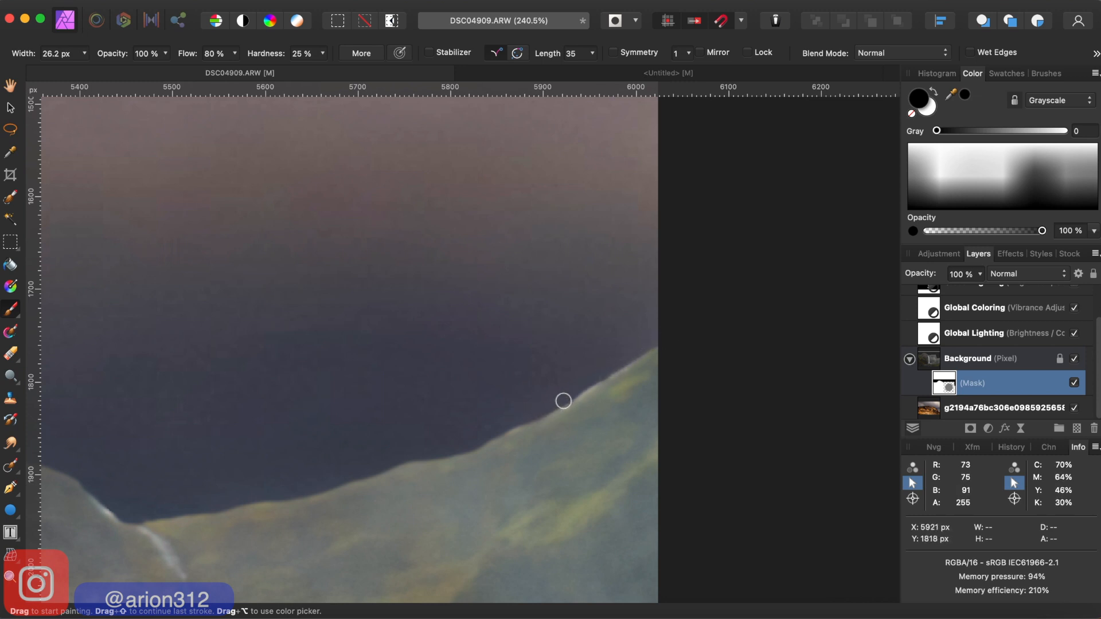
mouse_move(561, 405)
left_mouse_down()
mouse_move(648, 347)
mouse_move(578, 357)
left_mouse_up()
Paint white on the Background layer's mask to restore the missing water in the notch at the waterfall's top
scroll(488, 397, "down", 10)
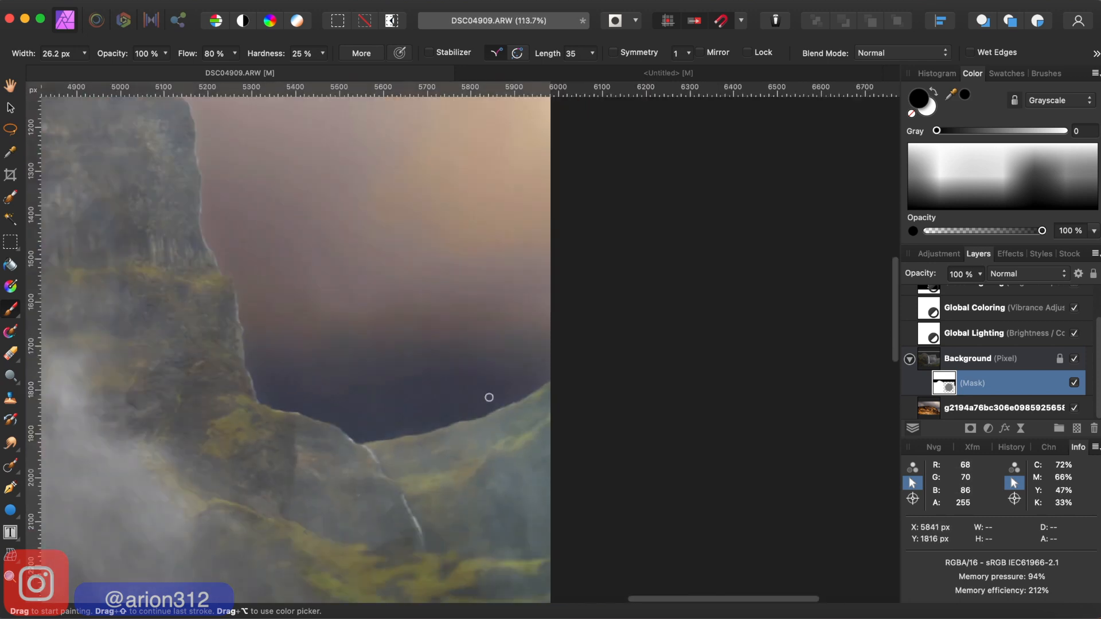
scroll(489, 397, "down", 4)
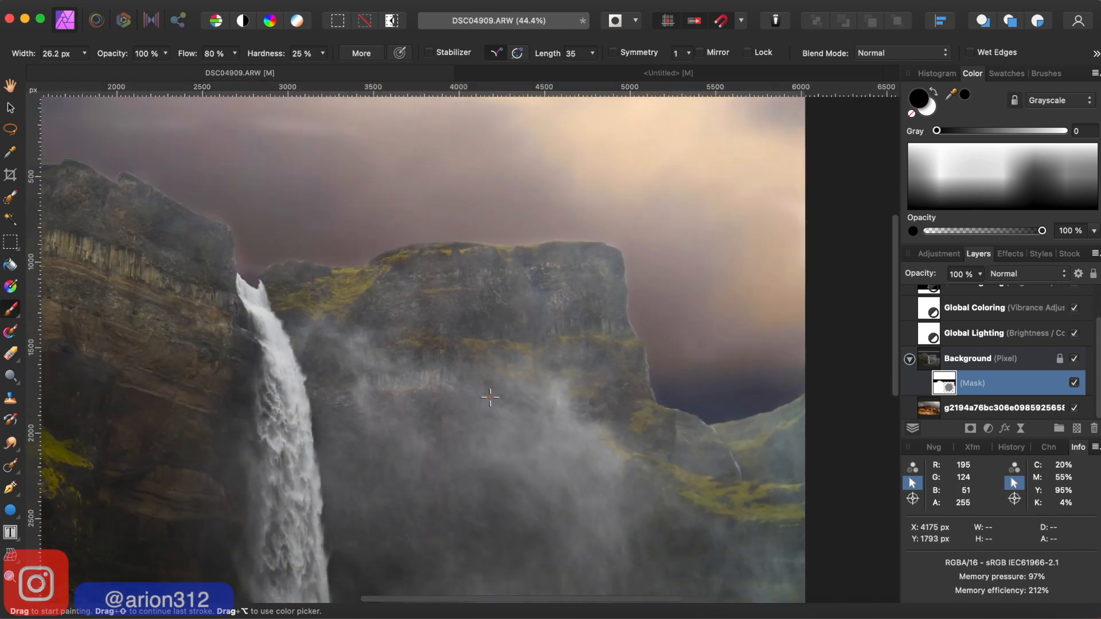
scroll(489, 396, "left", 3)
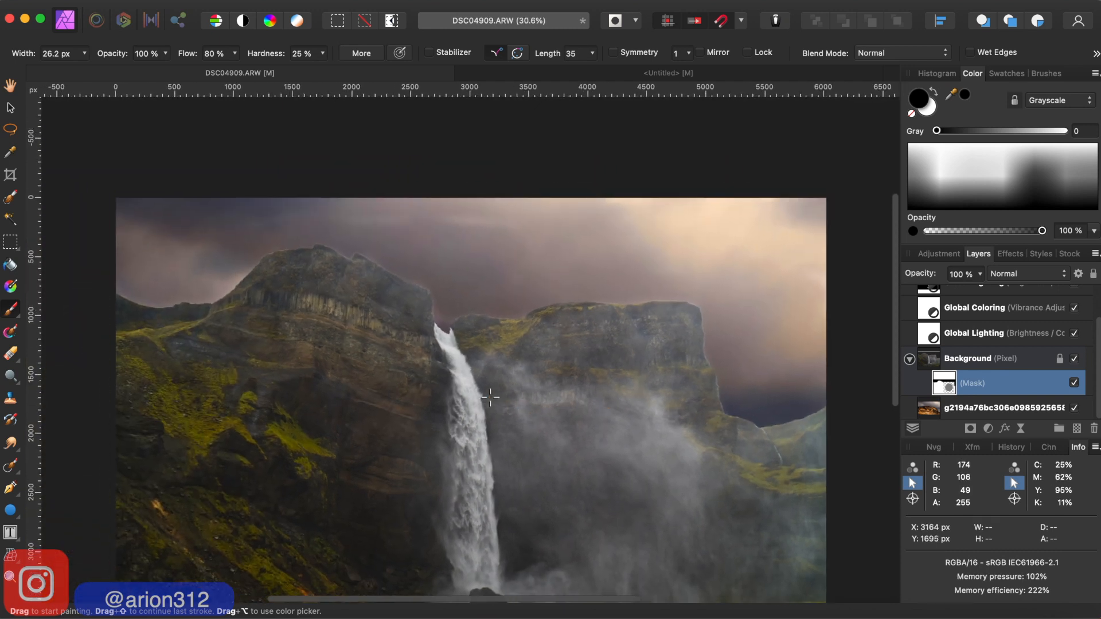
scroll(490, 396, "up", 5)
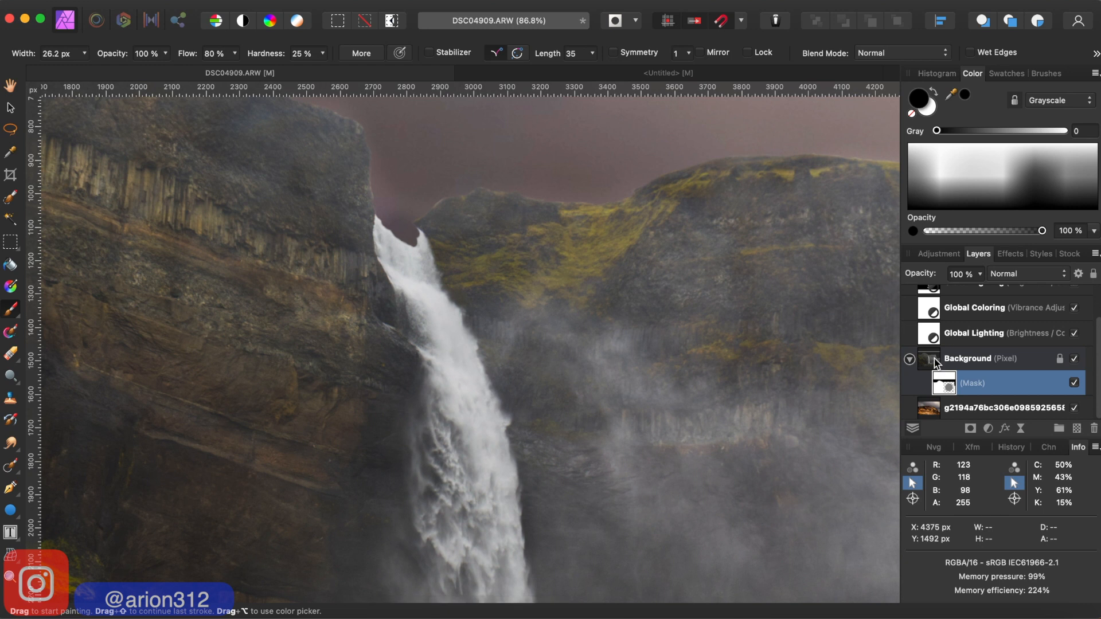
left_click(935, 361)
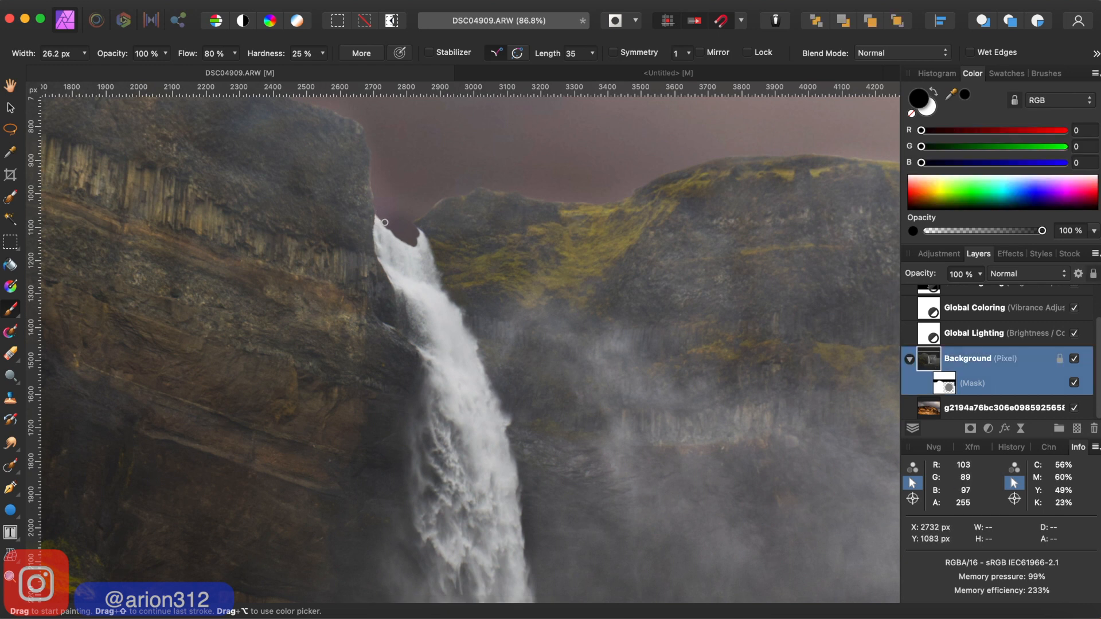
scroll(398, 233, "up", 5)
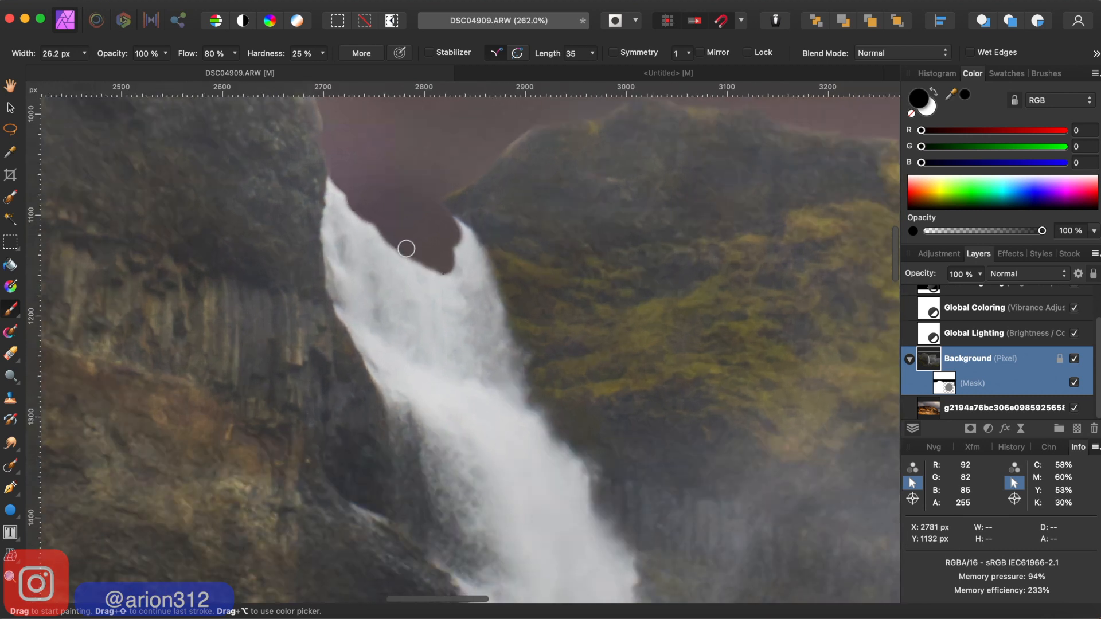
left_click(930, 109)
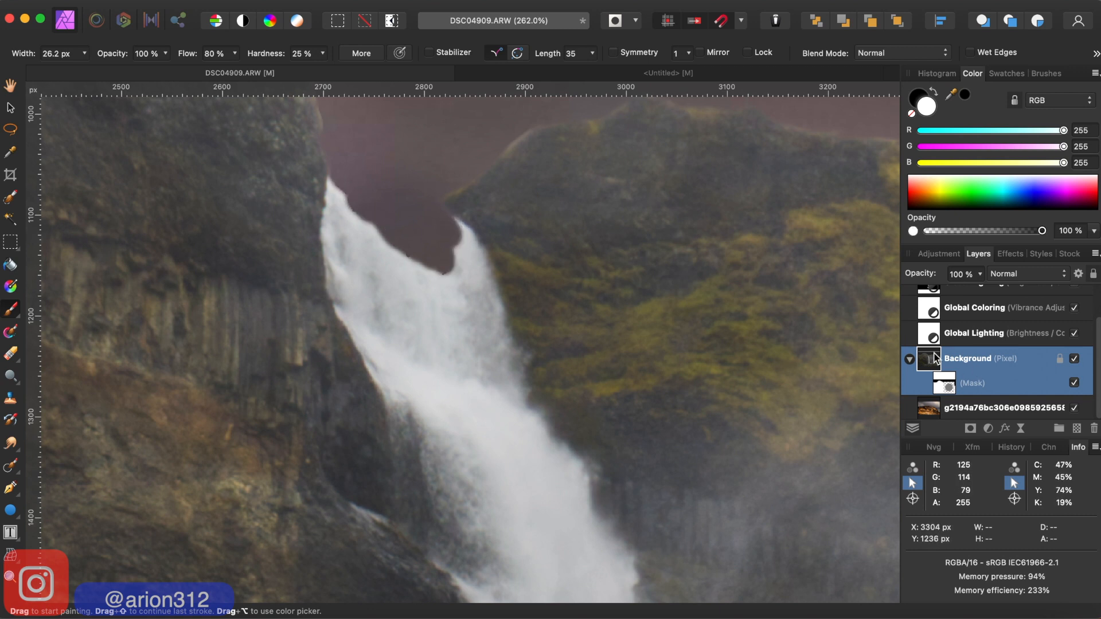
double_click(957, 357)
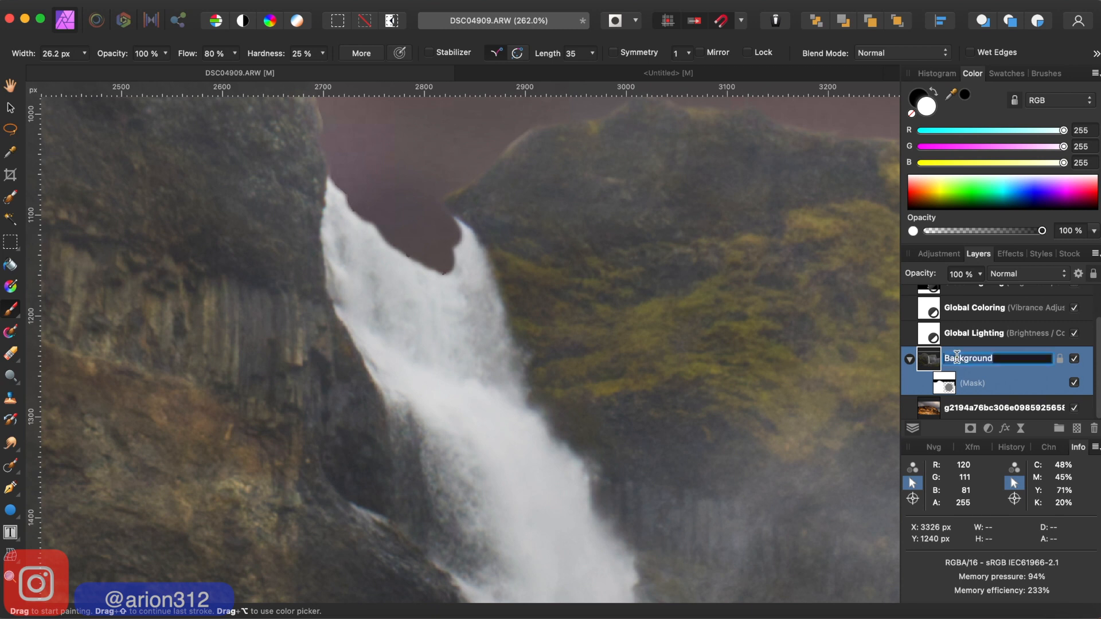
left_click(949, 384)
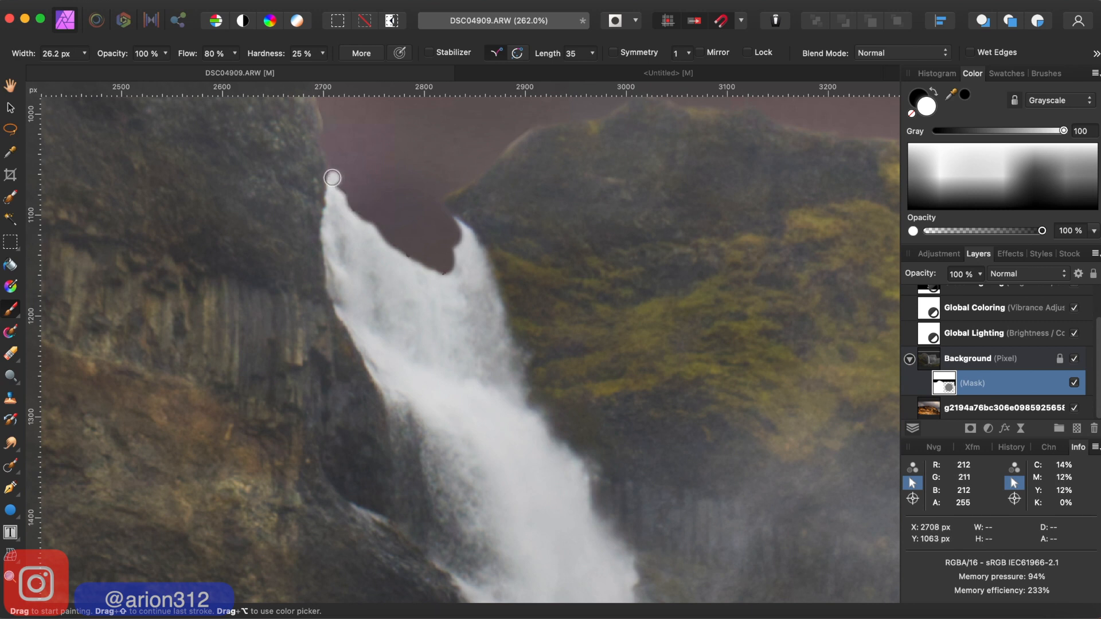
mouse_move(331, 178)
left_mouse_down()
mouse_move(372, 221)
mouse_move(345, 203)
mouse_move(398, 248)
mouse_move(453, 267)
mouse_move(394, 247)
mouse_move(456, 250)
mouse_move(449, 227)
mouse_move(441, 237)
mouse_move(395, 237)
mouse_move(451, 243)
mouse_move(439, 206)
mouse_move(437, 224)
mouse_move(380, 228)
mouse_move(413, 234)
mouse_move(435, 225)
mouse_move(427, 214)
mouse_move(373, 212)
mouse_move(344, 193)
mouse_move(407, 216)
left_mouse_up()
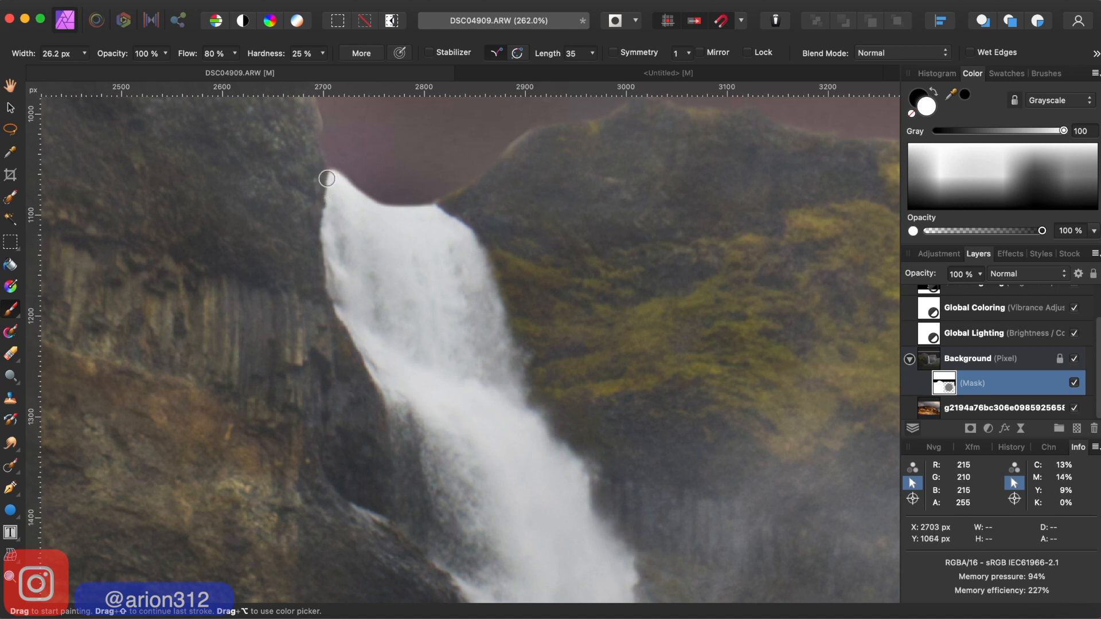
Touch up the restored lip of the waterfall with a small white stroke on the mask and review the whole composite
scroll(376, 281, "down", 5)
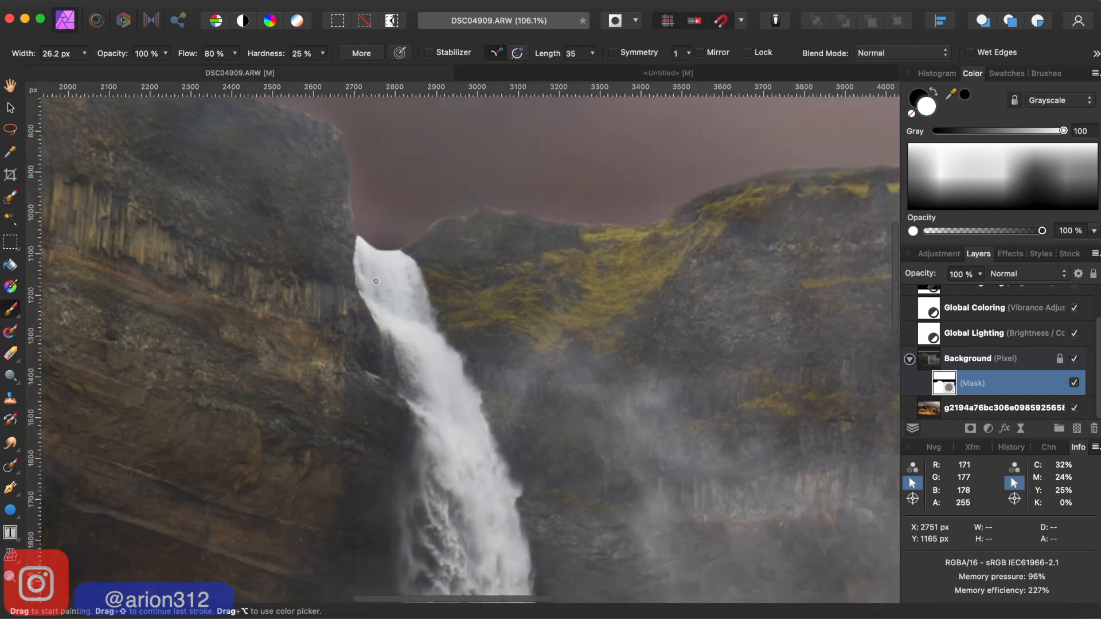
scroll(376, 281, "down", 5)
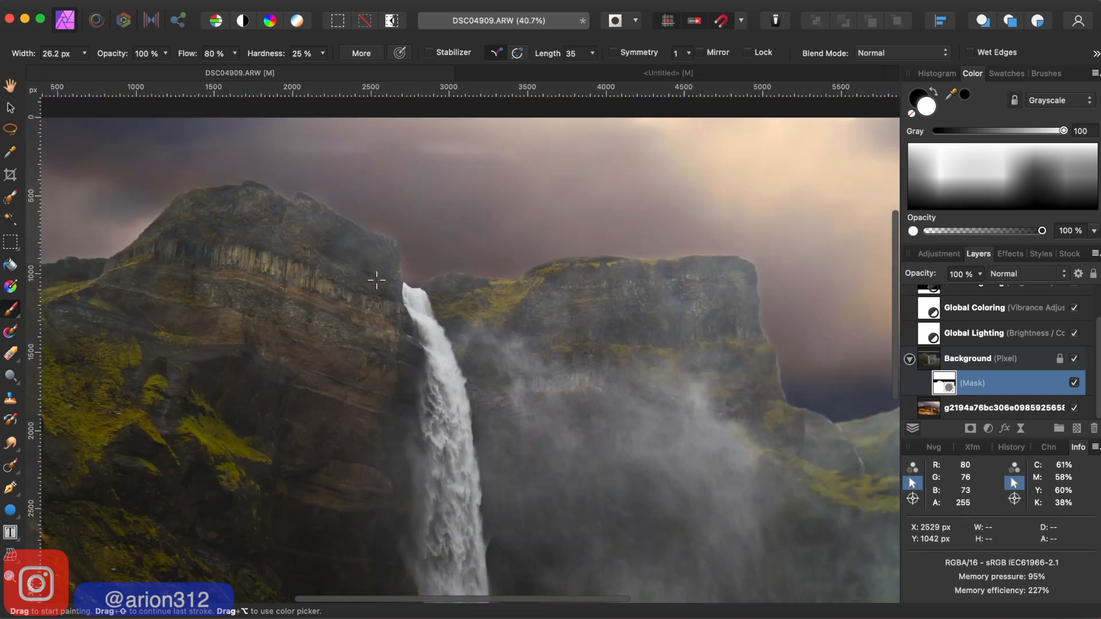
scroll(376, 280, "left", 5)
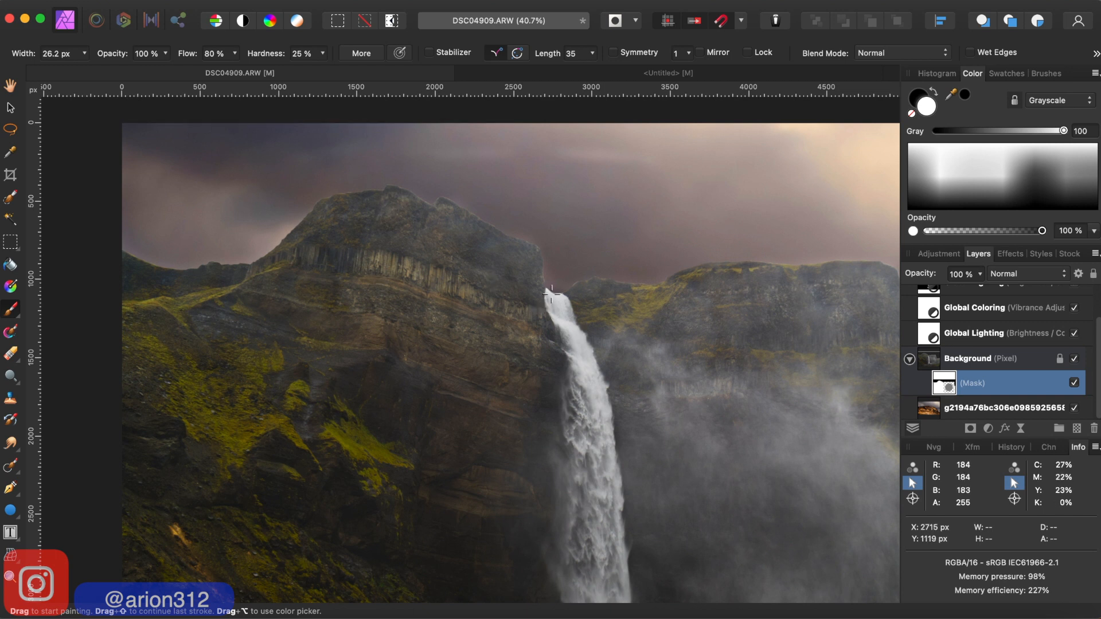
scroll(547, 297, "up", 8)
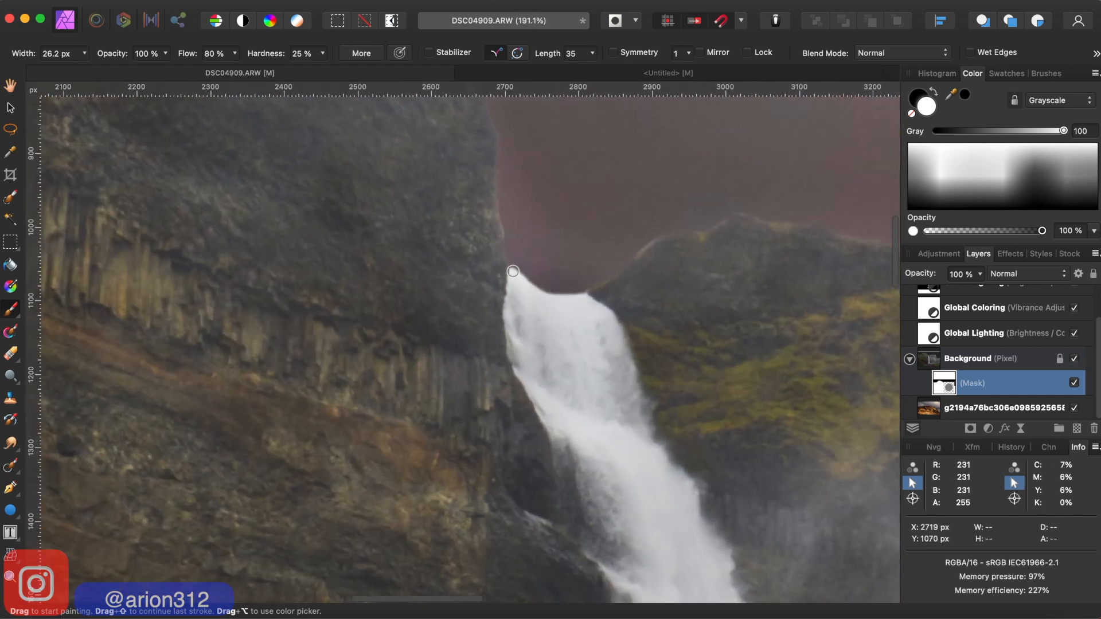
left_click_drag(552, 291, 562, 296)
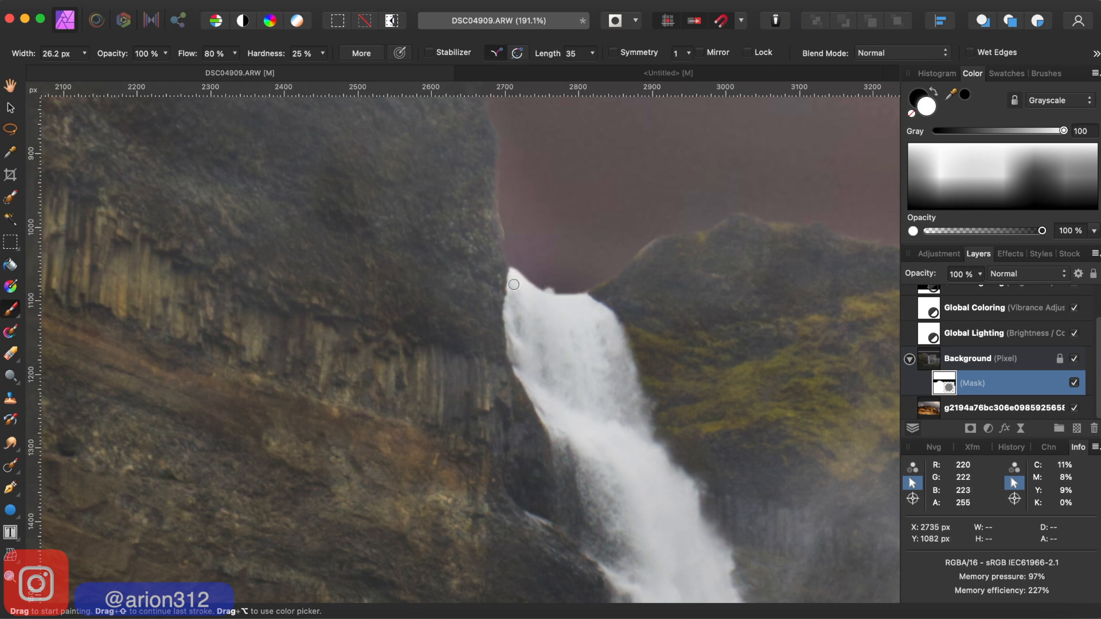
scroll(525, 319, "down", 8)
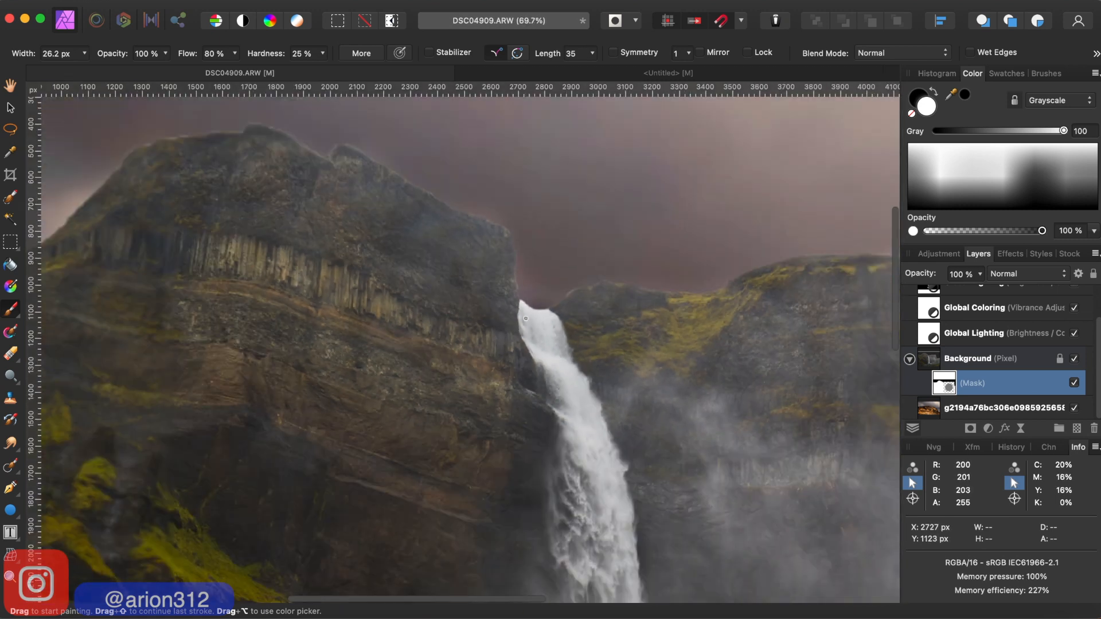
scroll(526, 318, "down", 2)
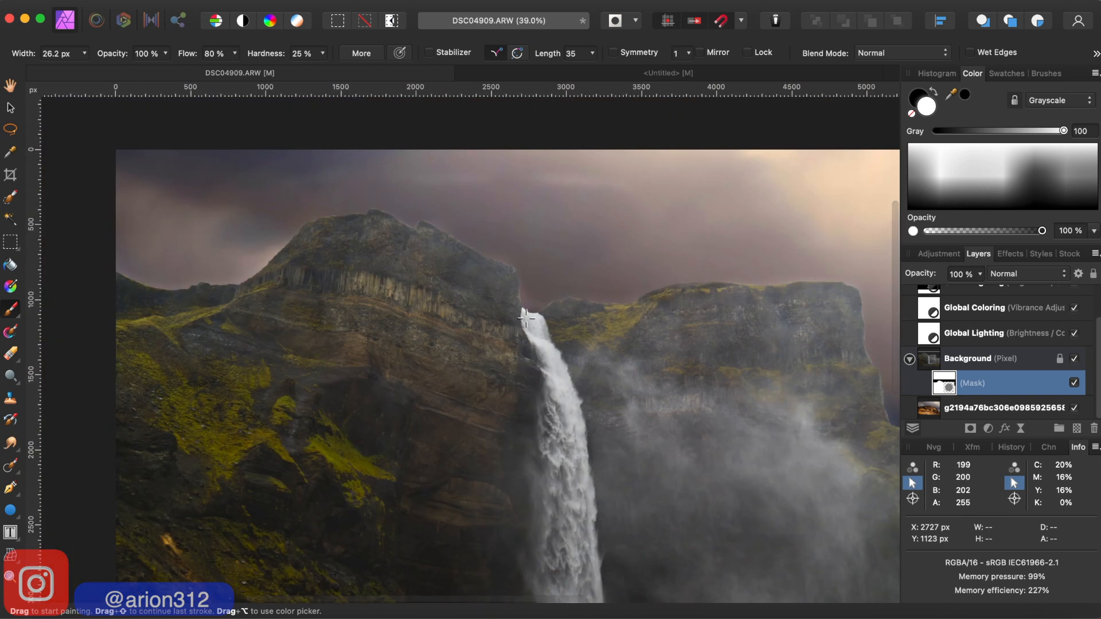
scroll(525, 319, "down", 3)
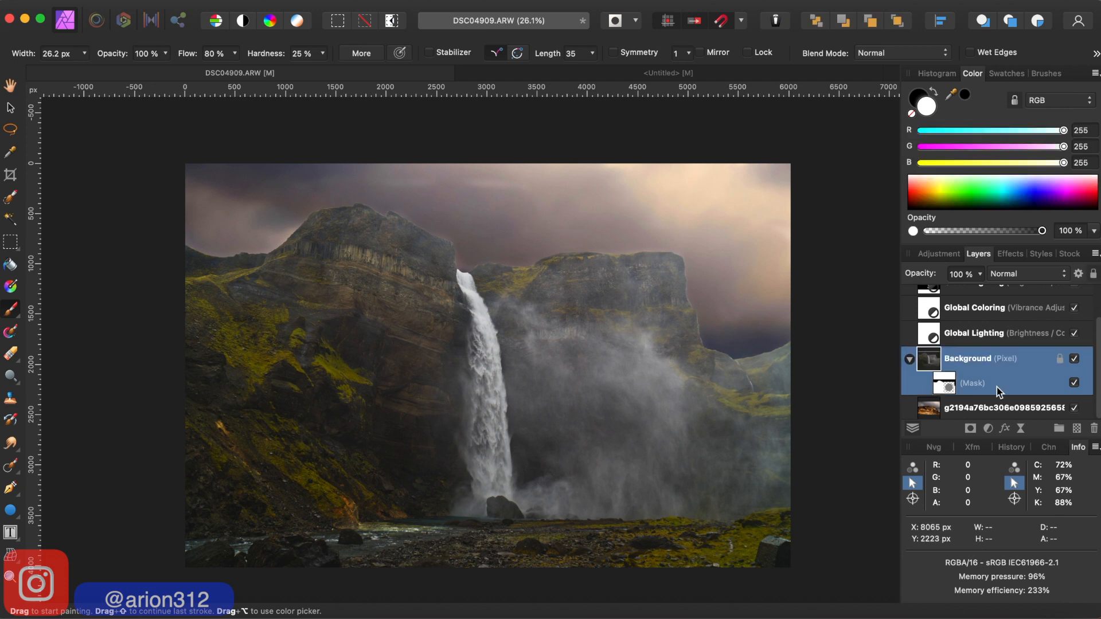
Add a White Balance adjustment layer above the Target Coloring layer, leaving White Balance and Tint at 0%
scroll(996, 387, "up", 2)
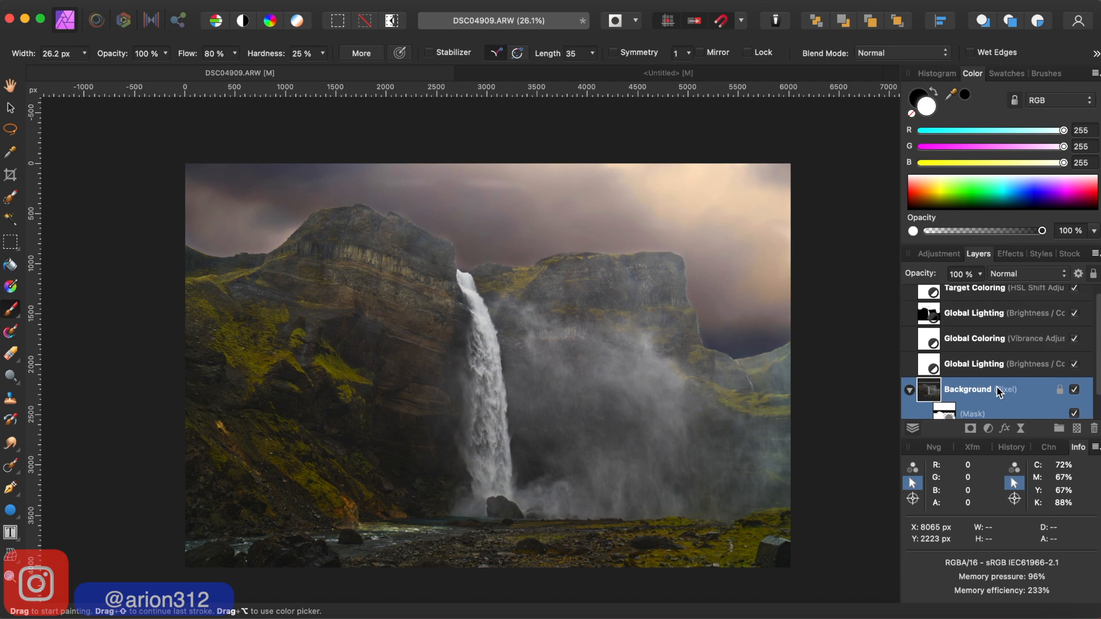
left_click(955, 299)
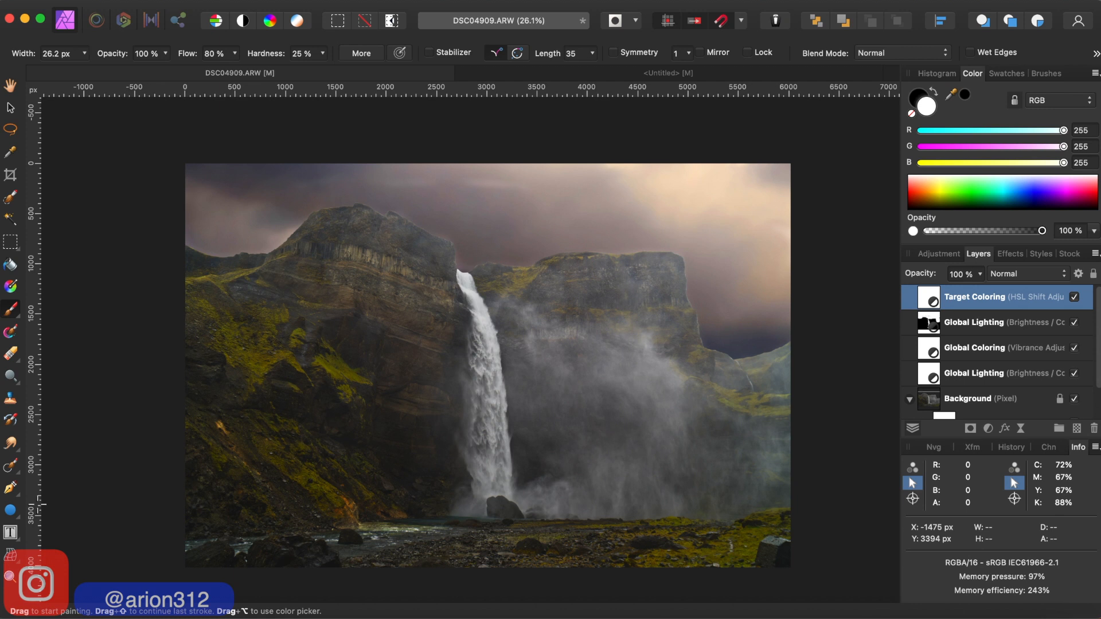
left_click(987, 429)
left_click(982, 456)
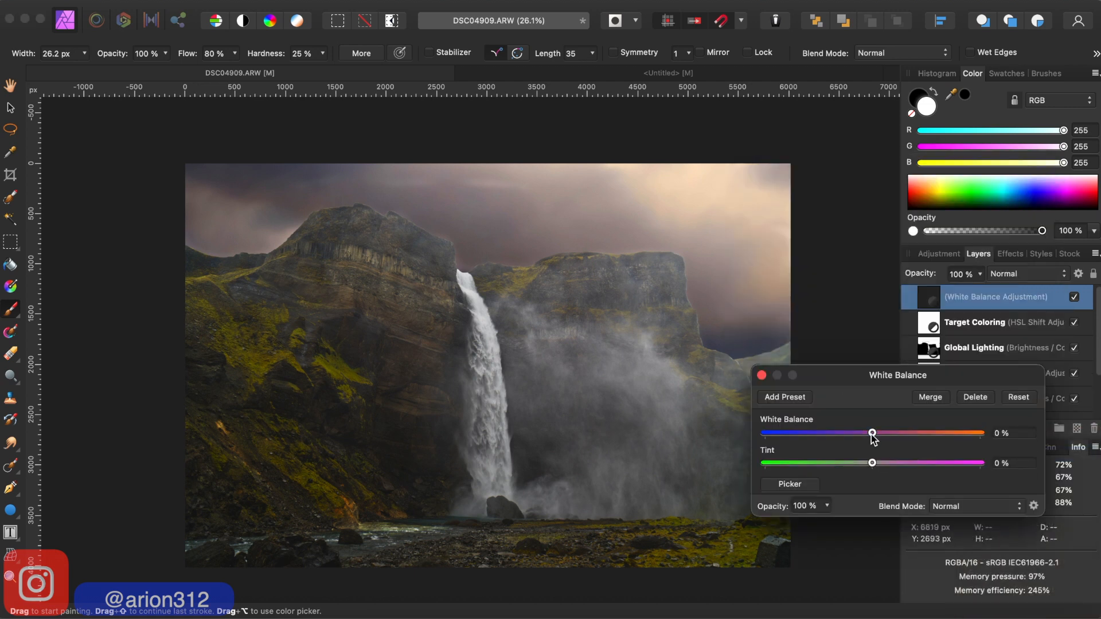
left_click(762, 375)
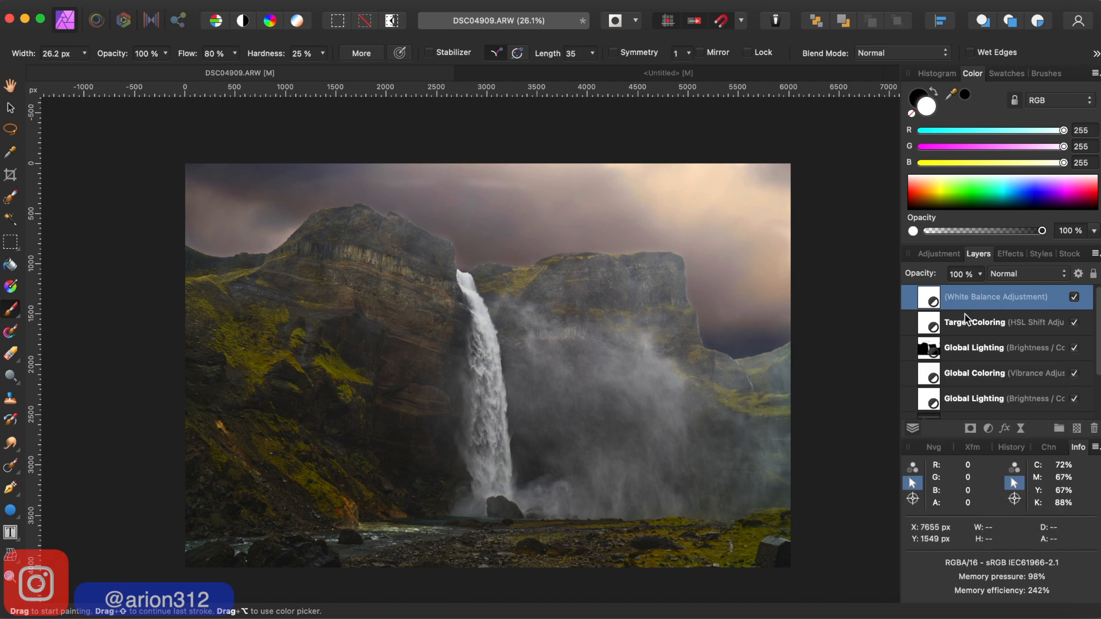
Delete the White Balance adjustment layer above Target Coloring
right_click(956, 297)
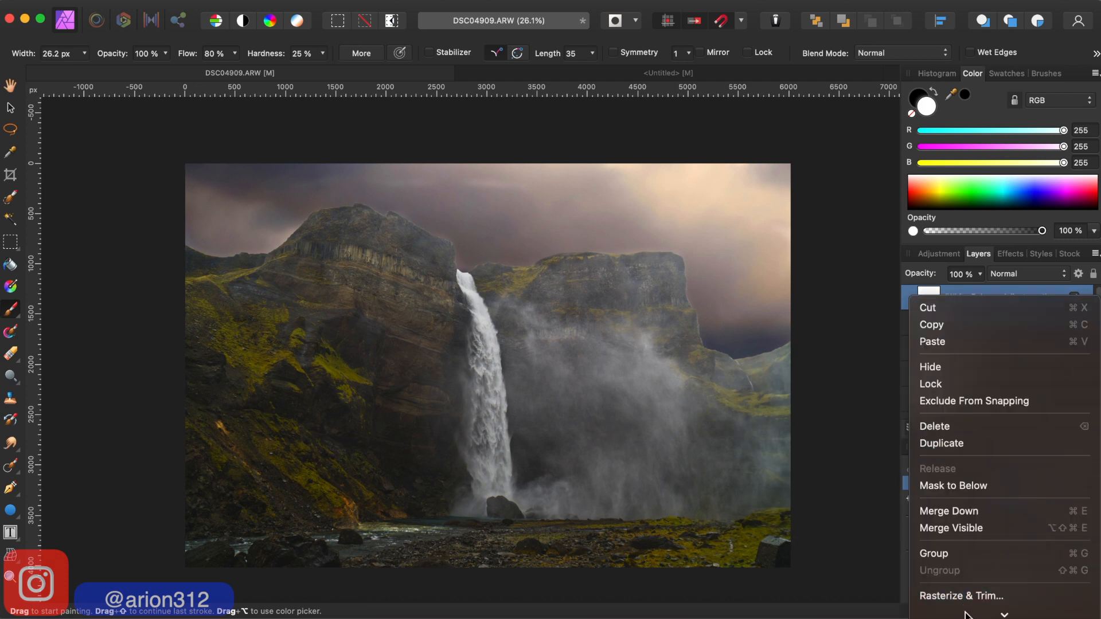
scroll(968, 590, "down", 5)
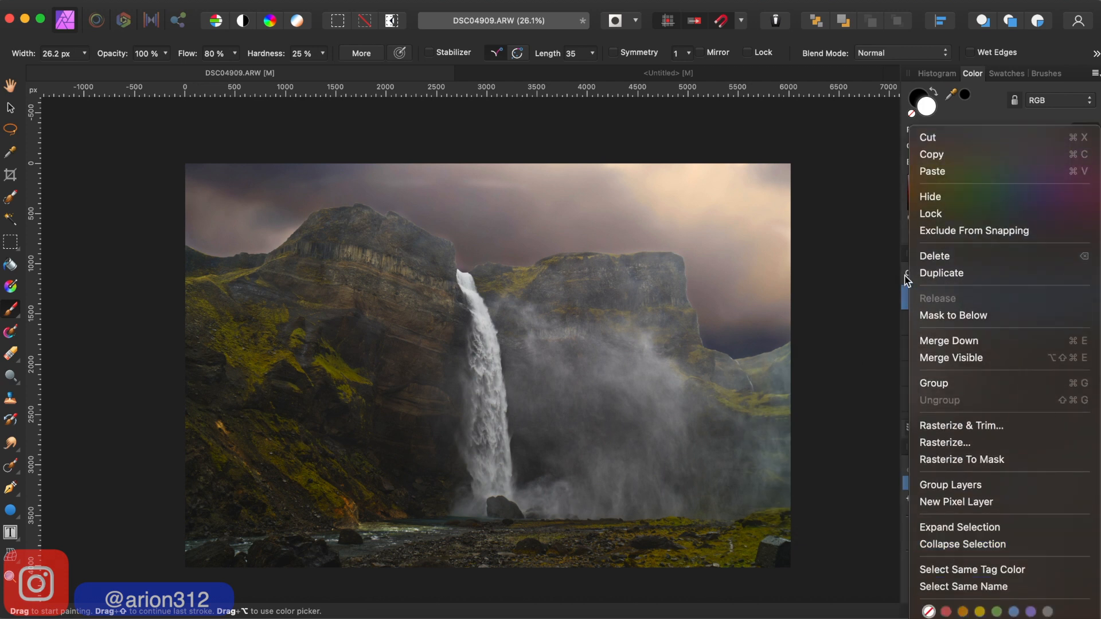
left_click(927, 256)
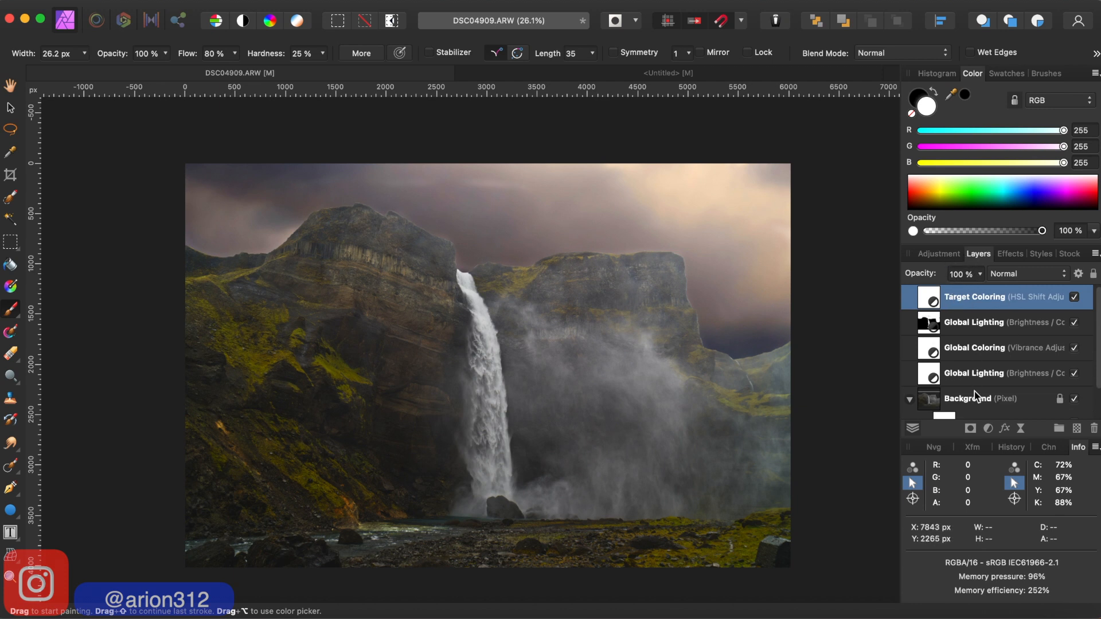
Add a Brightness/Contrast adjustment layer above Target Coloring with Brightness at 20%
left_click(988, 430)
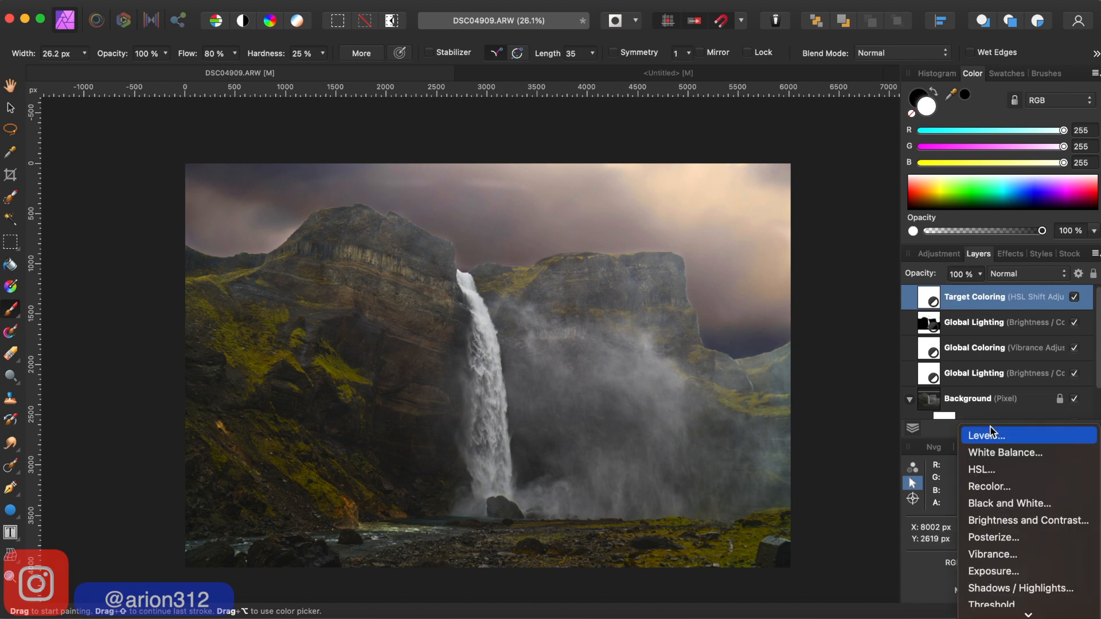
left_click(983, 520)
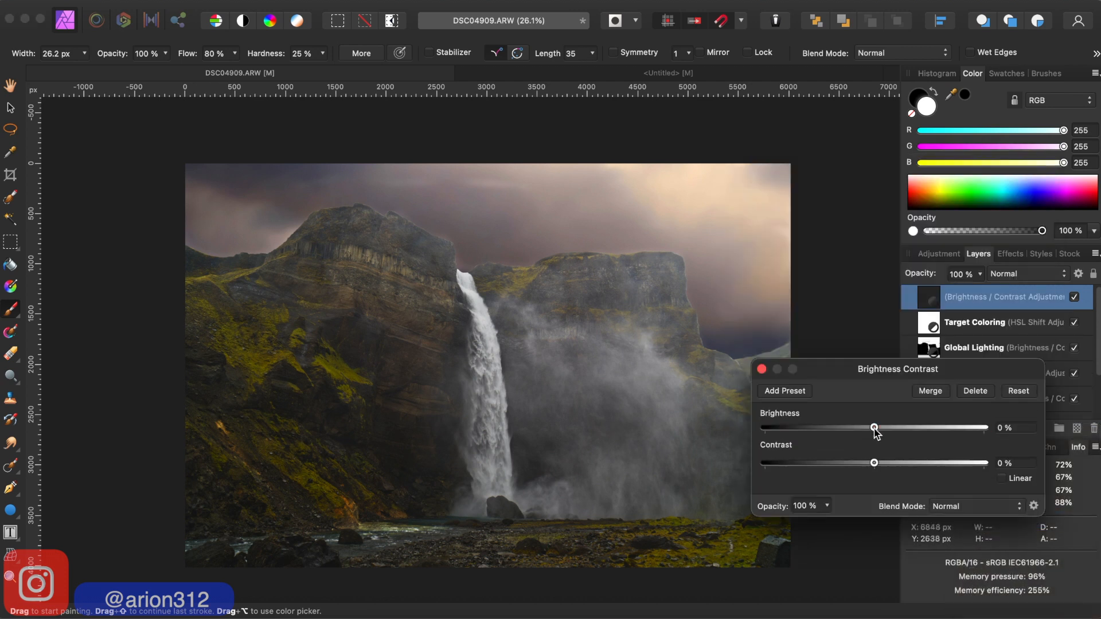
left_click_drag(874, 429, 898, 434)
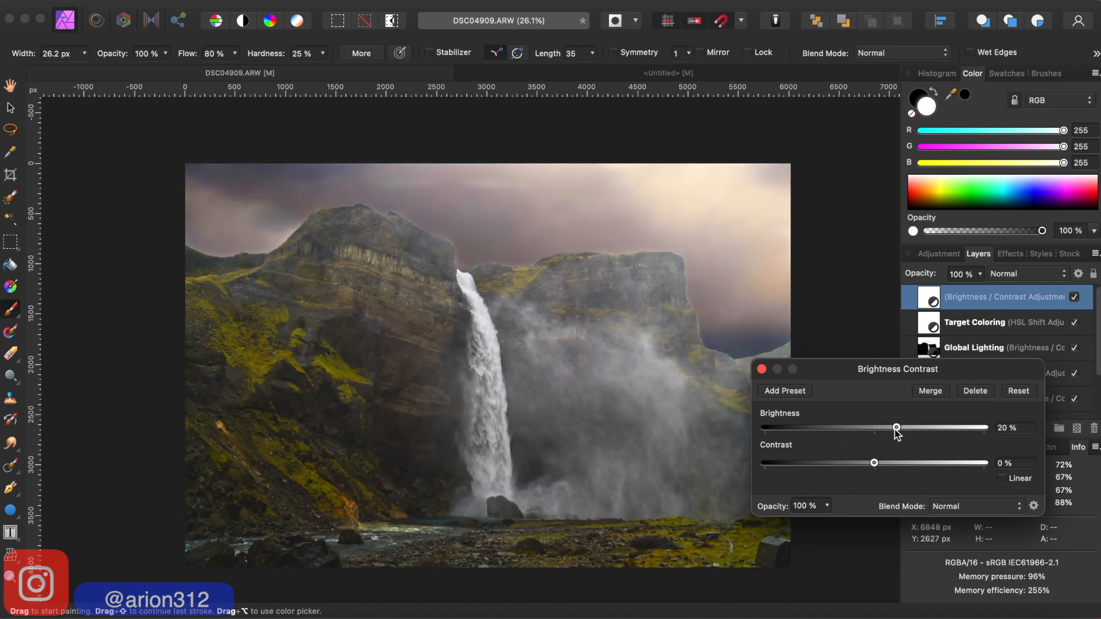
left_click(761, 370)
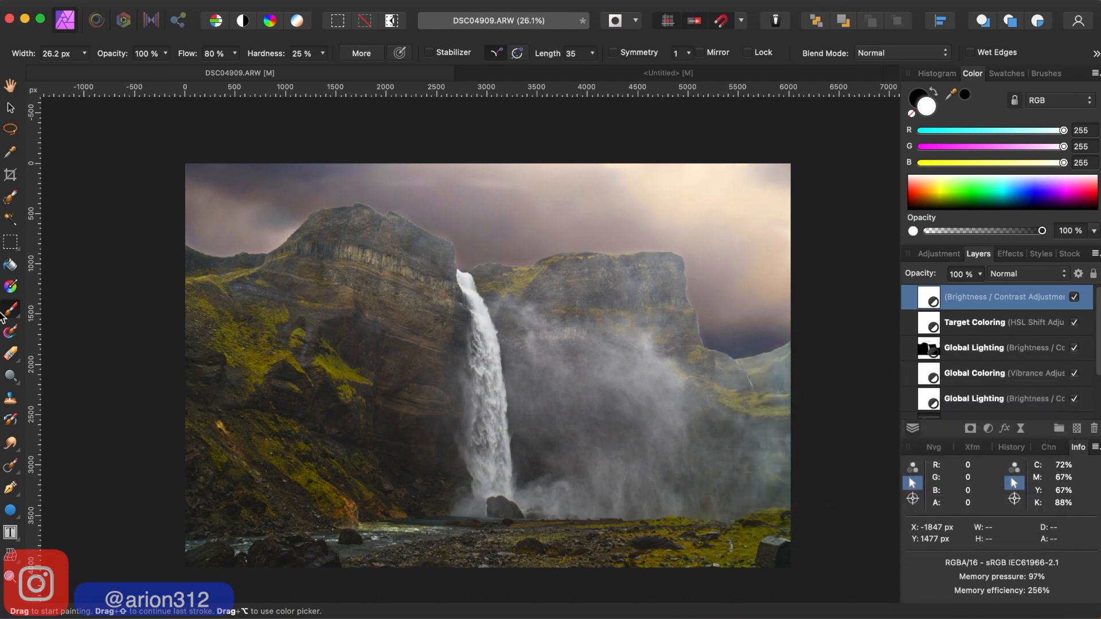
Mask the new brightness layer with a radial gradient, white on the middle of the waterfall and black at the cliff to its right
left_click(11, 287)
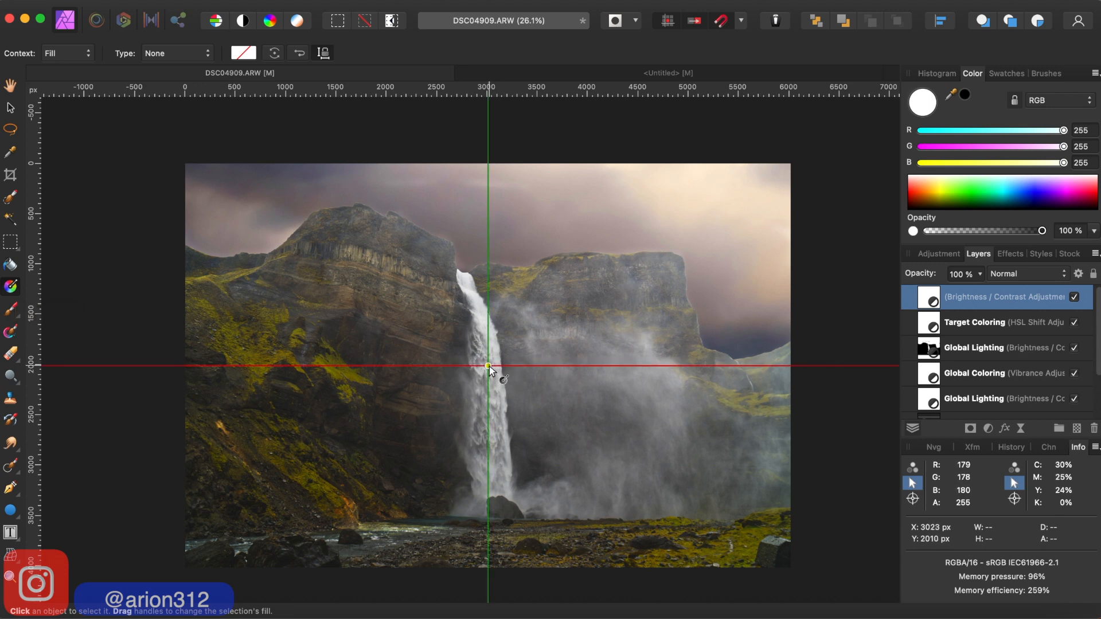
left_click_drag(488, 366, 488, 273)
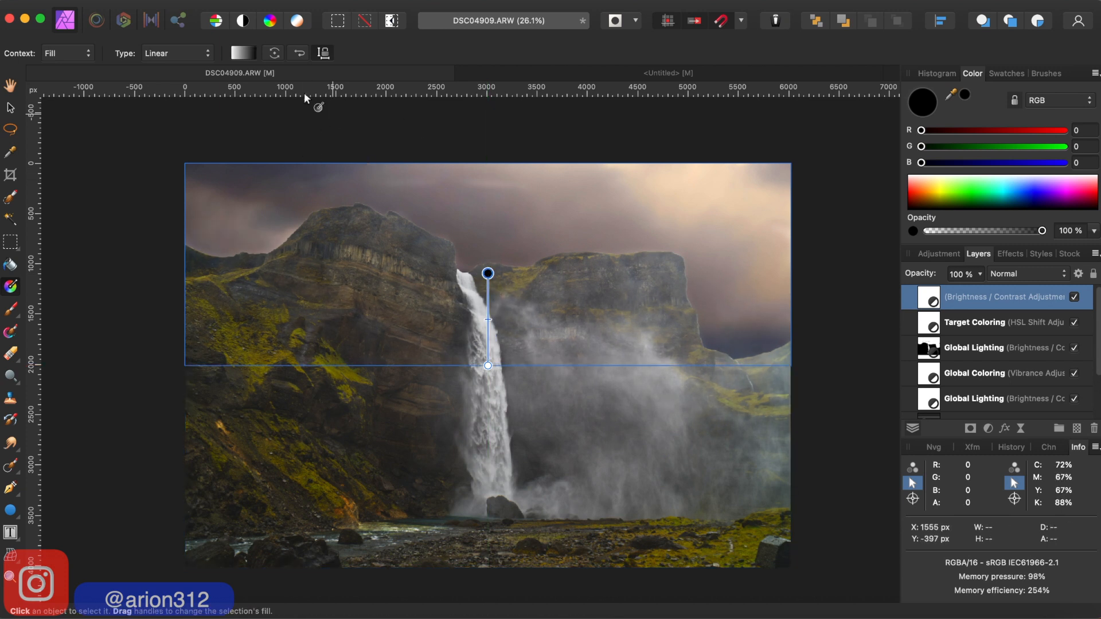
left_click(205, 56)
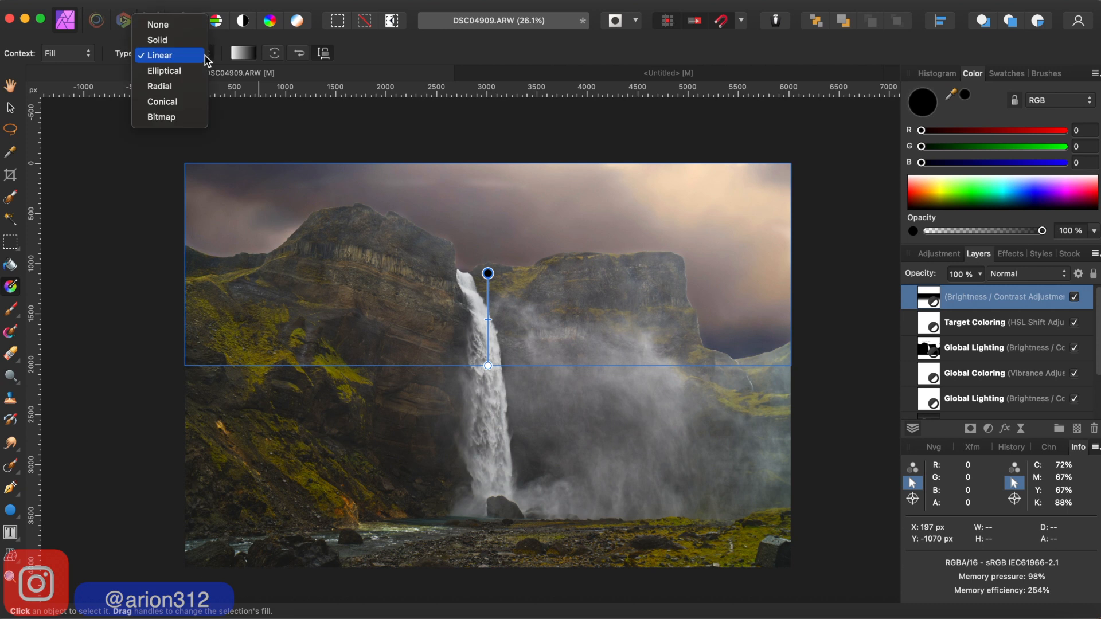
left_click(165, 91)
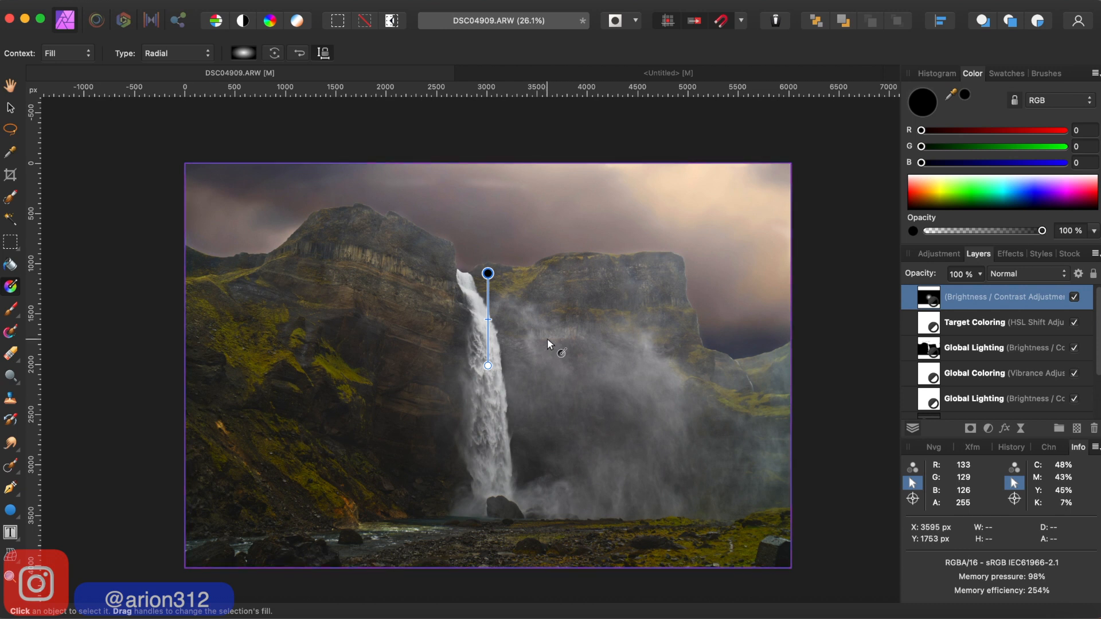
mouse_move(488, 274)
left_mouse_down()
mouse_move(638, 241)
mouse_move(516, 327)
mouse_move(566, 298)
mouse_move(614, 240)
mouse_move(618, 261)
mouse_move(498, 327)
mouse_move(631, 269)
left_mouse_up()
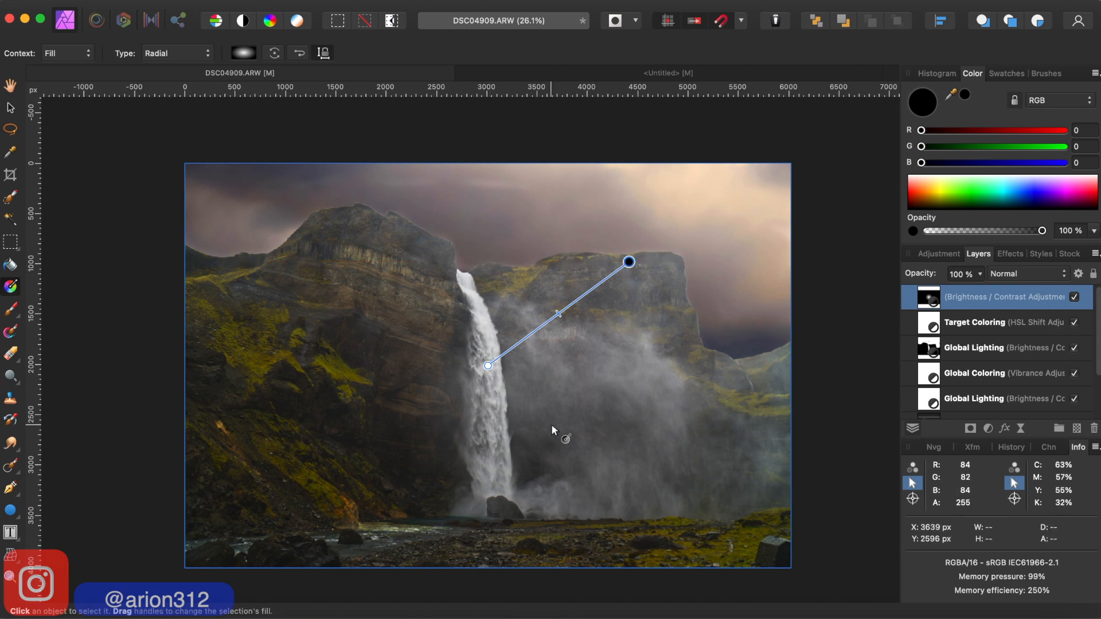
Set the brightness layer's underlying composition range to slope in a straight line down to 0% output at 100% input
left_click(1078, 274)
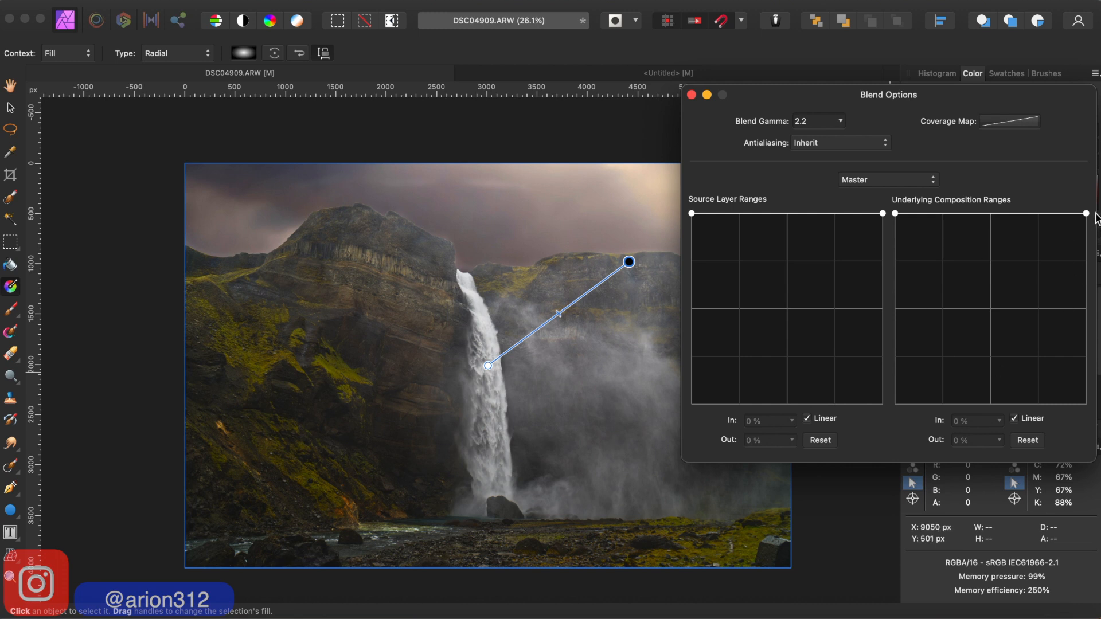
left_click_drag(1084, 214, 1097, 416)
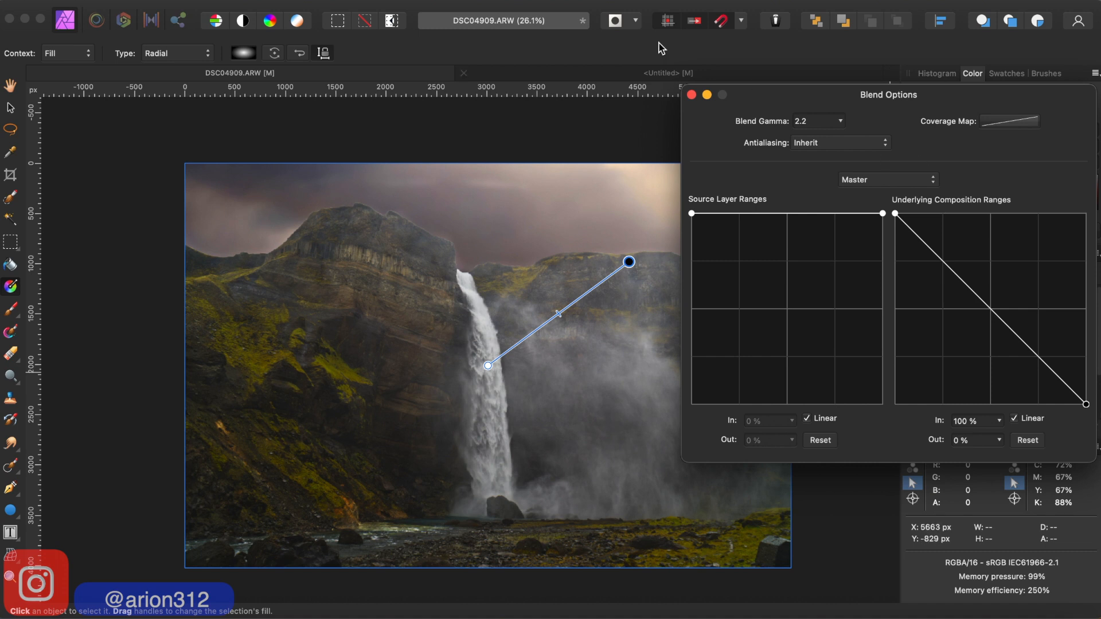
left_click(691, 95)
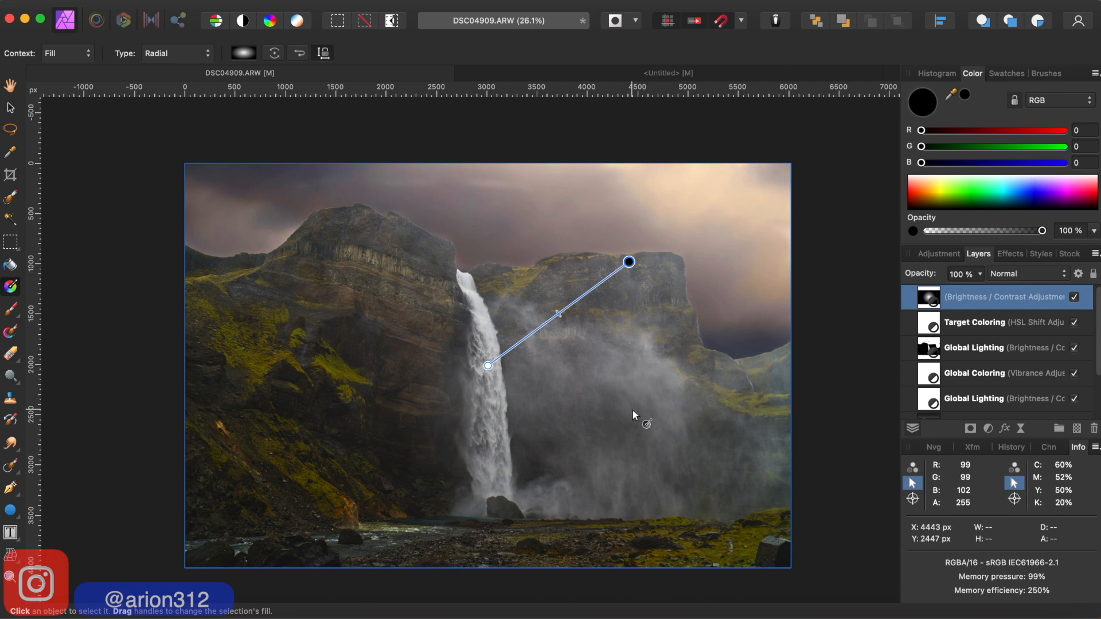
Rename the top Brightness/Contrast adjustment layer as Special Effects
double_click(957, 298)
type("Special Effects")
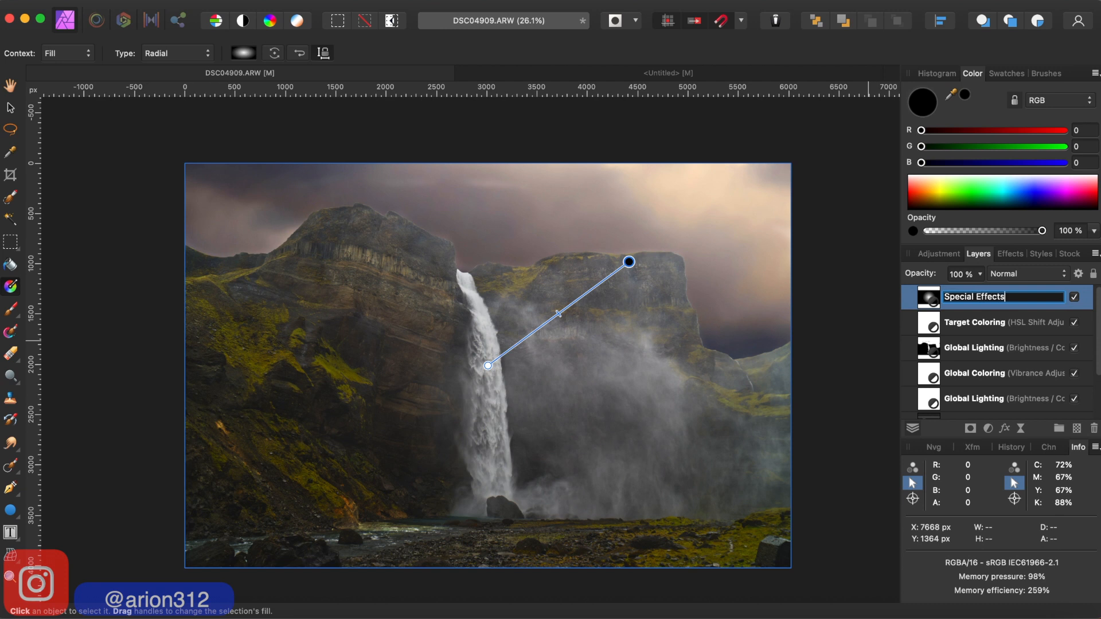
key("Return")
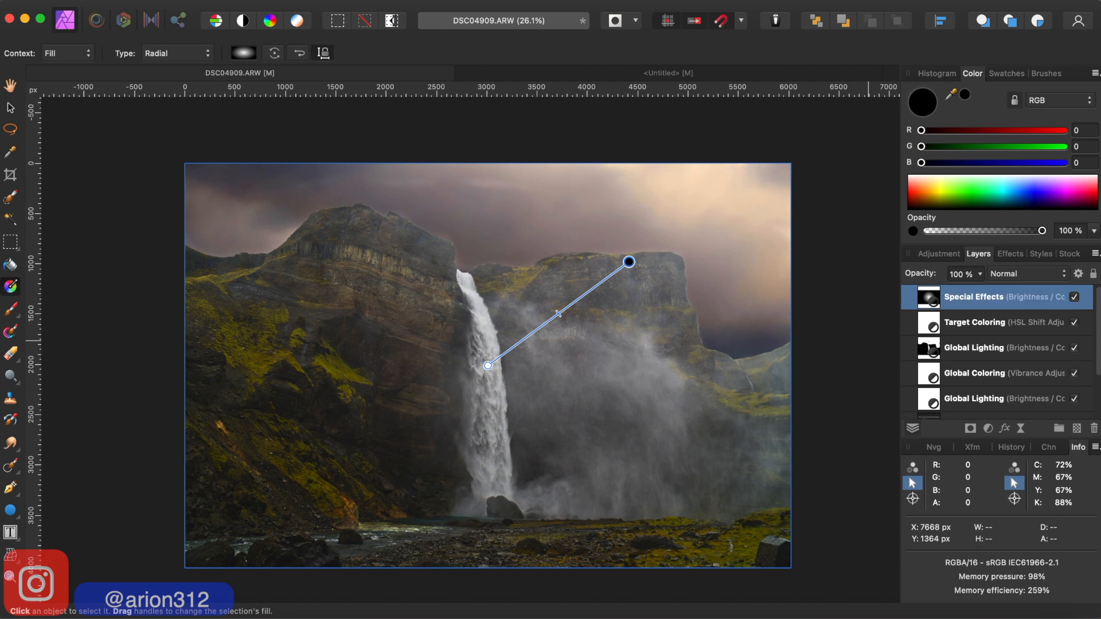
Compare the composite with the Special Effects layer hidden and shown several times
left_click(1075, 298)
left_click(1075, 298)
left_click(1074, 298)
left_click(1074, 298)
left_click(1074, 298)
left_click(1075, 298)
left_click(1074, 298)
left_click(1074, 298)
left_click(1074, 299)
left_click(1075, 298)
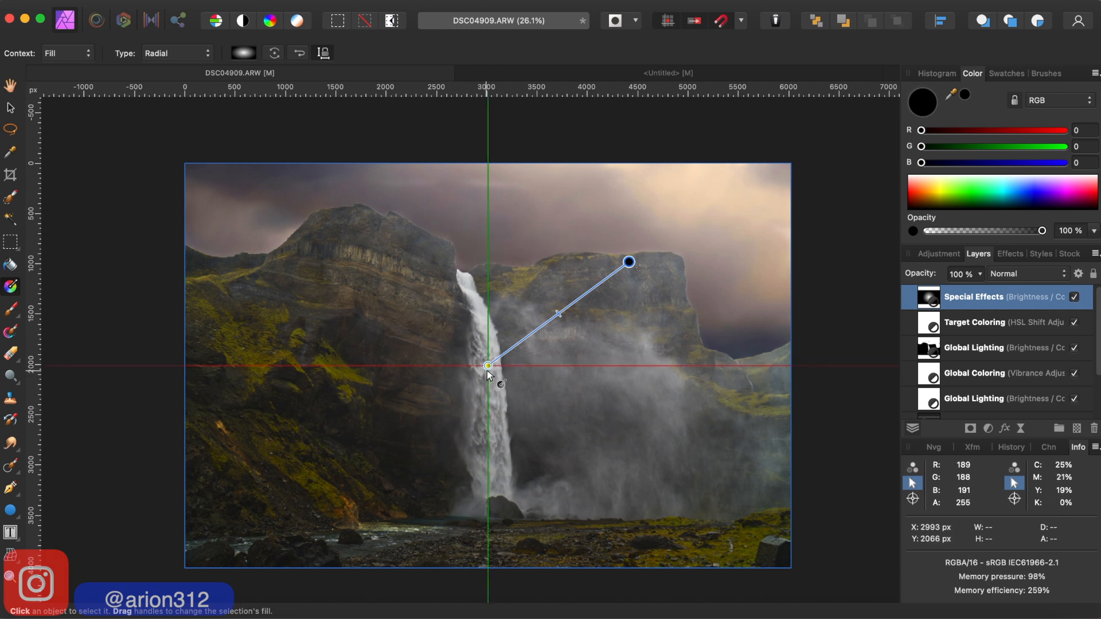
Move the Special Effects radial gradient down the waterfall to a centre at about Y 2382 px, comparing the layer hidden and shown
mouse_move(488, 365)
left_mouse_down()
mouse_move(490, 397)
mouse_move(487, 385)
left_mouse_up()
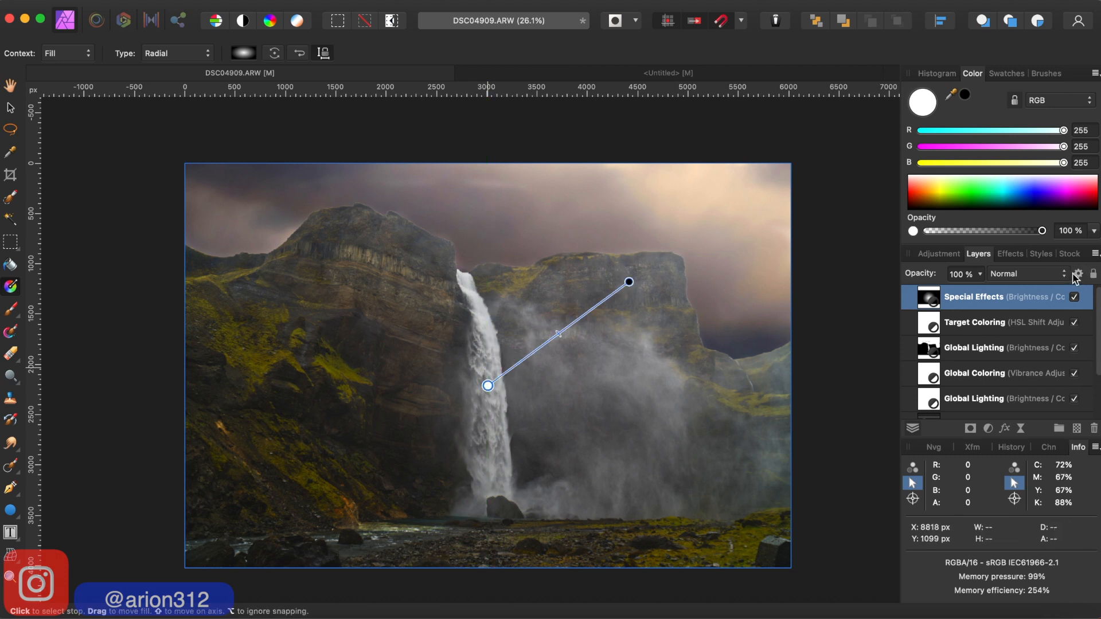
left_click(1074, 298)
left_click(1074, 298)
left_click(1074, 298)
left_click(1073, 299)
left_click(1074, 298)
left_click(1073, 298)
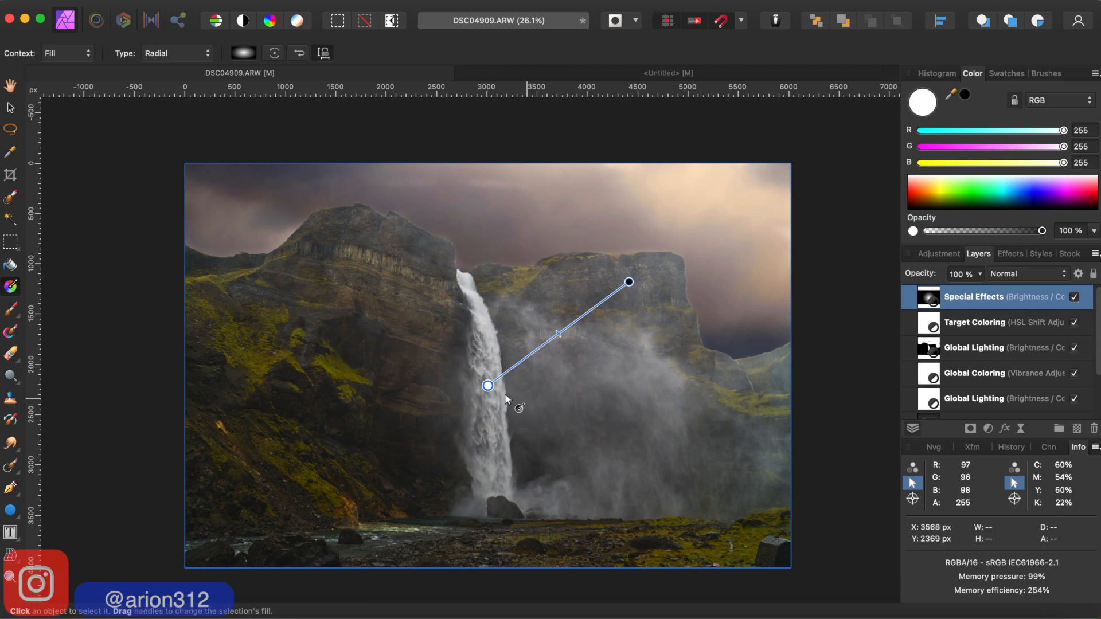
left_click_drag(486, 386, 487, 403)
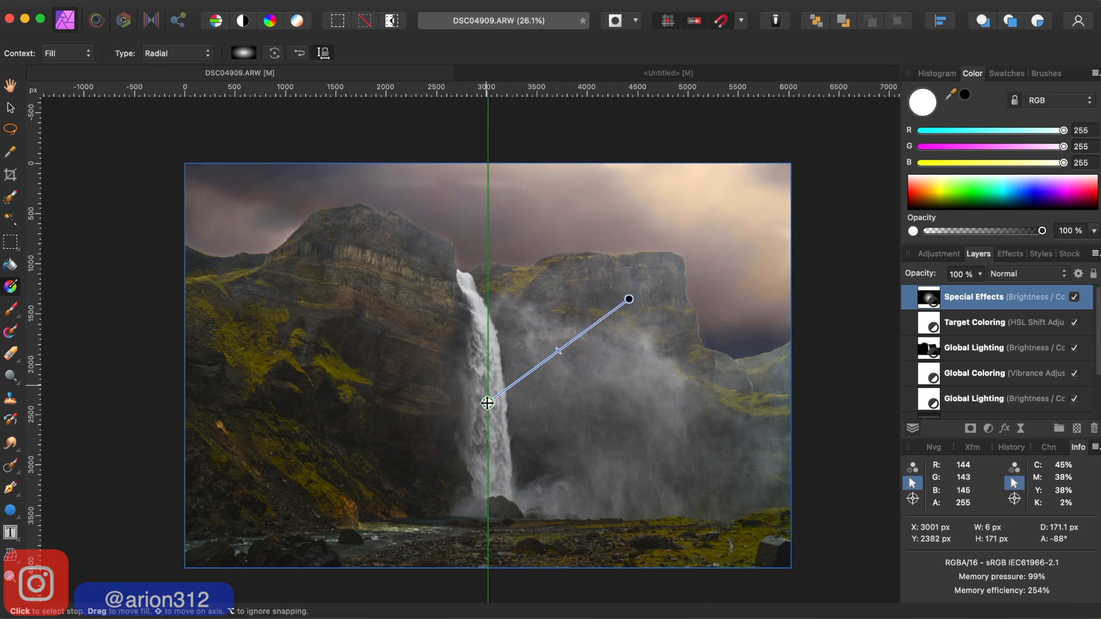
left_click(1074, 298)
left_click(1075, 298)
left_click(1074, 298)
left_click(1074, 298)
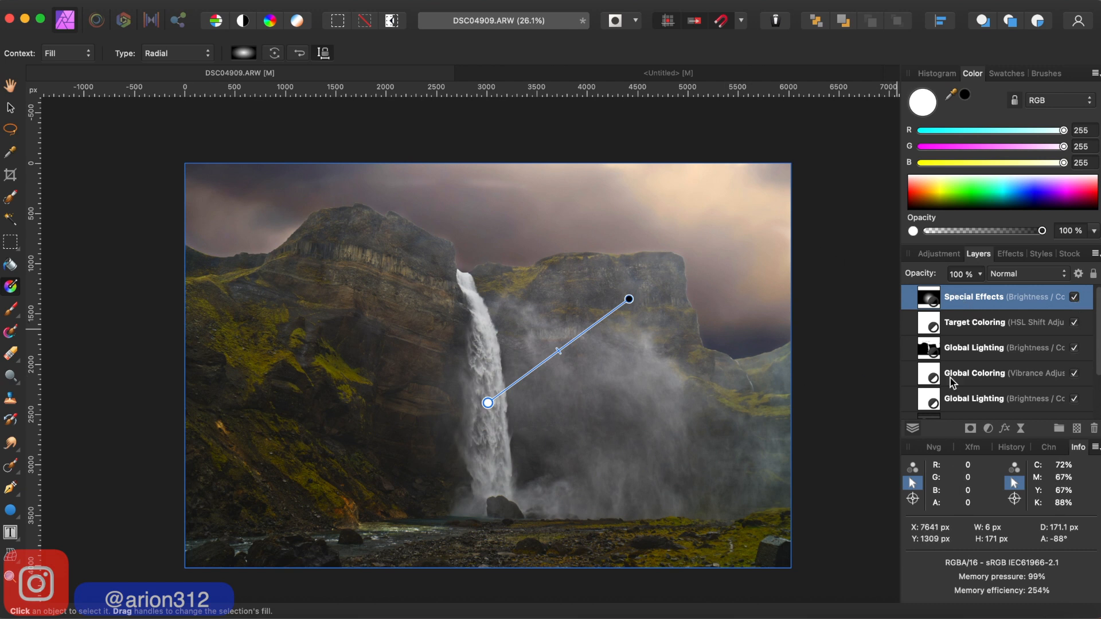
left_click(988, 428)
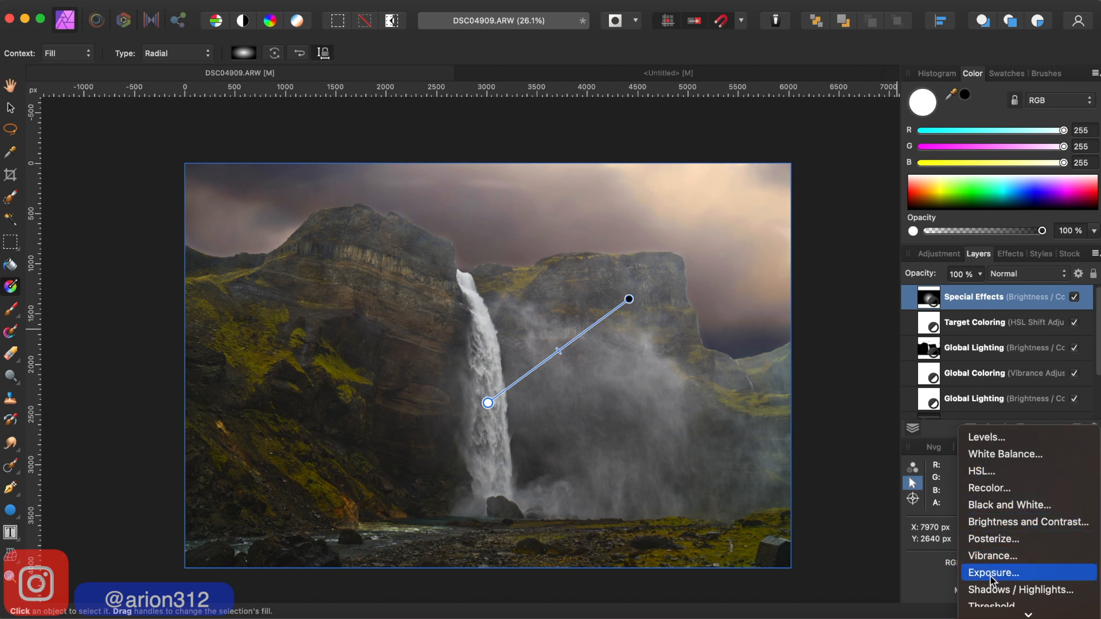
scroll(990, 574, "down", 3)
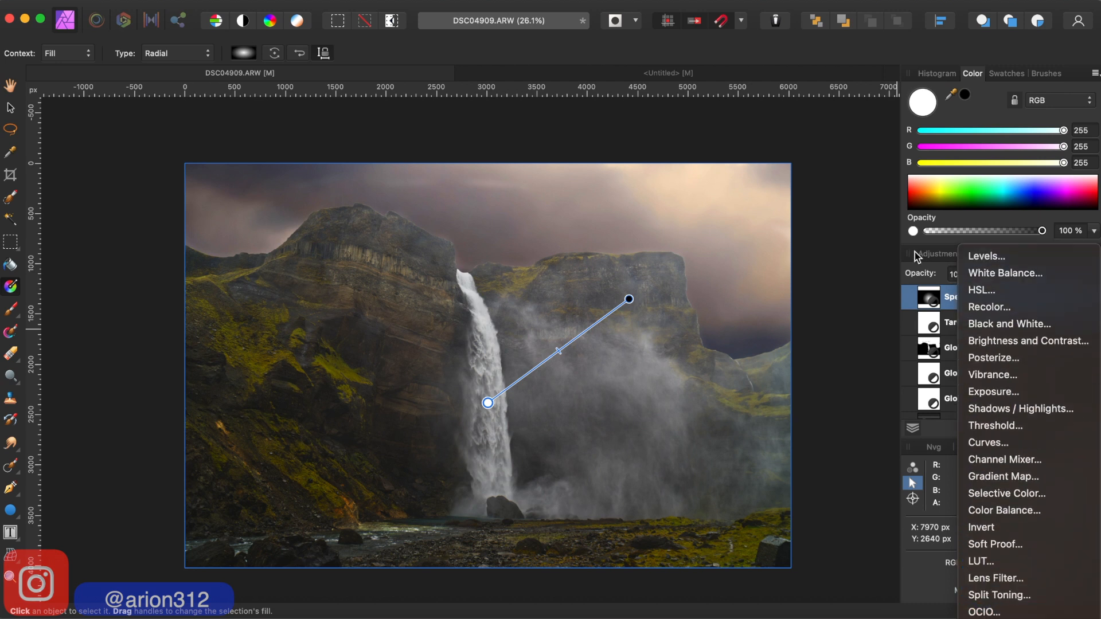
left_click(883, 279)
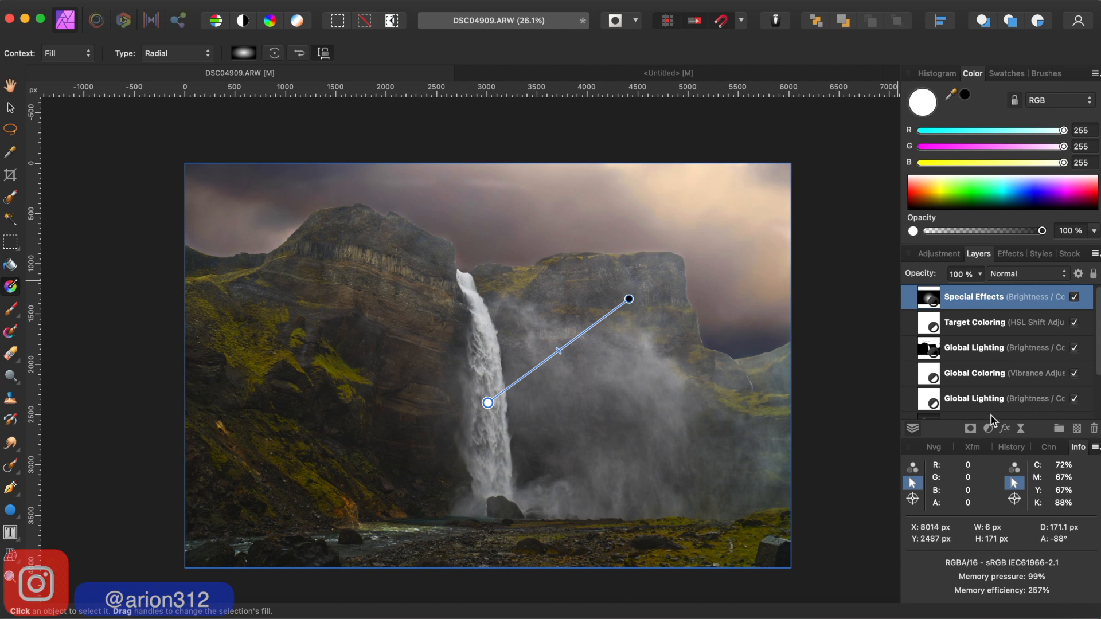
Add a live High Pass filter and place it as its own layer above Special Effects
left_click(1020, 429)
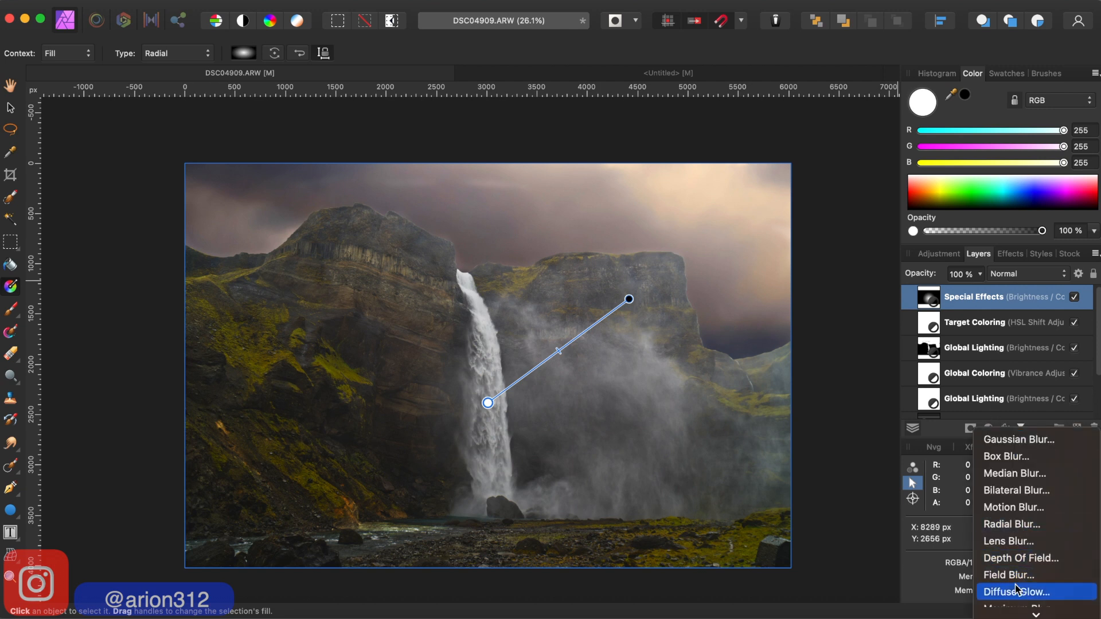
mouse_move(1015, 613)
left_click(1011, 516)
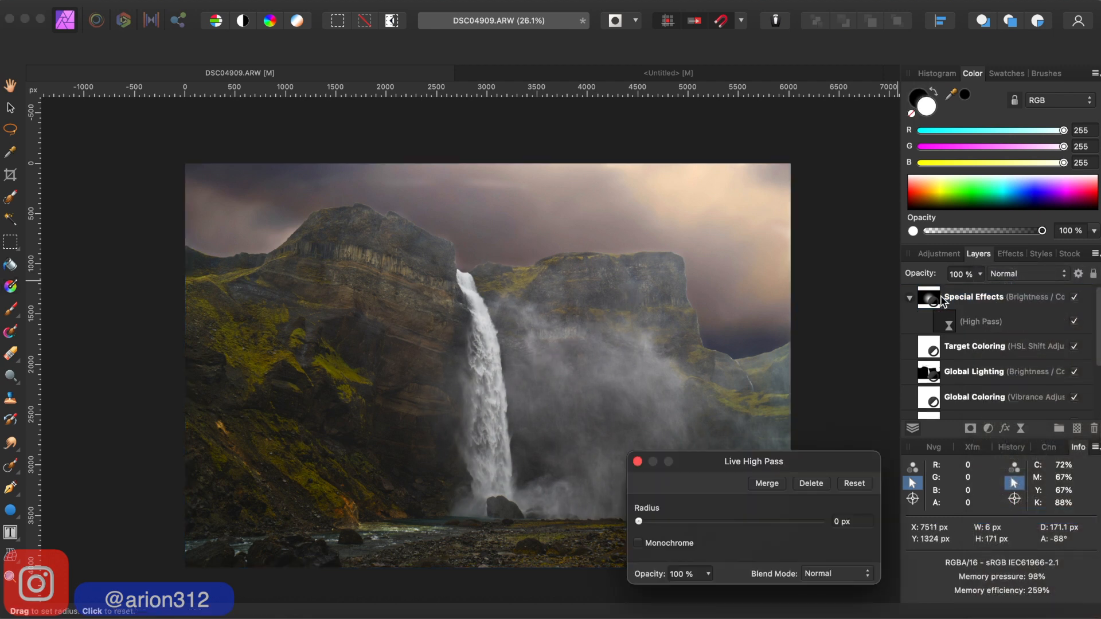
left_click_drag(945, 322, 929, 281)
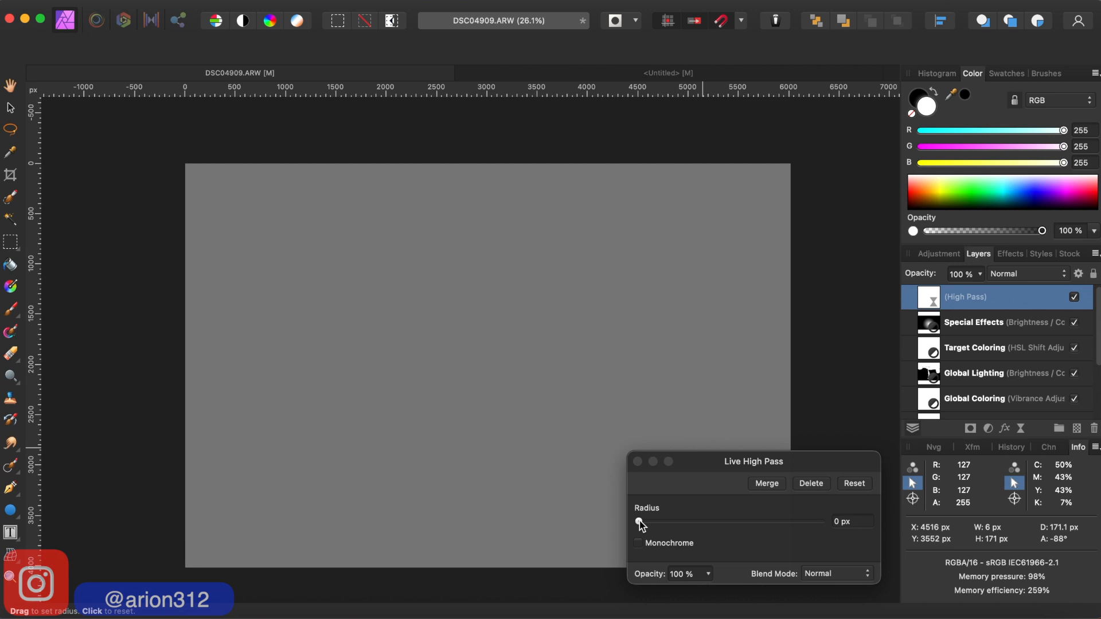
Set the High Pass filter's radius to 2 px and its blend mode to Overlay
left_click(837, 522)
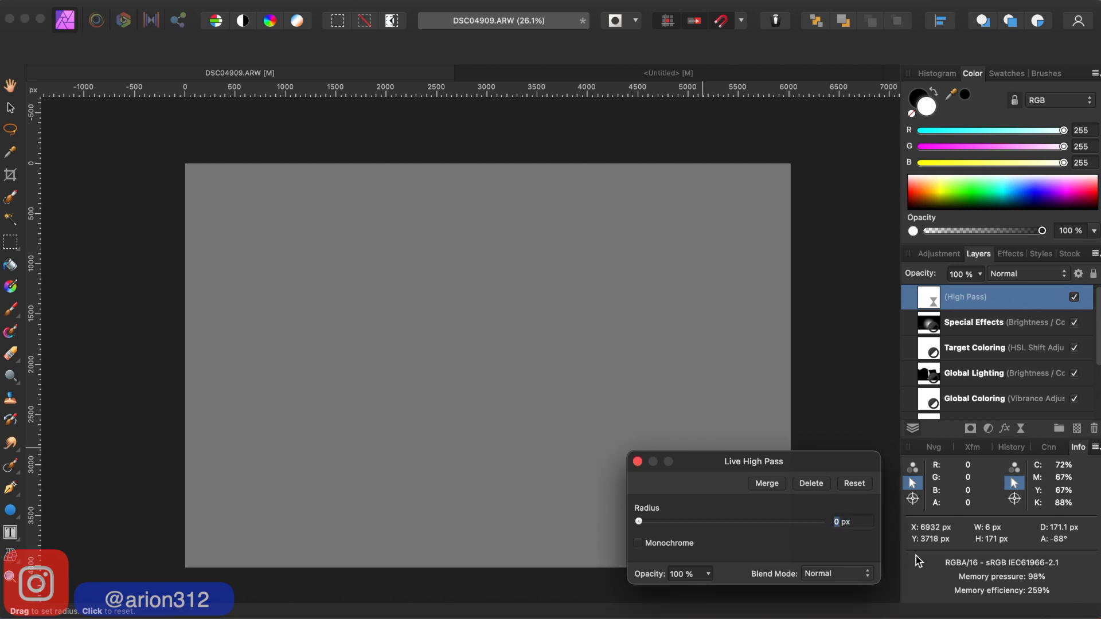
type("2")
key("Return")
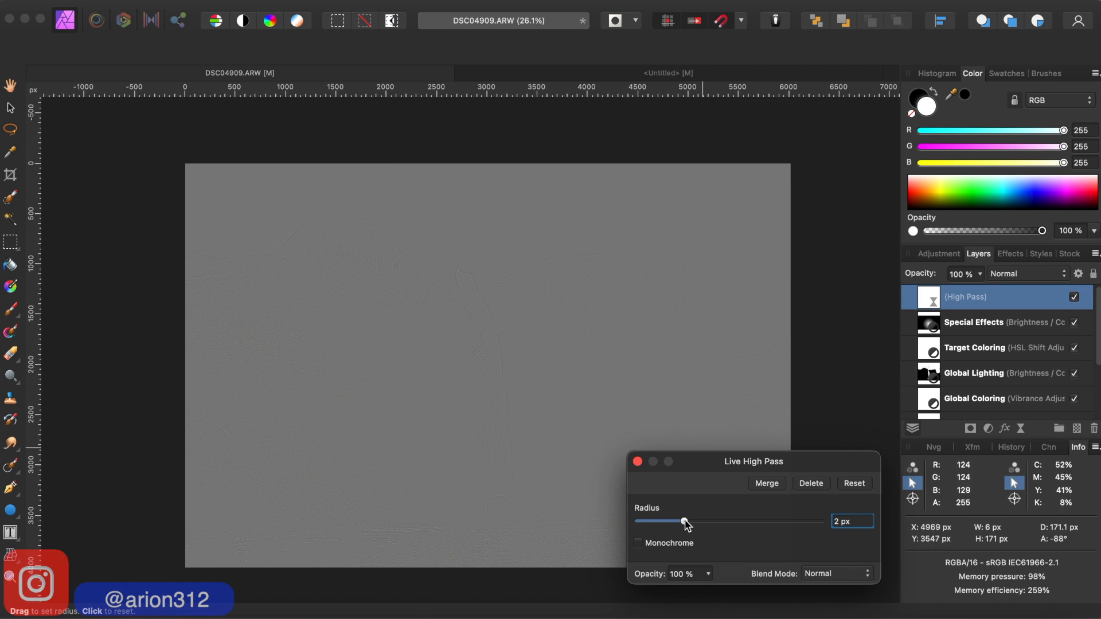
left_click_drag(689, 520, 722, 521)
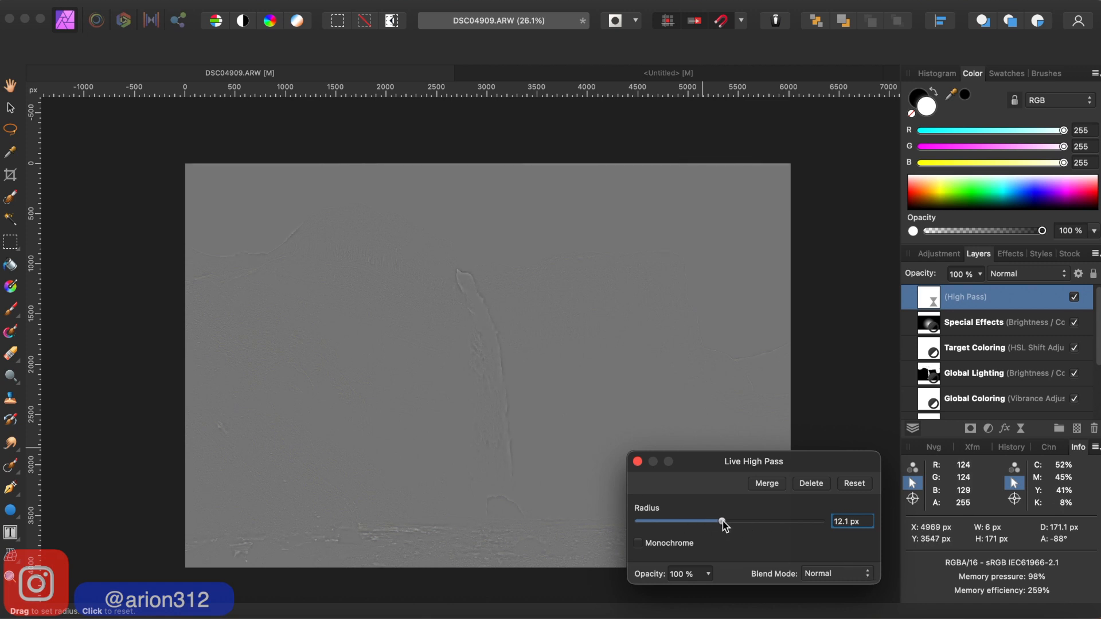
left_click_drag(725, 526, 686, 523)
left_click(835, 523)
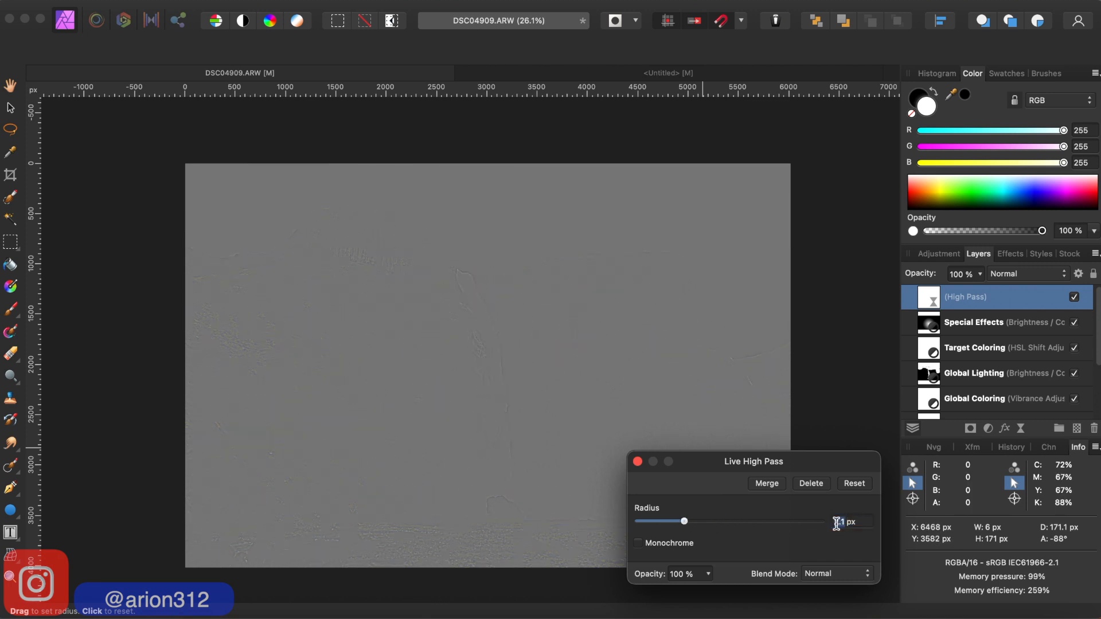
type("2")
key("Return")
left_click(855, 573)
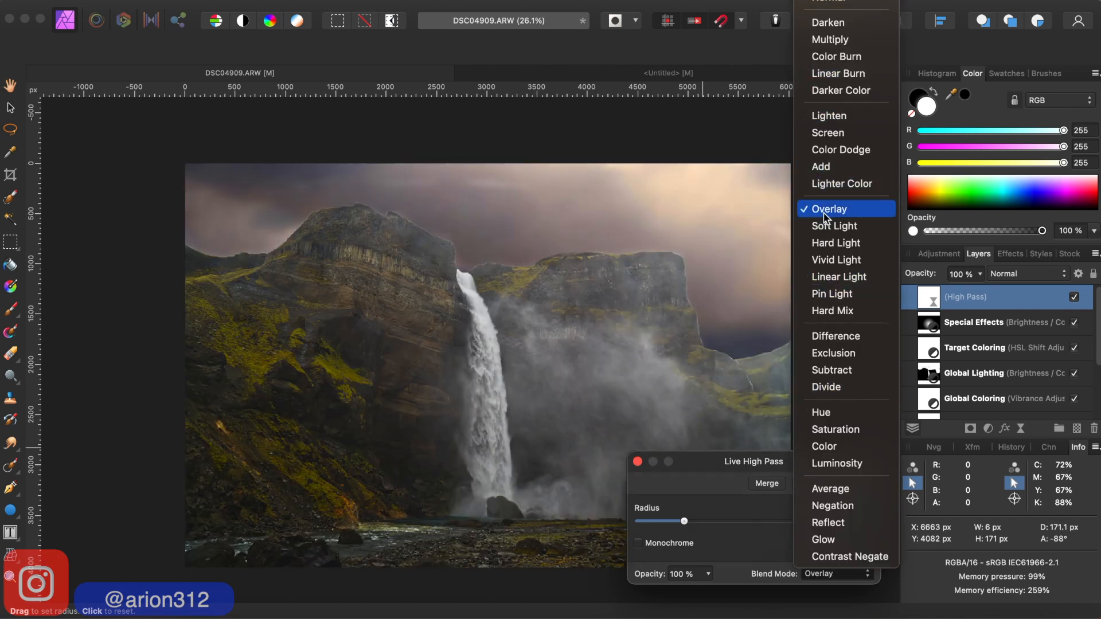
left_click(822, 216)
left_click(638, 461)
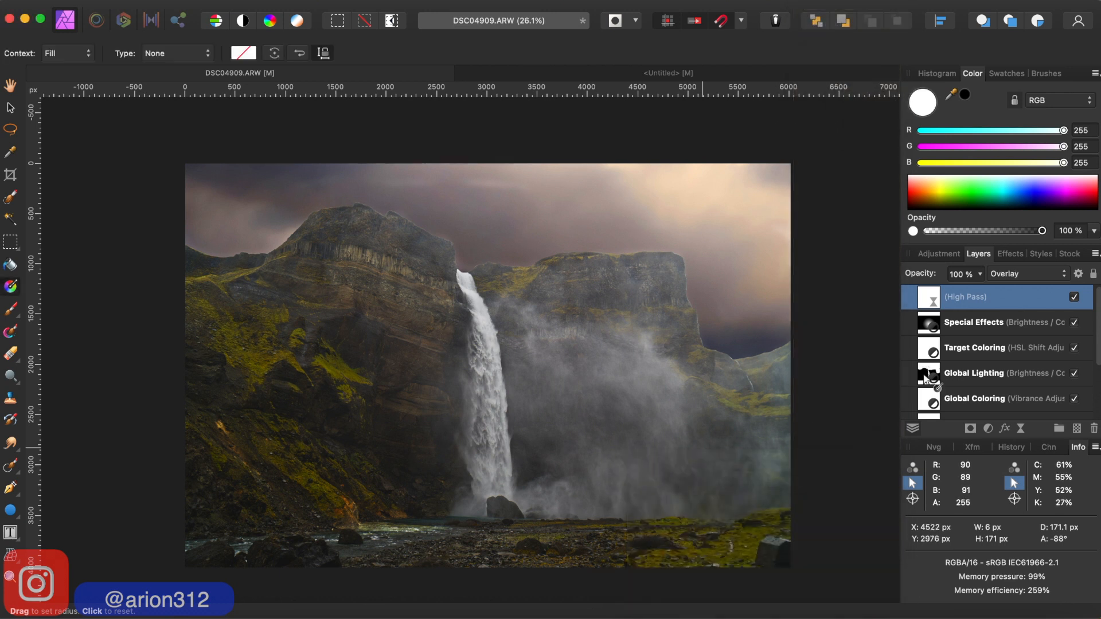
Rename the High Pass filter layer as Sharpening
double_click(955, 296)
type("Sharpening")
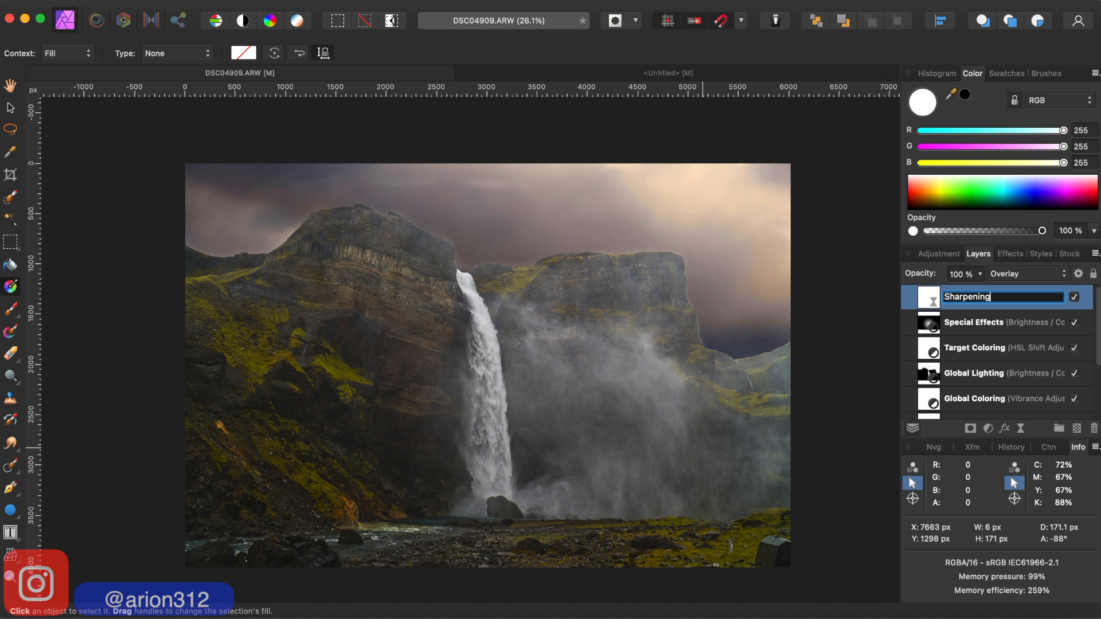
key("Return")
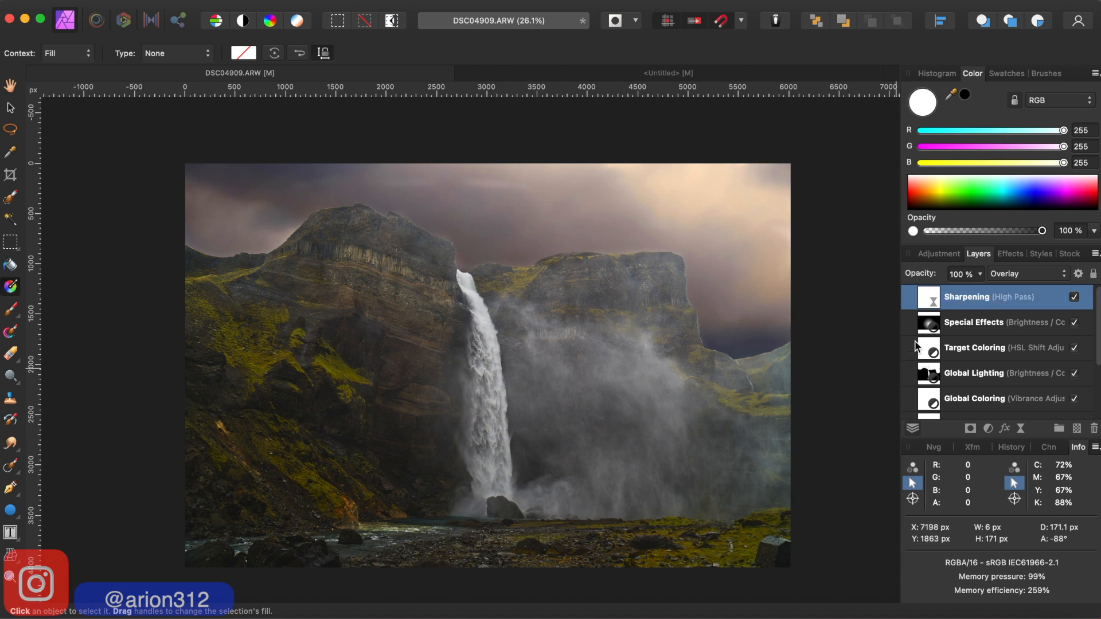
Duplicate the Sharpening layer and compare the composite with both Sharpening layers hidden and shown
right_click(964, 300)
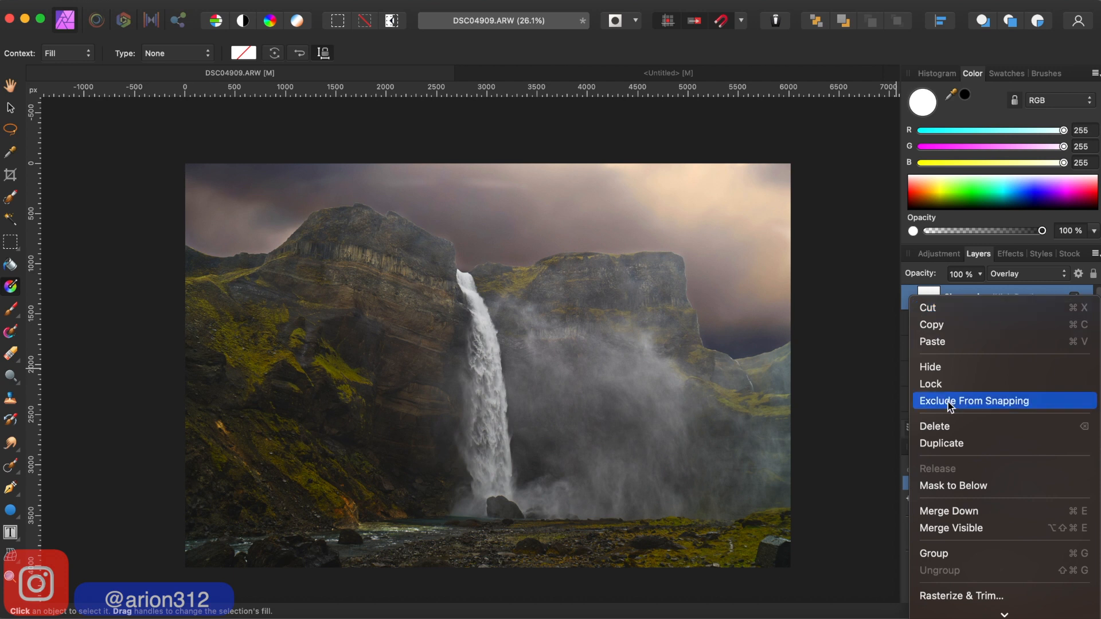
left_click(941, 444)
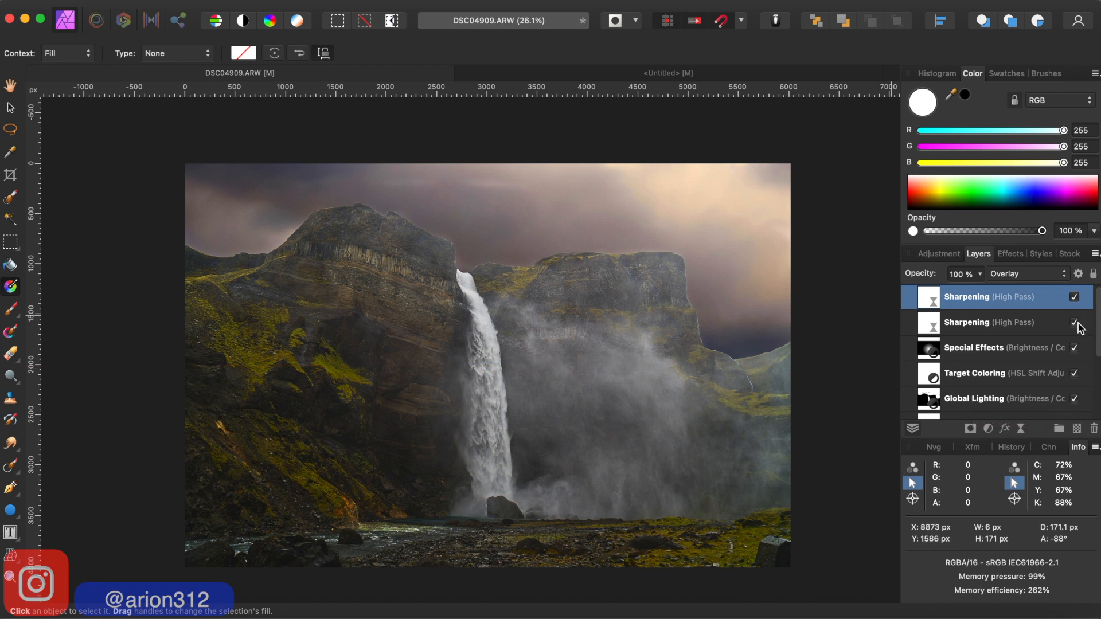
left_click(1034, 322, "shift")
left_click(1075, 323)
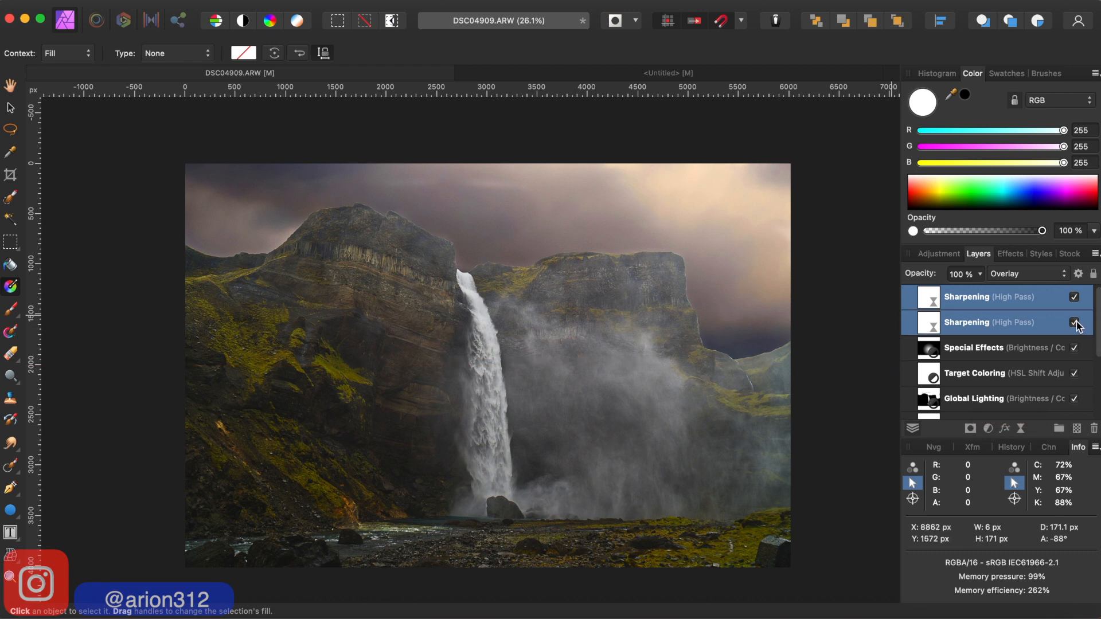
left_click(1075, 324)
left_click(1074, 322)
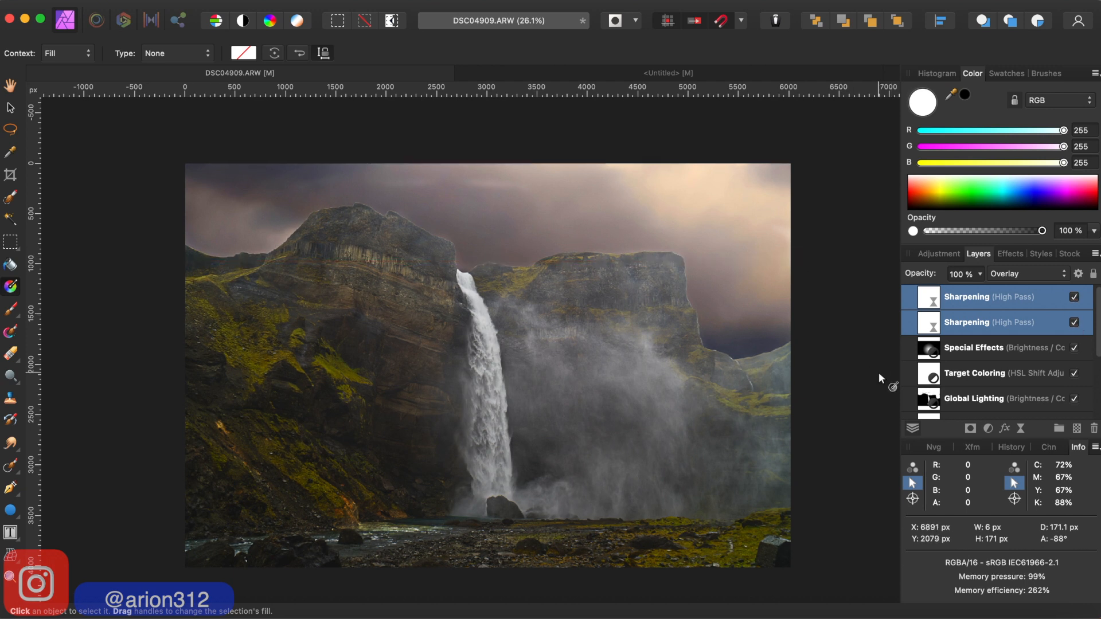